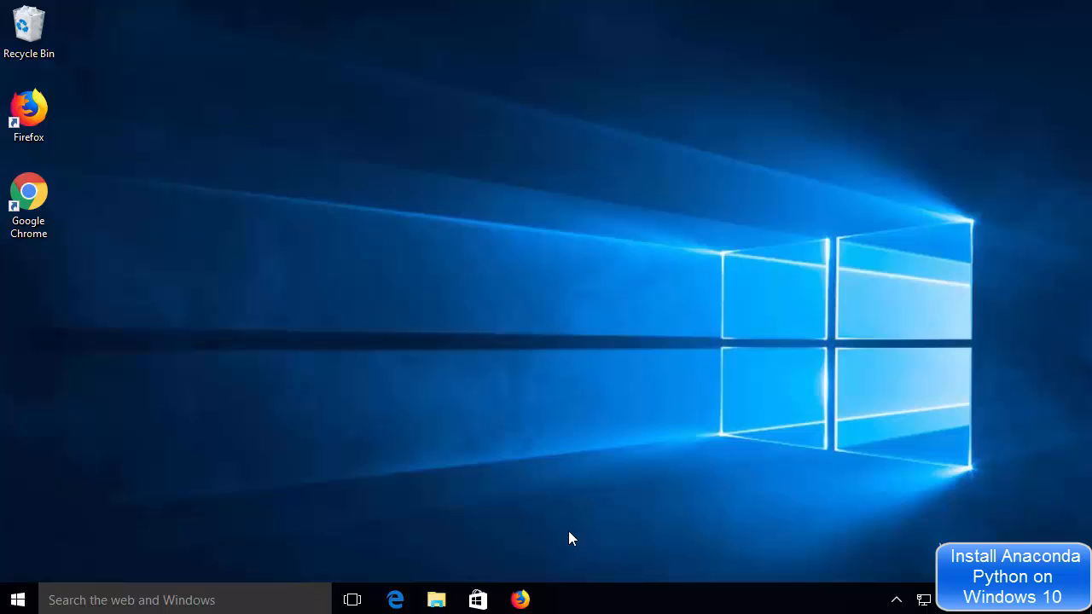
In Firefox, search for anaconda.com and open the Downloads page of the Anaconda website.
left_click(521, 600)
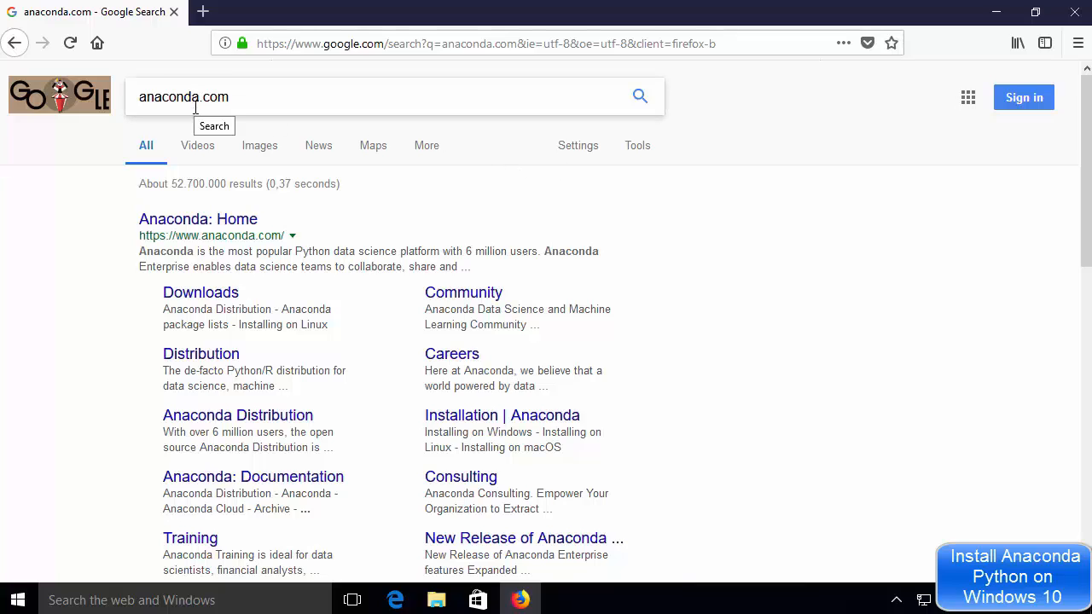
left_click(223, 232)
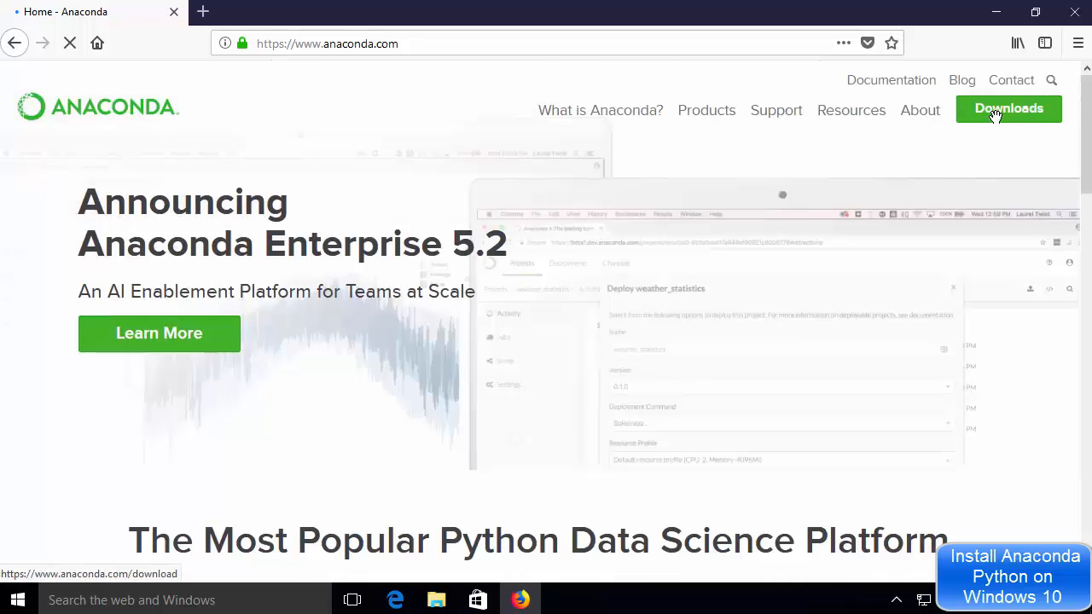
left_click(1003, 121)
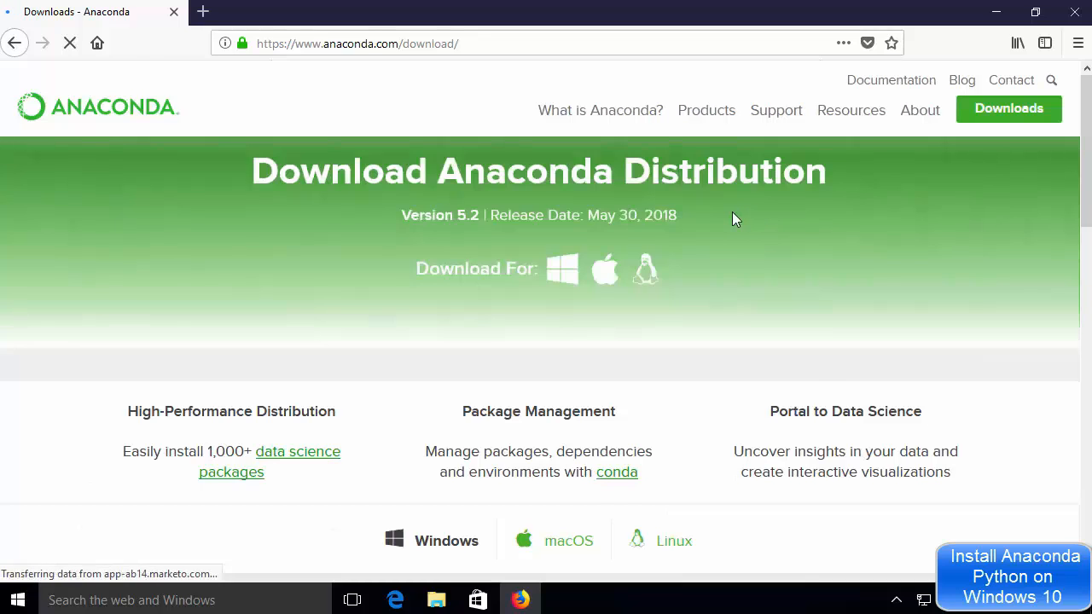
Dismiss the add-ons suggestion and download the Python 3.6 version of the Anaconda 5.2 Windows installer.
scroll(732, 213, "down", 2)
scroll(732, 217, "down", 1)
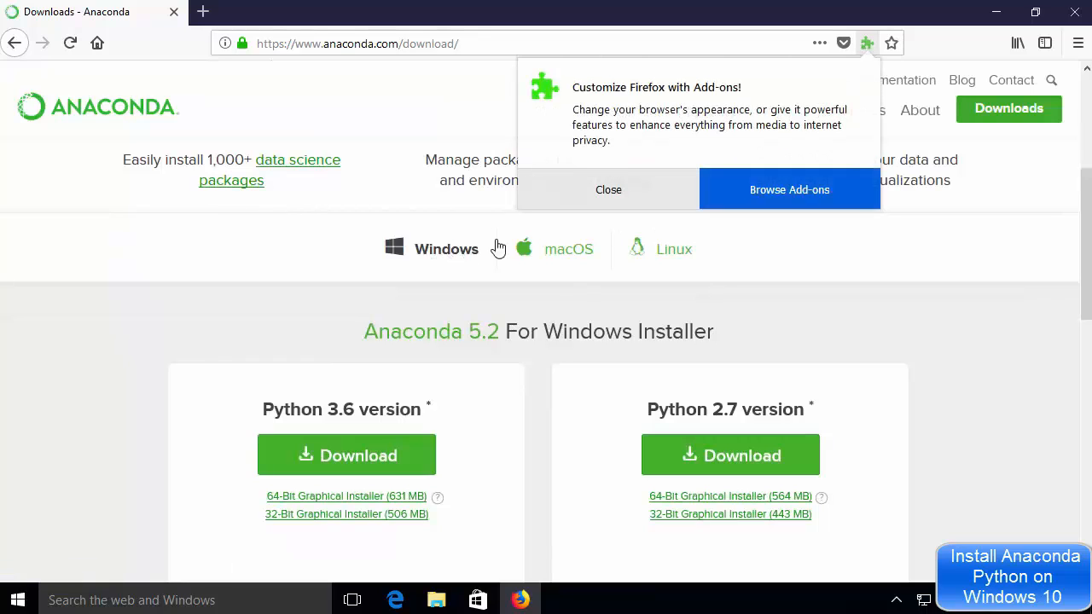
left_click(653, 196)
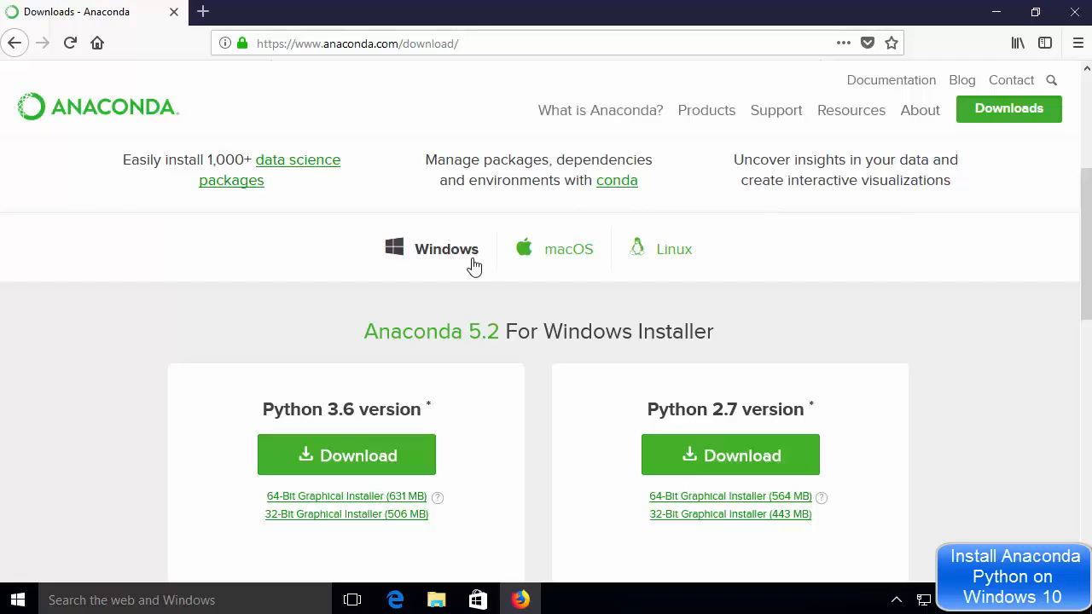
scroll(474, 267, "down", 2)
triple_click(422, 237)
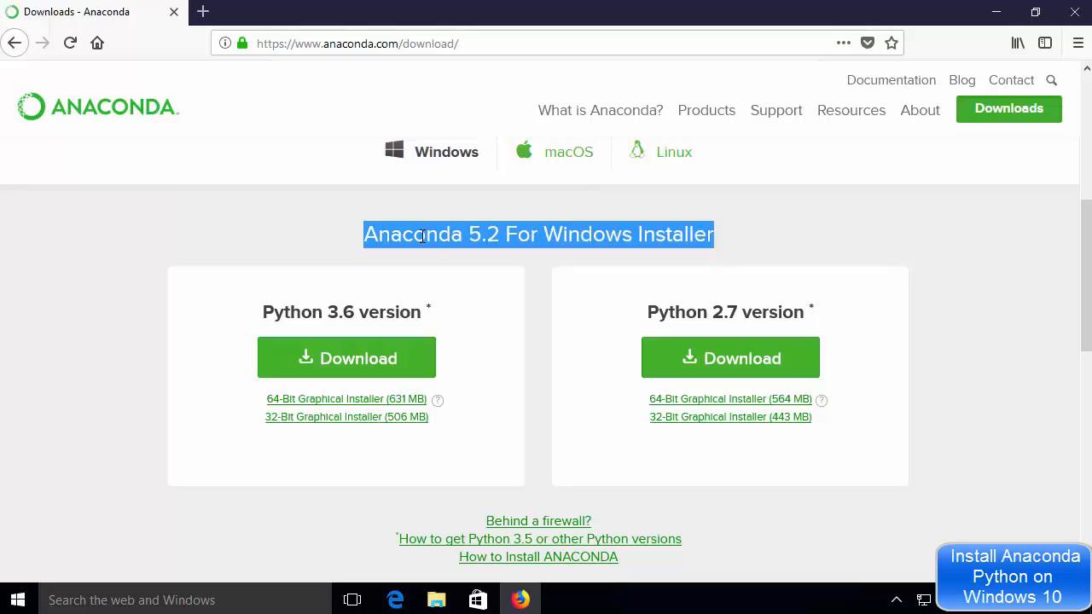
left_click(431, 257)
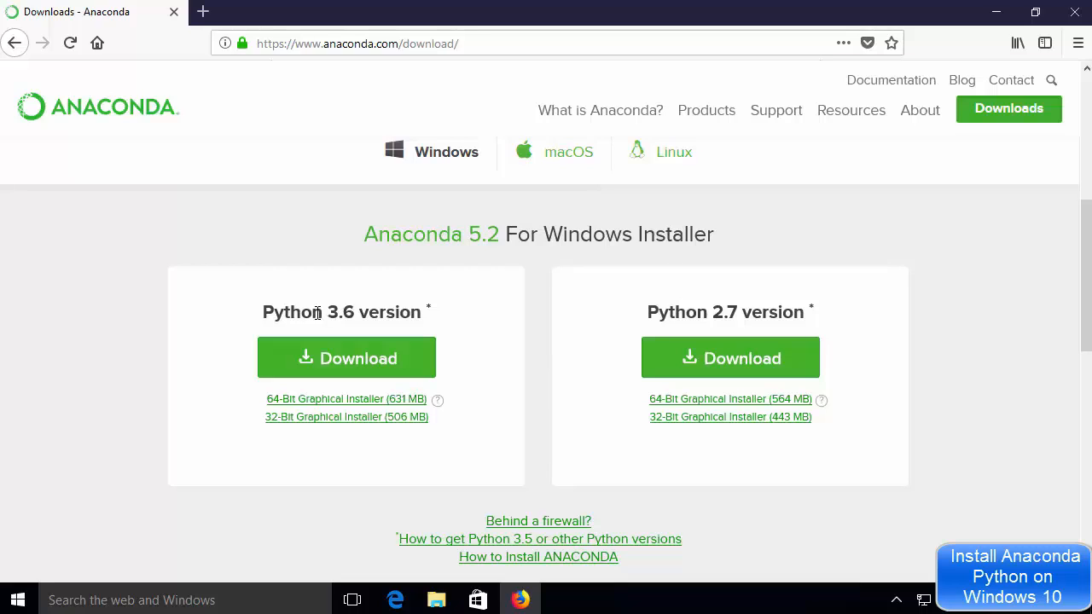
left_click(318, 362)
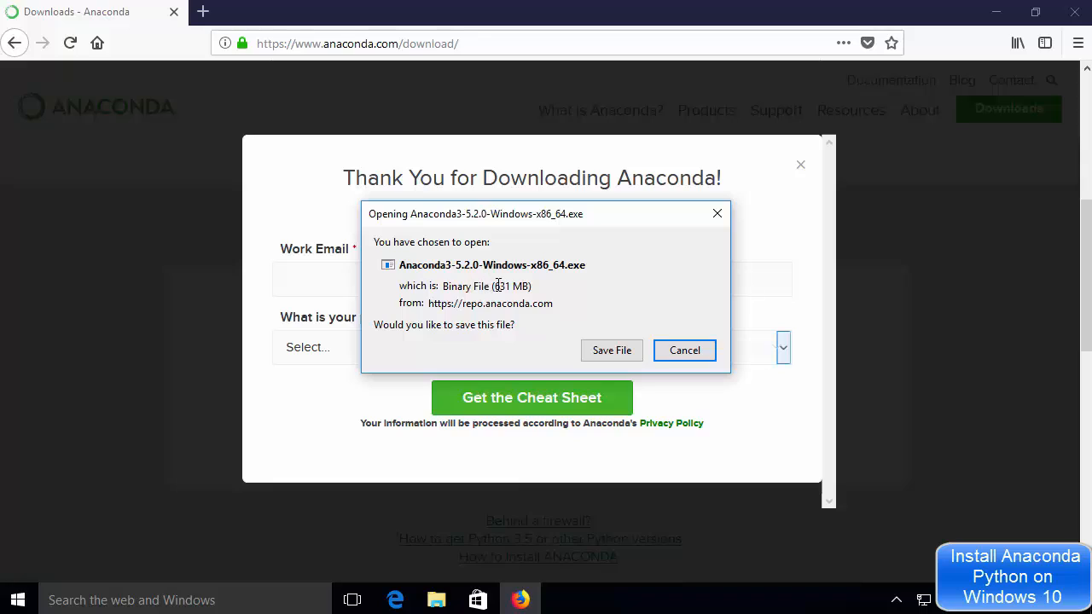
left_click_drag(497, 286, 531, 286)
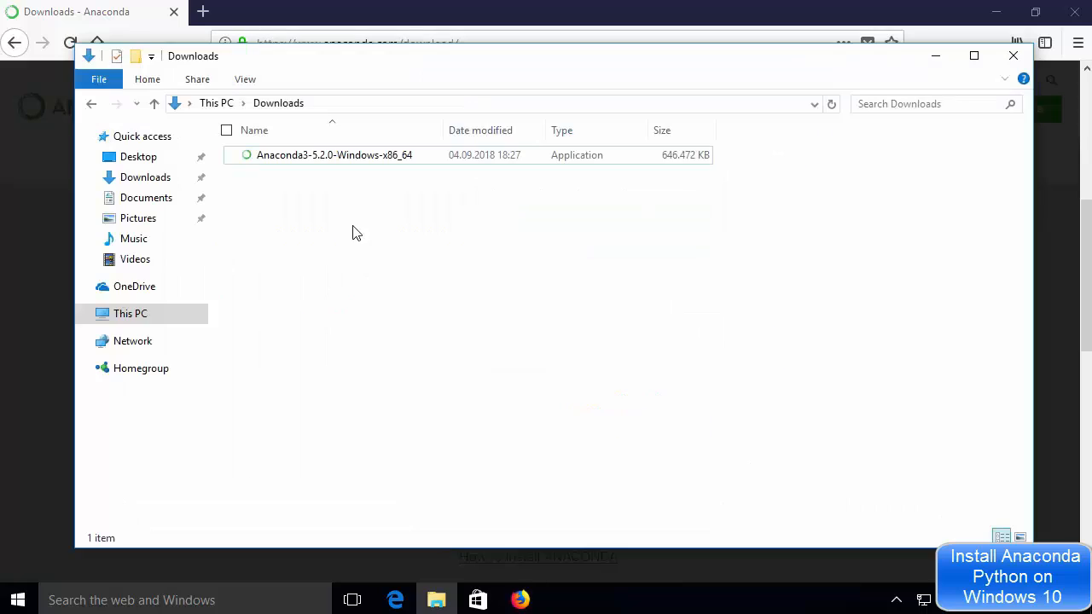
Launch the downloaded Anaconda3-5.2.0-Windows-x86_64 installer and accept its license agreement.
left_click(337, 167)
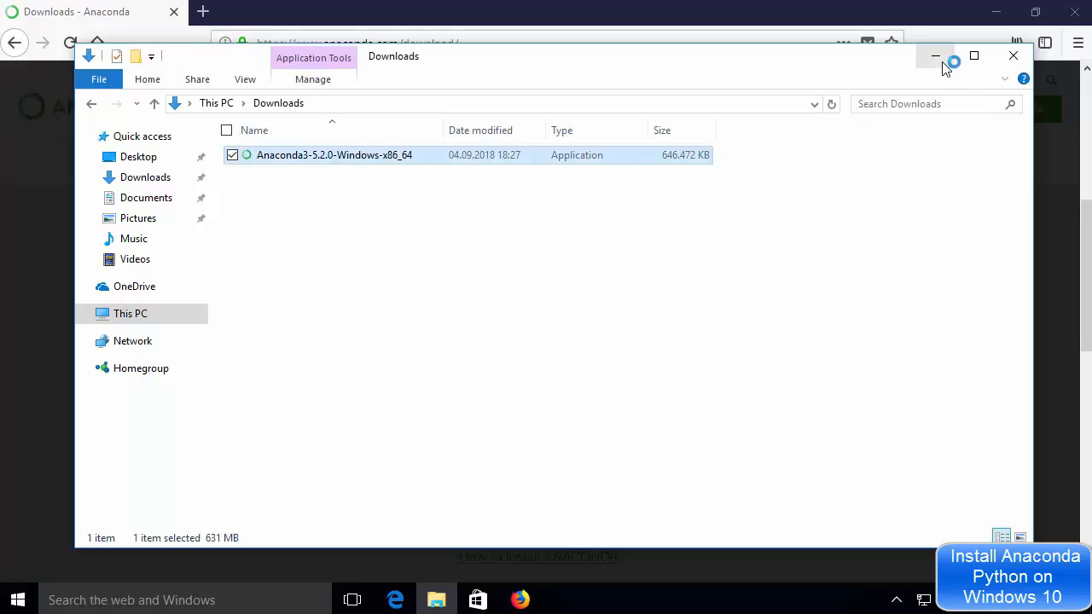
left_click(1003, 17)
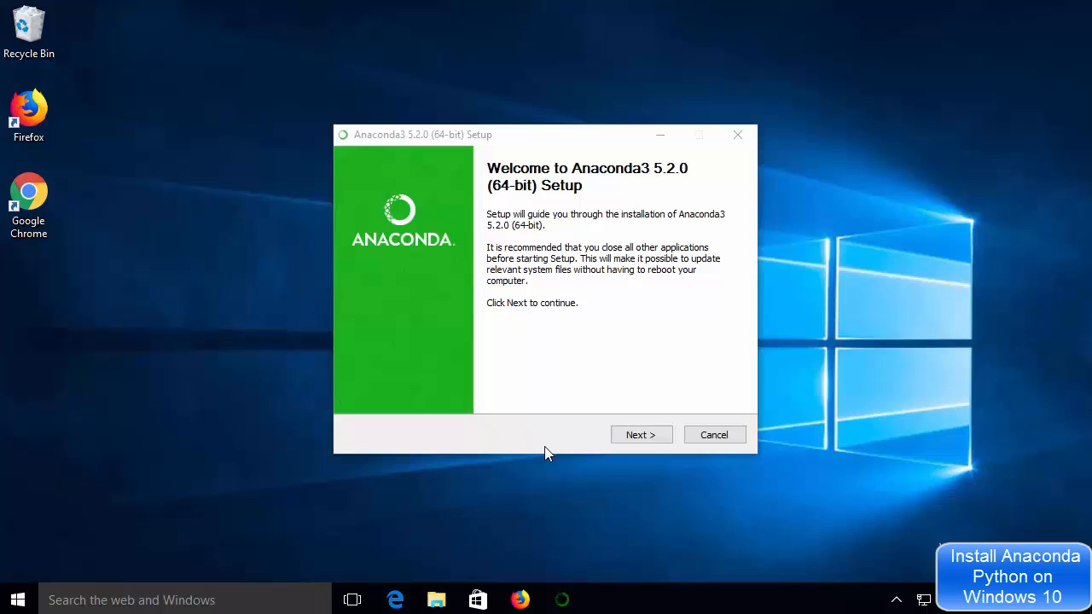
left_click(629, 438)
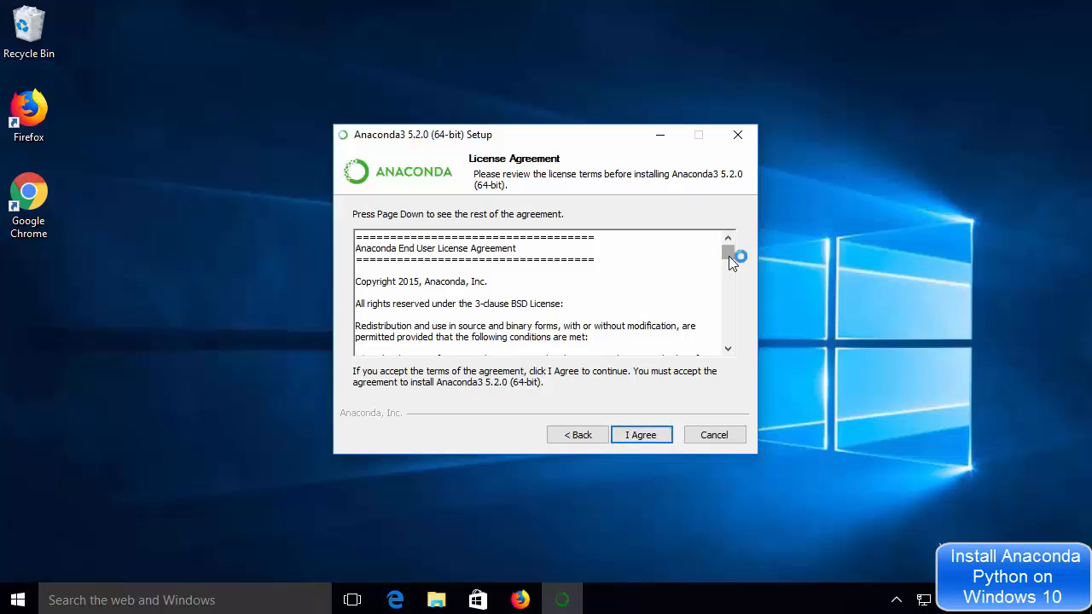
left_click_drag(729, 259, 732, 342)
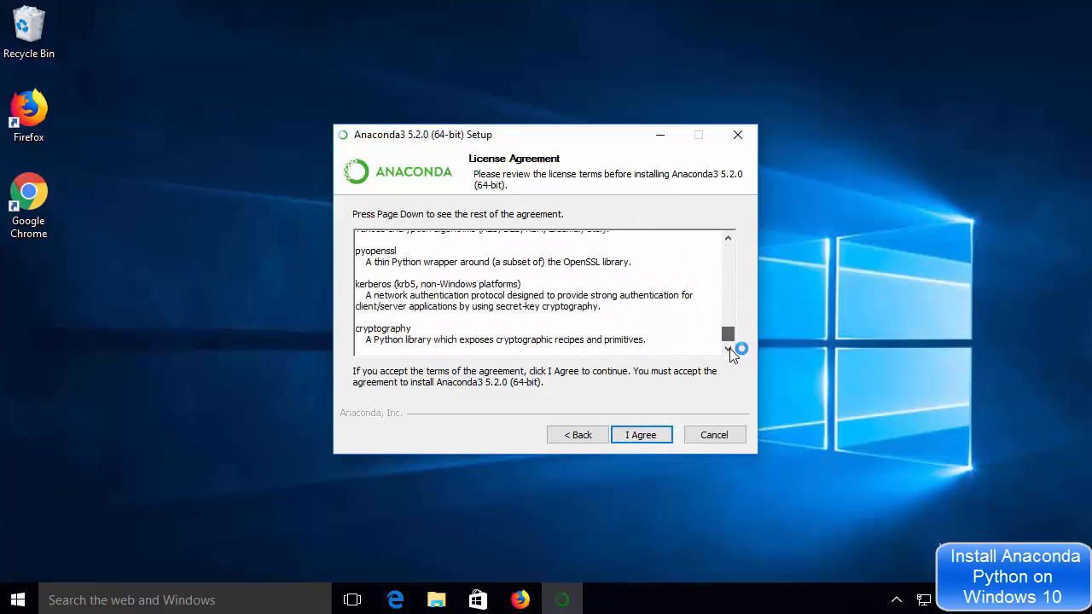
left_click(646, 436)
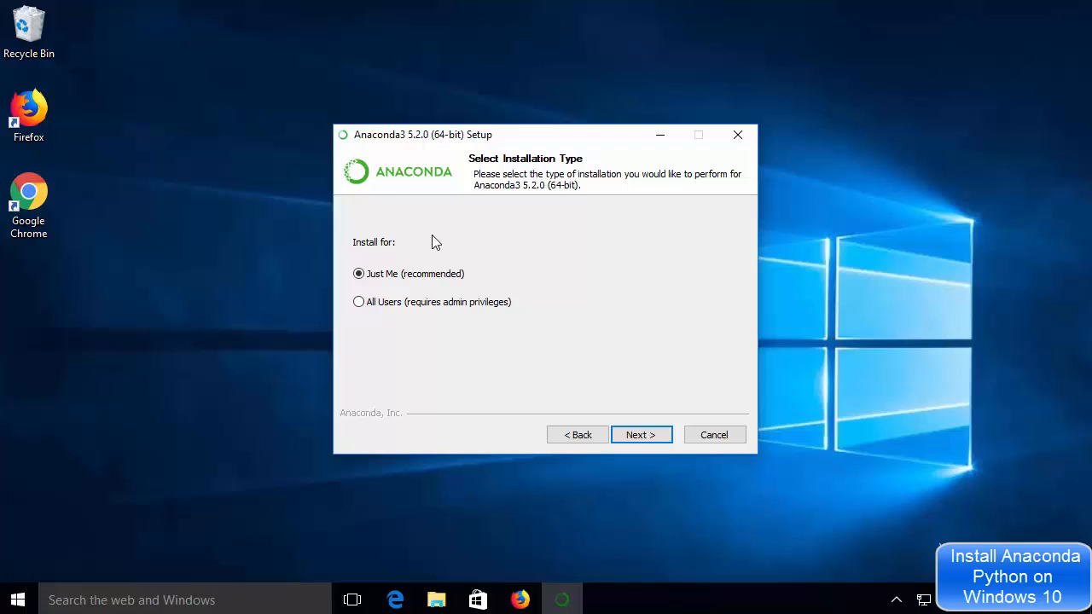
Choose installation for All Users and accept C:\ProgramData\Anaconda3 as the destination folder.
left_click(359, 303)
left_click(642, 436)
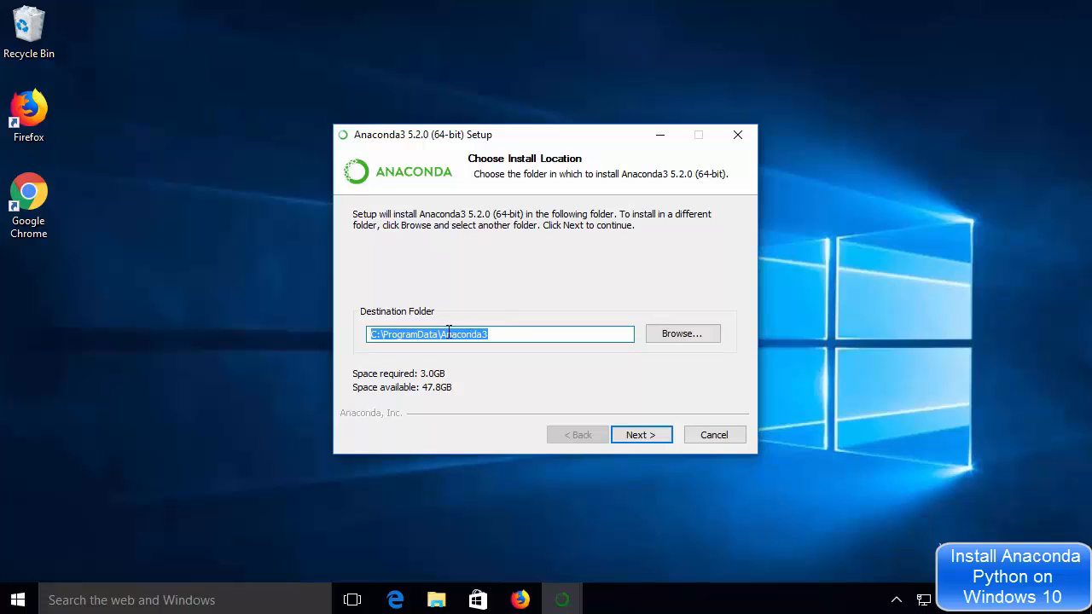
double_click(392, 335)
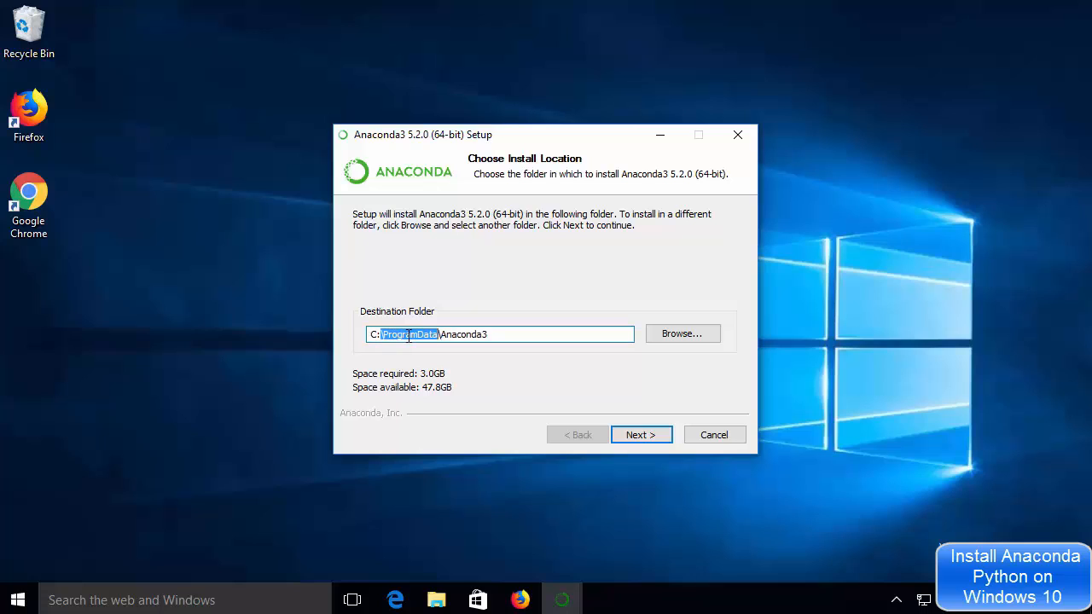
double_click(461, 335)
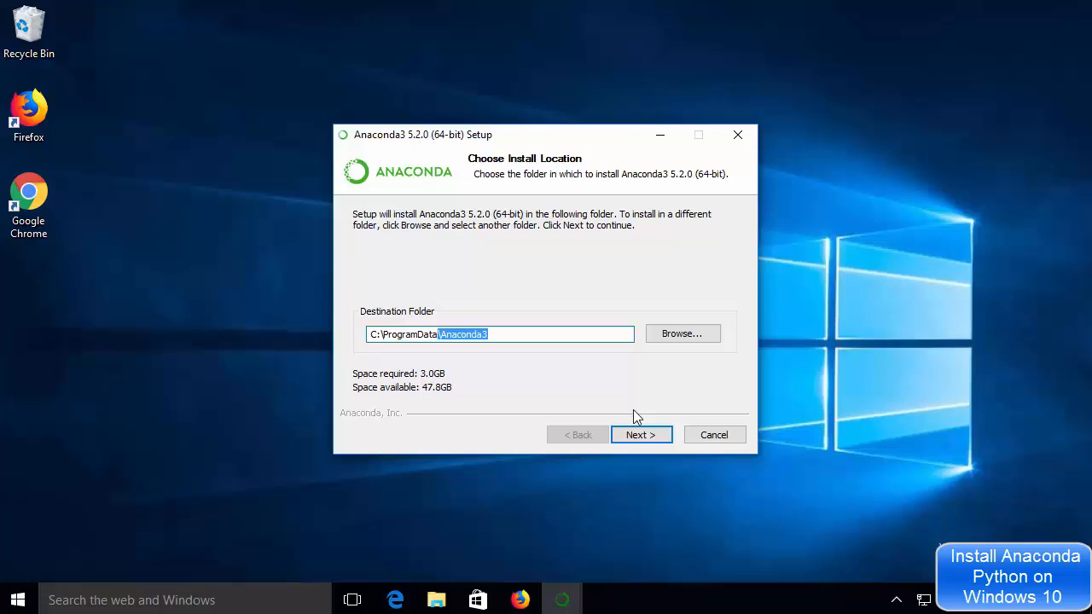
left_click(633, 435)
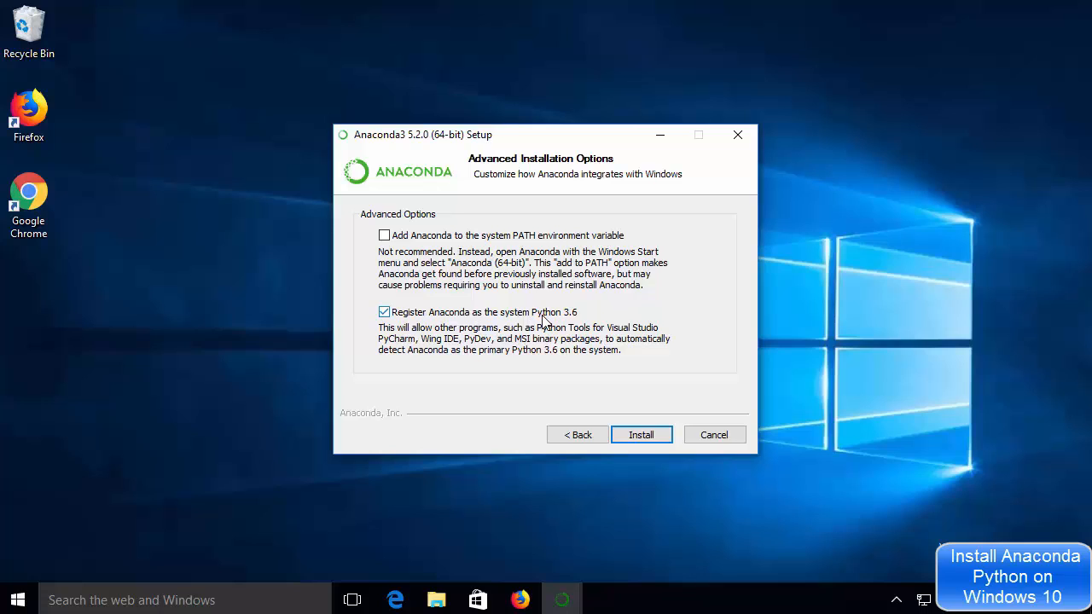
Enable adding Anaconda to the system PATH environment variable and start the installation.
left_click(384, 237)
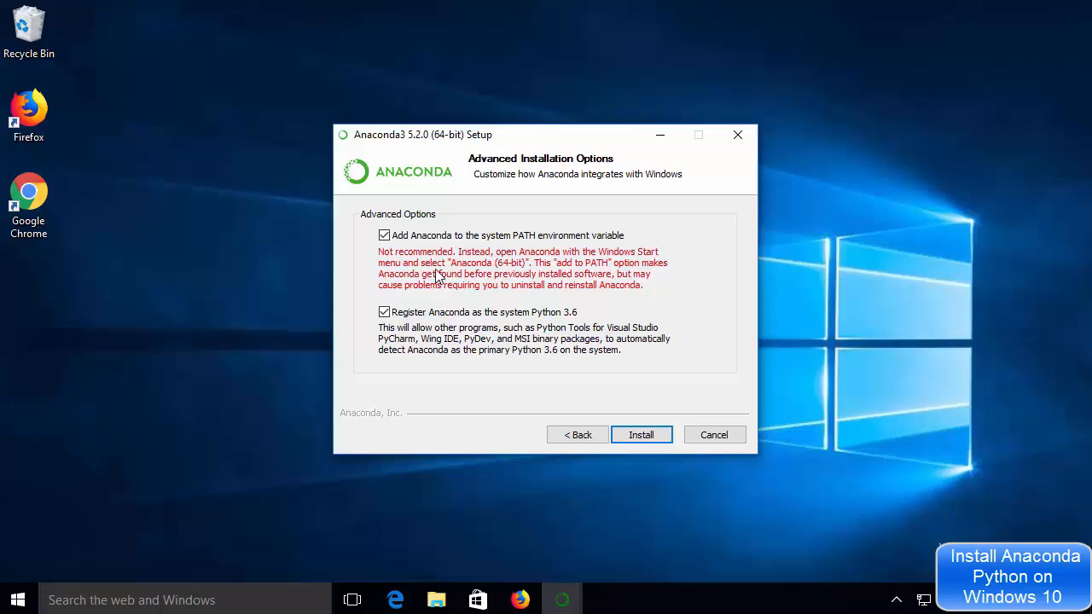
left_click(384, 237)
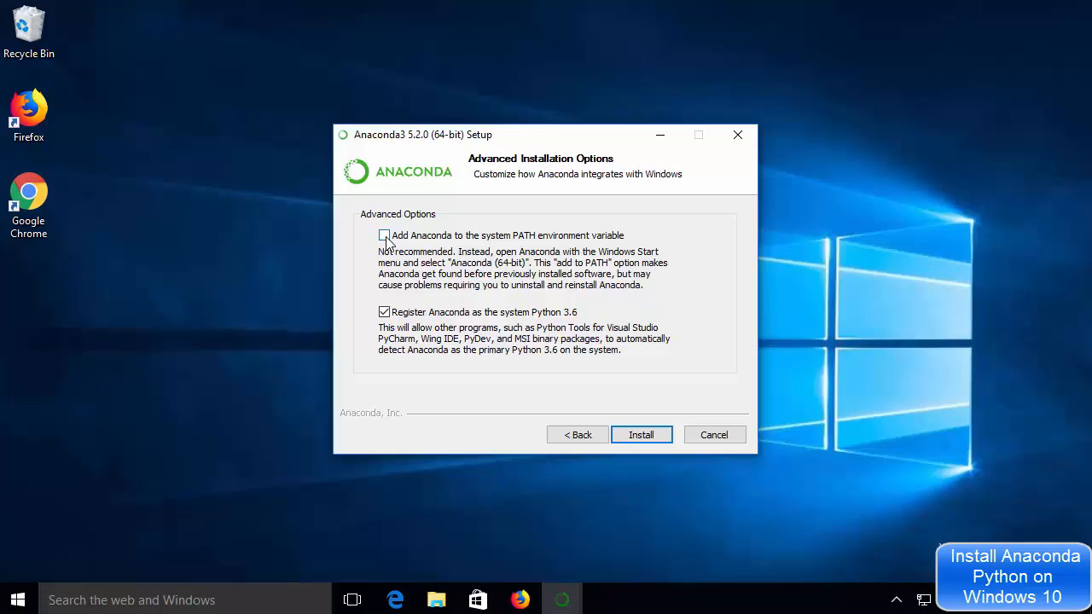
left_click(385, 236)
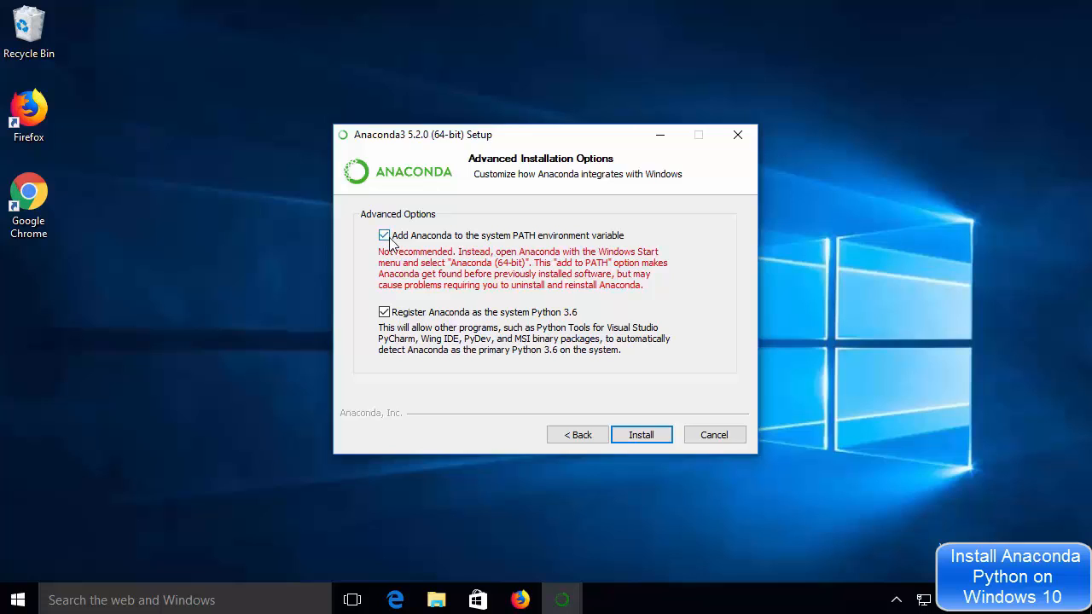
left_click(633, 437)
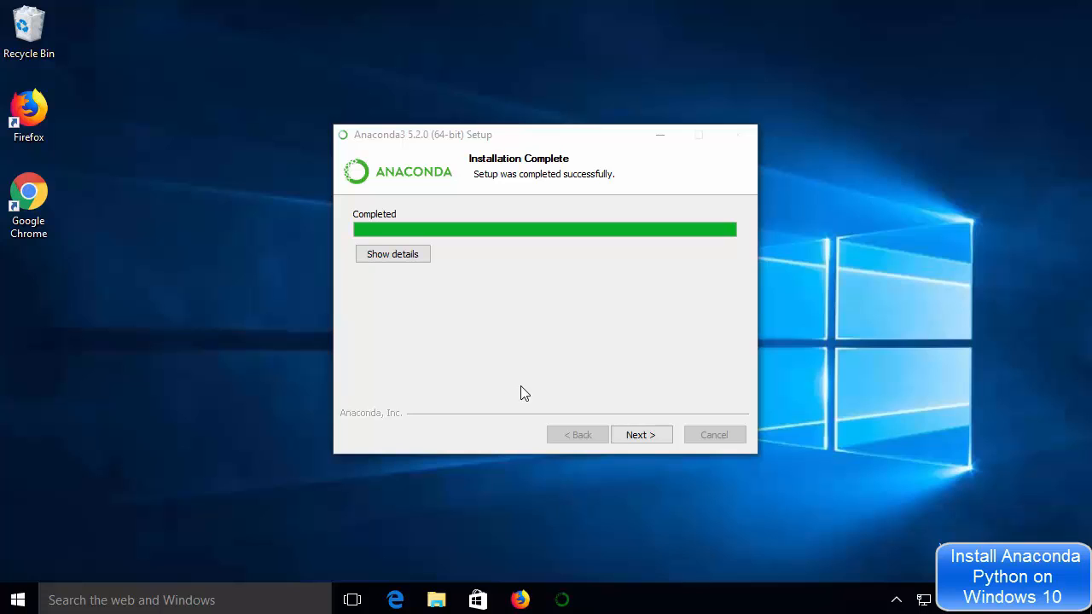
Skip the Microsoft VSCode installation, disable both learn-more options, and finish the setup.
left_click(635, 439)
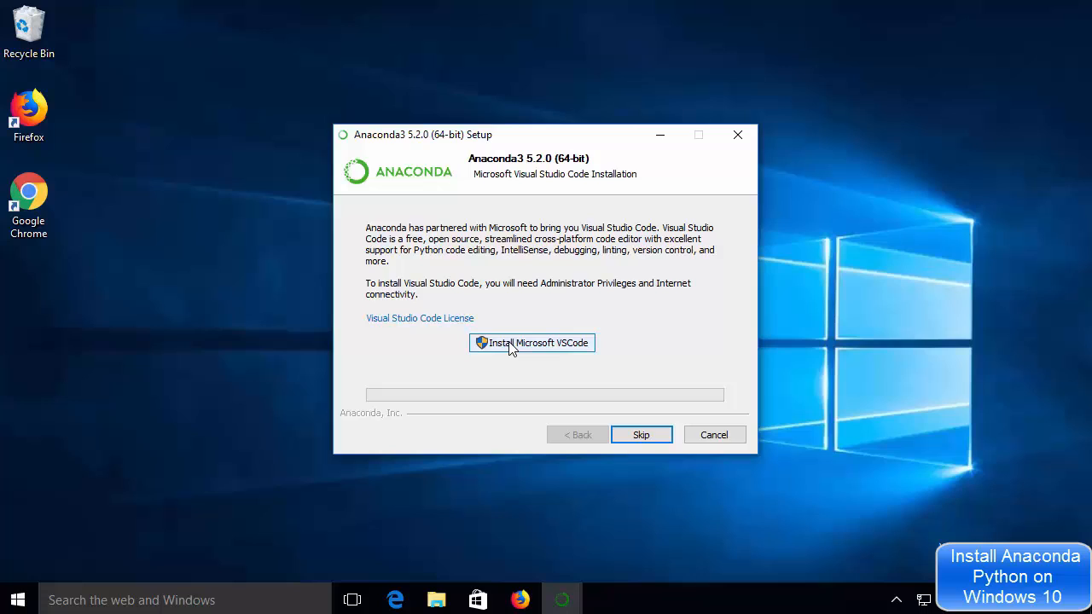
left_click(633, 435)
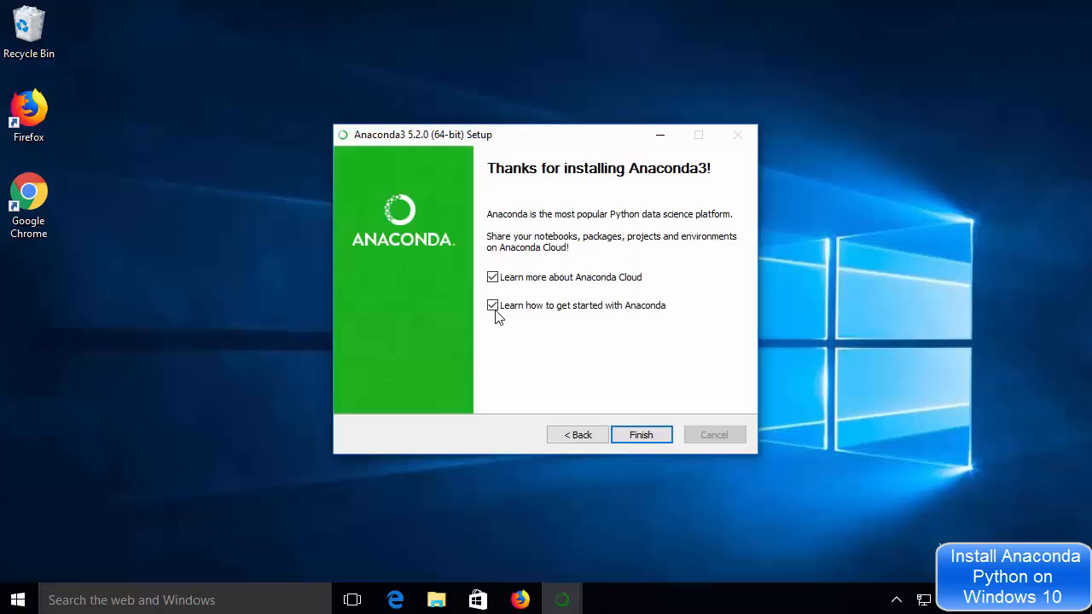
left_click(492, 306)
left_click(493, 278)
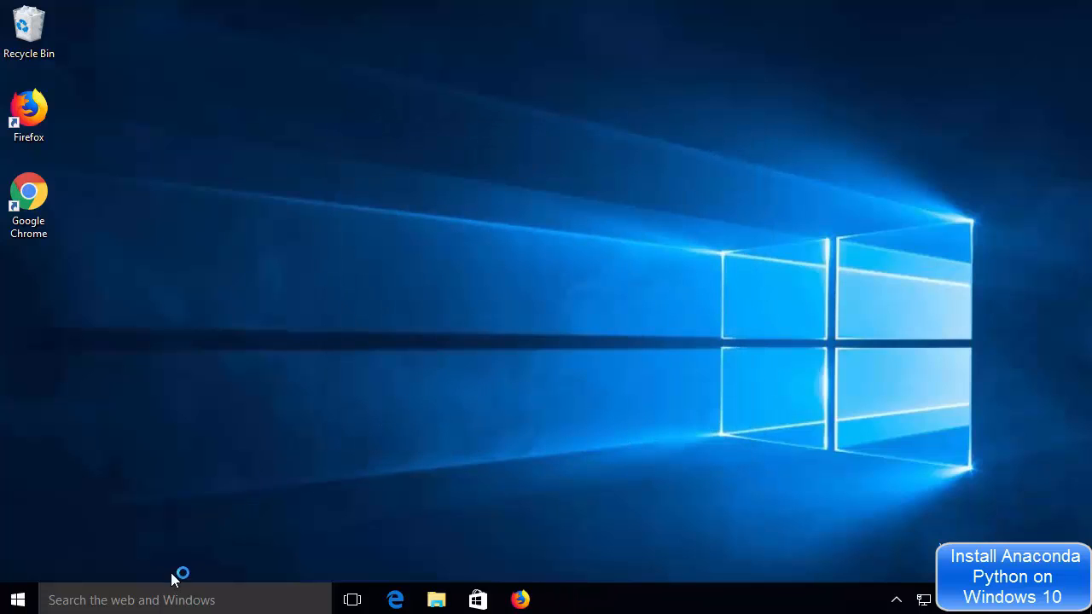
Search Windows for anaconda and open Anaconda Prompt.
left_click(157, 601)
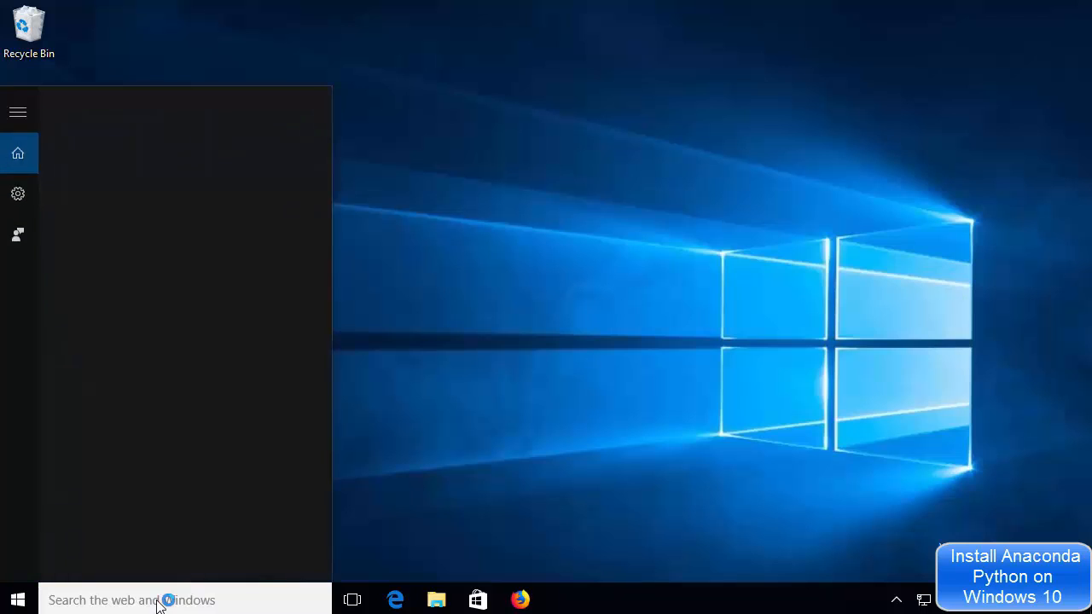
type("ana")
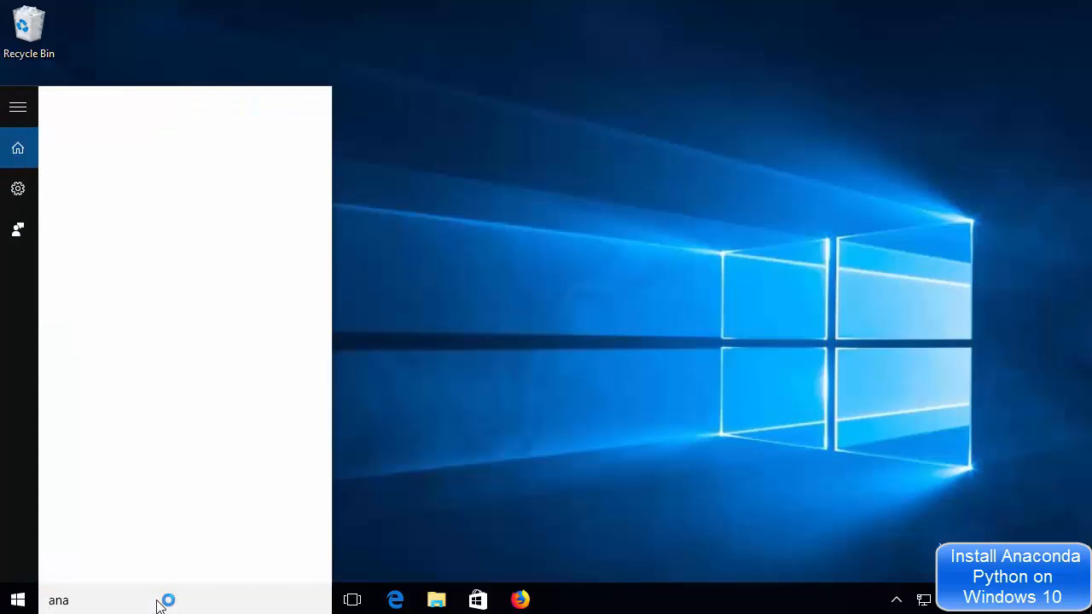
type("conda")
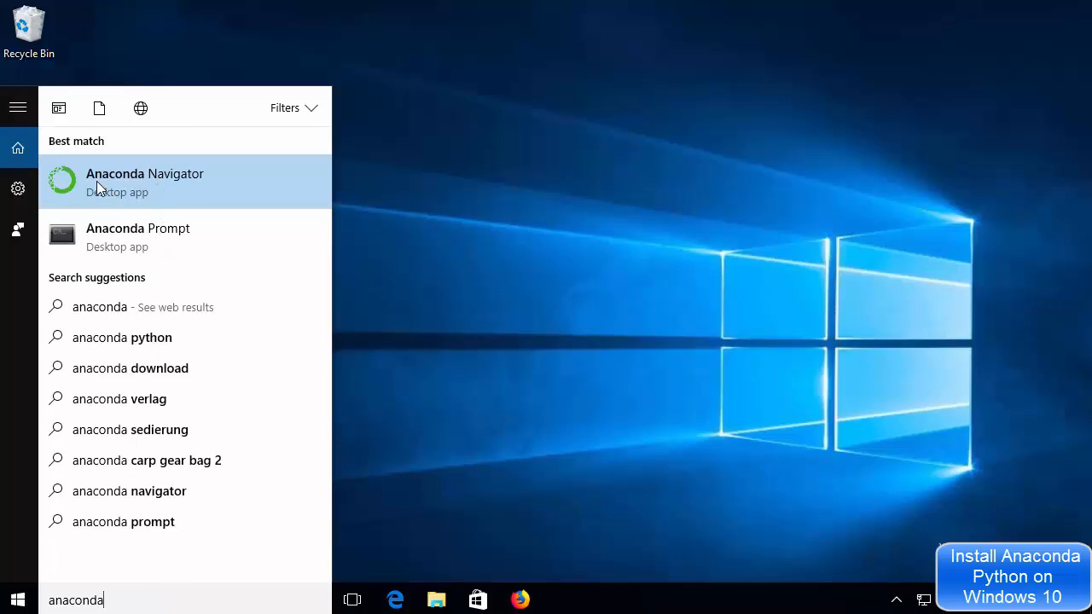
left_click(106, 243)
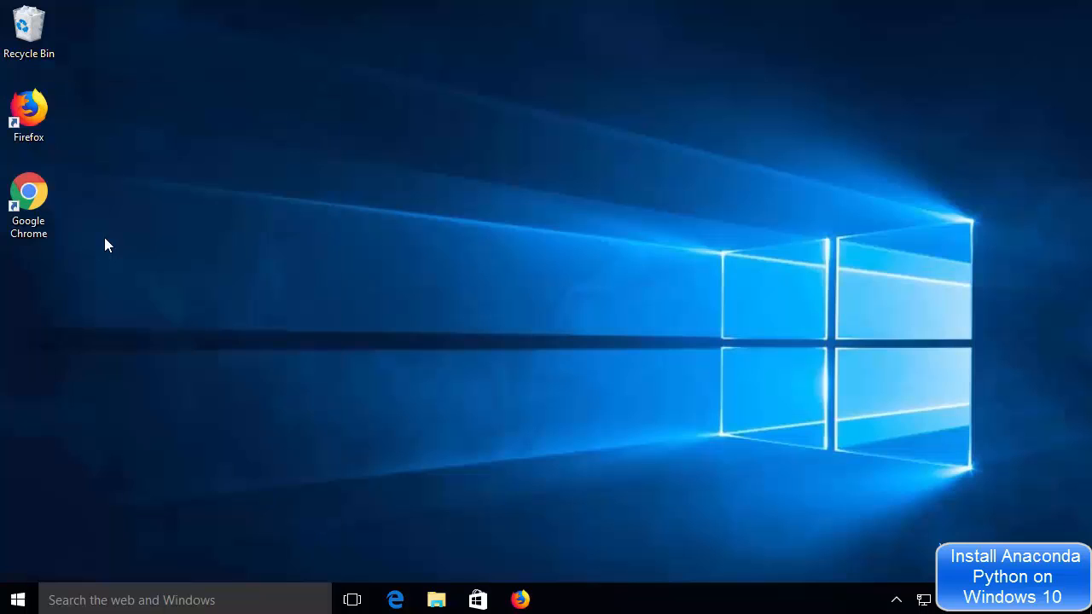
Check the installed Python version and its distributor by running python --version.
type("py")
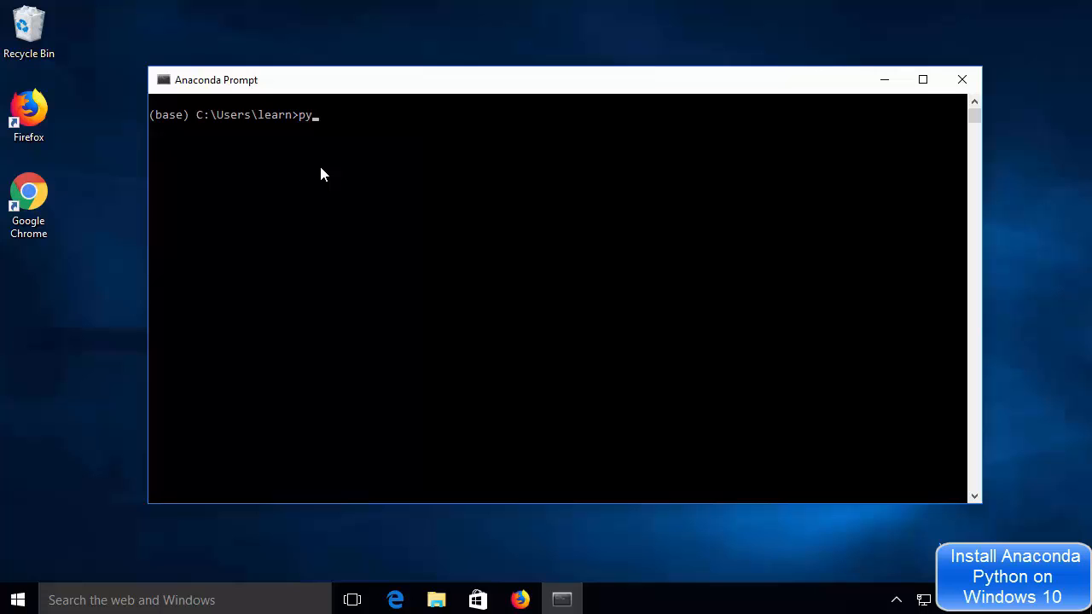
type("thon --version")
key("Return")
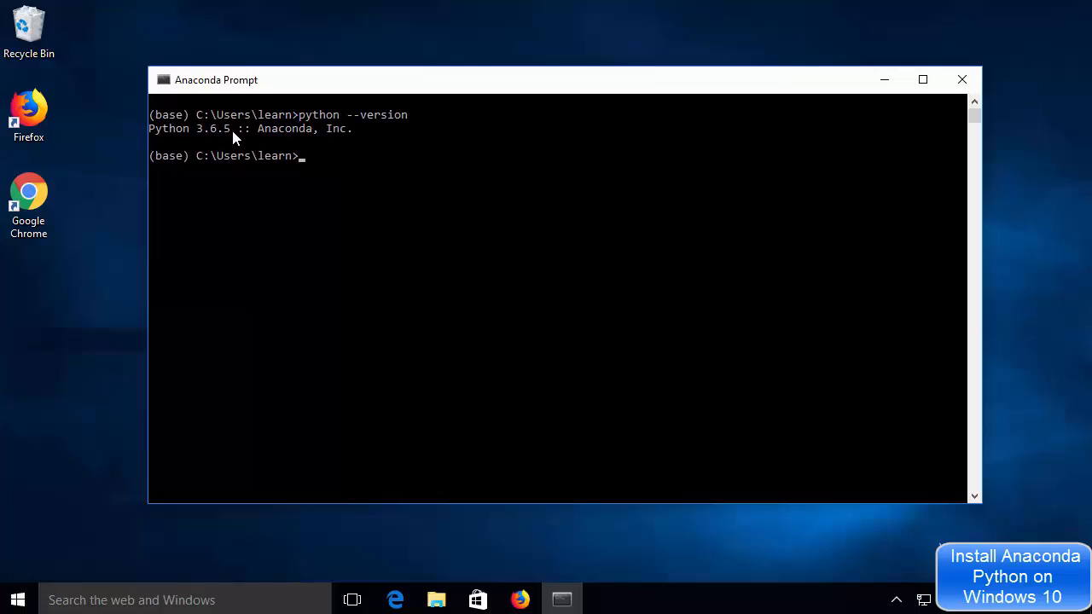
left_click_drag(258, 128, 368, 132)
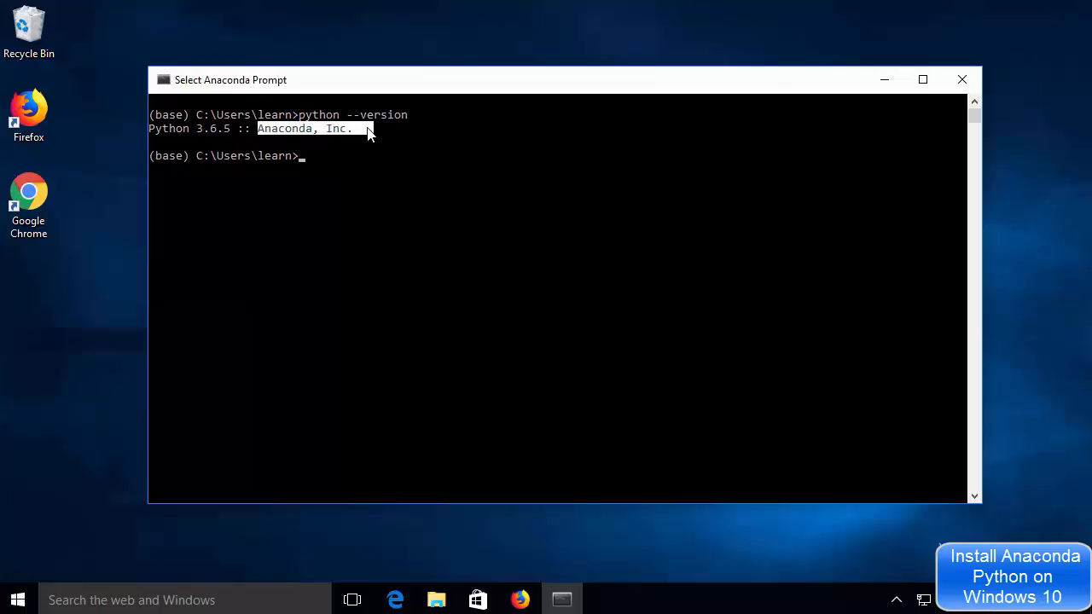
left_click(306, 155)
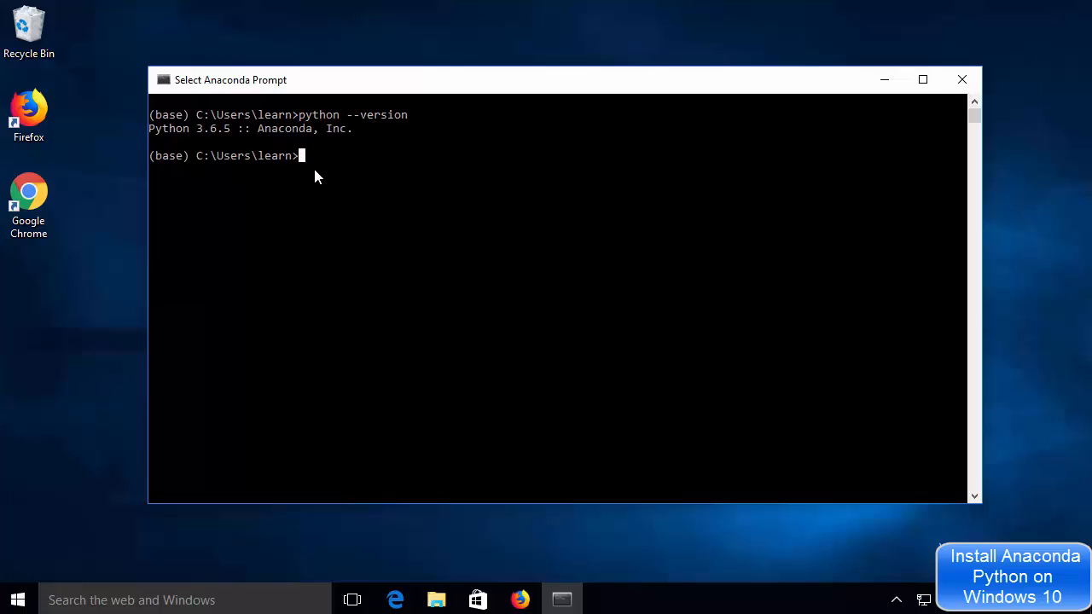
Run conda info and examine the conda version line in its output.
type("conda info")
key("Return")
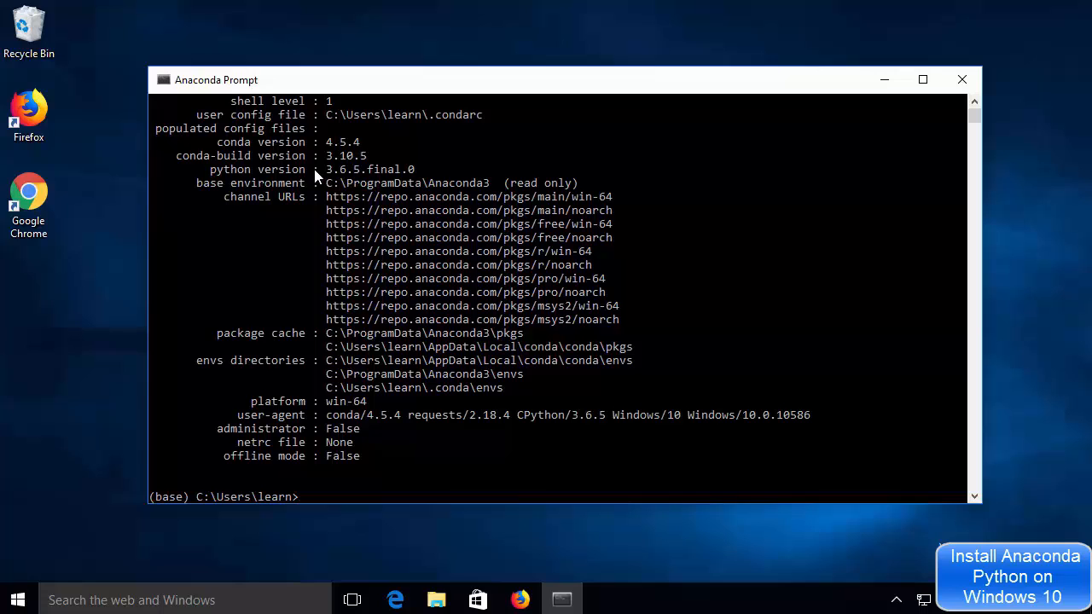
left_click(332, 261)
left_click_drag(360, 144, 219, 141)
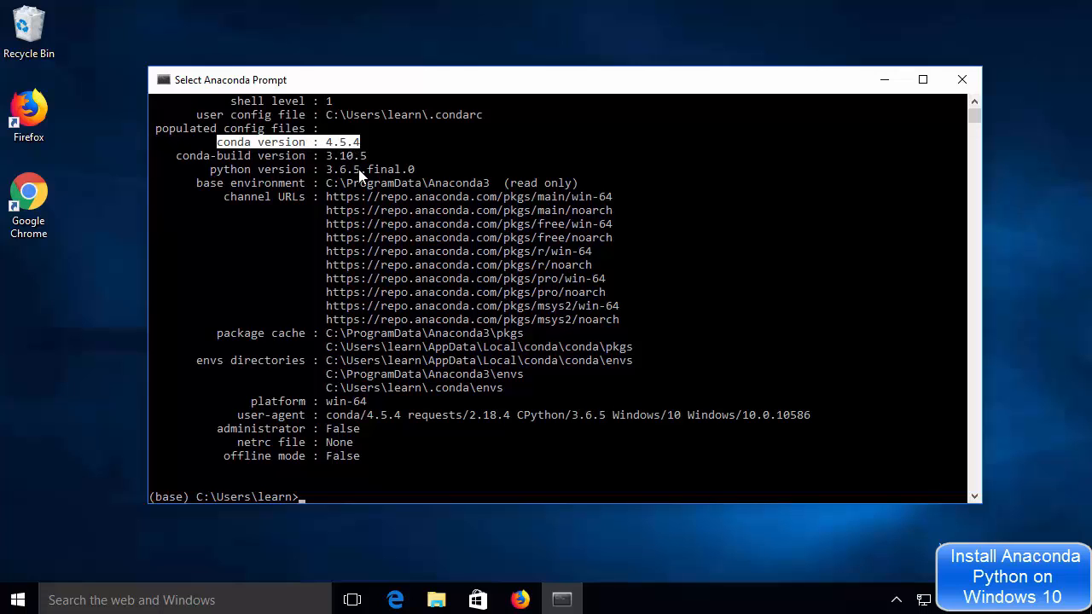
Draft a conda install numpy command at the prompt without running it.
key("Escape")
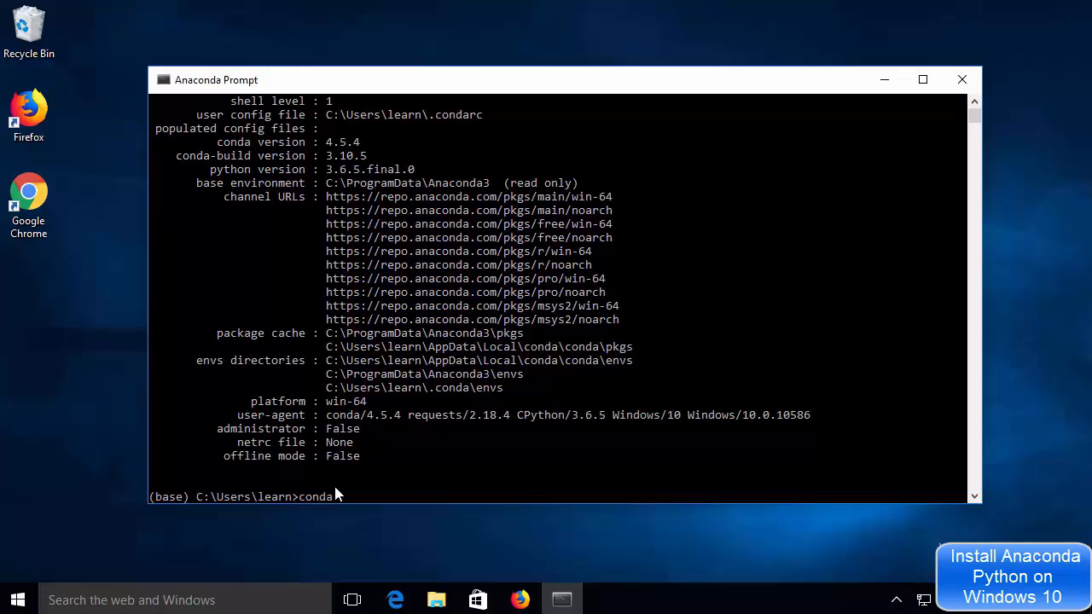
type("install numpy")
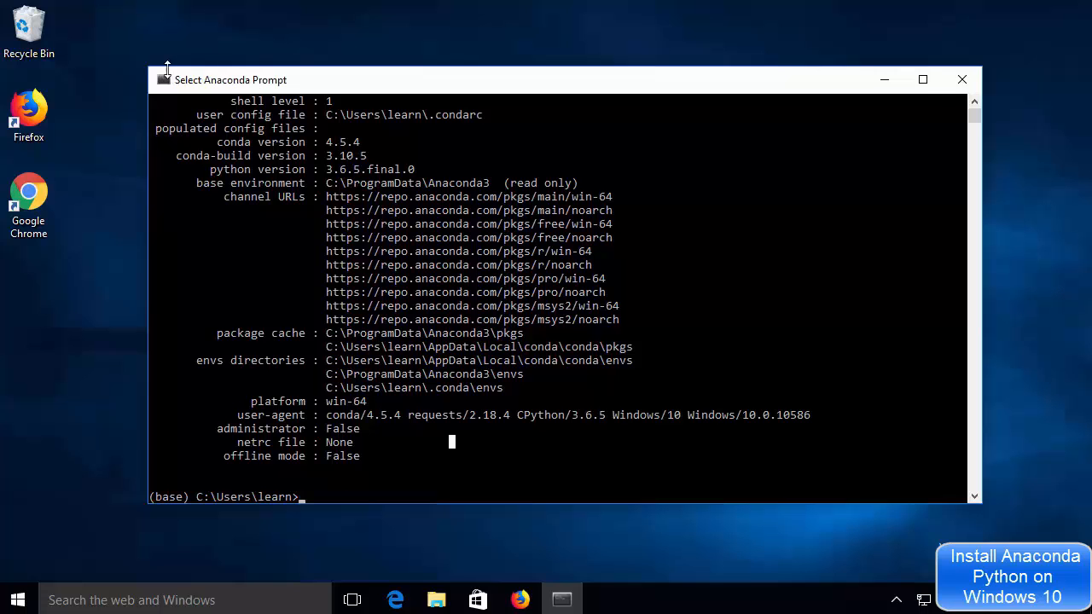
Set the Anaconda Prompt window's font size to 20 and dismiss the shortcut error.
left_click(164, 81)
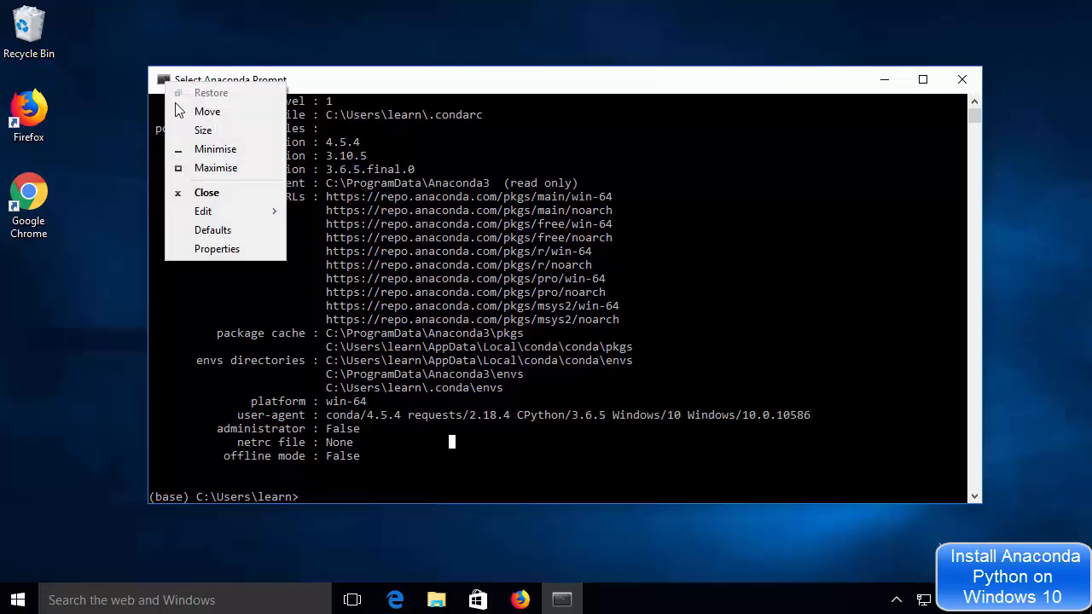
left_click(214, 248)
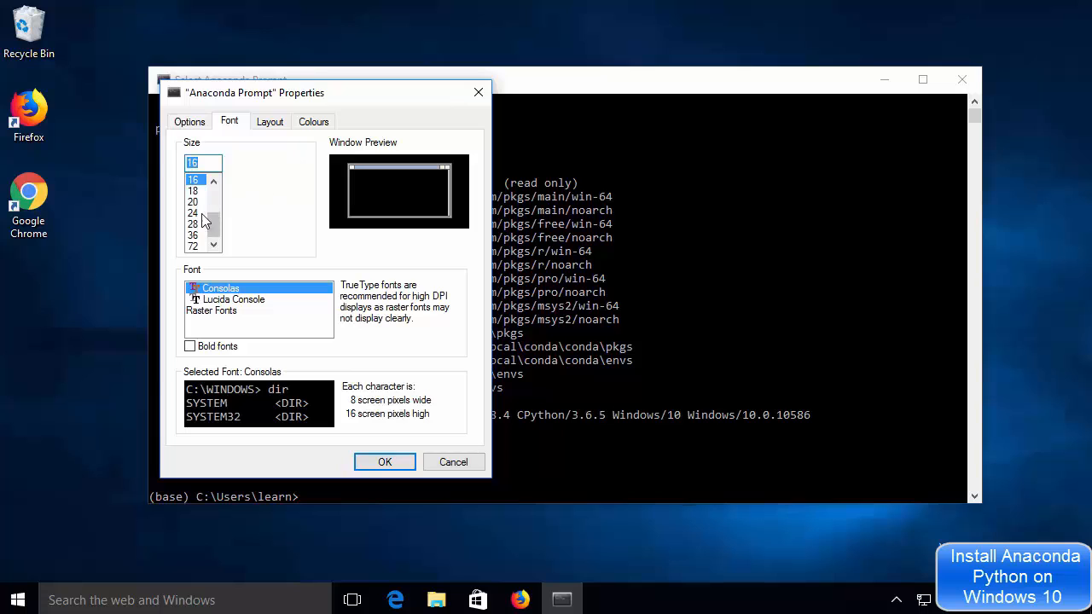
left_click(193, 203)
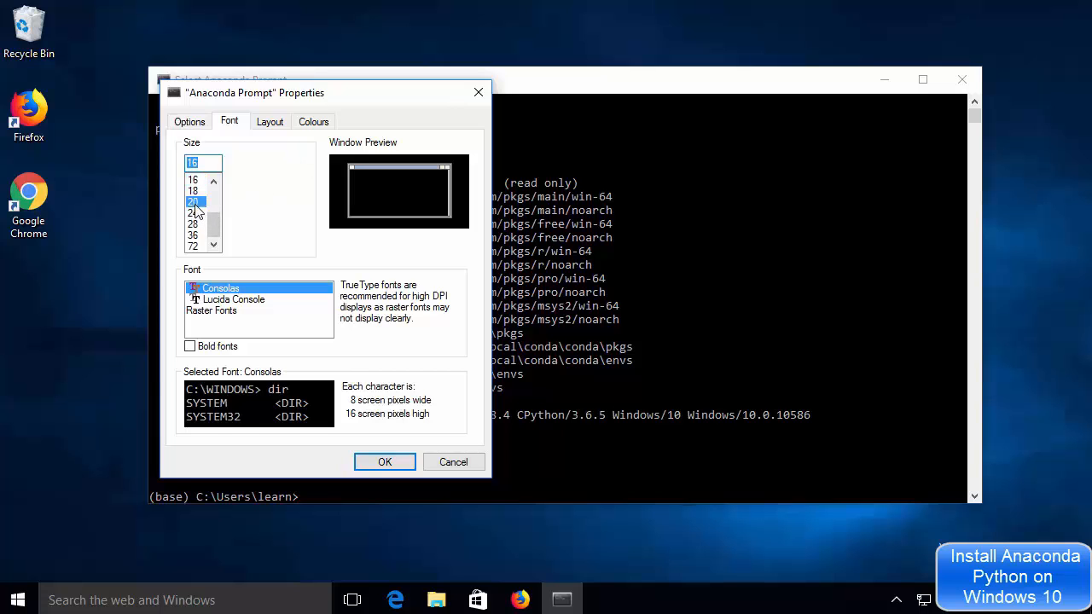
left_click(384, 462)
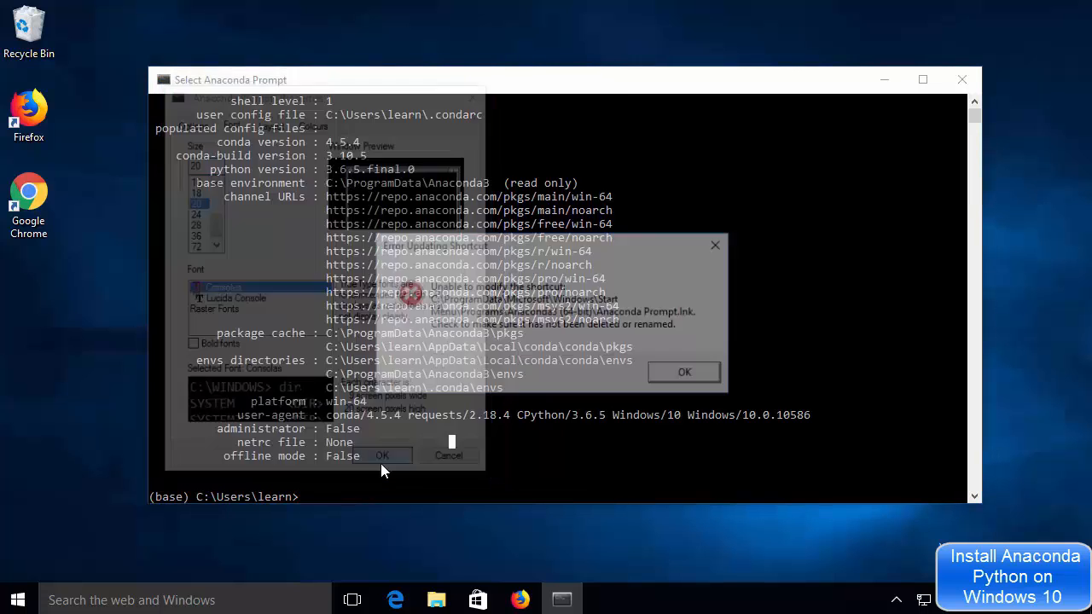
left_click(687, 375)
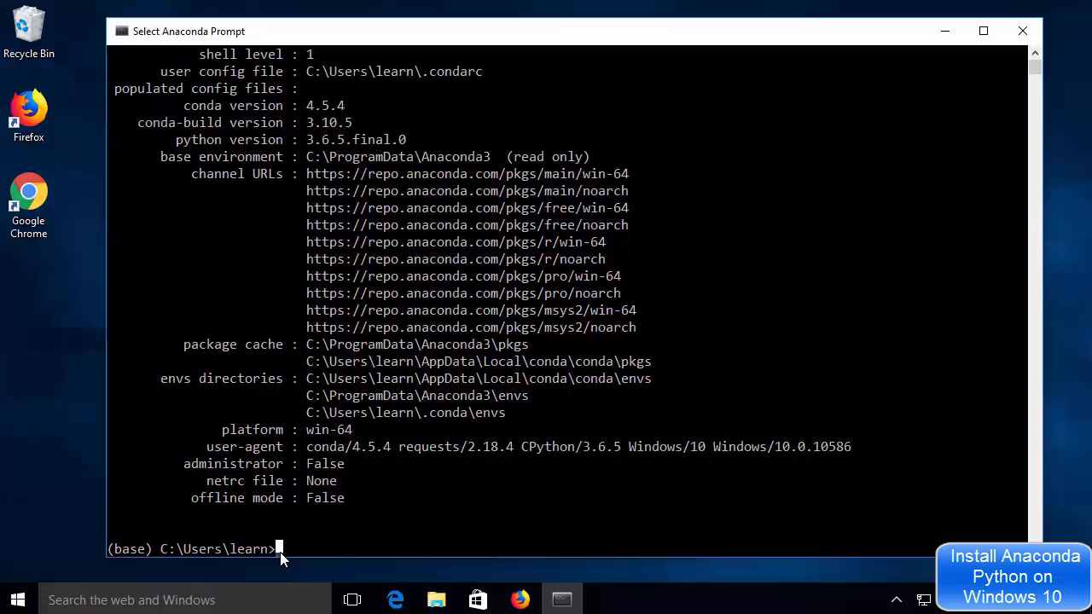
Launch Jupyter by running jupyter notebook and open it in Firefox.
key("Escape")
type("jupyter")
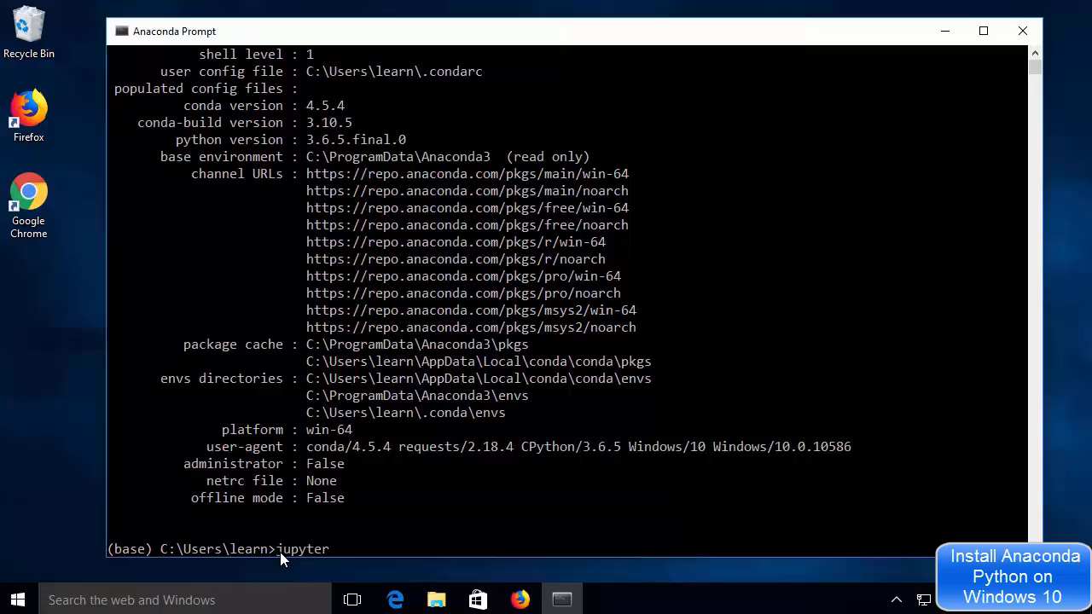
type(" notebook")
key("Return")
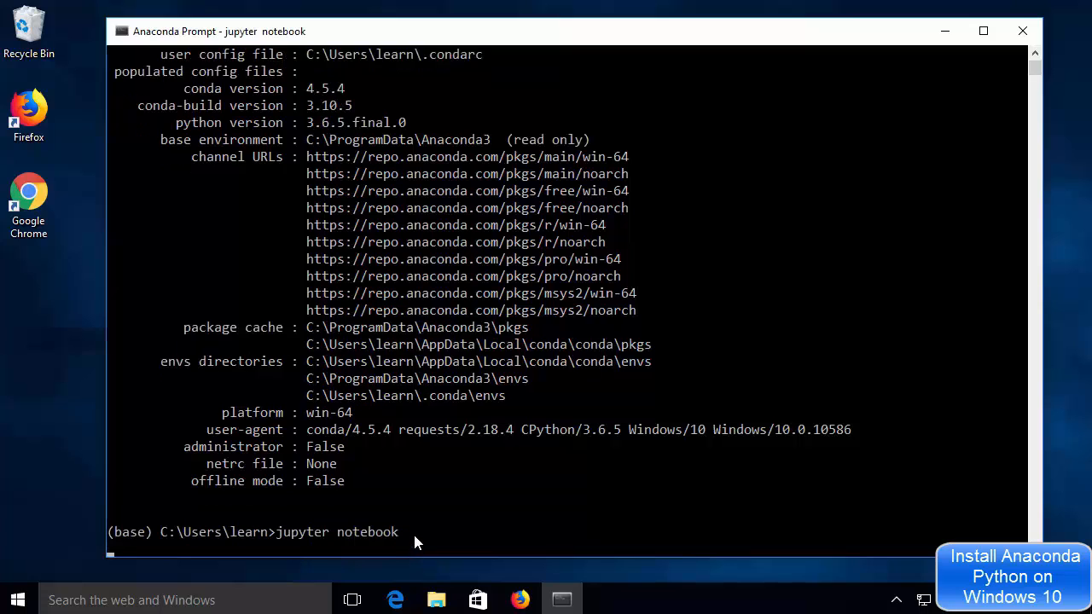
left_click(448, 421)
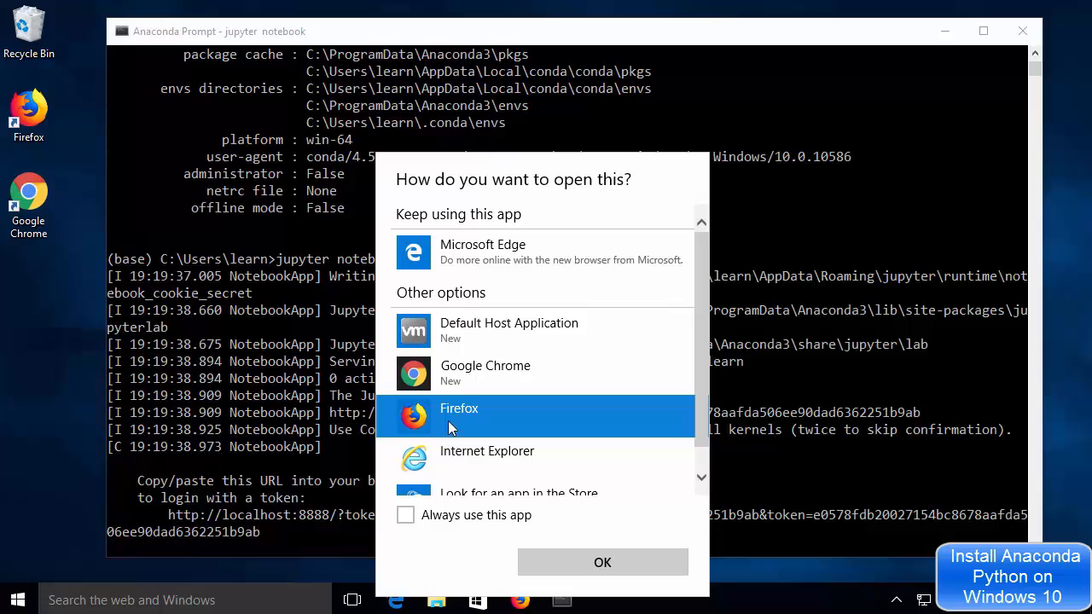
left_click(572, 560)
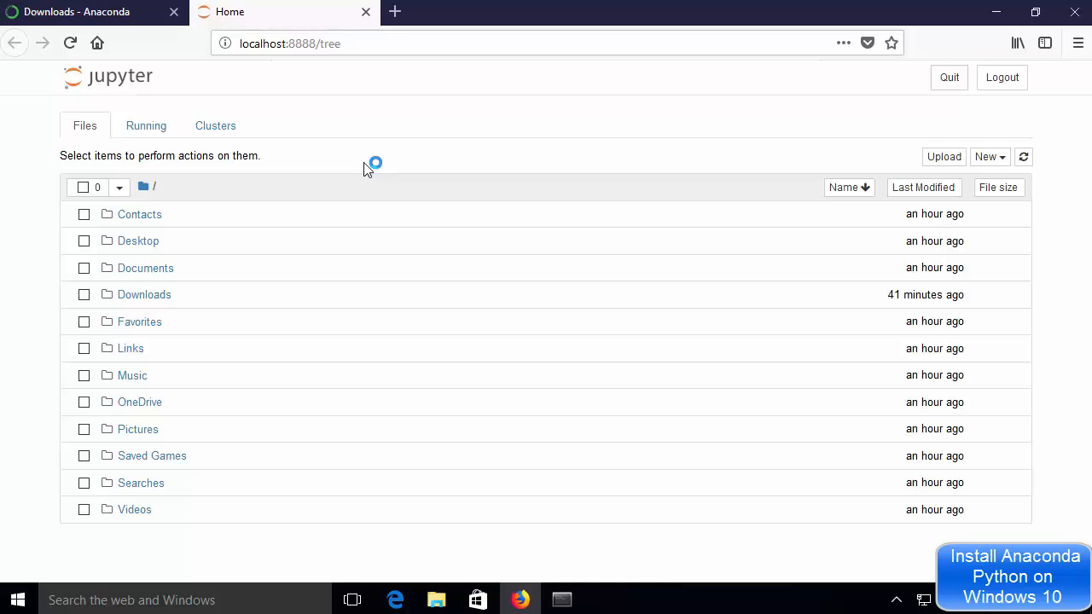
Create a new folder inside the Desktop directory in the Jupyter file browser.
left_click(138, 242)
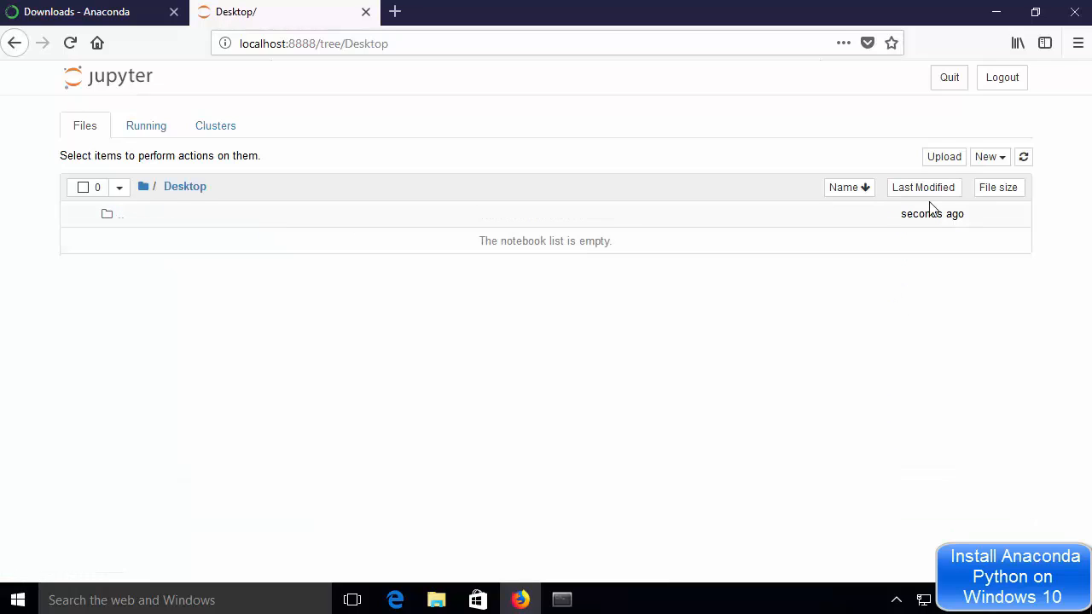
left_click(986, 157)
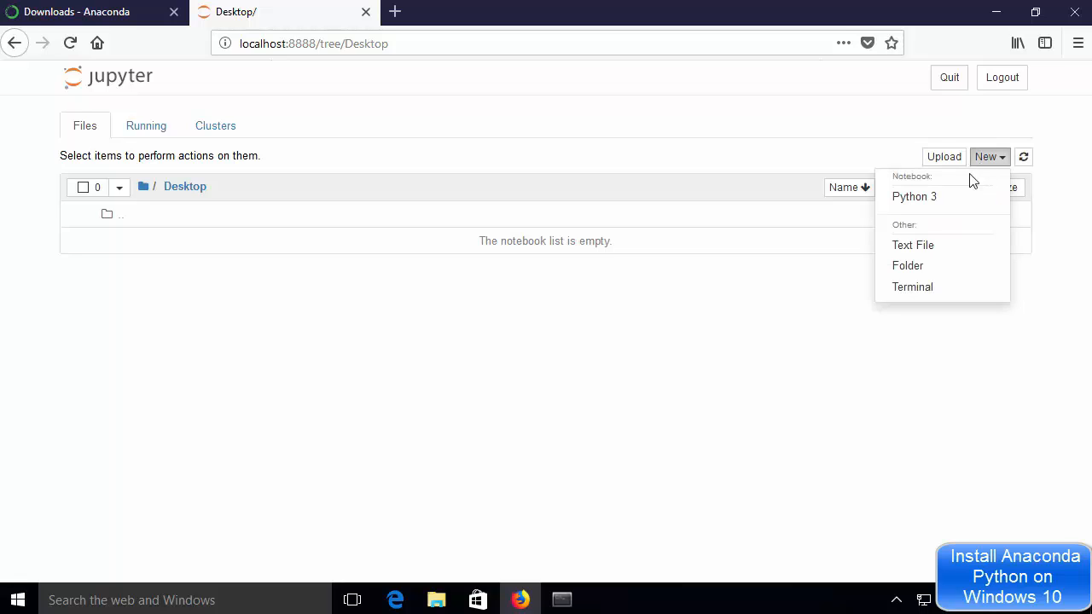
left_click(845, 238)
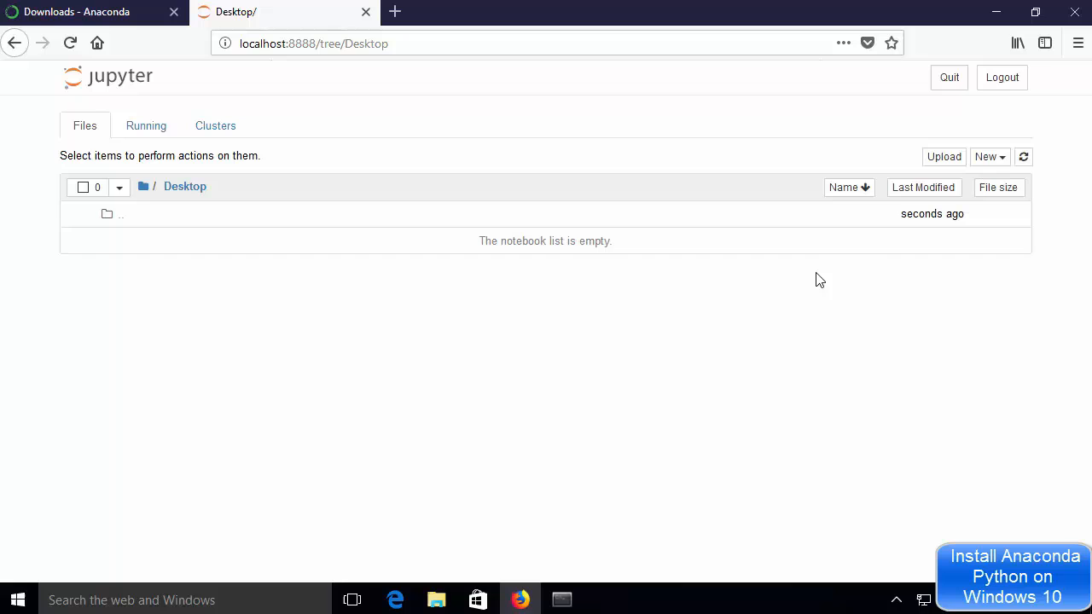
left_click(994, 160)
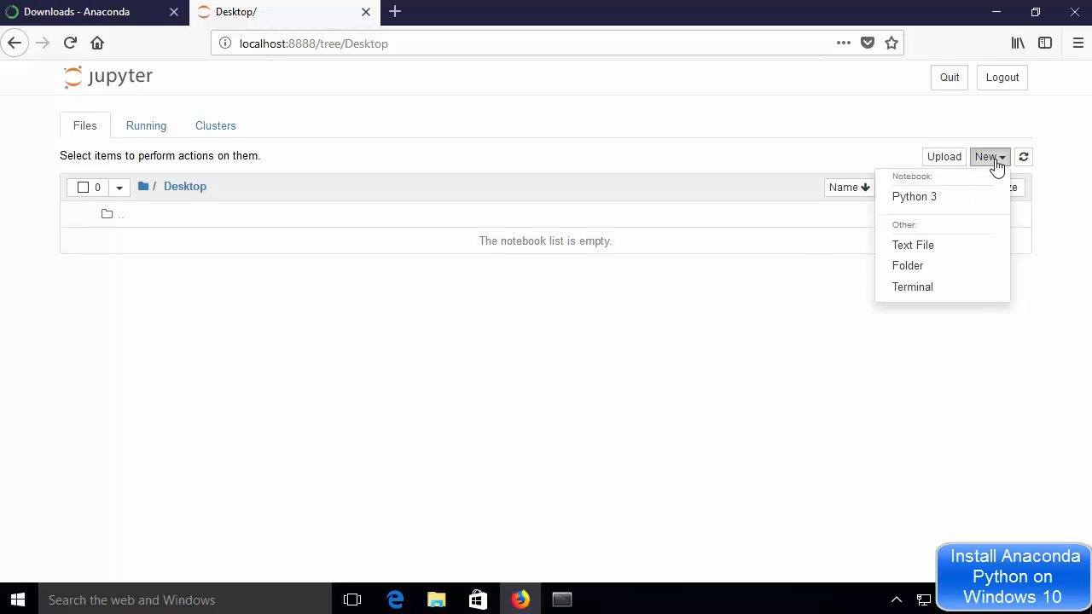
left_click(907, 266)
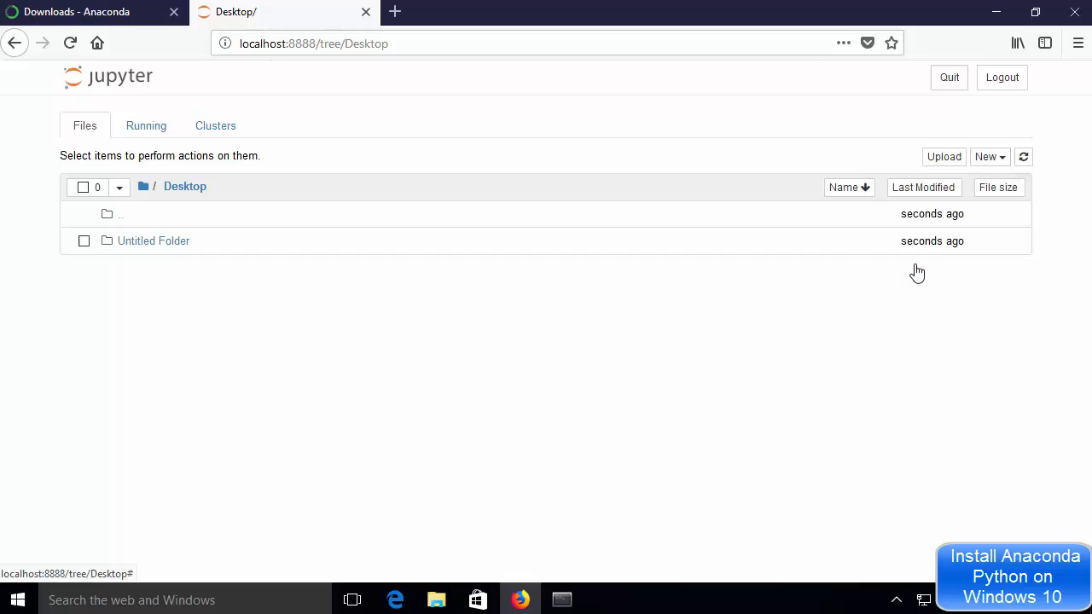
Rename the untitled folder on the Desktop as Python.
left_click(84, 242)
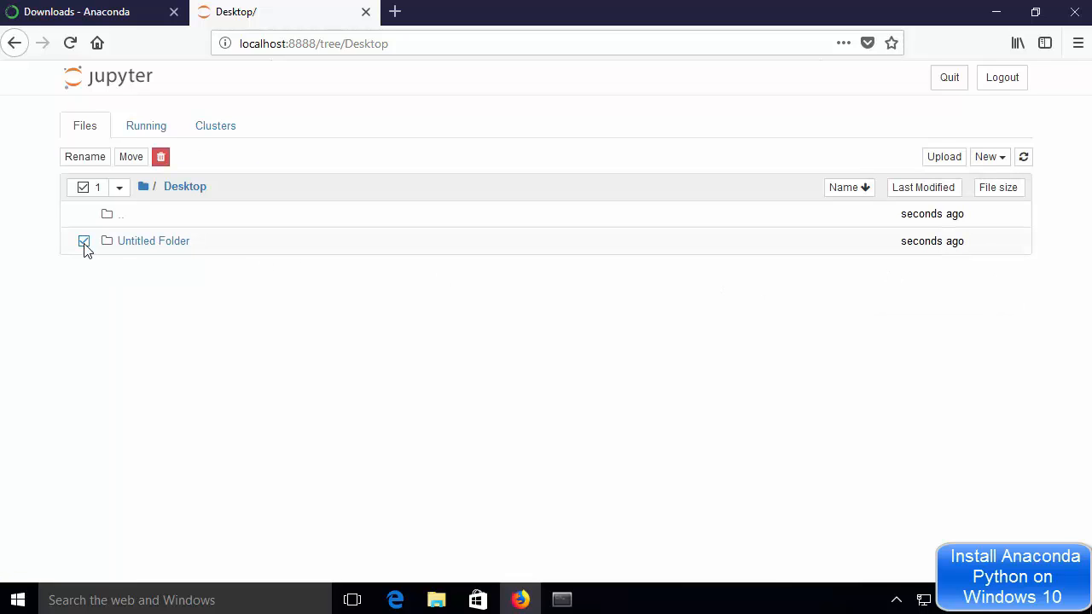
left_click(83, 159)
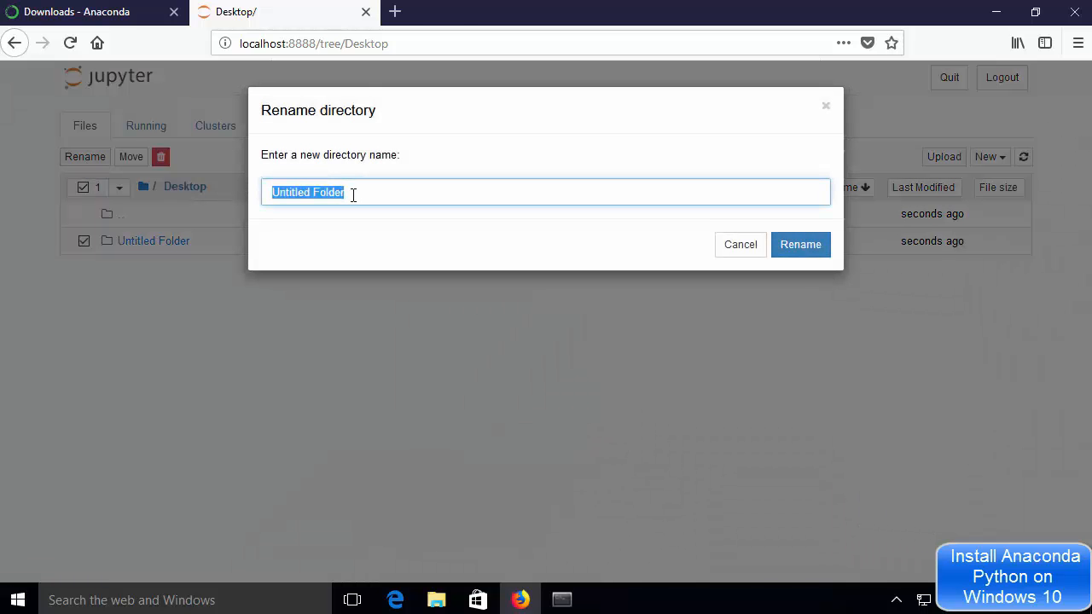
key("BackSpace")
type("Py")
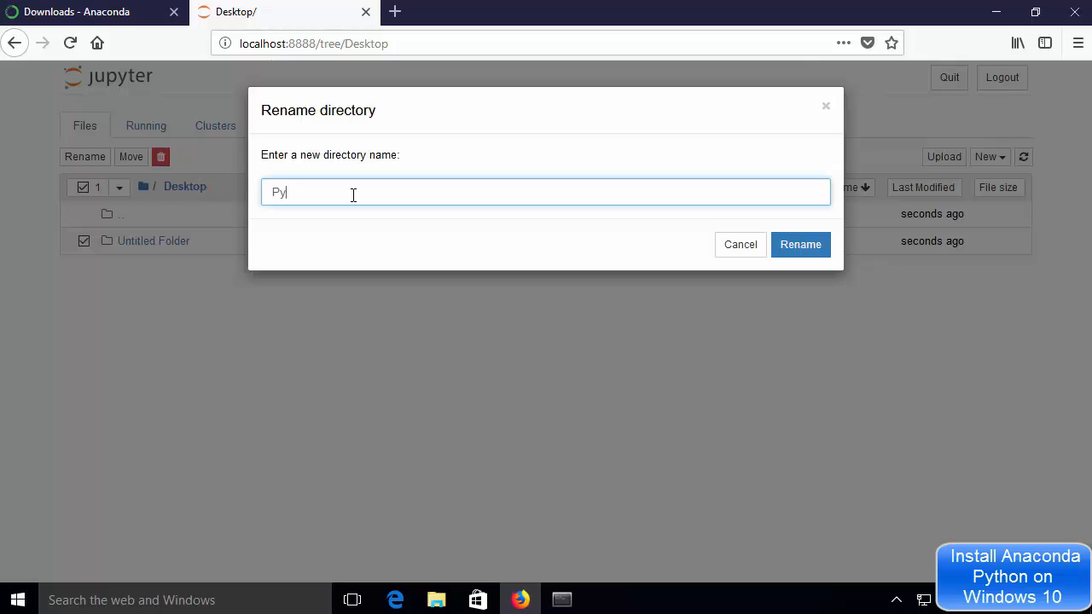
type("thon")
left_click(786, 246)
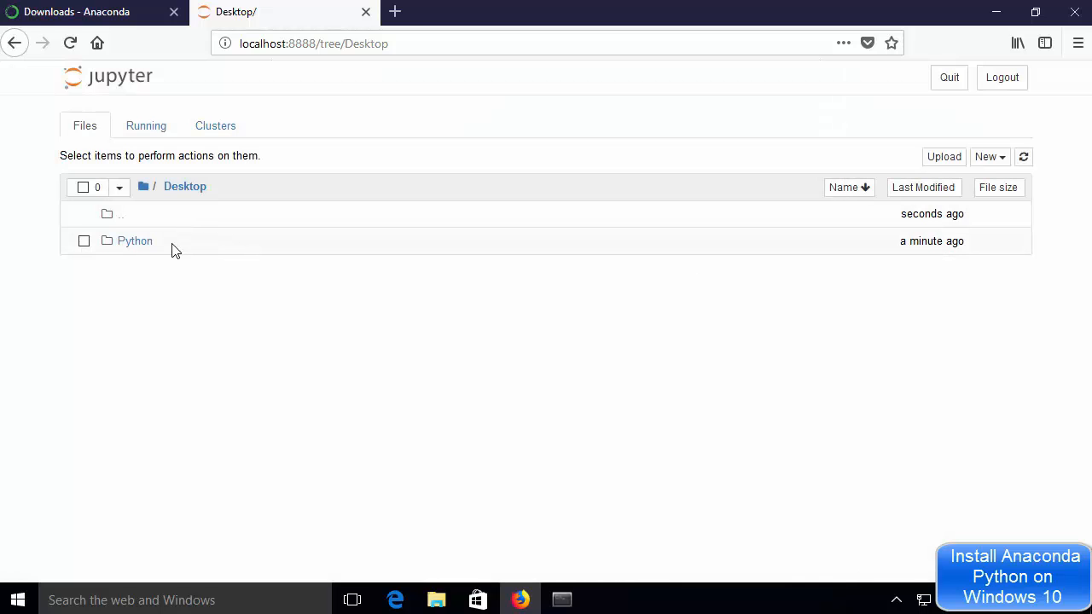
Open the Python folder and create a new Python 3 notebook in it.
double_click(144, 246)
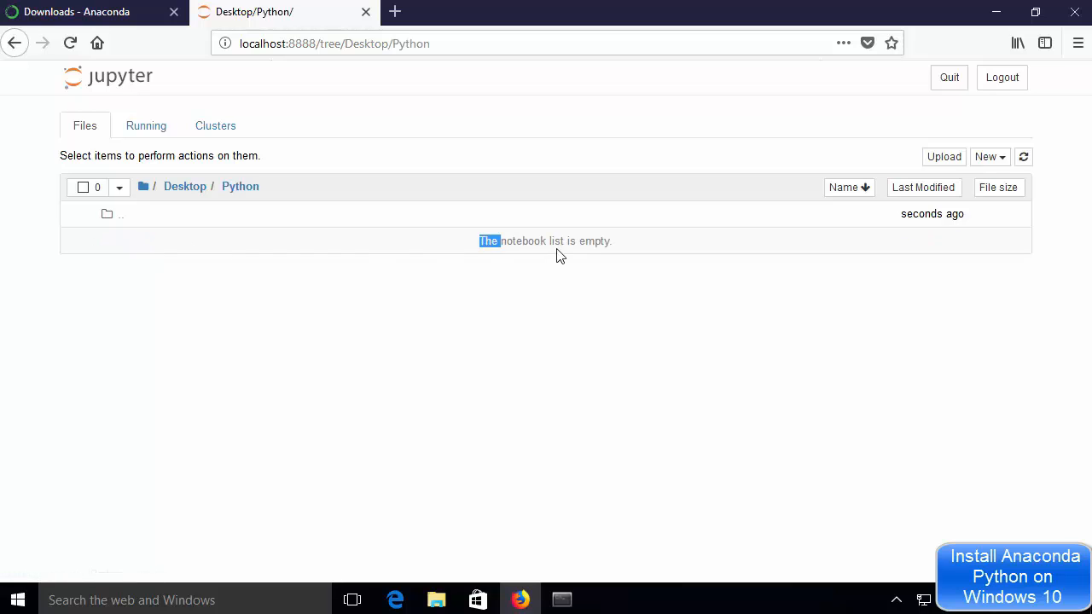
left_click(649, 244)
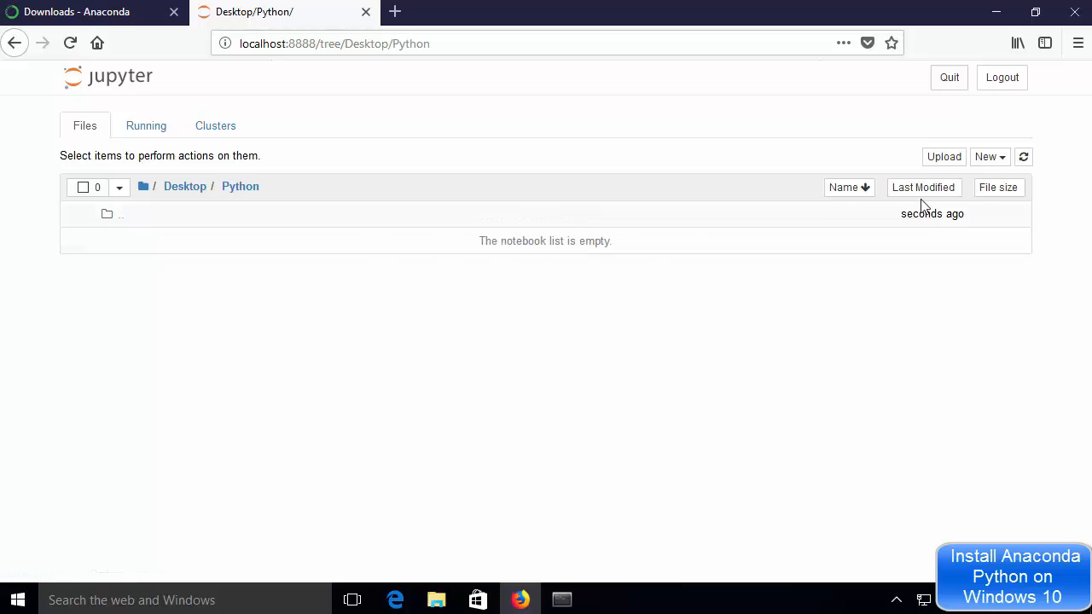
left_click(1000, 163)
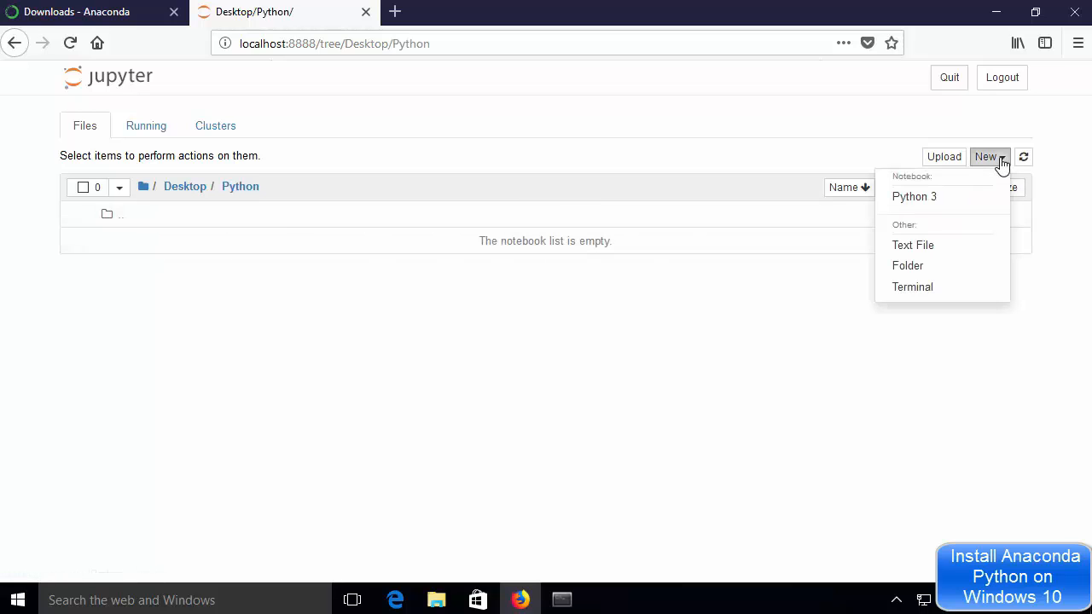
left_click(917, 197)
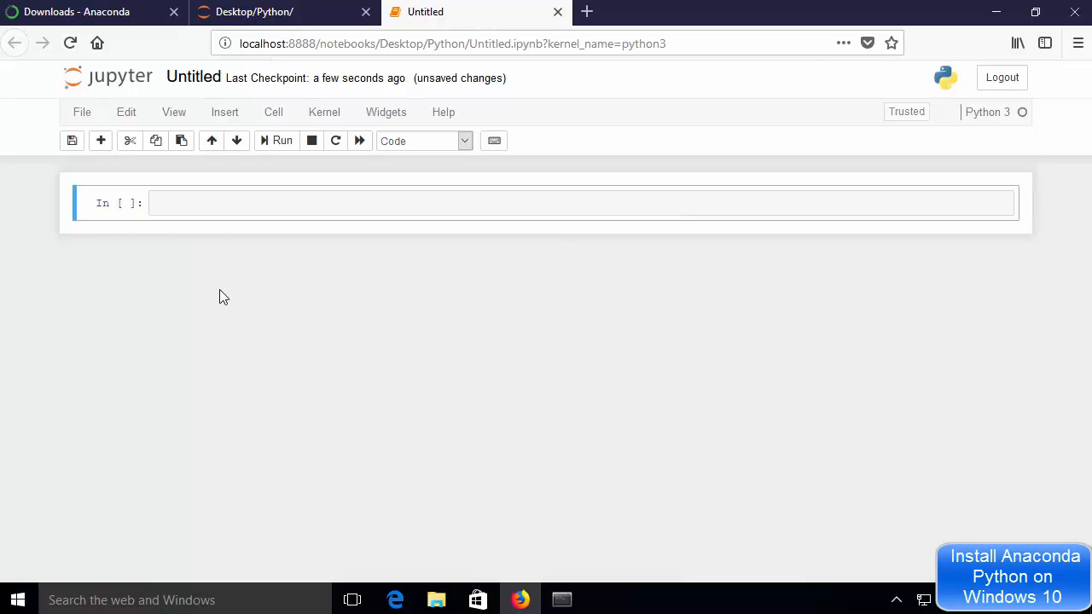
Enter 5+5 in the notebook's first cell, run it and highlight its output.
left_click(216, 204)
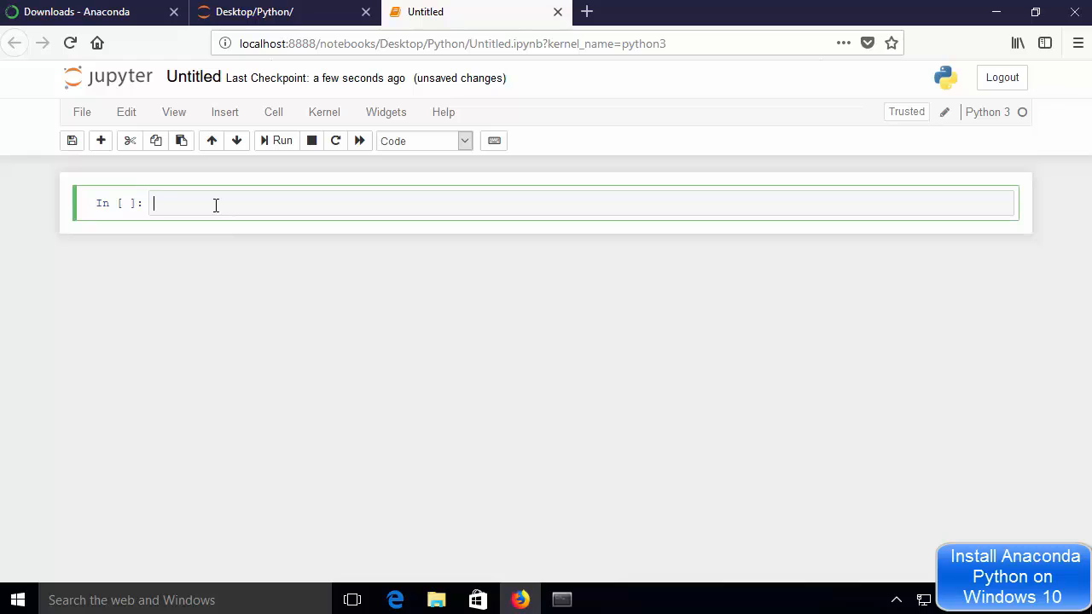
type("5+5")
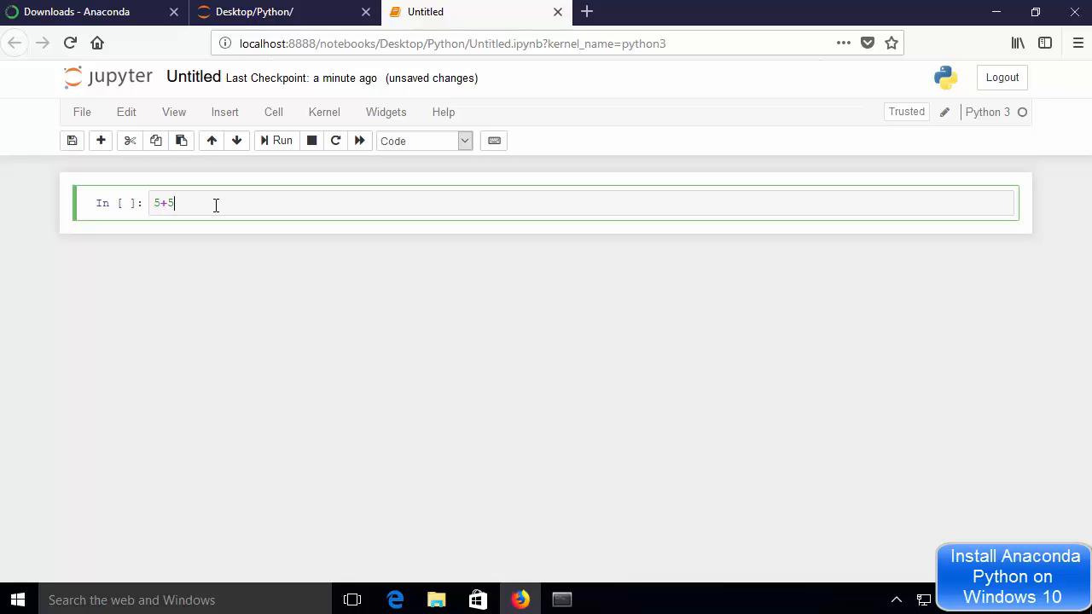
key("alt+Return")
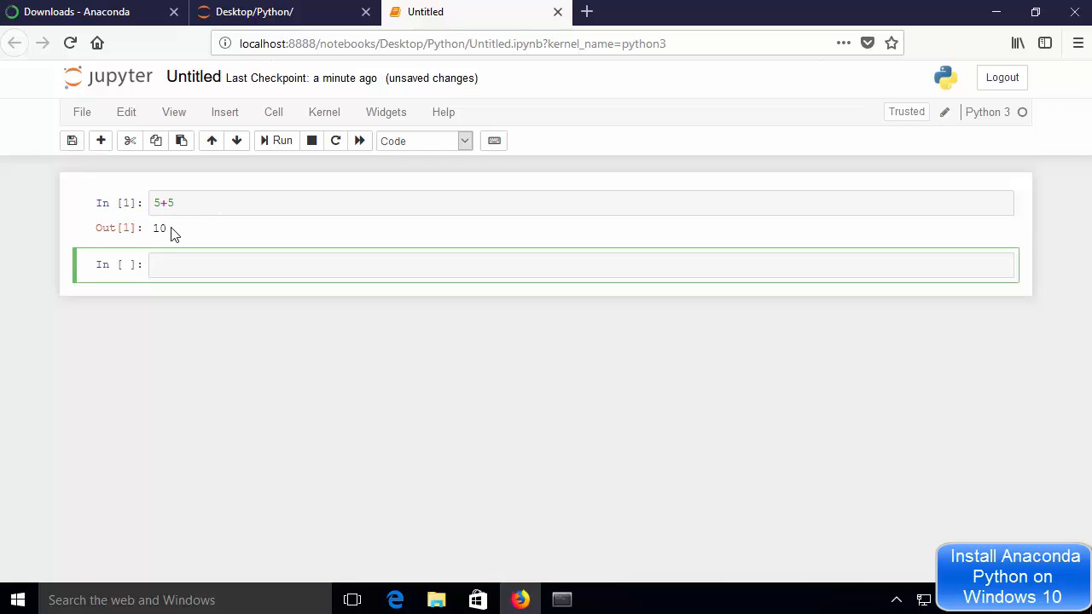
left_click_drag(171, 231, 157, 229)
Enter 6**2 on two lines of the second cell, run it and highlight its output.
left_click(167, 263)
type("6**2")
key("Return")
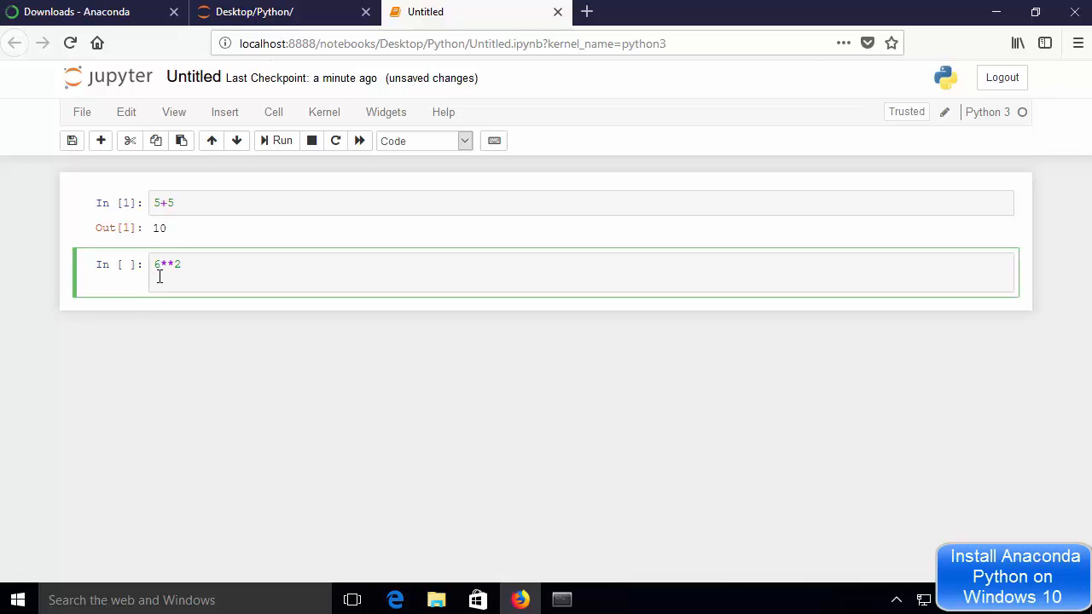
type("6**2")
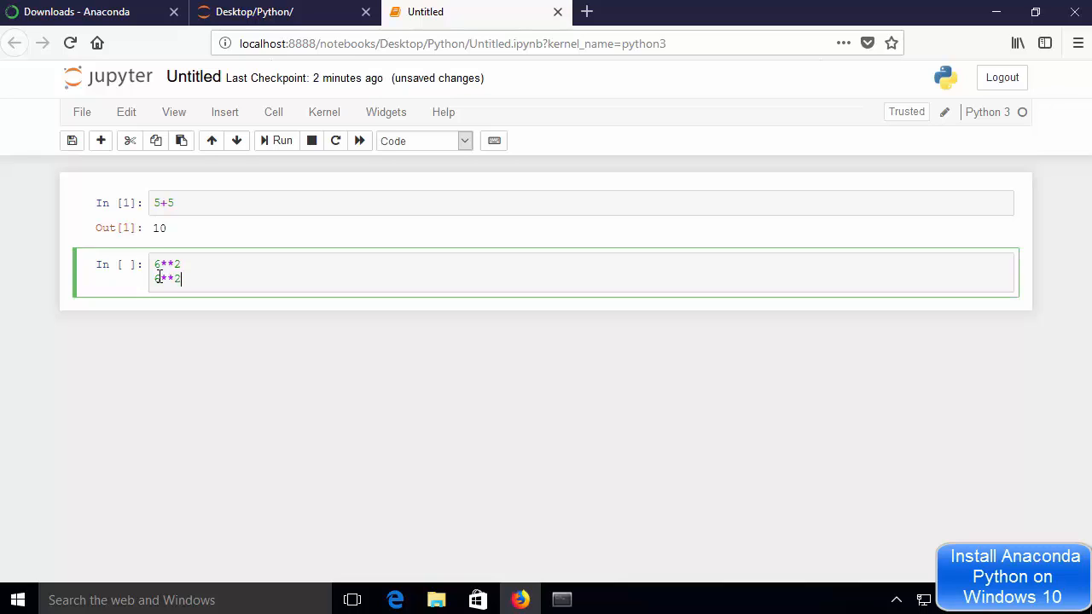
key("alt+Return")
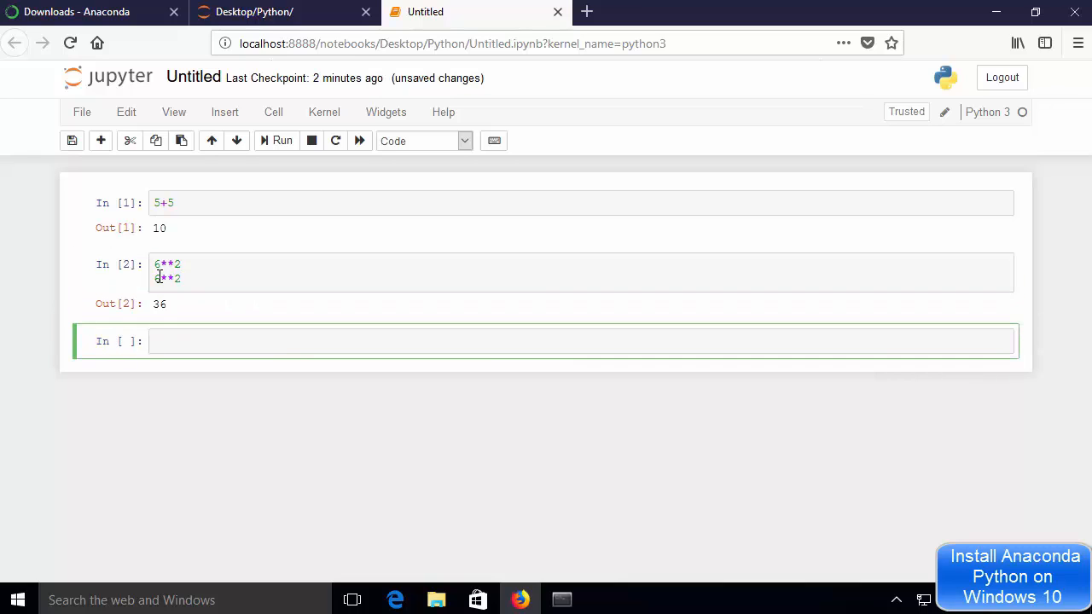
double_click(162, 303)
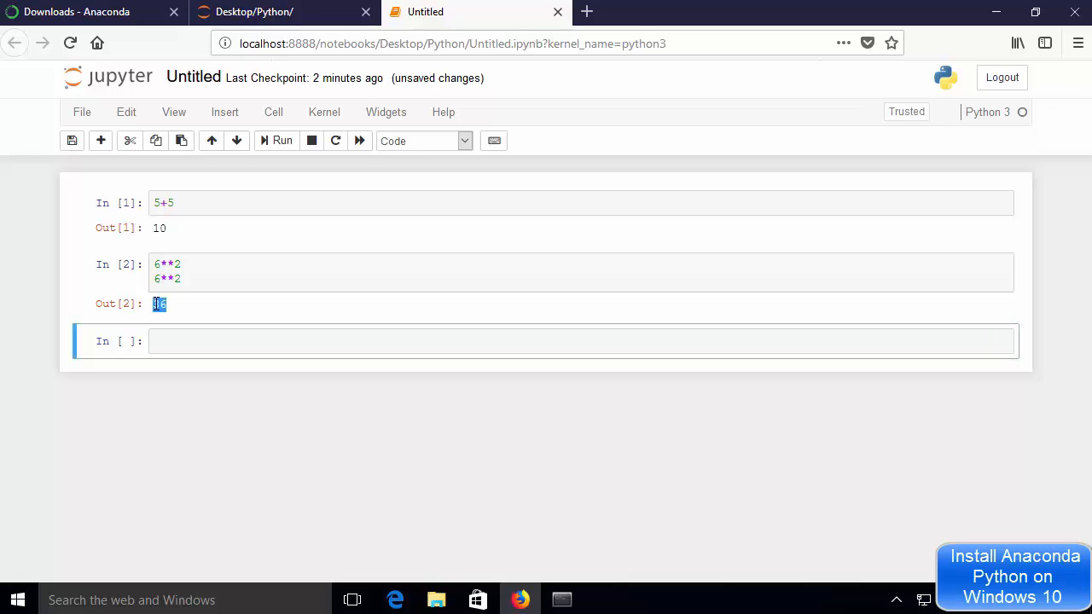
Enter x=6 and x*6 on separate lines of the third cell, run it and highlight its output.
left_click(165, 339)
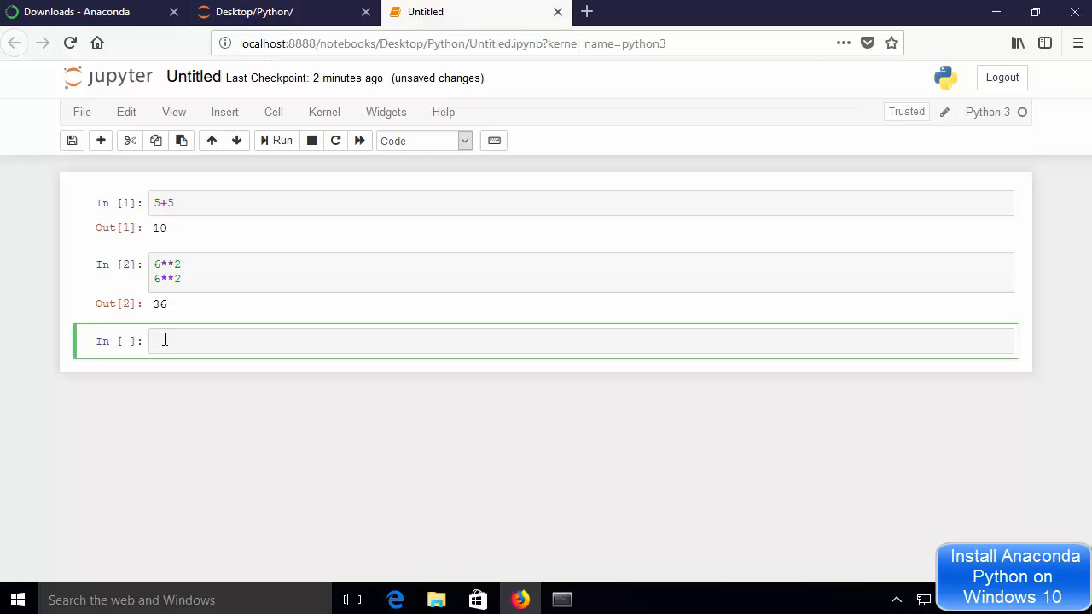
type("x=6")
key("Return")
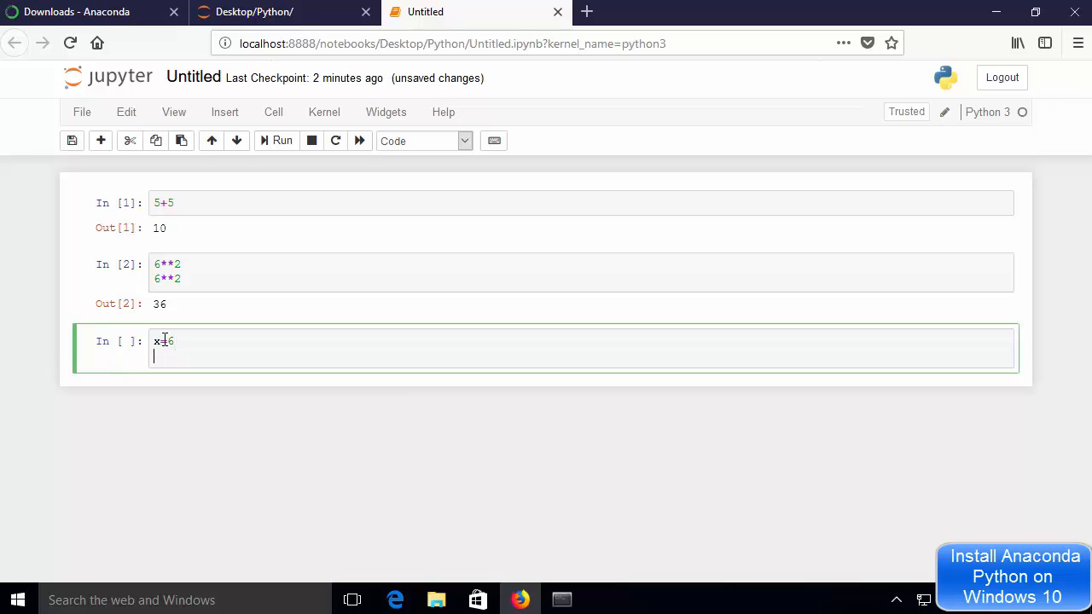
type("x*6")
key("shift+Return")
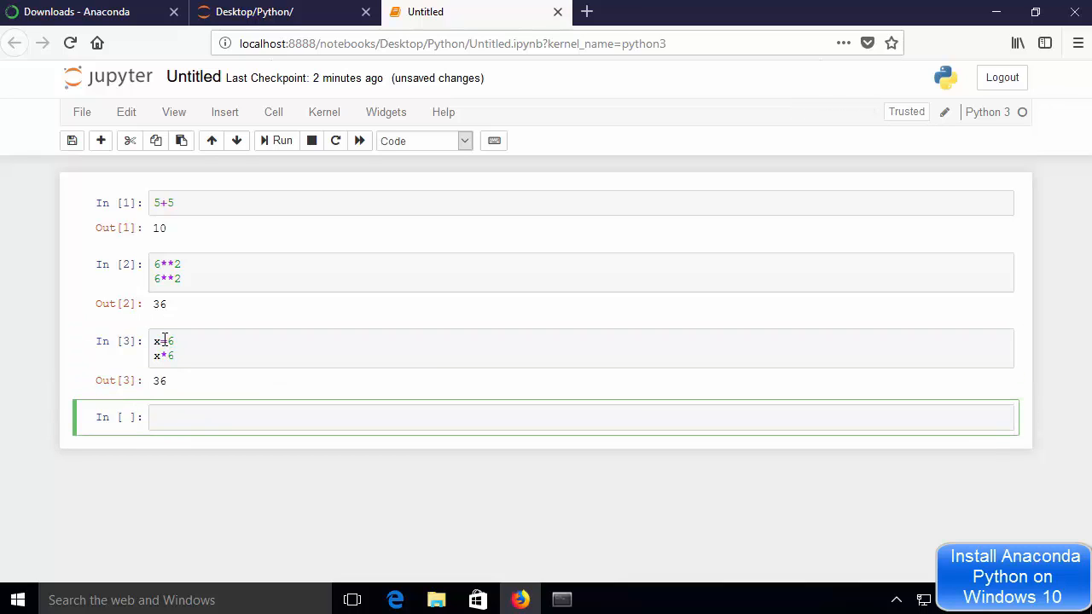
left_click_drag(167, 382, 159, 380)
left_click(173, 381)
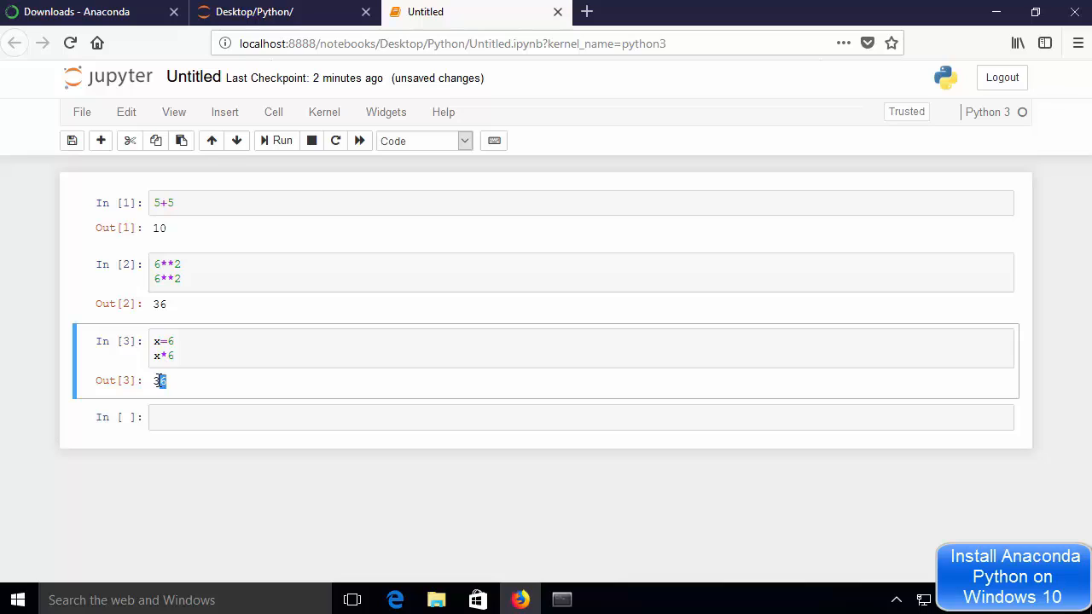
Rename the notebook as first_python_test.
left_click(201, 477)
left_click(197, 77)
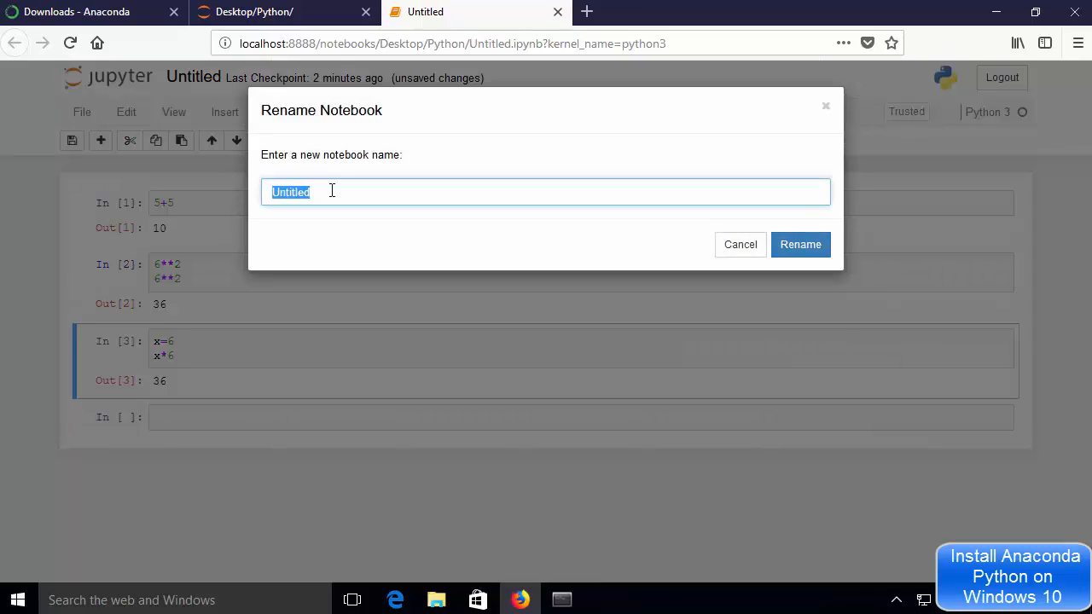
key("BackSpace")
type("first_python_test")
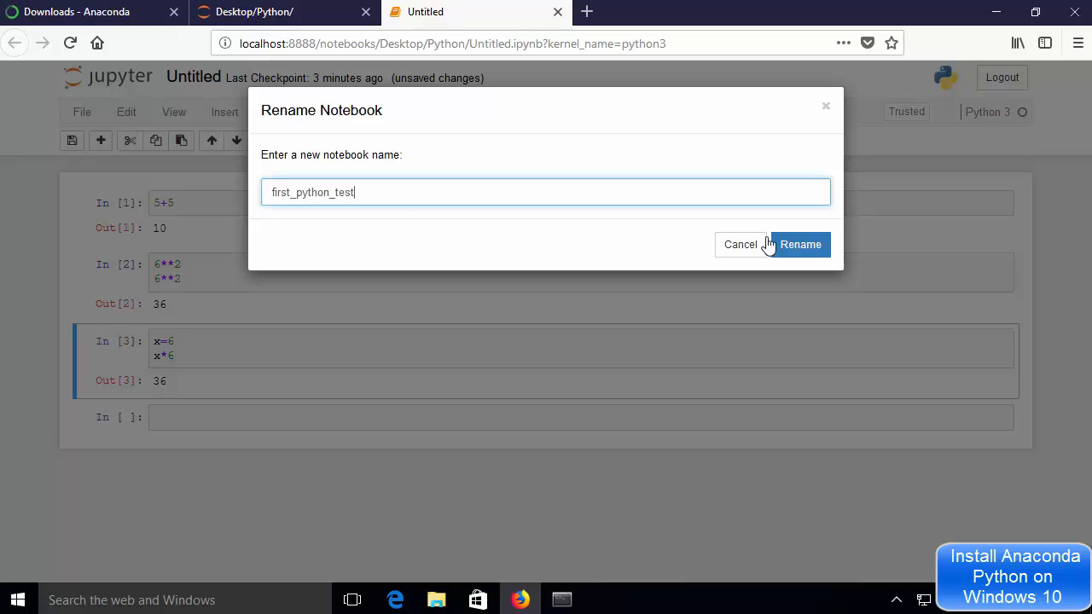
left_click(814, 254)
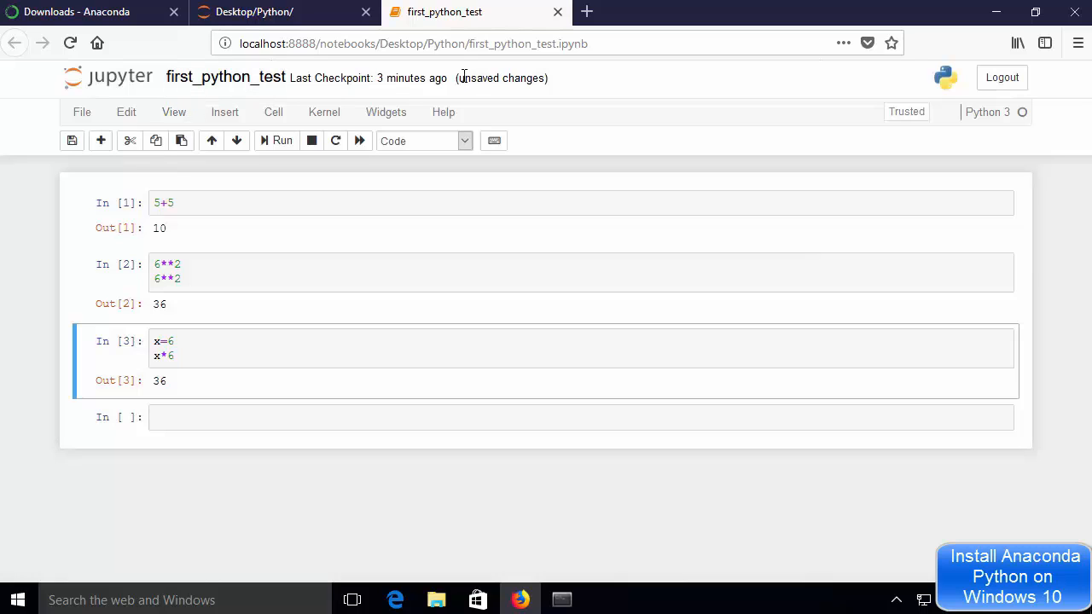
Highlight the notebook's unsaved changes status and save the notebook with a checkpoint.
left_click_drag(458, 78, 547, 78)
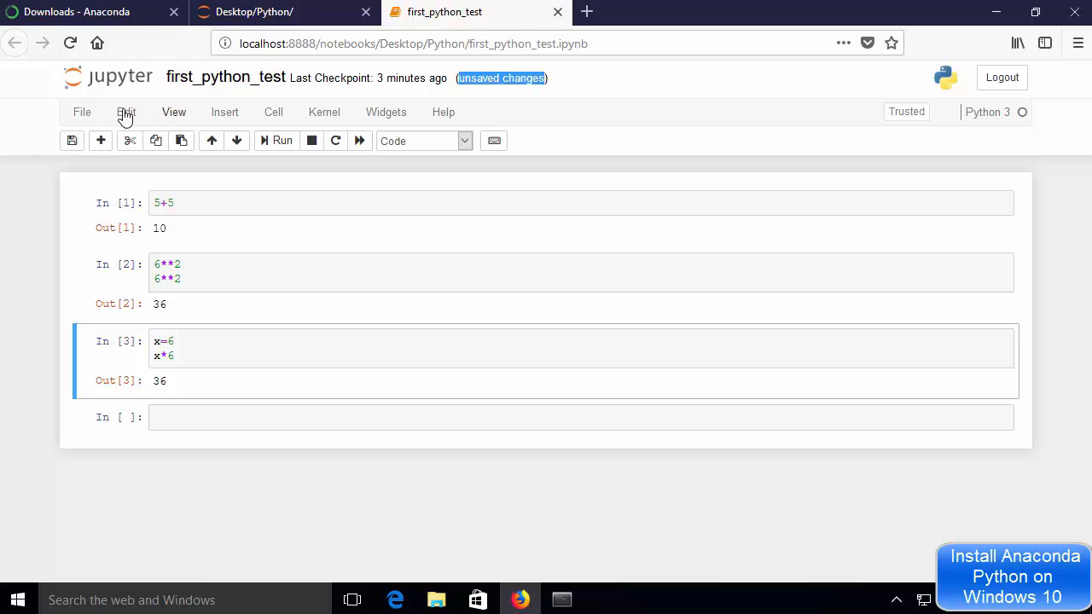
left_click(83, 113)
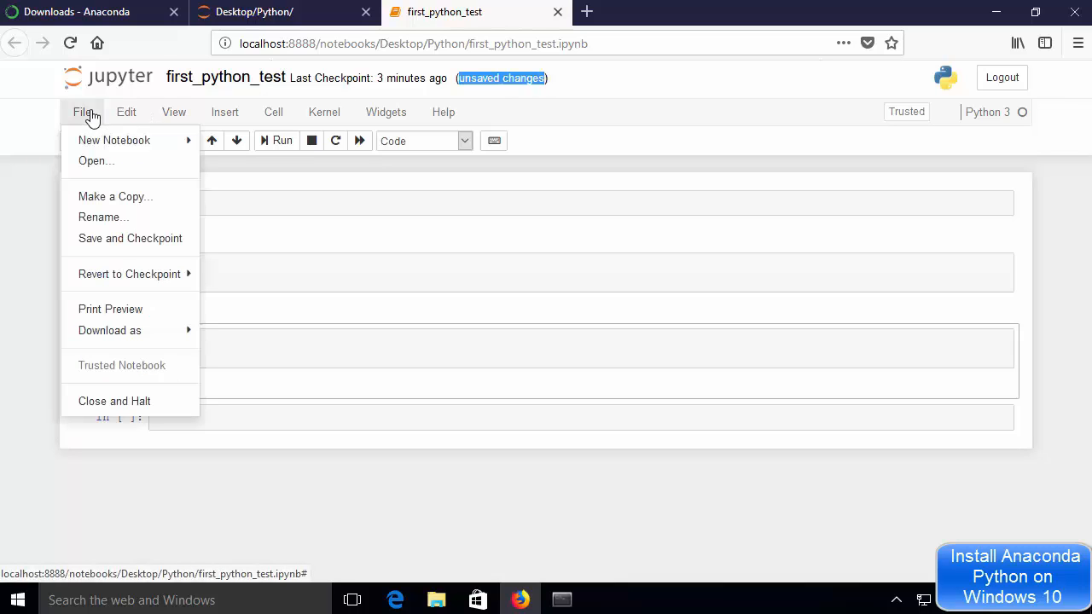
left_click(99, 241)
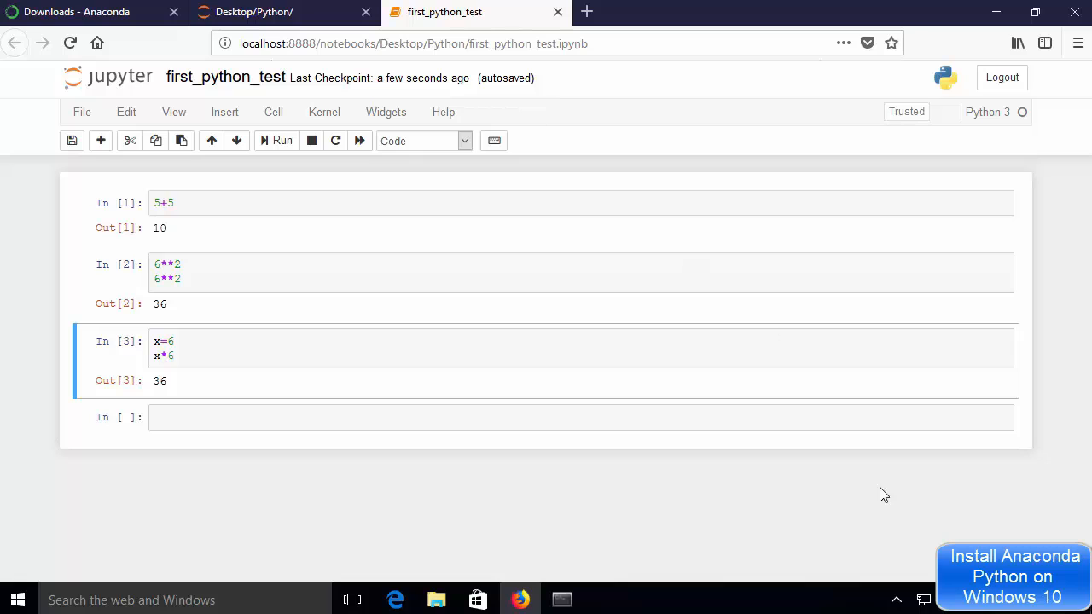
Check the Desktop's Python folder in File Explorer for the saved notebook, and minimize the Explorer and browser windows.
left_click(430, 600)
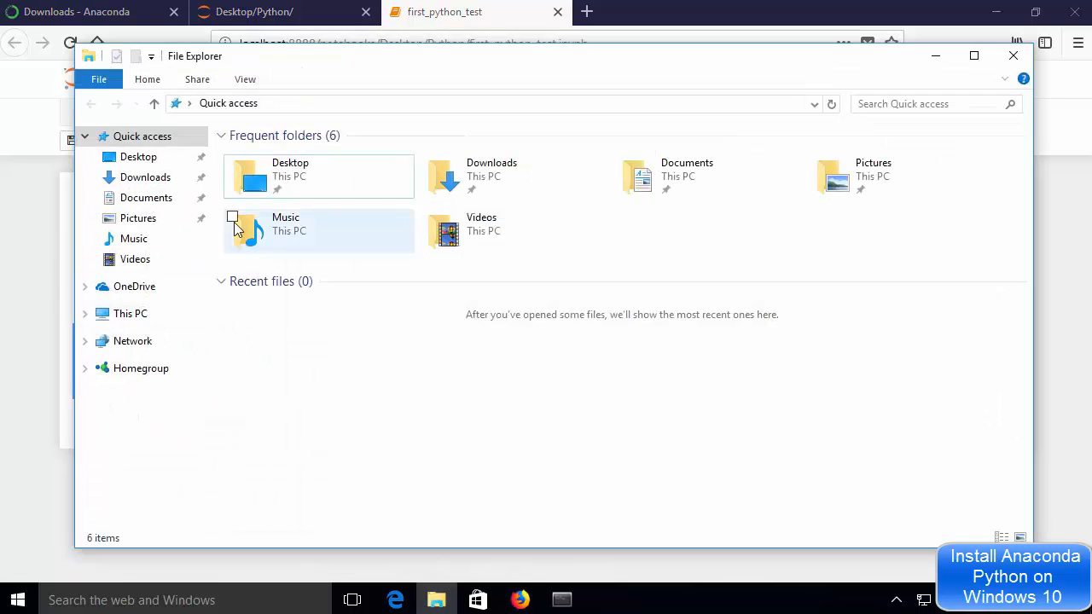
double_click(329, 180)
double_click(282, 175)
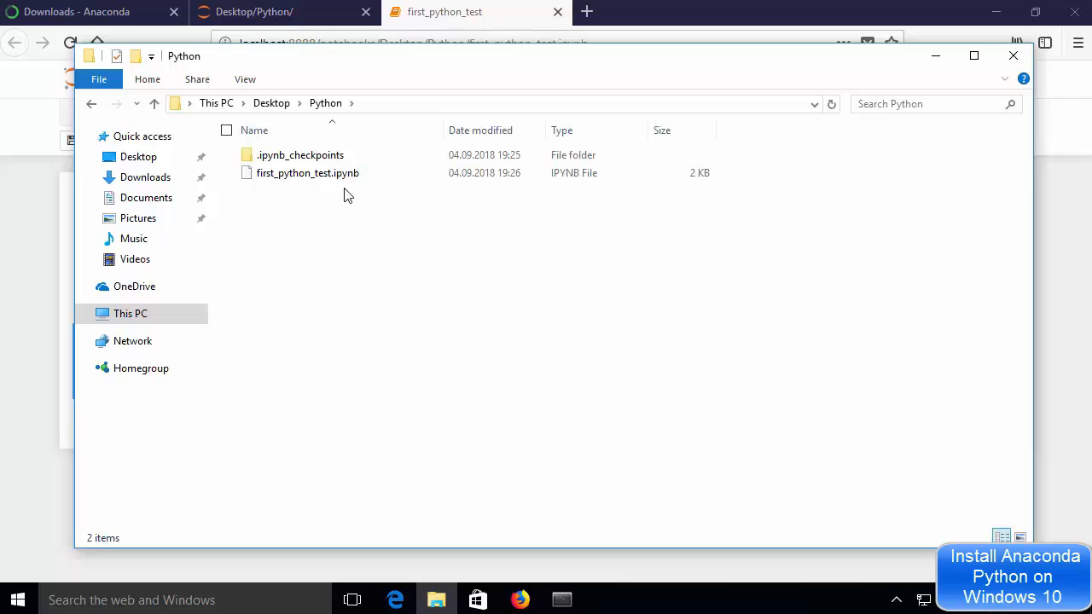
left_click(936, 56)
left_click(994, 12)
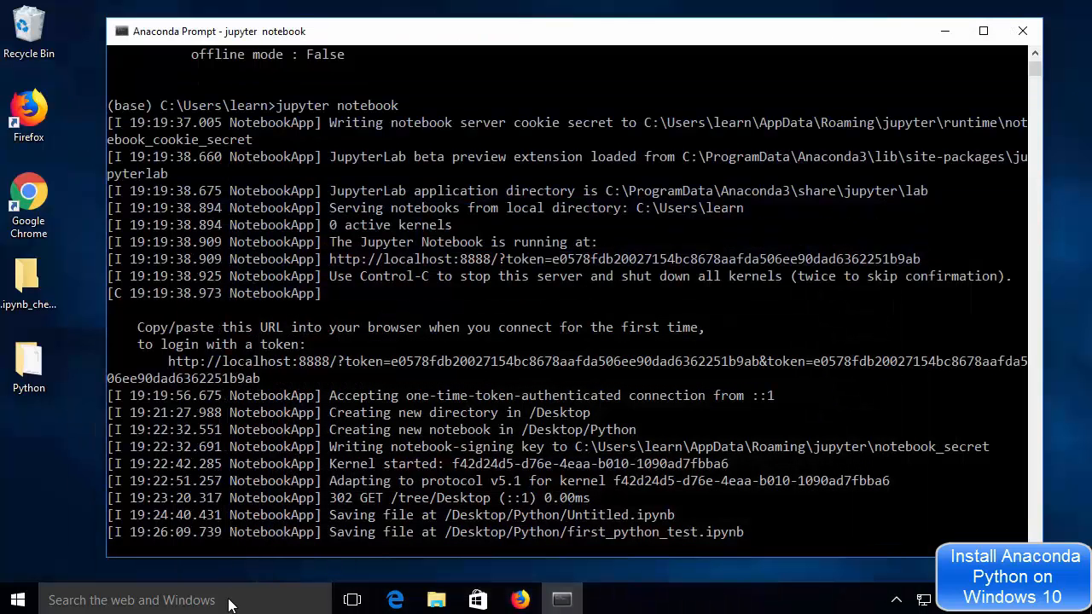
Search Windows for anaconda and open a new Anaconda Prompt.
left_click(228, 605)
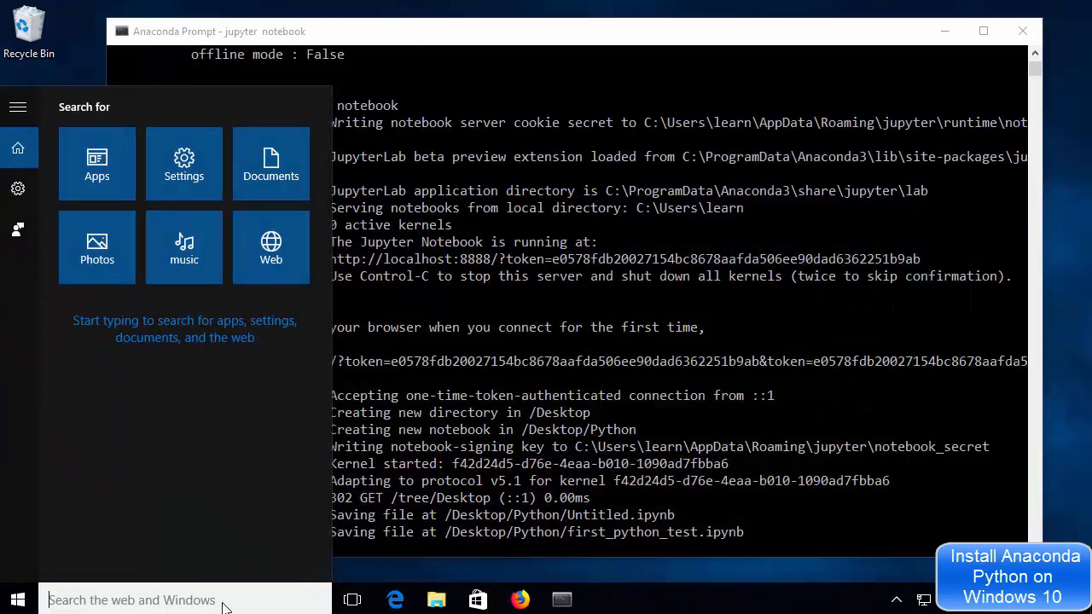
type("anacond")
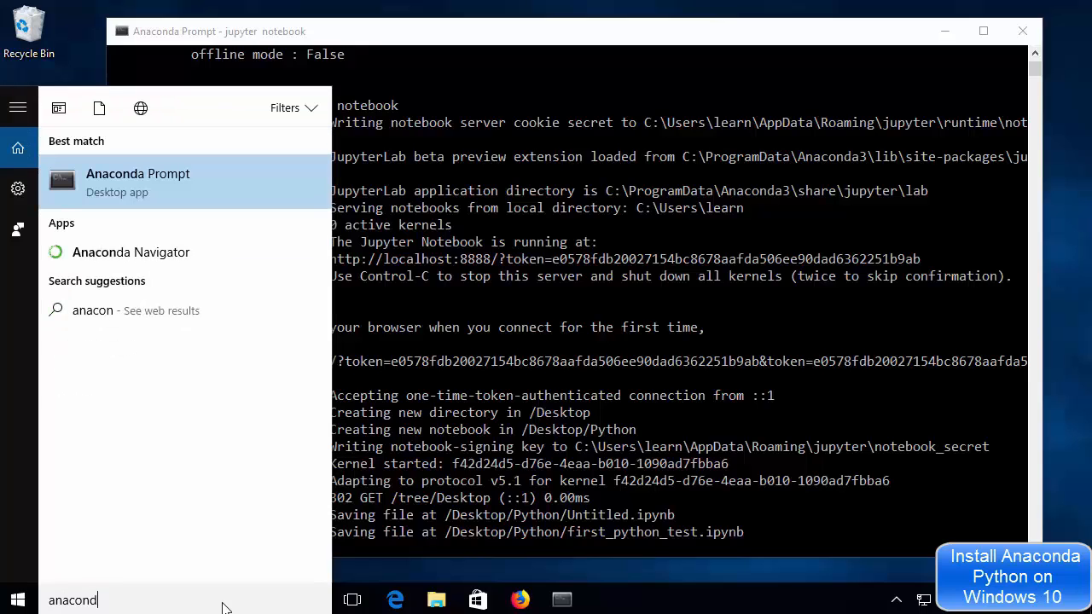
type("a")
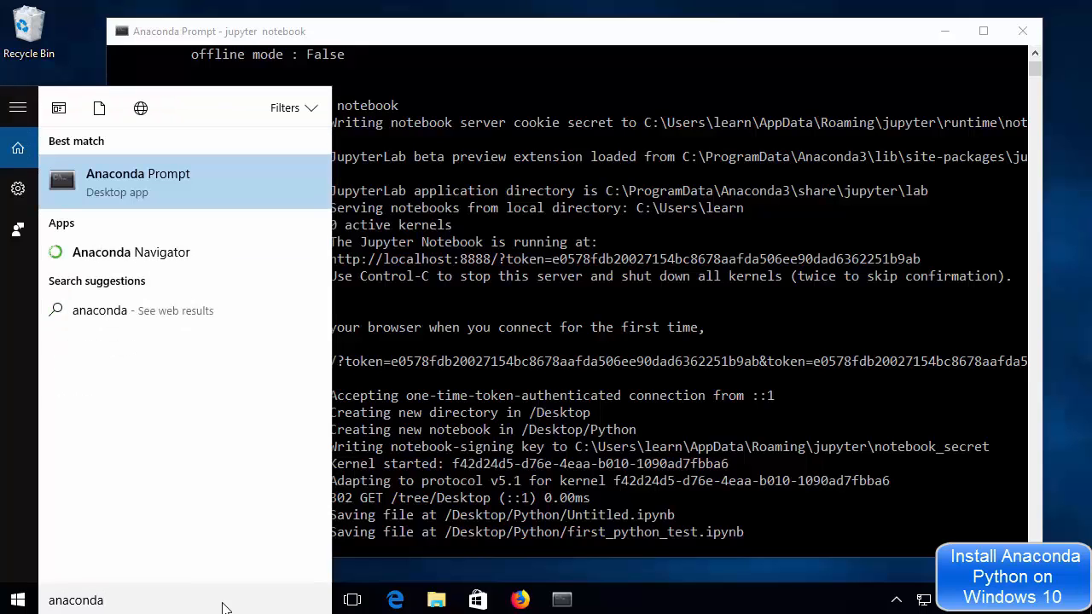
left_click(179, 191)
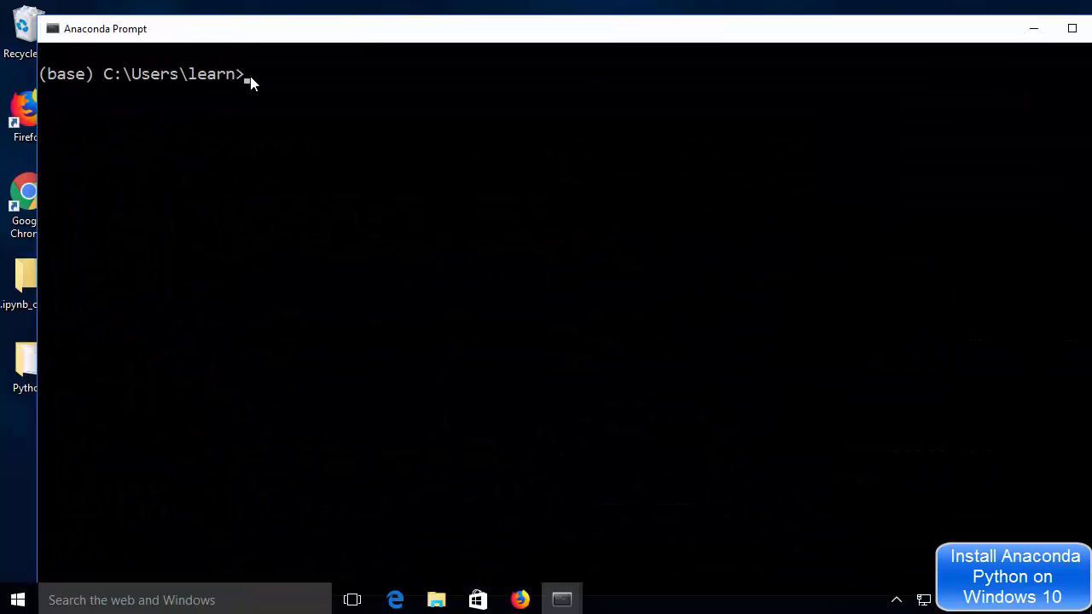
Launch Spyder with the command start spyder, allowing Python access on private networks and dismissing the update notice.
type("start spyder")
key("Return")
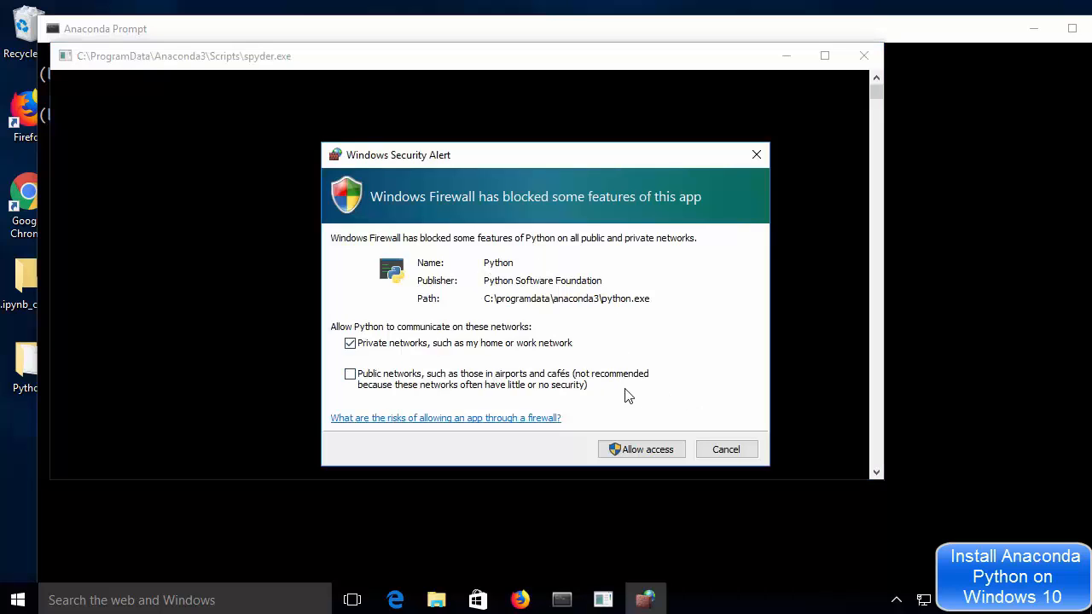
left_click(644, 450)
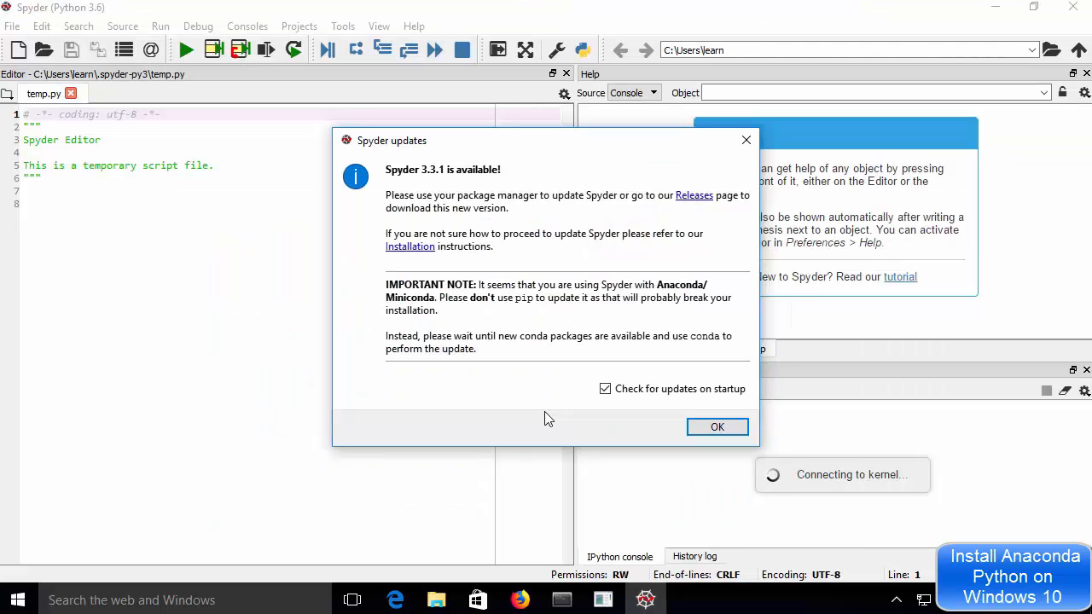
left_click(716, 428)
Enter 5+5 on line 8 of temp.py, run just that selection and highlight its console output.
left_click(131, 232)
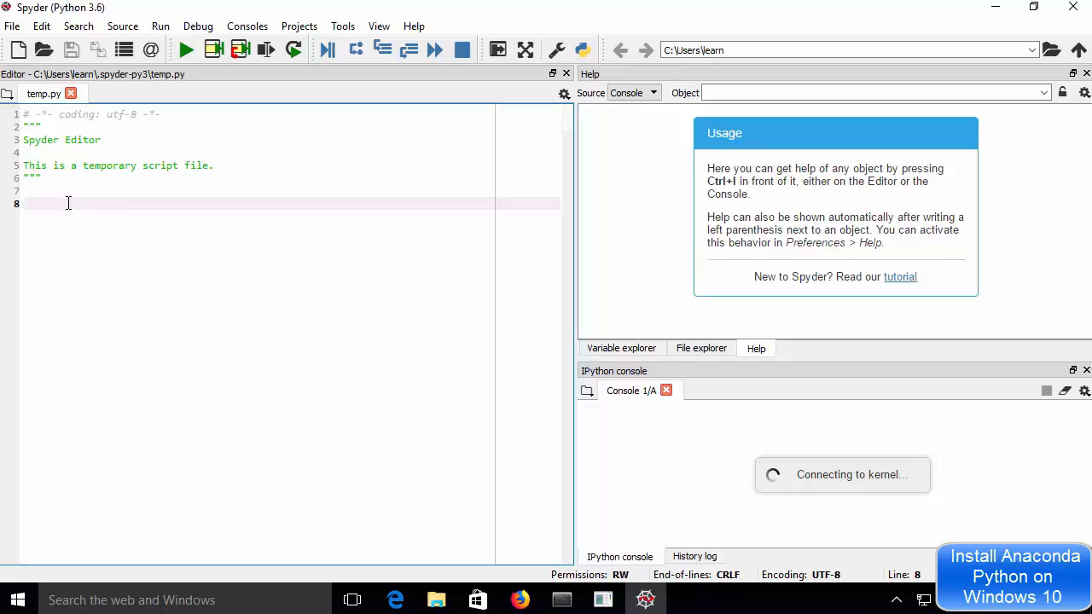
type("5+5")
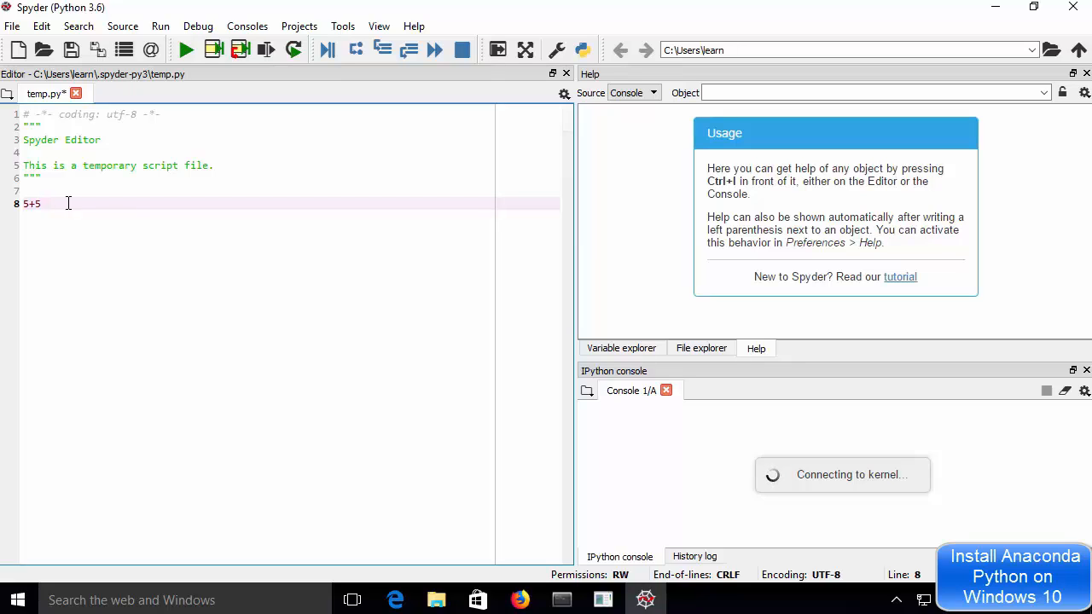
left_click_drag(68, 203, 21, 203)
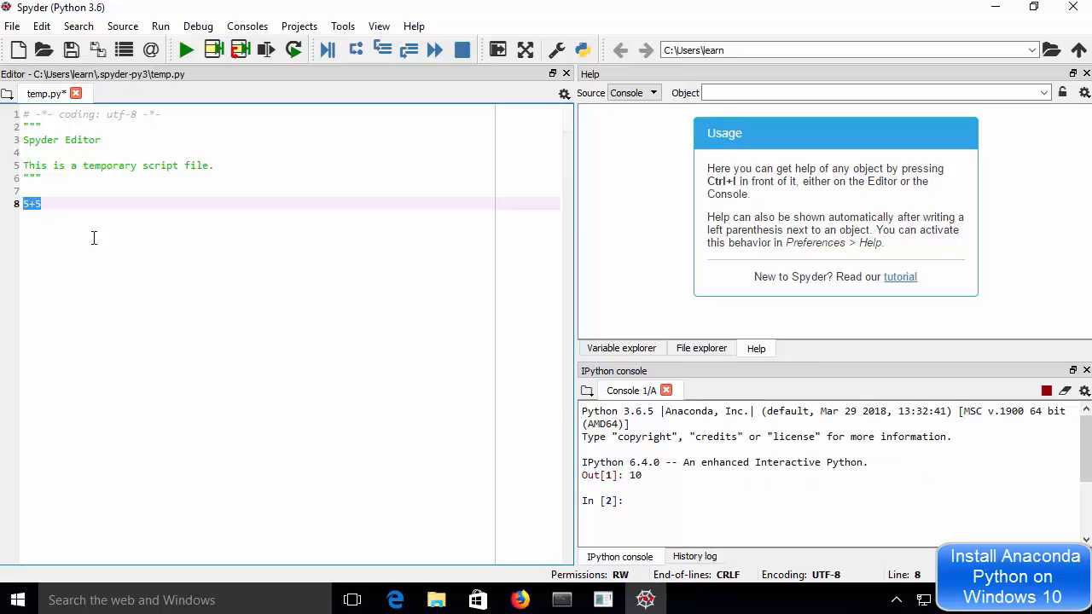
double_click(641, 476)
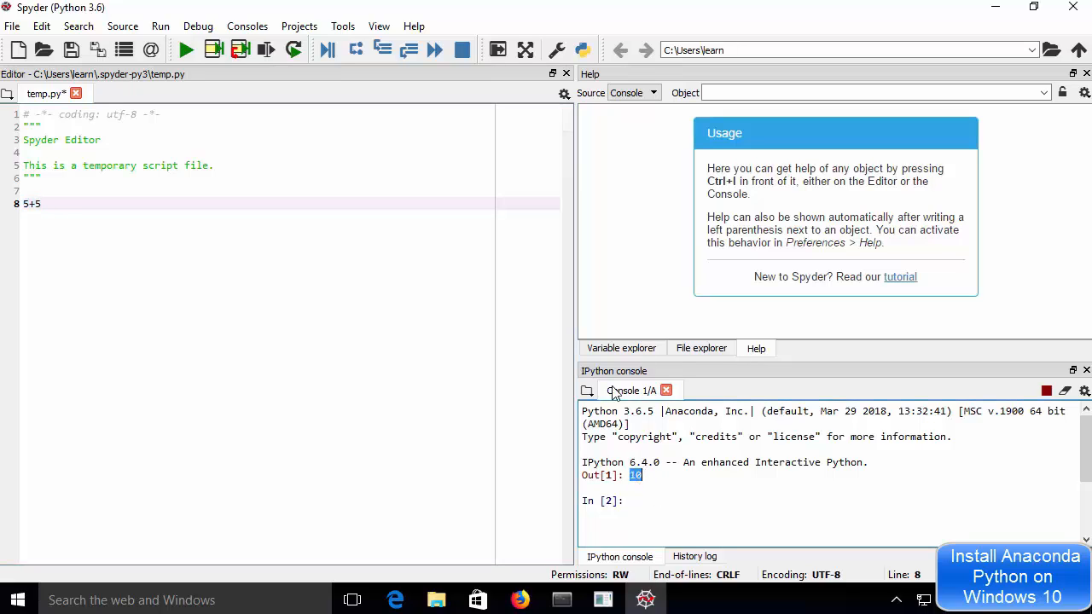
left_click(665, 480)
Run the whole temp.py file in the current console with the default run settings and highlight its file name there.
left_click(185, 57)
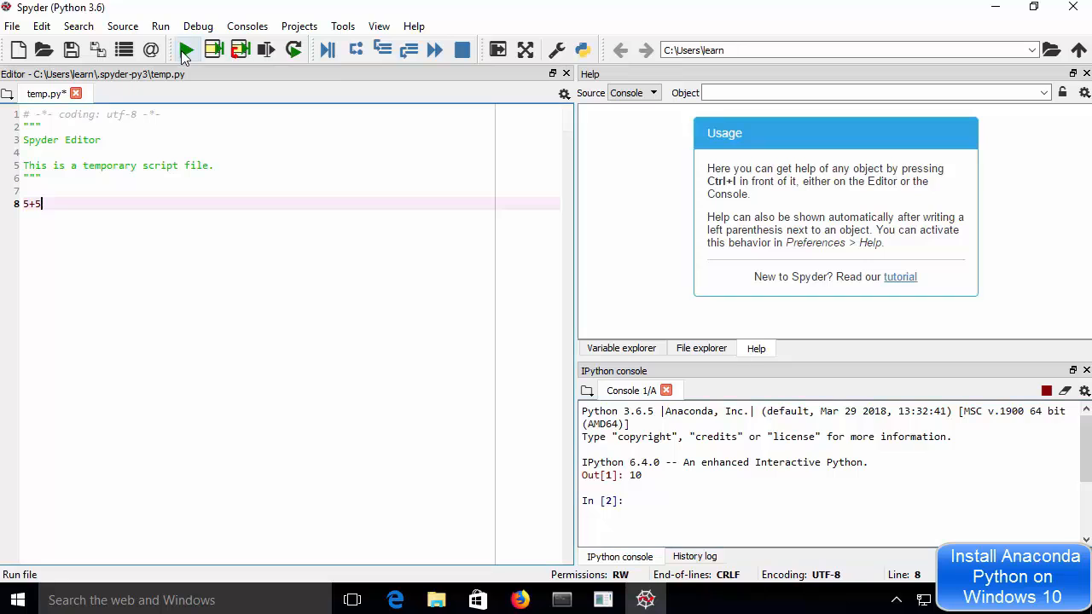
left_click(184, 51)
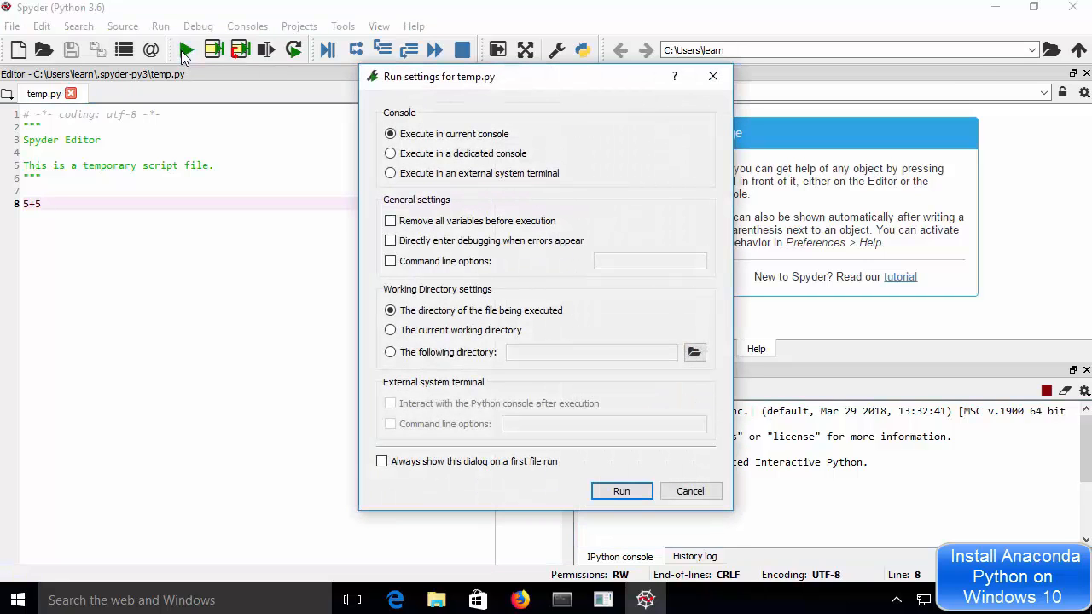
left_click(628, 494)
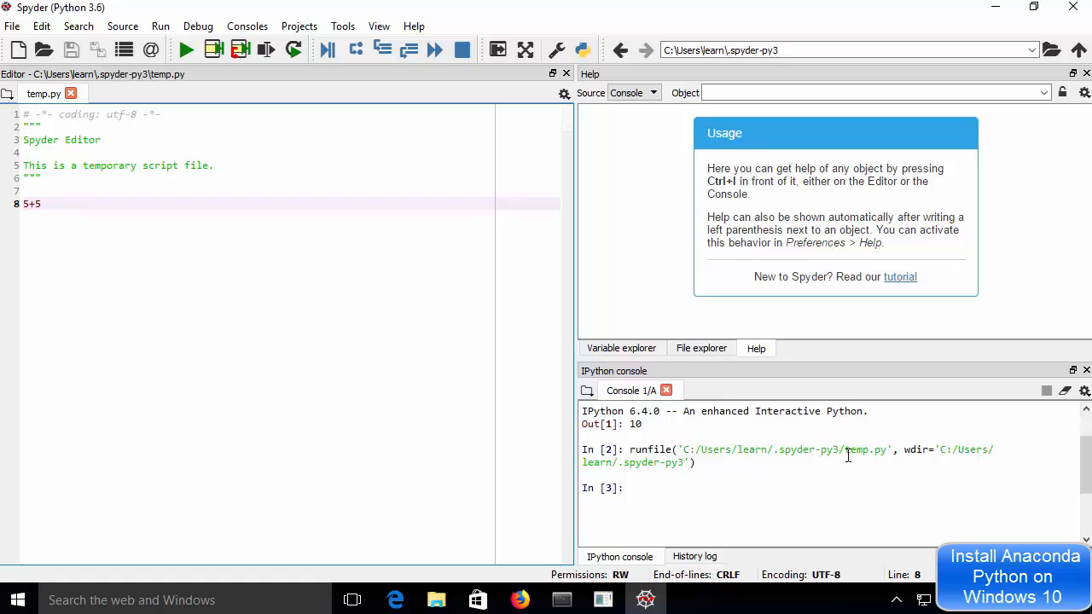
left_click_drag(847, 456, 885, 454)
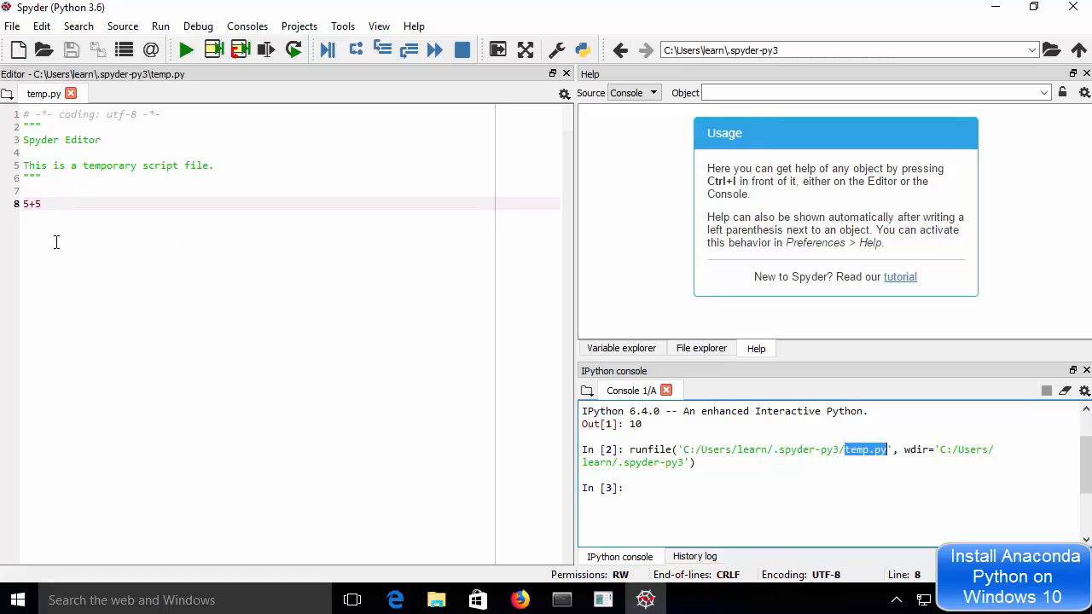
Change line 8 to print(5+5), save and run temp.py, and highlight the printed output and file name in the console.
left_click(26, 203)
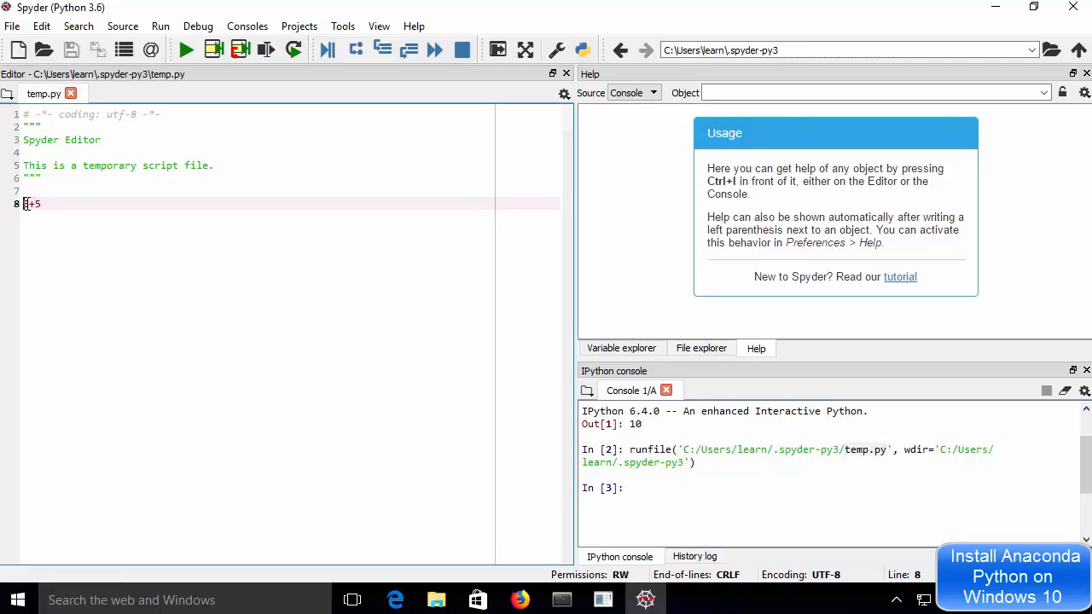
type("print")
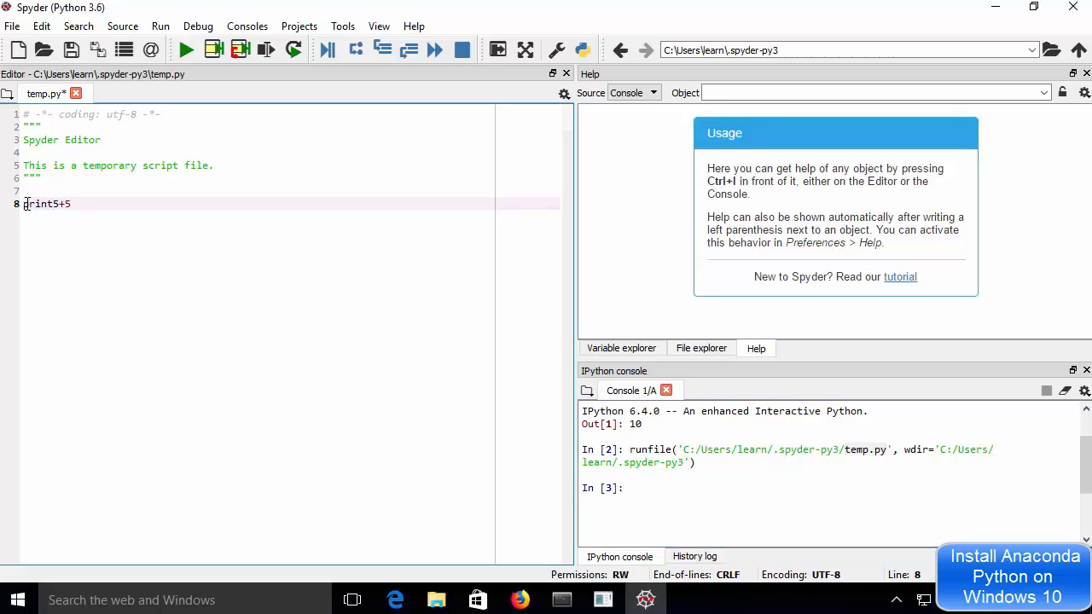
type("(5+5")
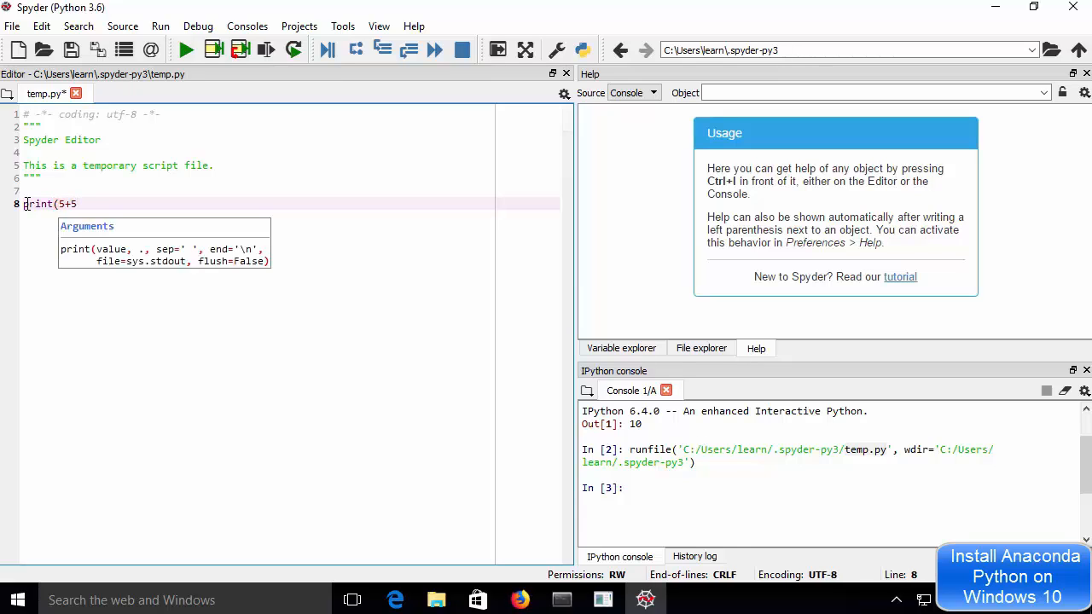
type(")")
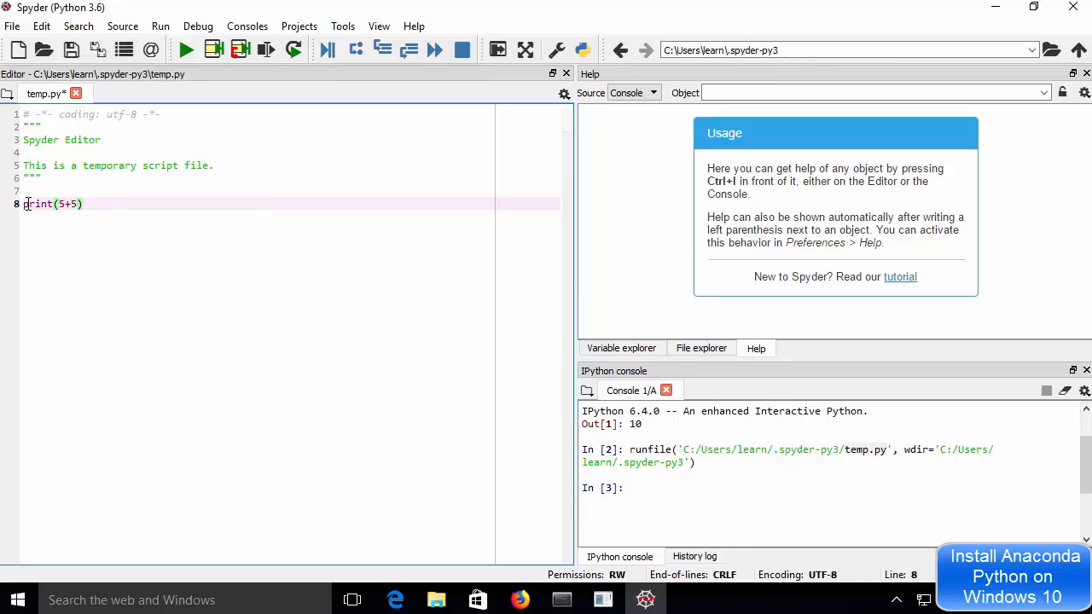
key("ctrl+s")
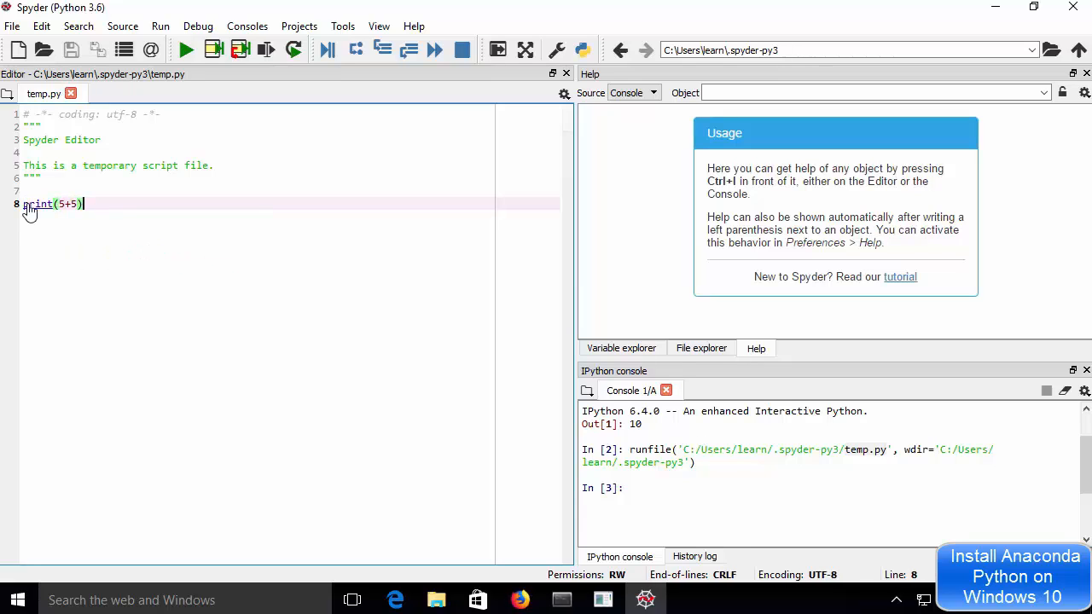
left_click(186, 52)
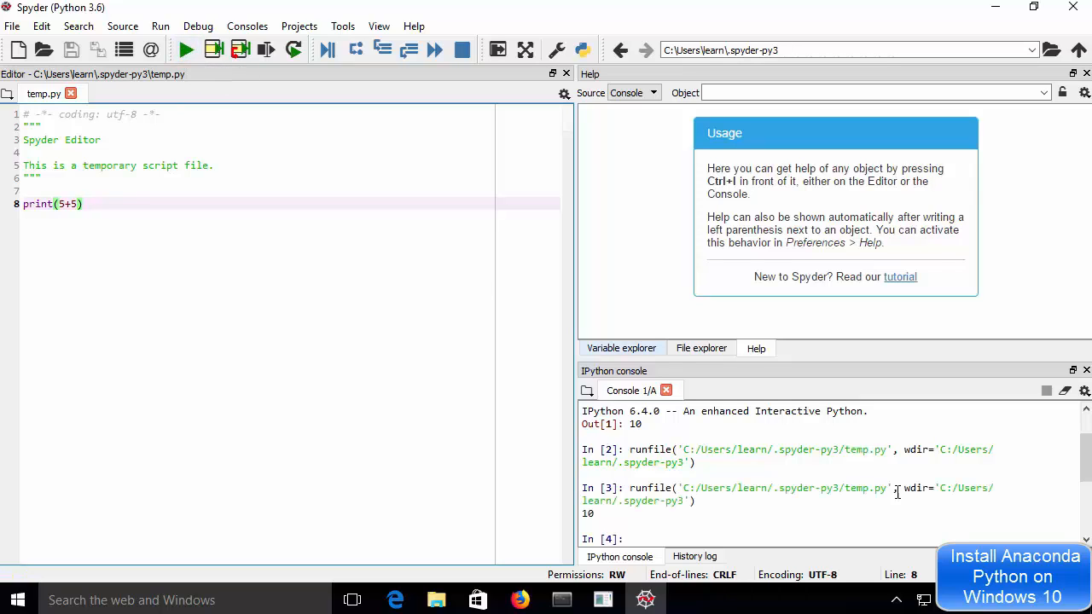
double_click(585, 512)
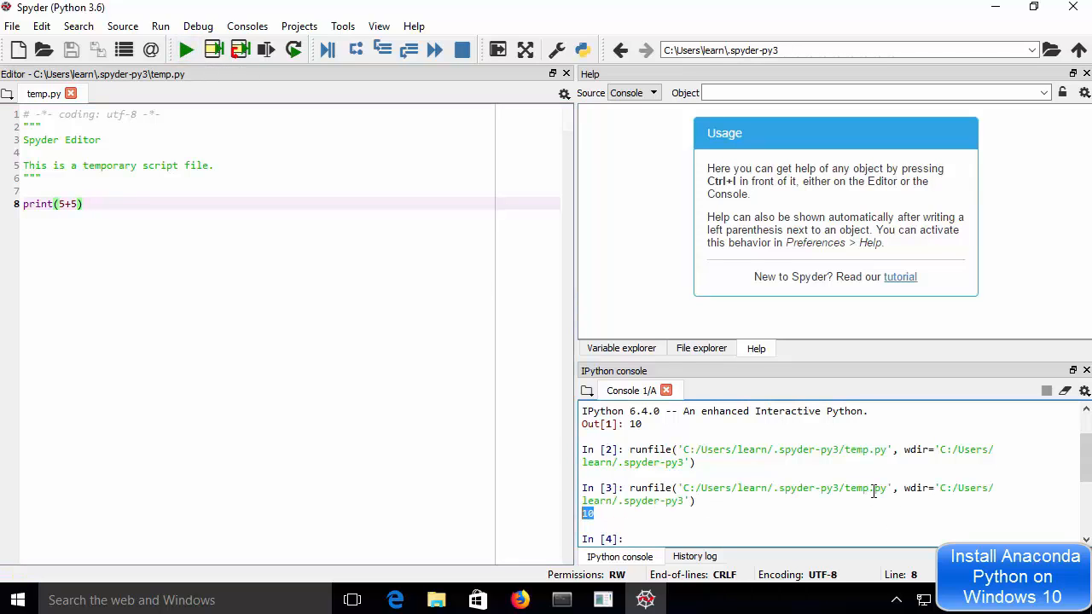
left_click_drag(883, 489, 836, 494)
Select the print(5+5) line in temp.py and run only that selection.
left_click(112, 209)
left_click_drag(84, 205, 26, 202)
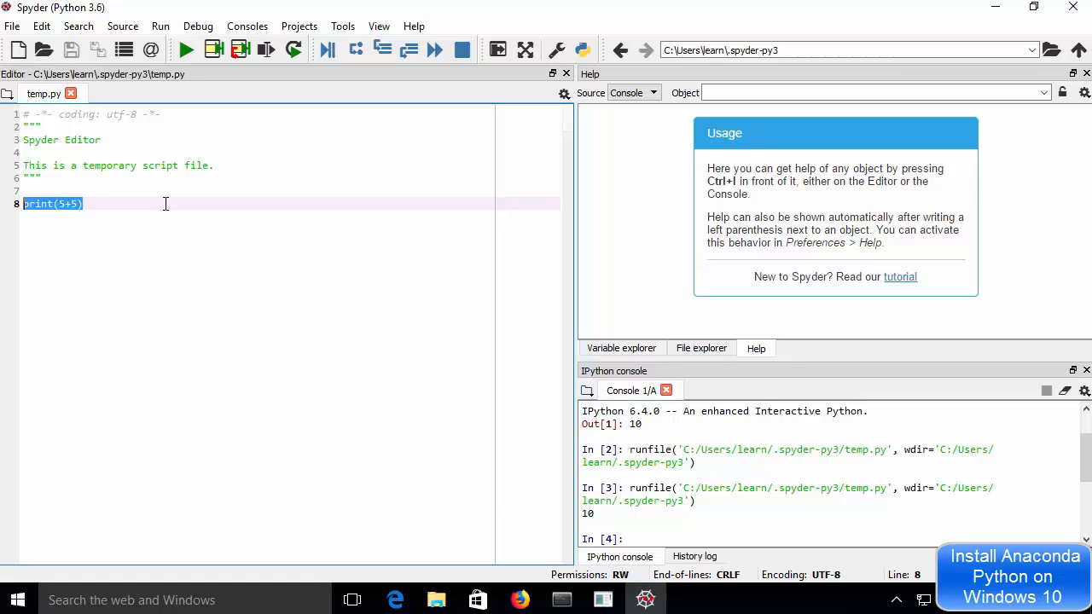
key("F9")
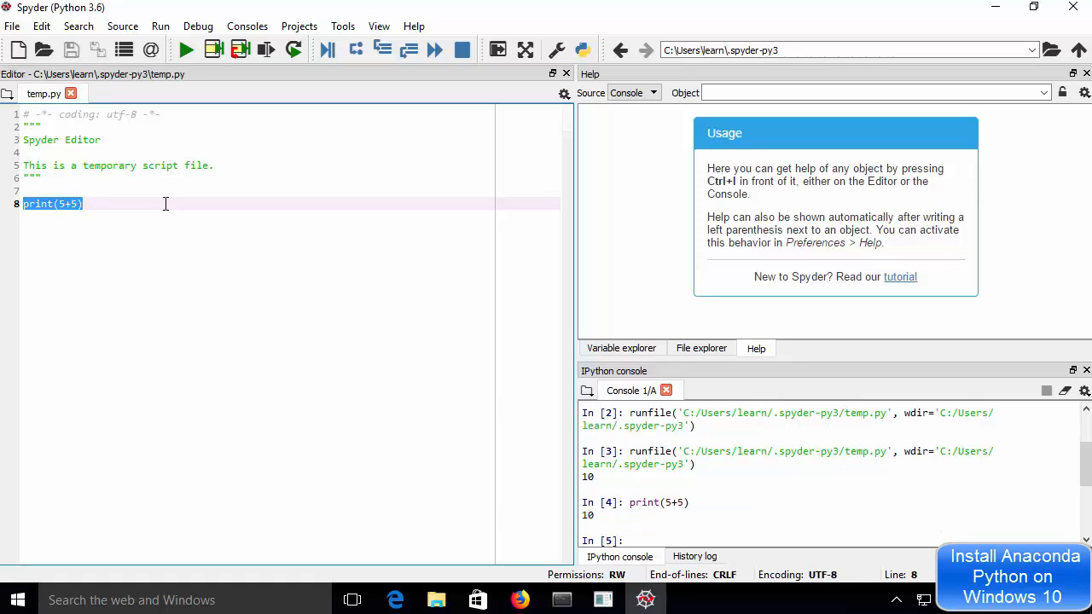
left_click(156, 205)
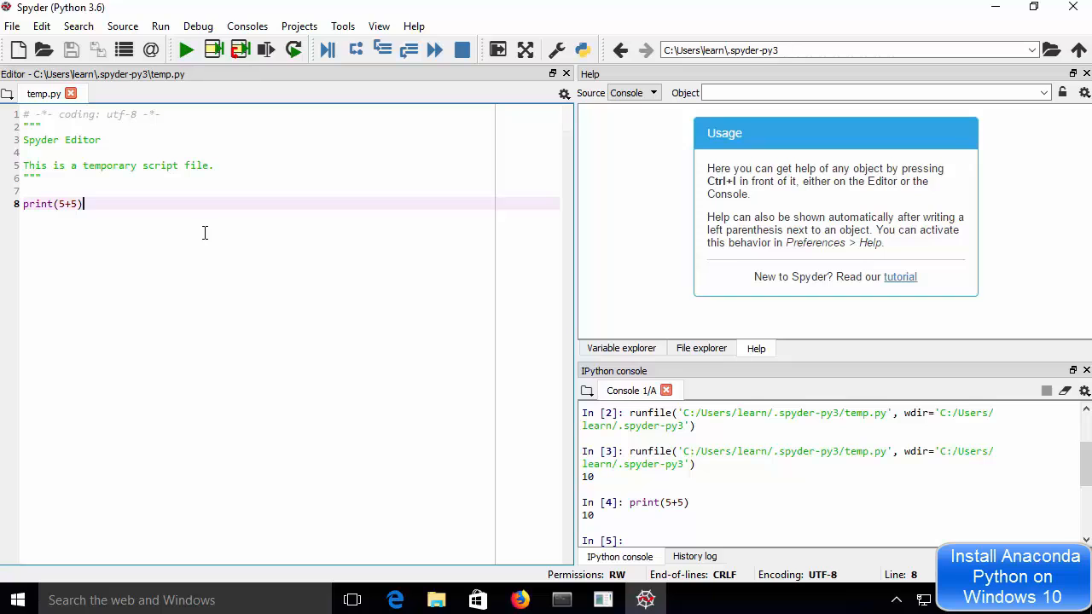
Close Spyder, open Anaconda Navigator and dismiss its welcome message so that it is not shown again.
left_click(1073, 11)
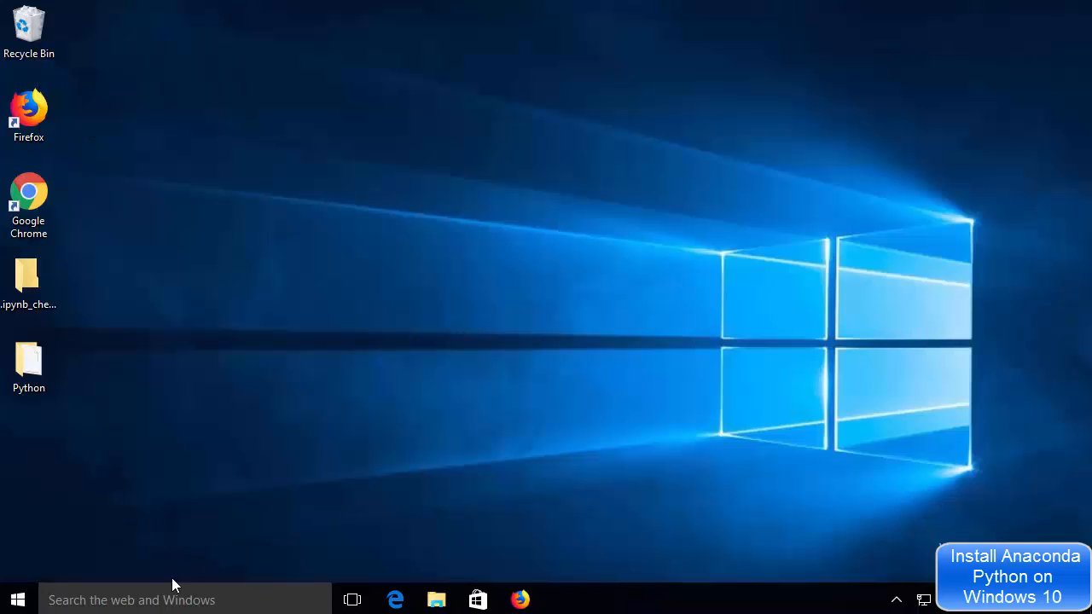
left_click(156, 600)
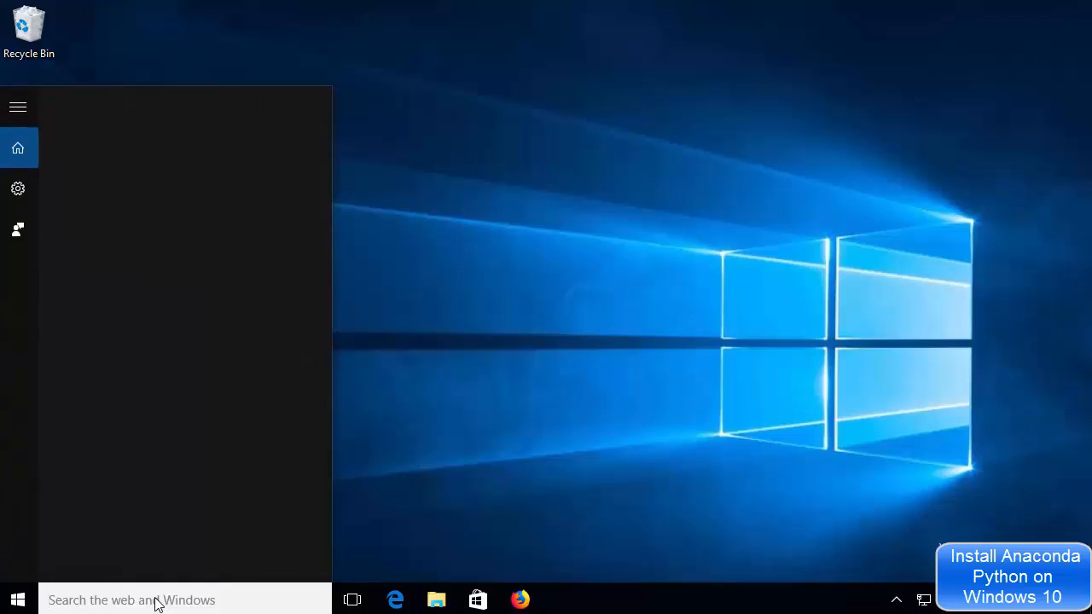
type("anaconda")
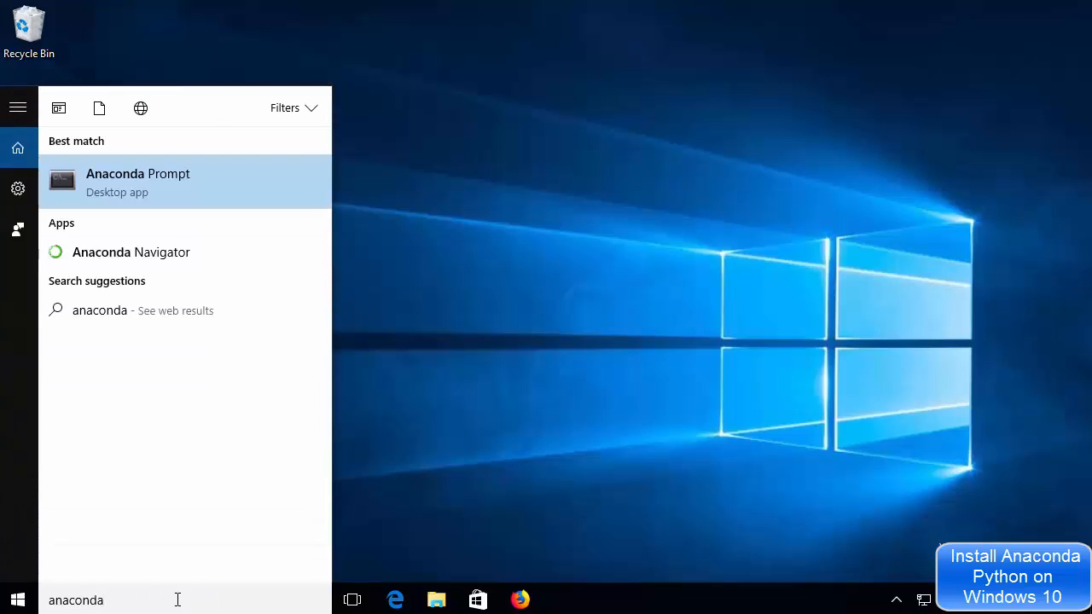
left_click(112, 259)
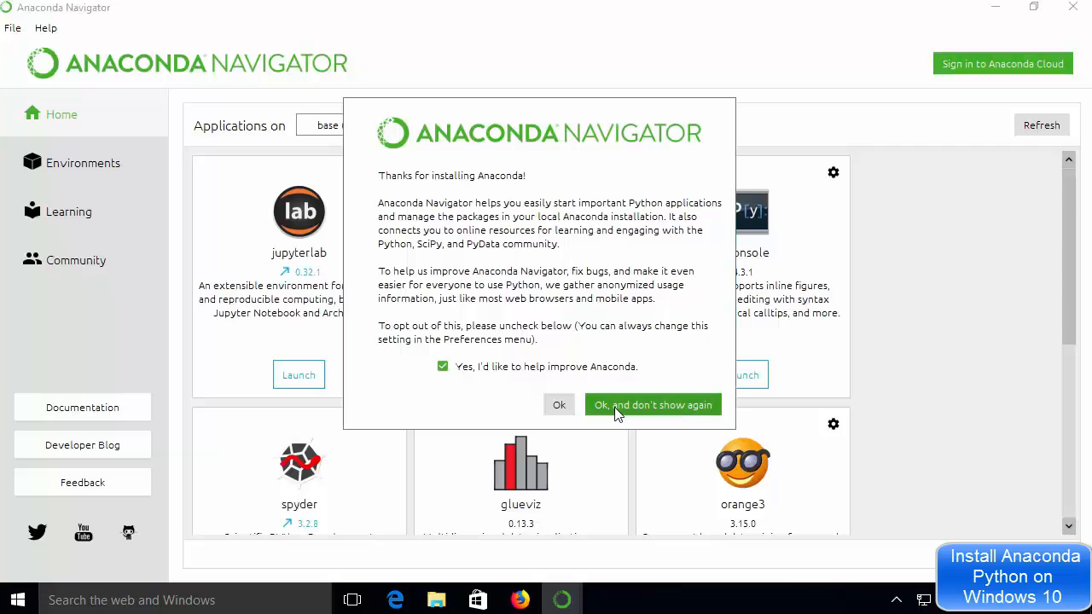
left_click(617, 407)
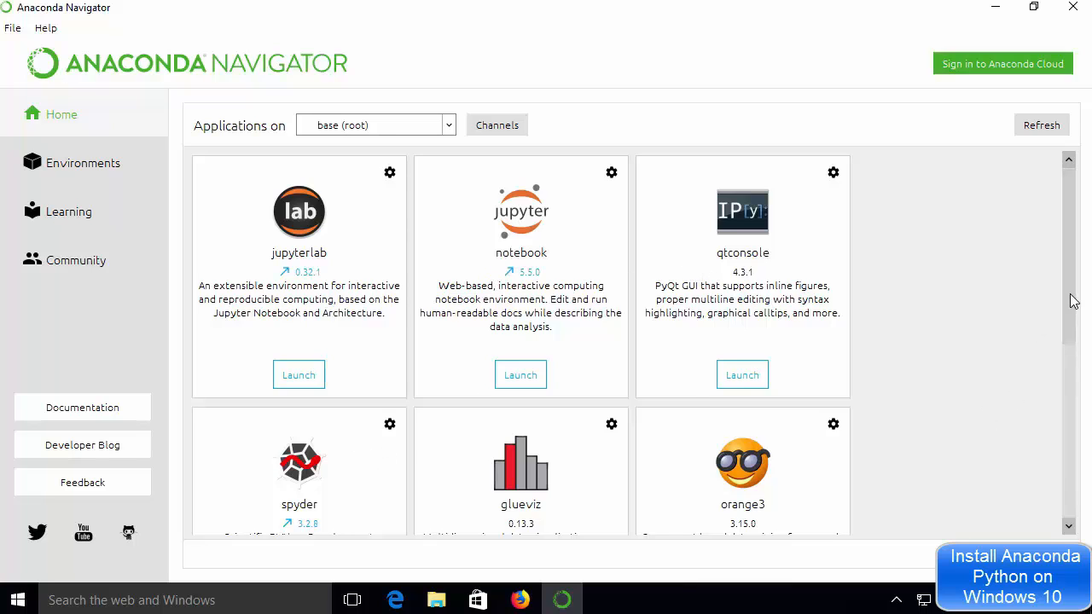
Look through the applications offered on Anaconda Navigator's home page.
left_click_drag(1072, 303, 1085, 437)
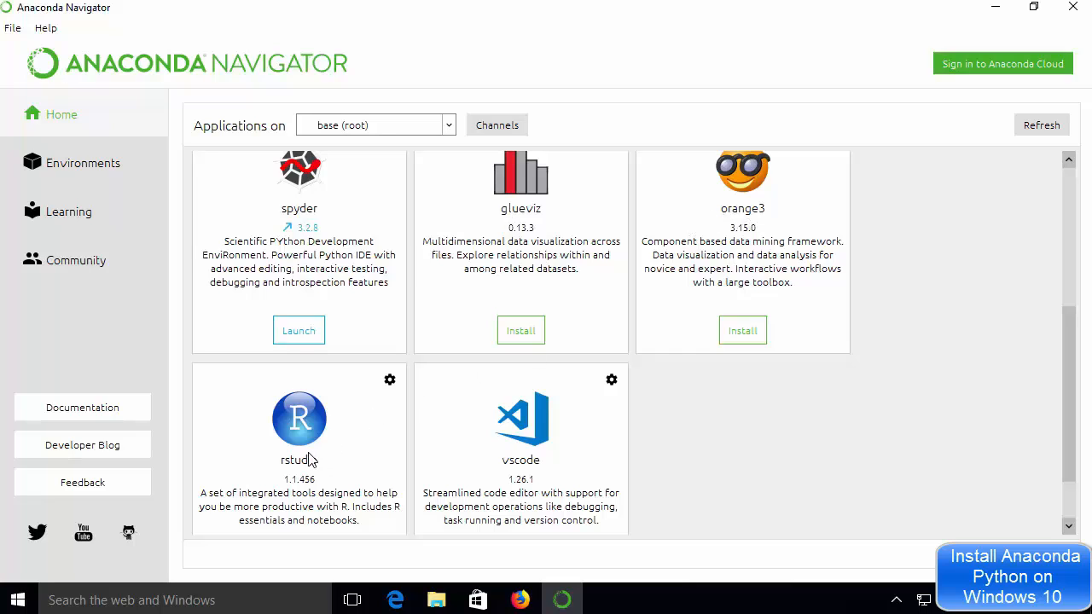
left_click_drag(1068, 390, 1068, 427)
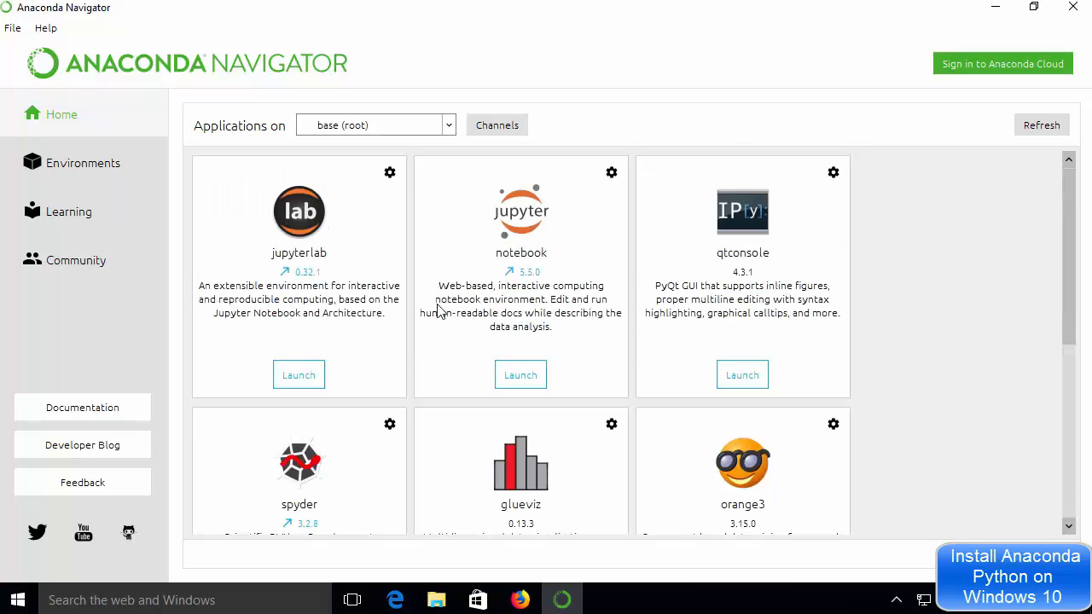
scroll(861, 340, "down", 5)
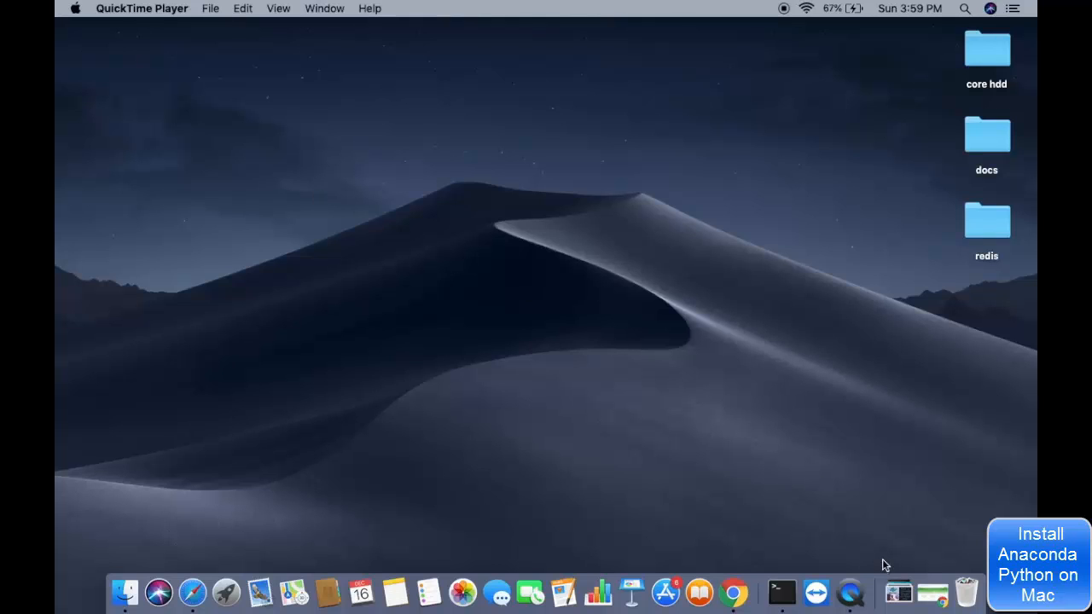
Switch to Chrome on the Mac, visit the Anaconda home page and go to its Downloads page.
left_click(933, 592)
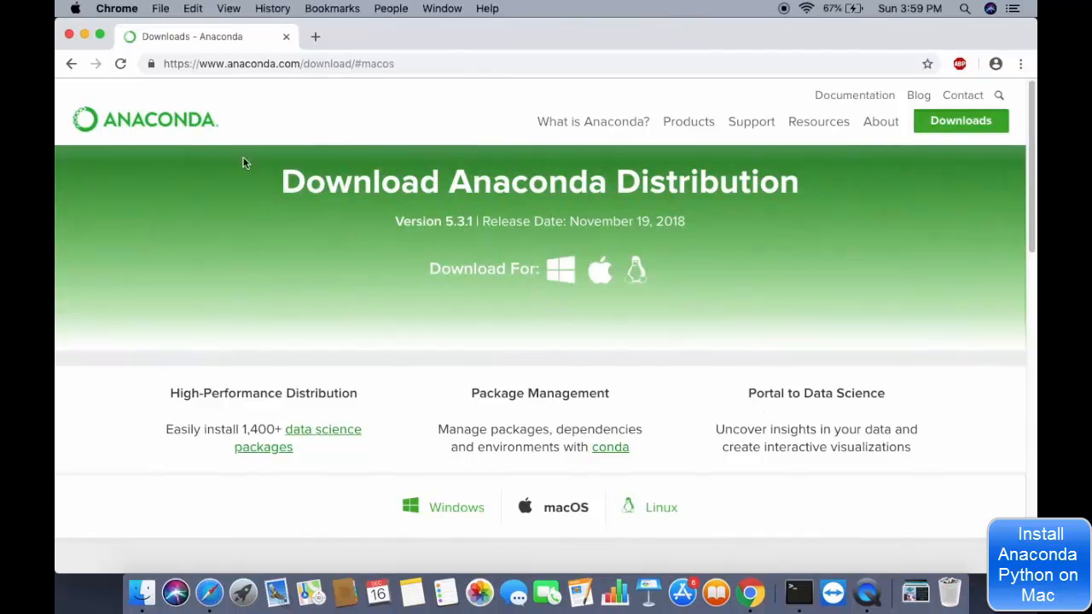
left_click(169, 128)
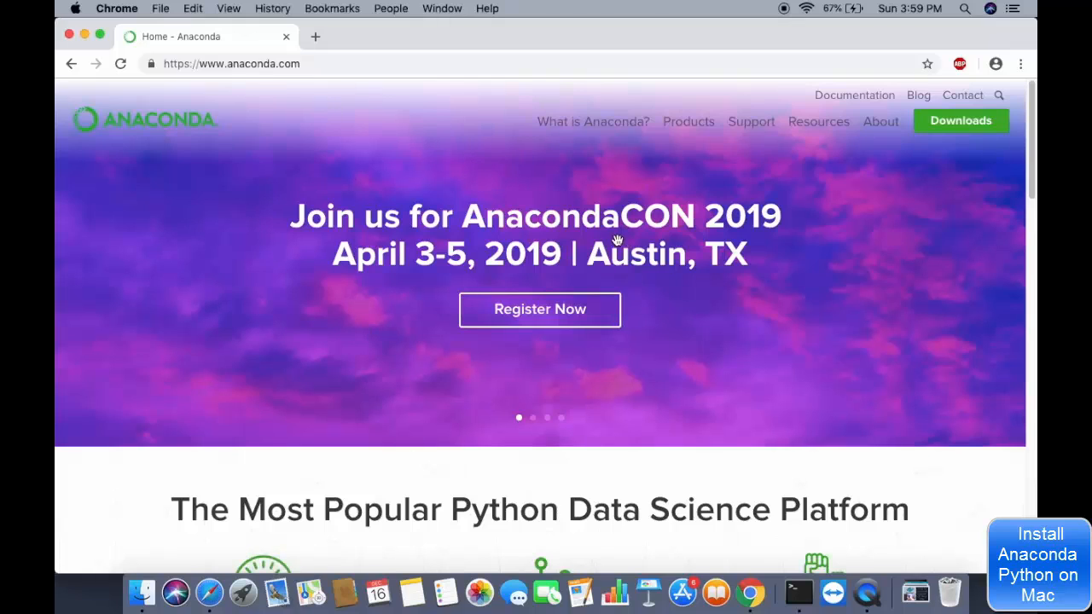
left_click(947, 125)
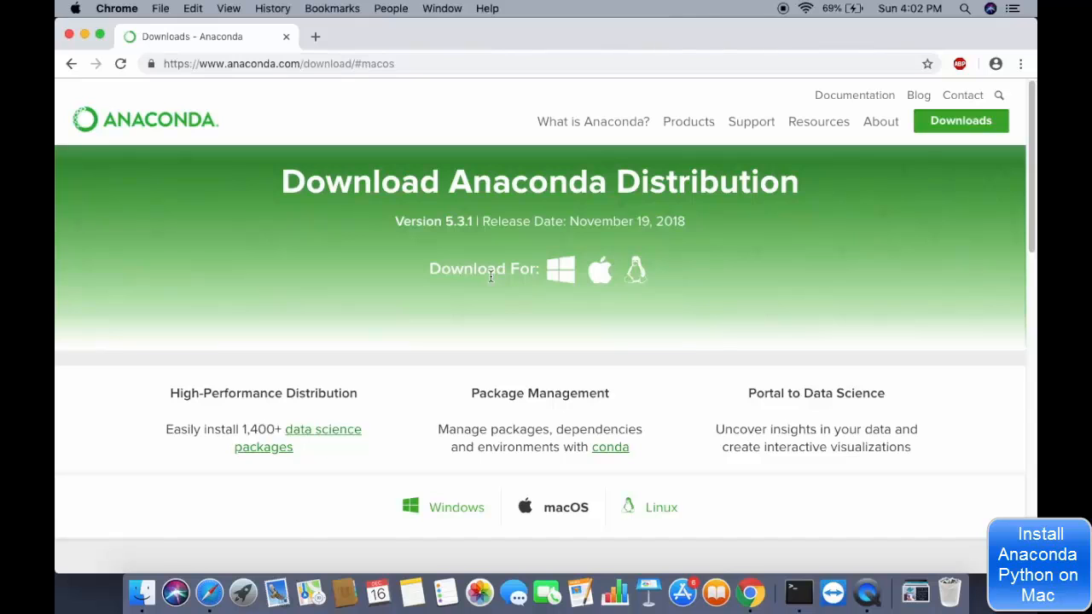
Download the Python 3.7 version of the Anaconda 5.3.1 macOS installer.
scroll(491, 277, "down", 1)
scroll(523, 338, "down", 2)
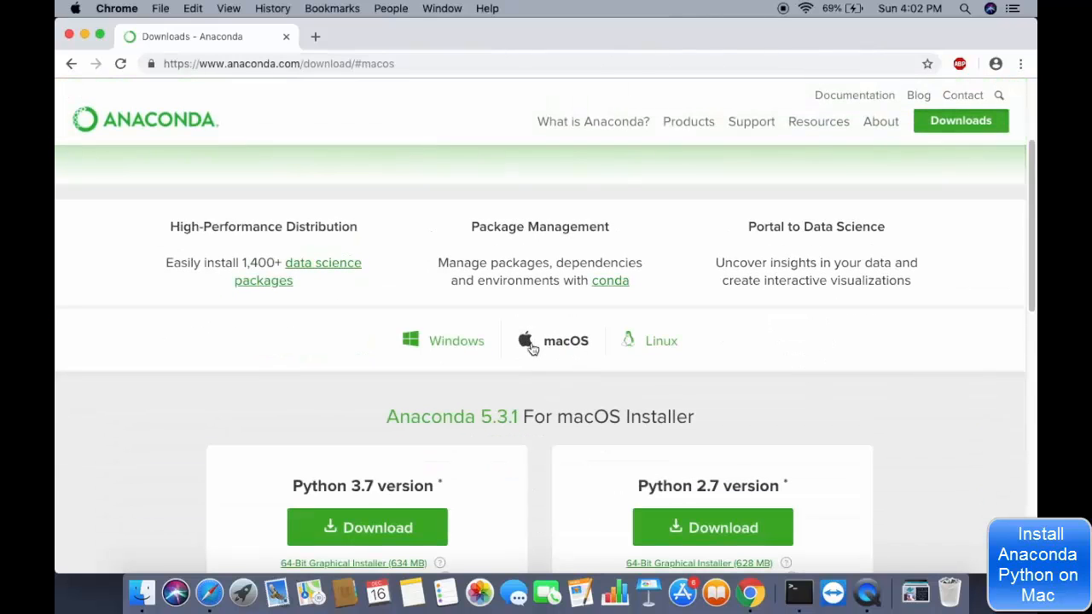
scroll(491, 391, "down", 1)
scroll(491, 390, "down", 2)
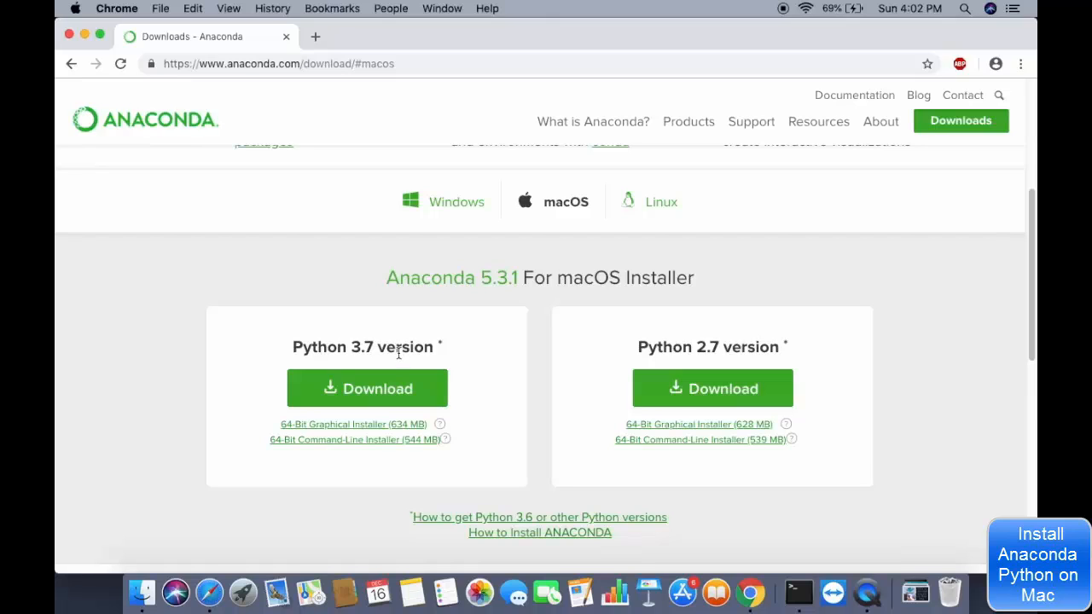
left_click(376, 392)
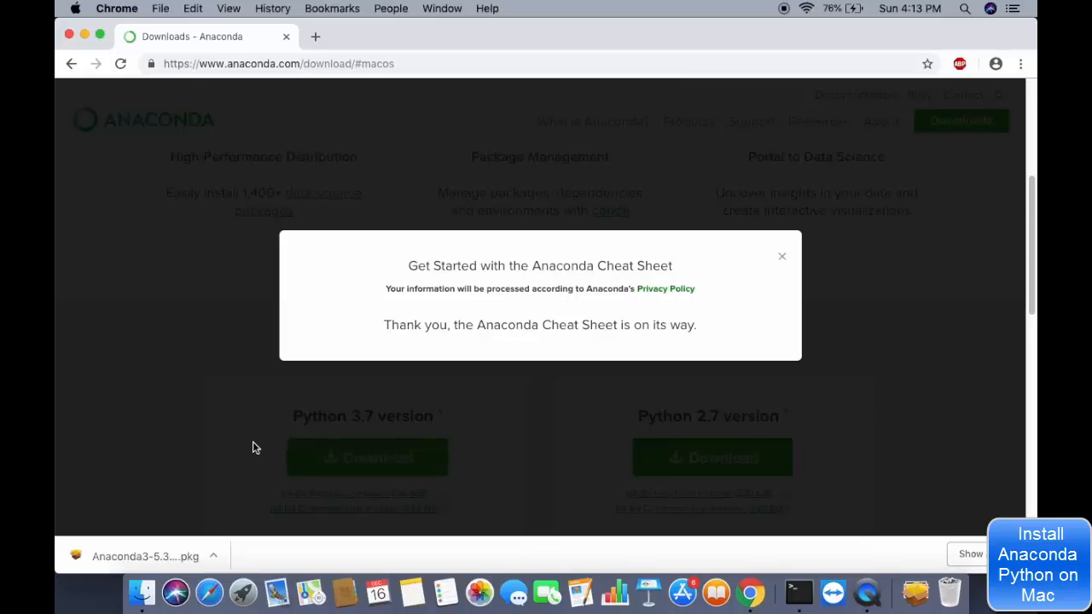
Open the downloaded Anaconda3 package, minimize the browser and allow the package to check whether the software can be installed.
left_click(167, 558)
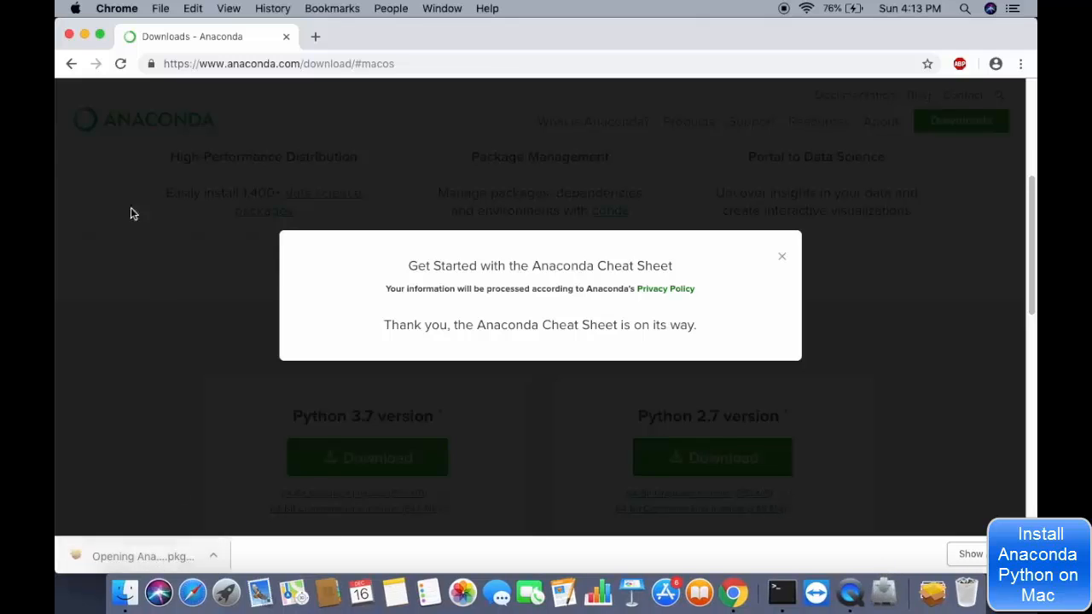
left_click(84, 35)
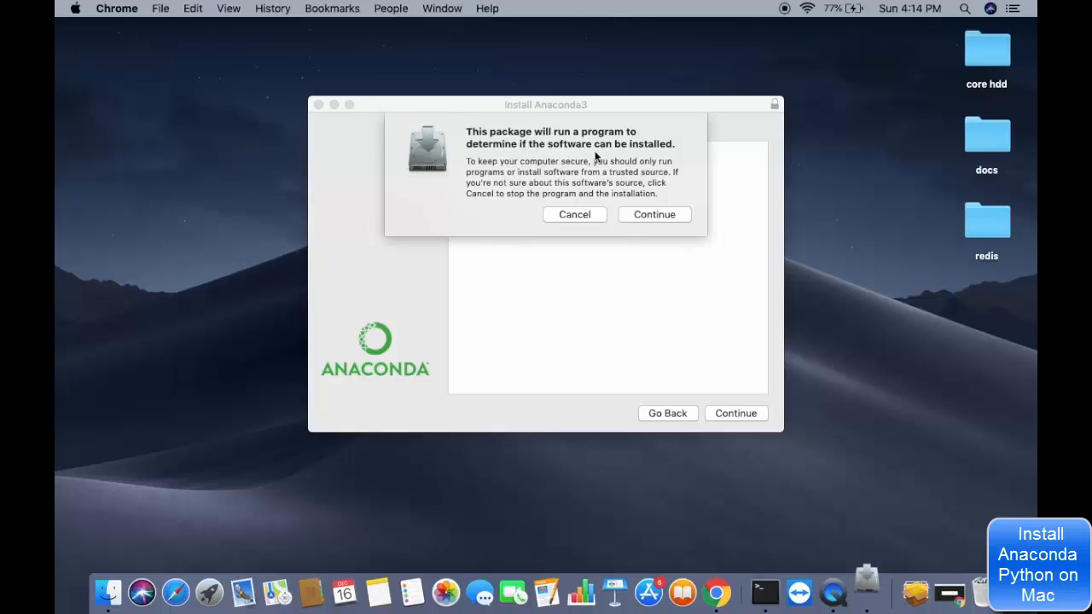
left_click(639, 215)
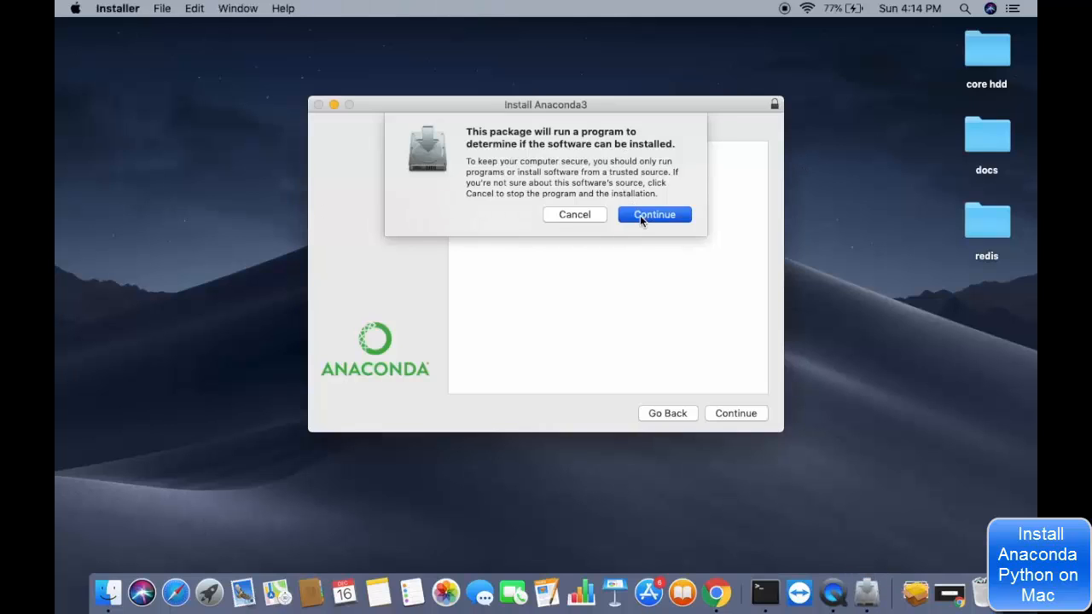
left_click(640, 215)
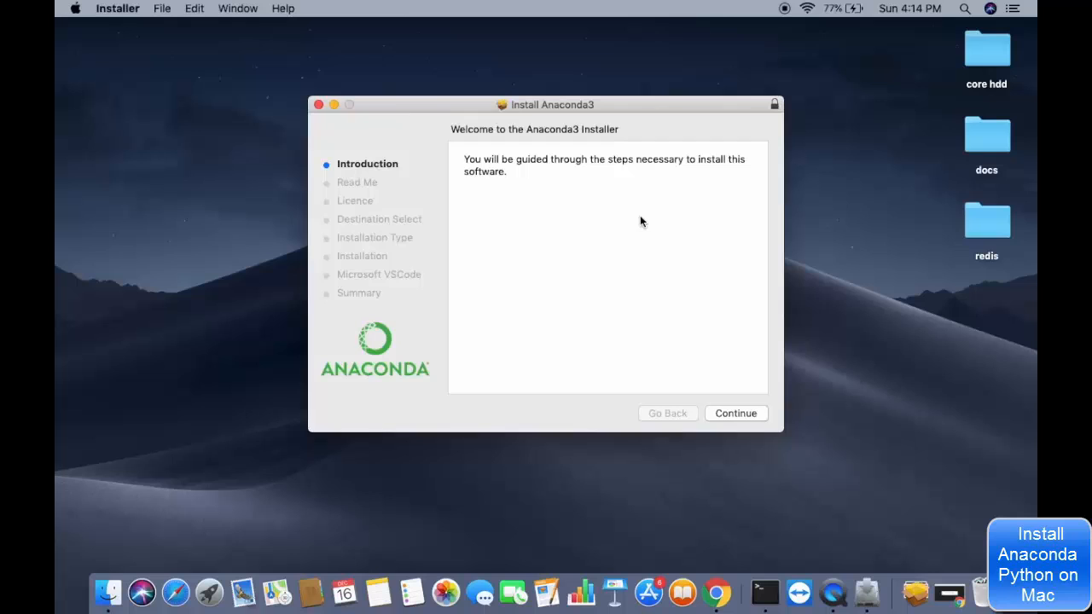
Continue past the installer's Introduction and Read Me pages and agree to the software licence terms.
left_click(736, 414)
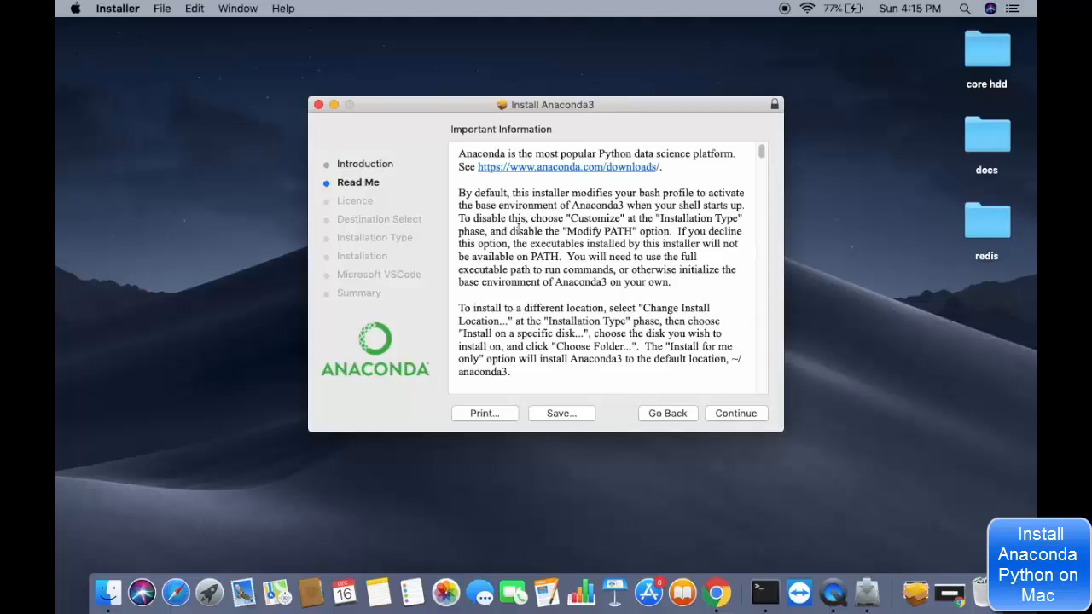
left_click(734, 414)
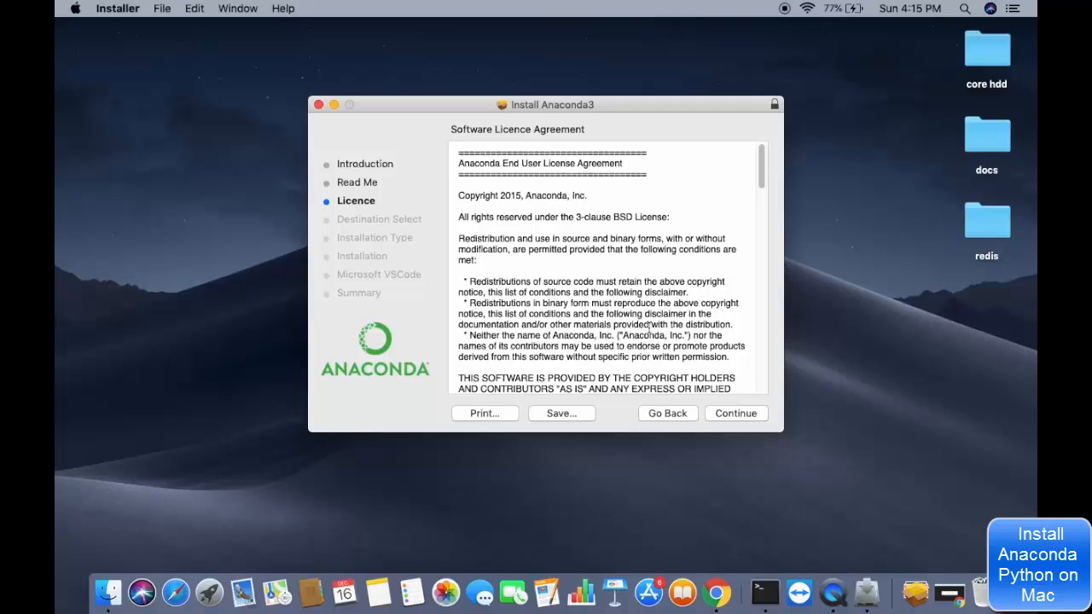
left_click(732, 413)
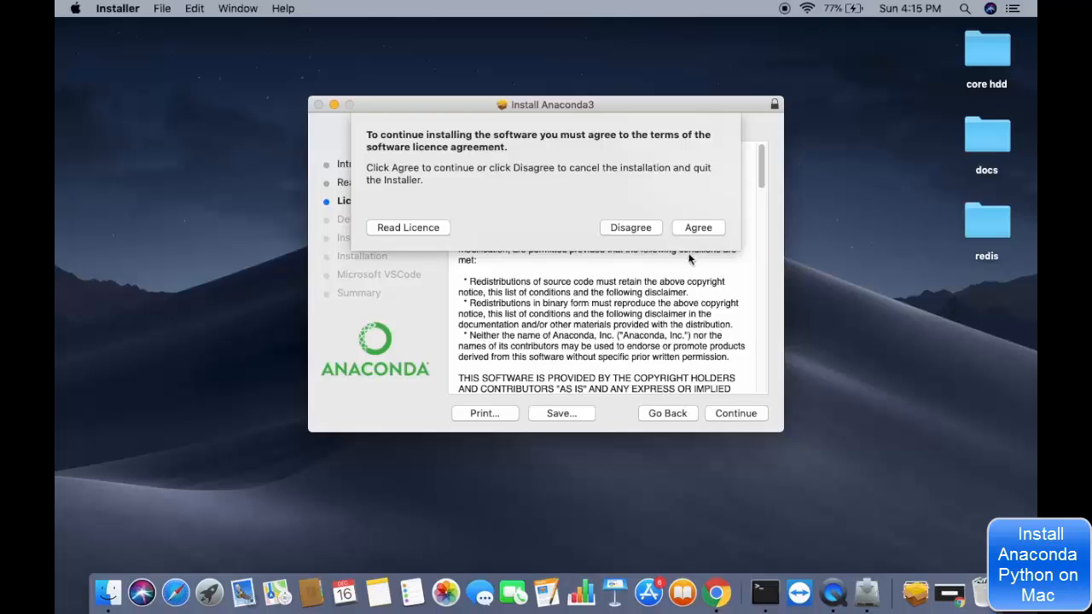
left_click(700, 228)
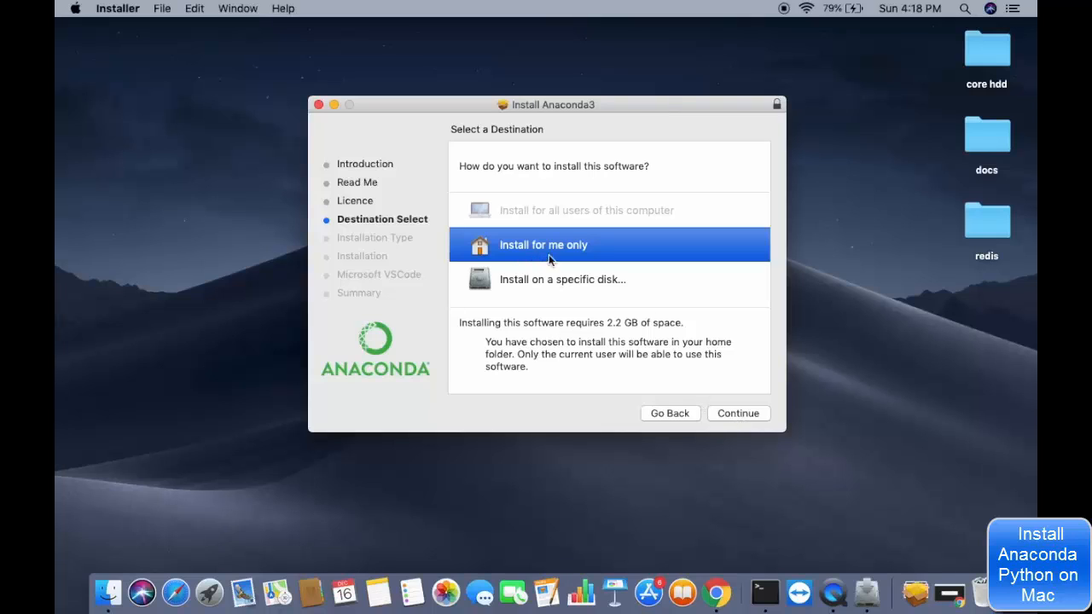
Install Anaconda3 for the current user only as a standard installation, and skip installing Microsoft VSCode.
left_click(730, 412)
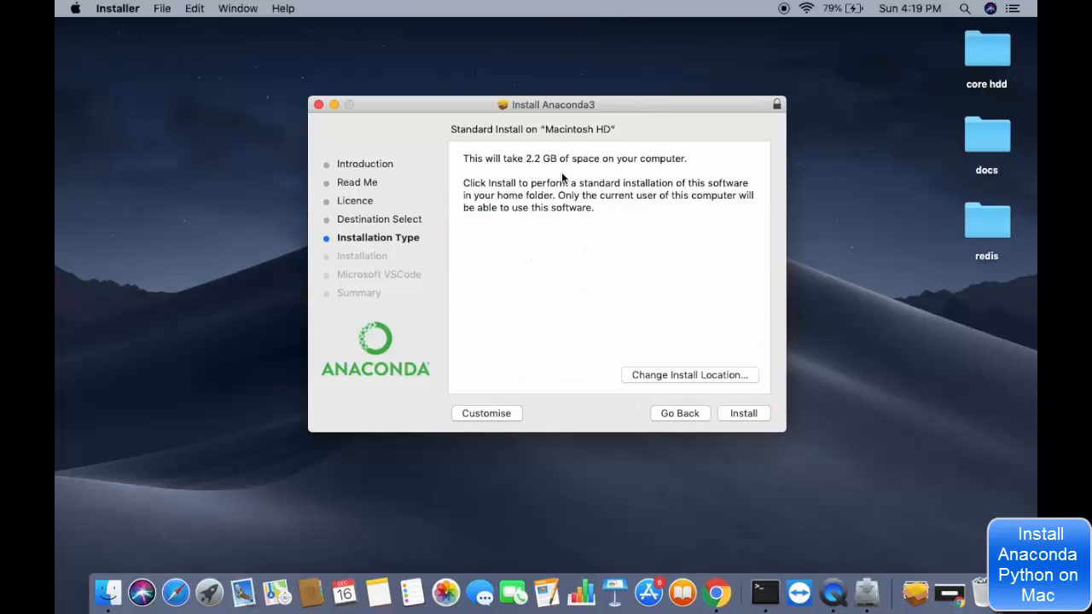
left_click(741, 413)
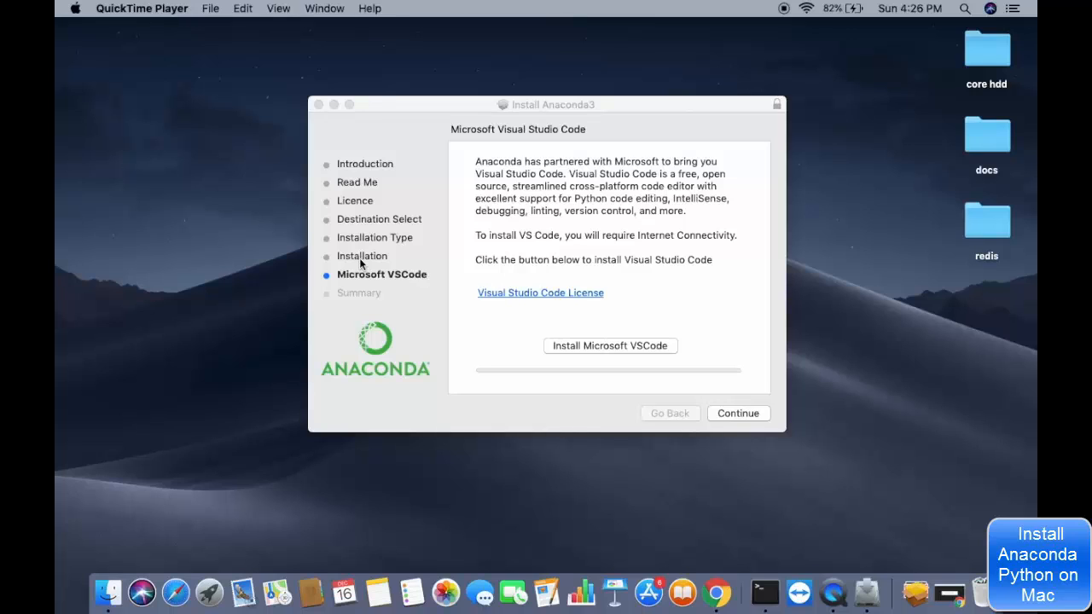
left_click(722, 413)
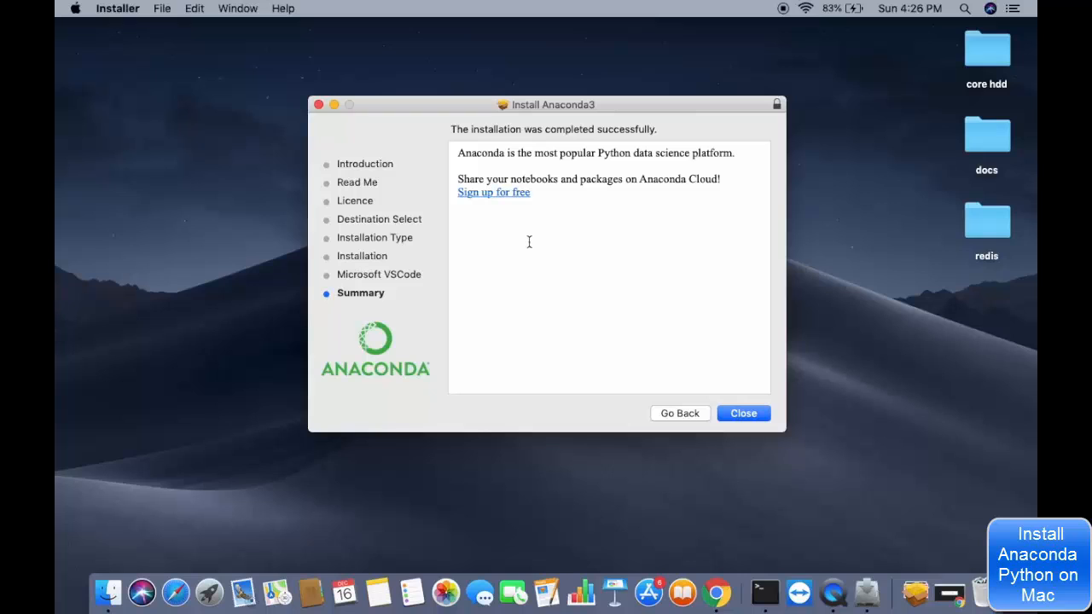
Close the finished Anaconda3 installer and move its package to the Trash.
left_click(743, 413)
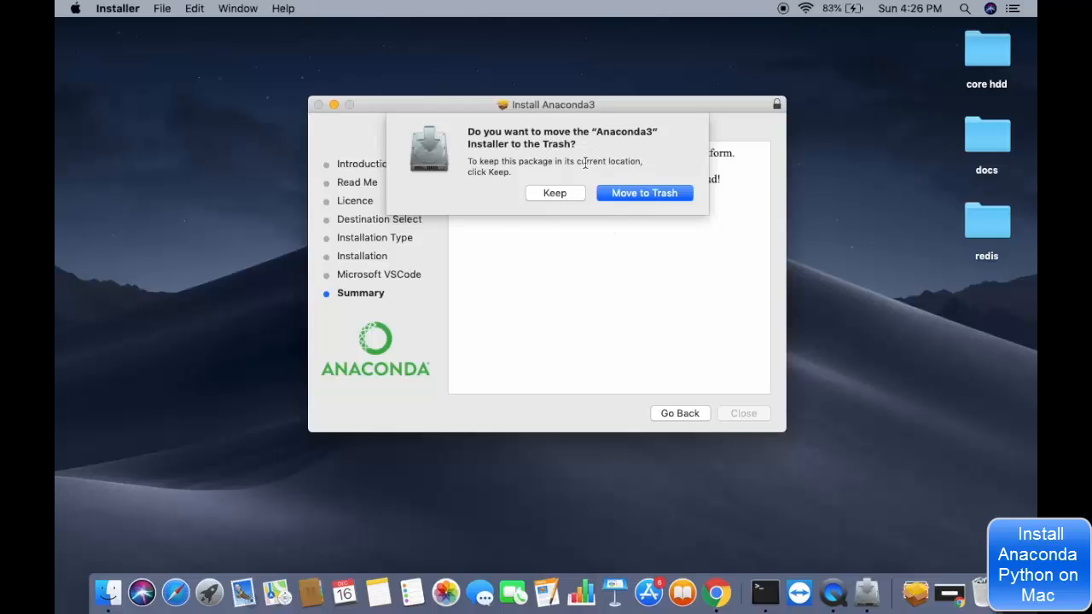
left_click(644, 193)
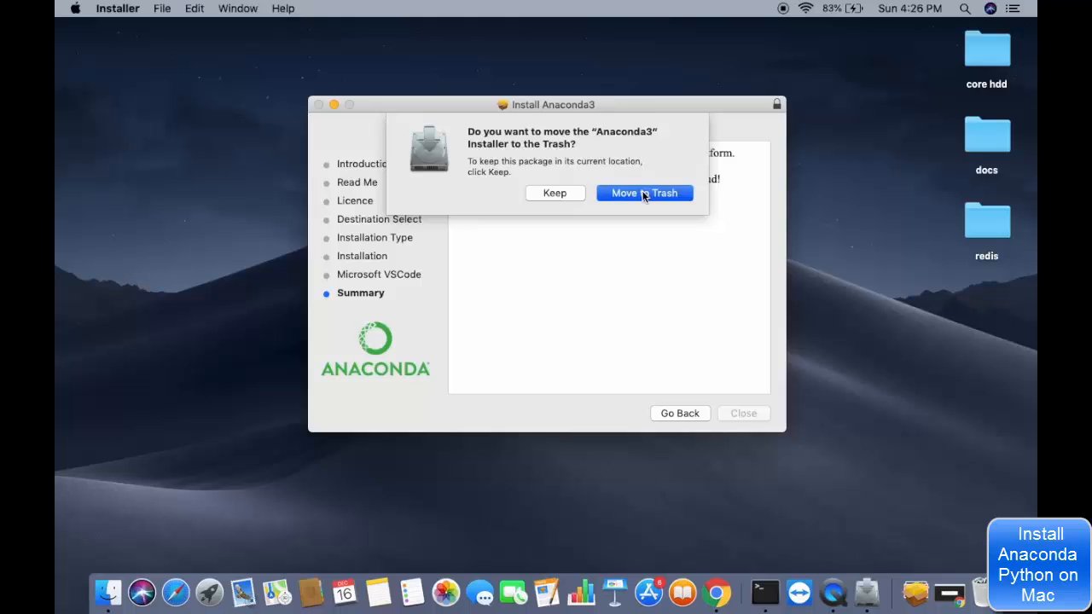
left_click(348, 487)
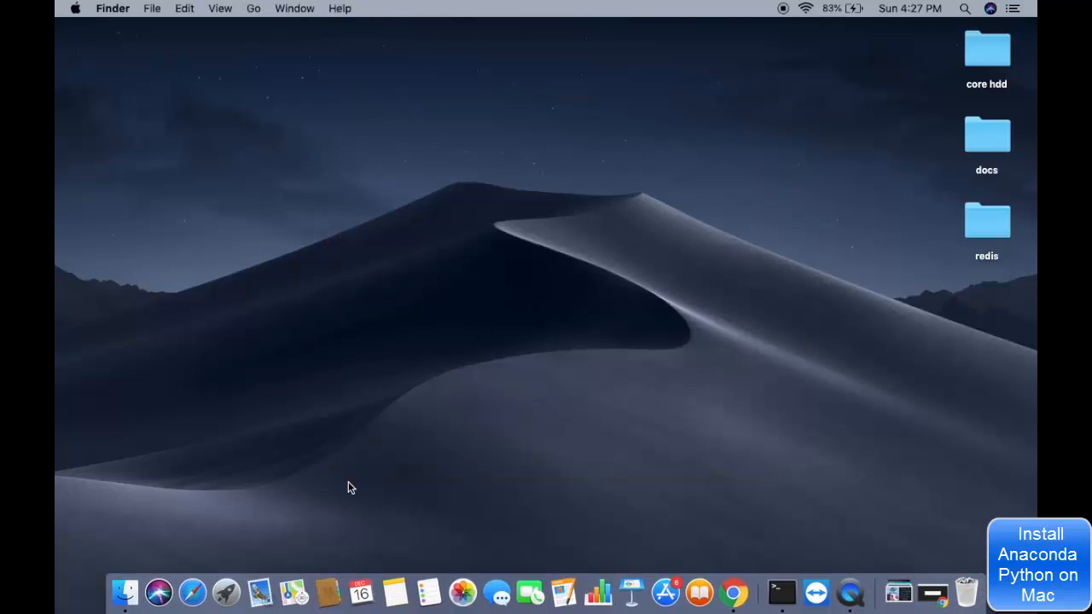
Open Anaconda-Navigator from the Mac's installed applications in Launchpad.
left_click(227, 590)
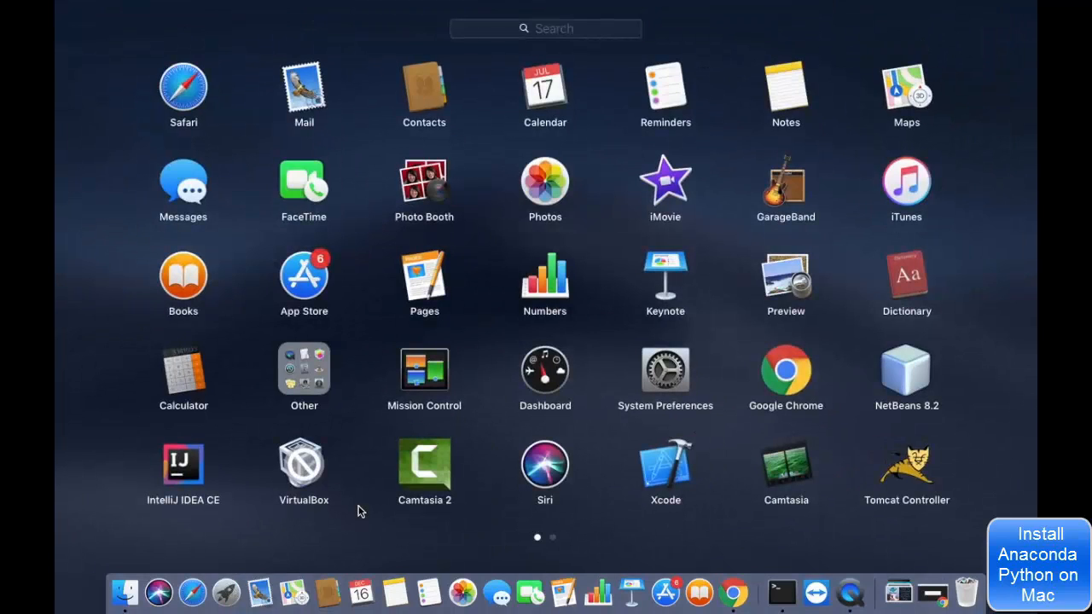
scroll(358, 510, "right", 3)
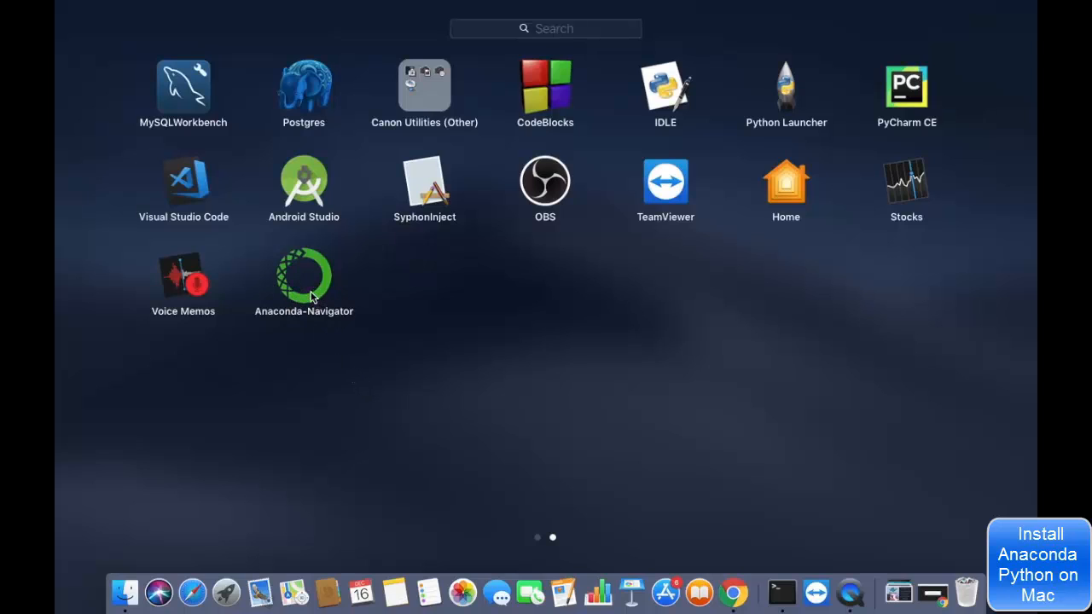
left_click(308, 287)
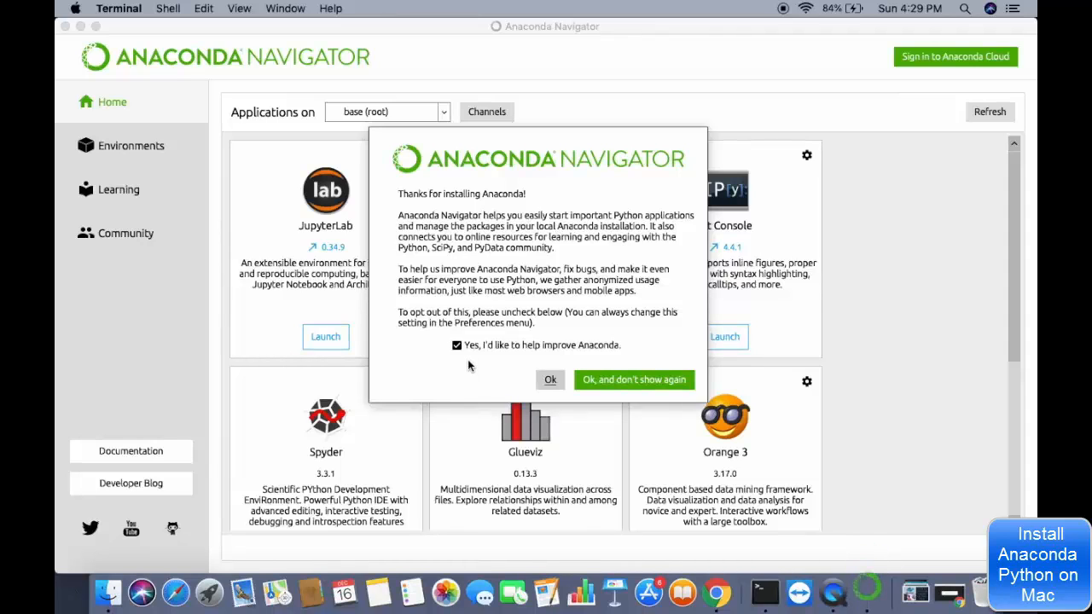
Opt out of helping improve Anaconda, dismiss the welcome message for this time and look through the home page's applications.
left_click(457, 346)
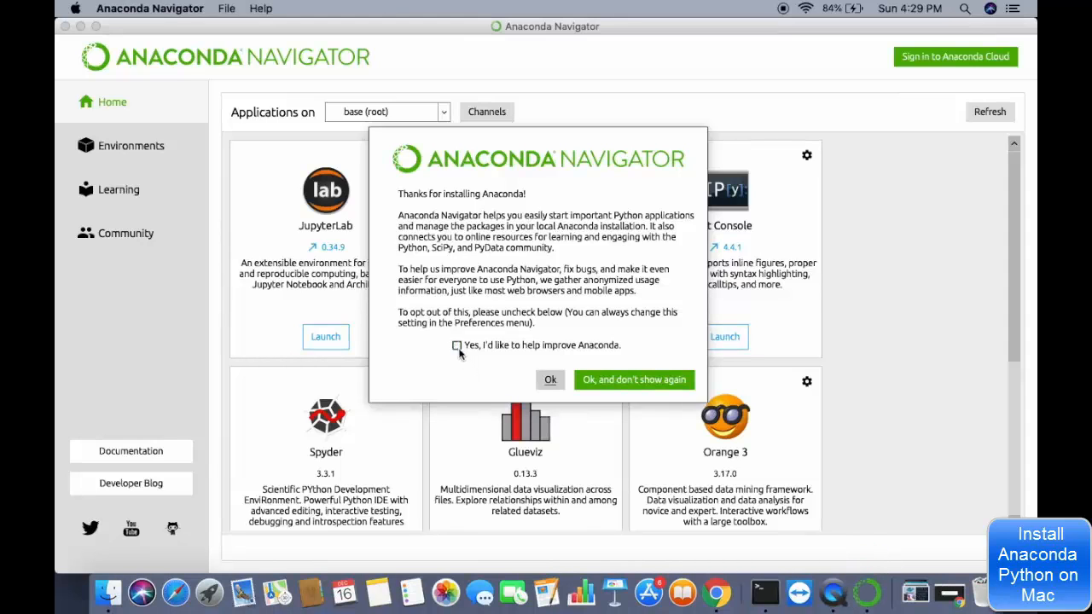
left_click(547, 382)
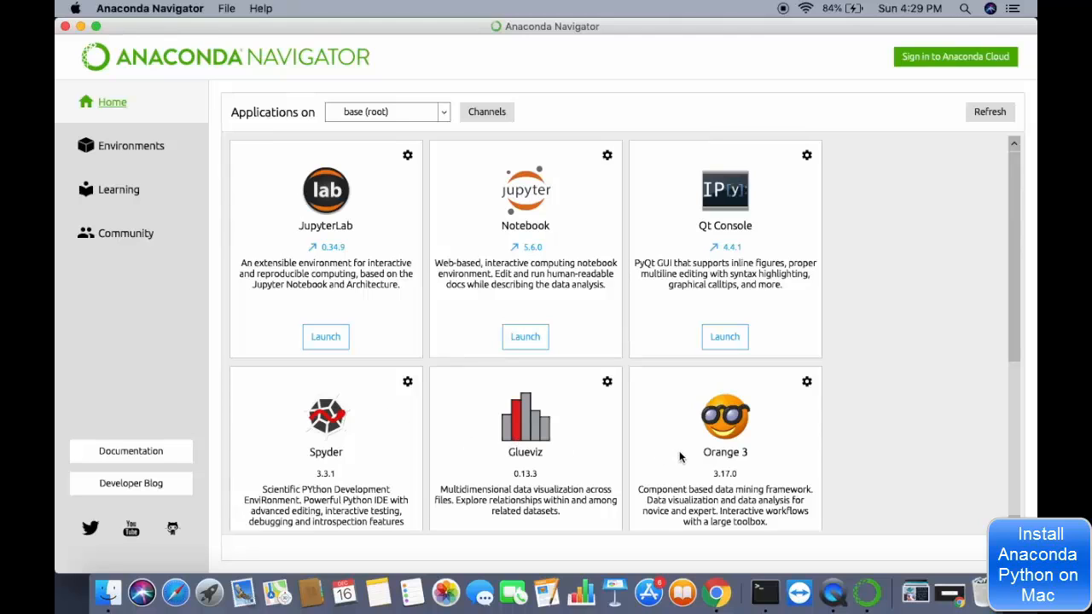
scroll(680, 458, "down", 5)
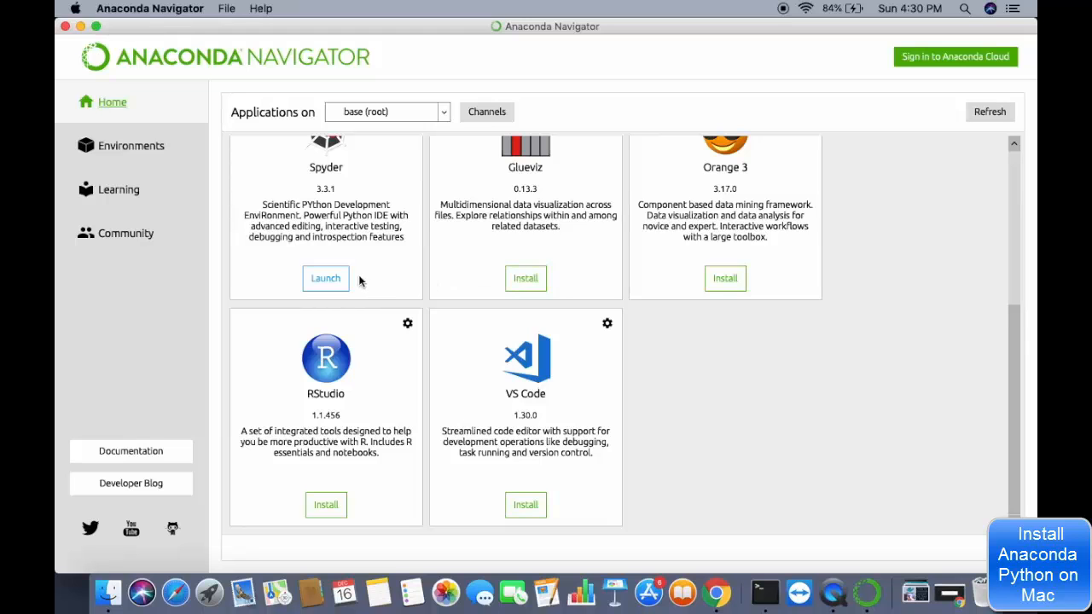
scroll(326, 298, "up", 5)
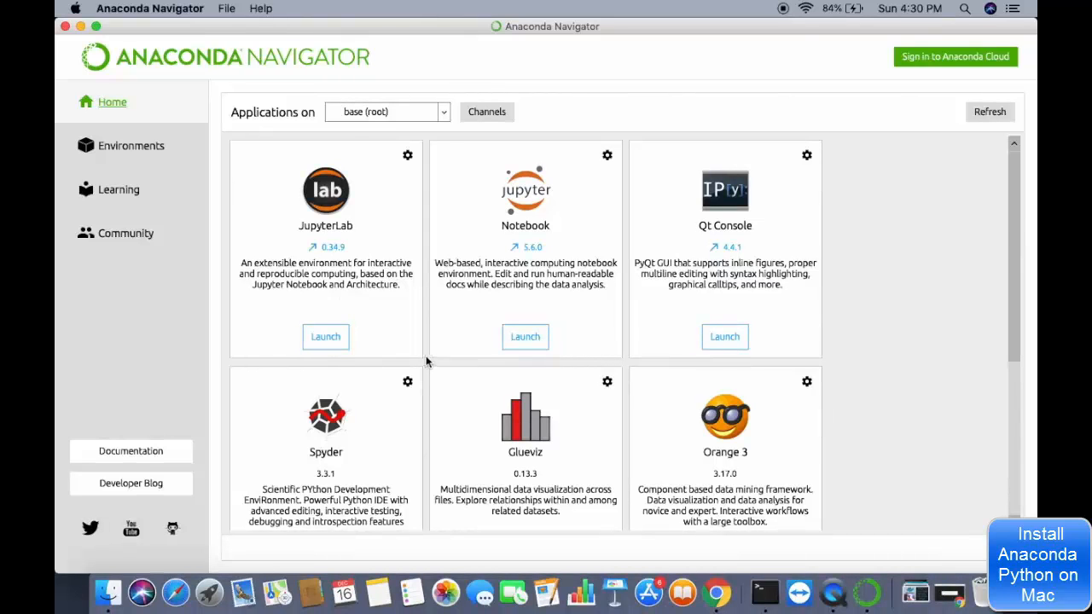
Launch Jupyter Notebook from Anaconda Navigator and create a new folder inside the Desktop directory.
left_click(521, 345)
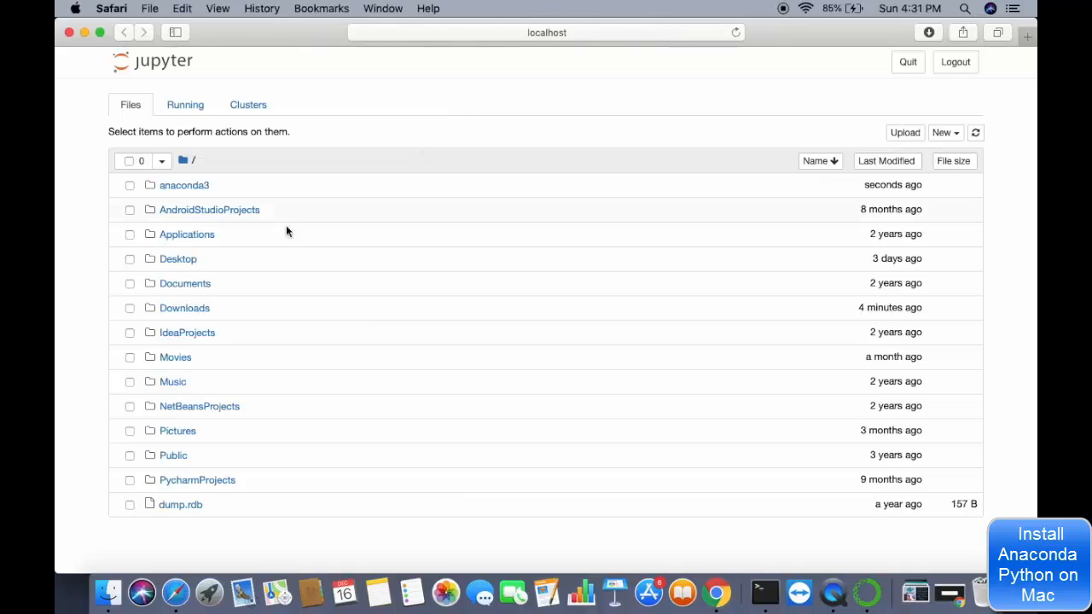
left_click(190, 260)
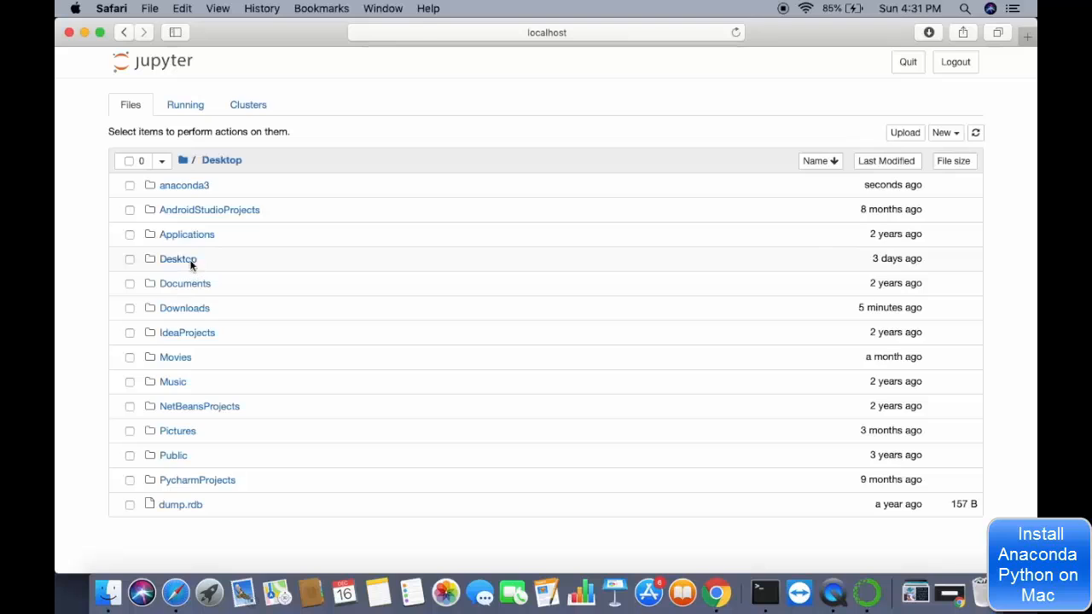
left_click(190, 260)
left_click(206, 283)
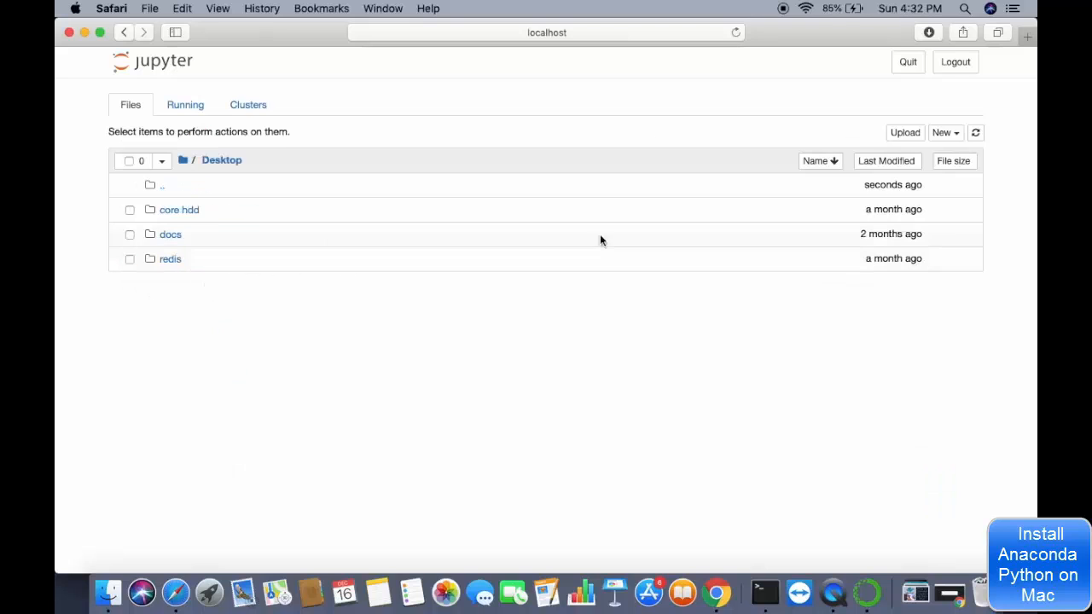
left_click(943, 134)
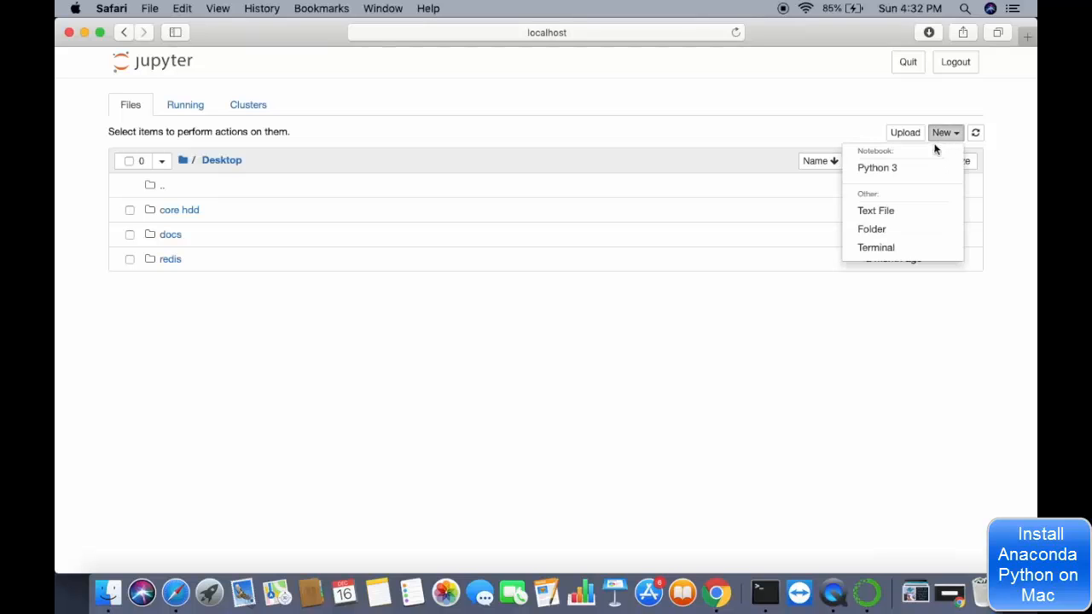
left_click(870, 231)
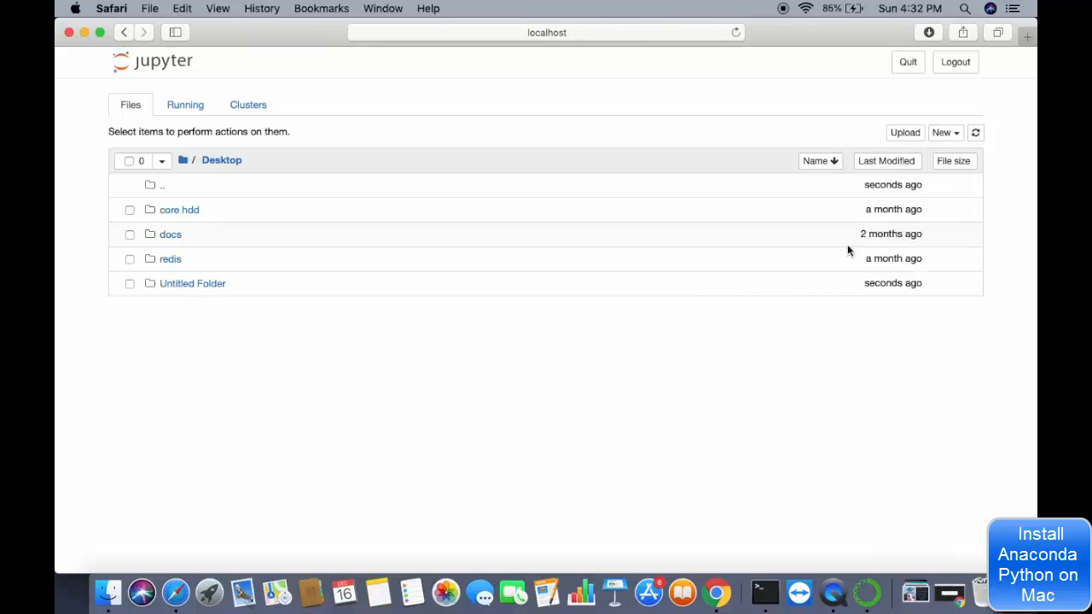
Create a Python 3 notebook inside Untitled Folder and rename it first.
left_click(192, 286)
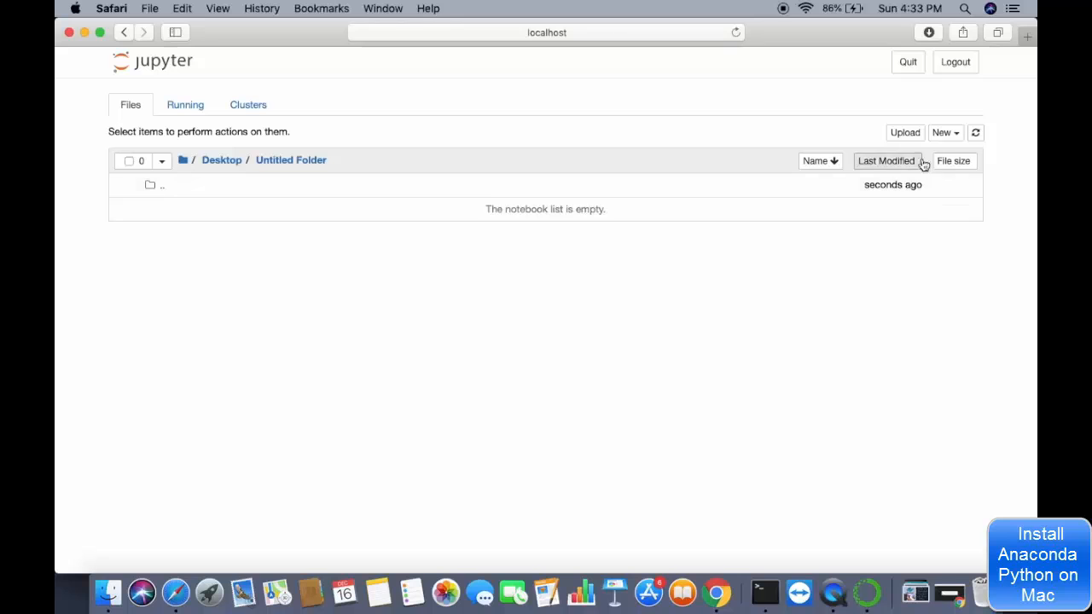
left_click(942, 138)
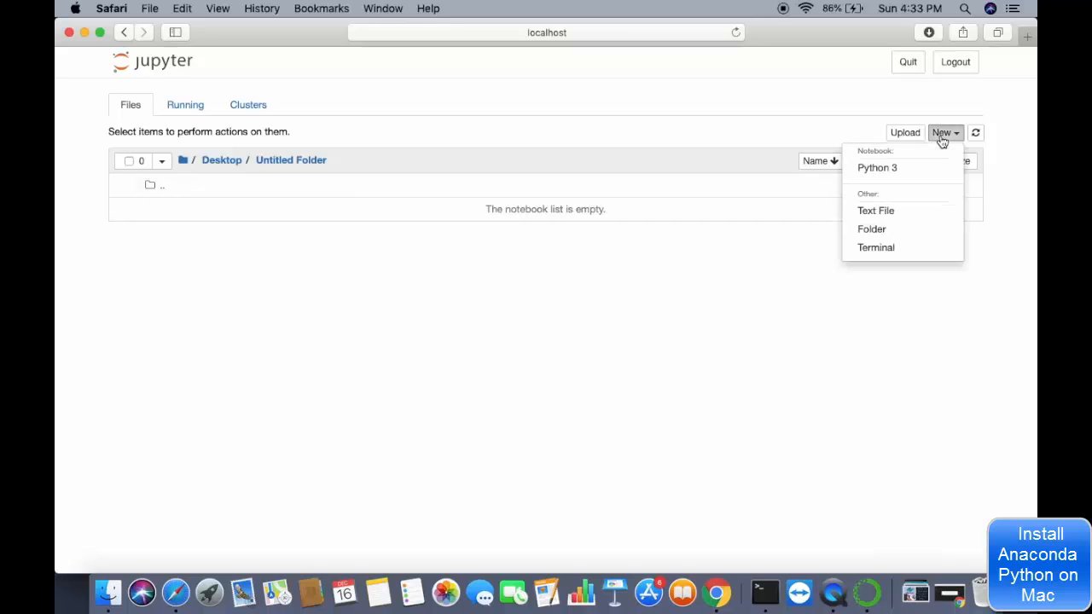
left_click(904, 170)
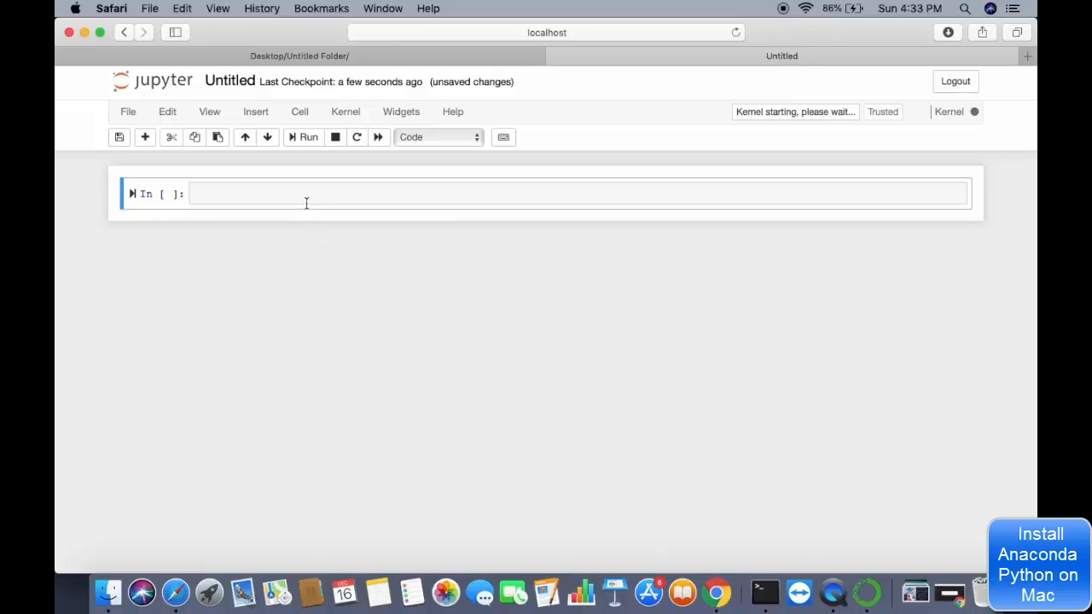
left_click(229, 83)
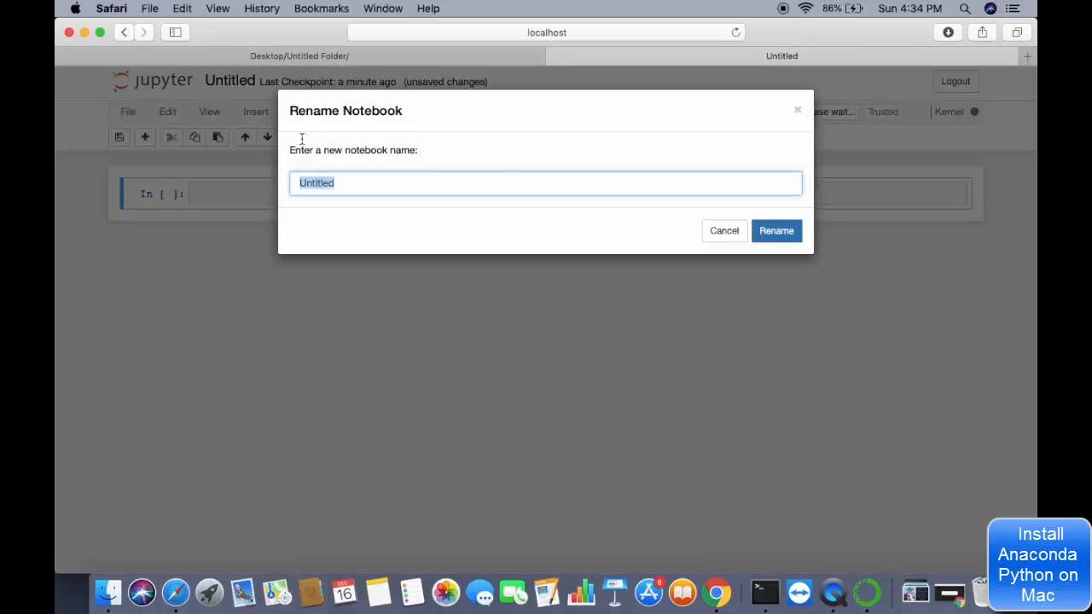
key("BackSpace")
type("first")
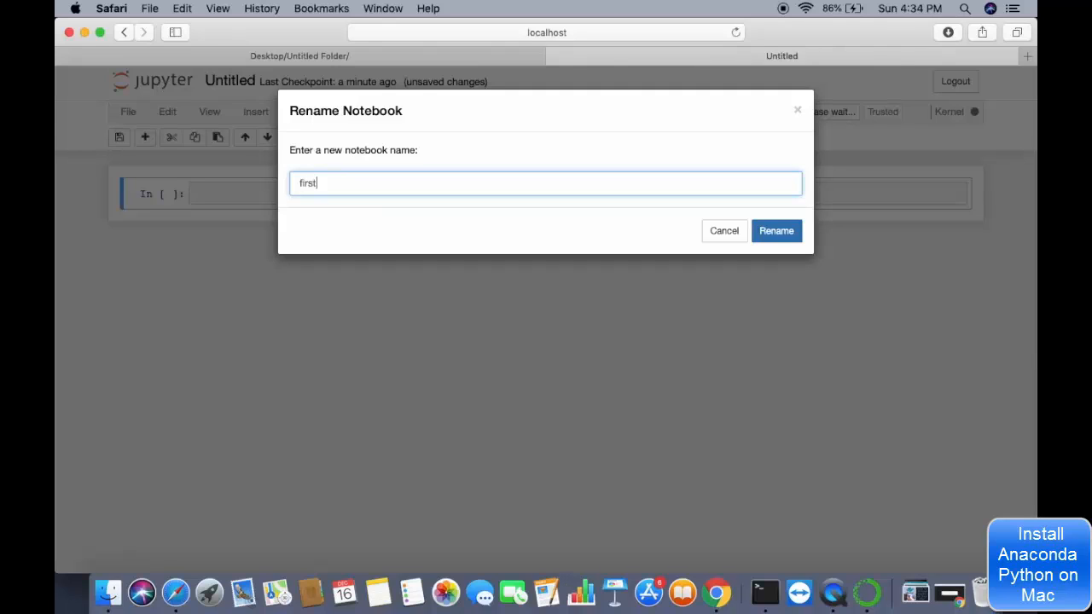
left_click(776, 231)
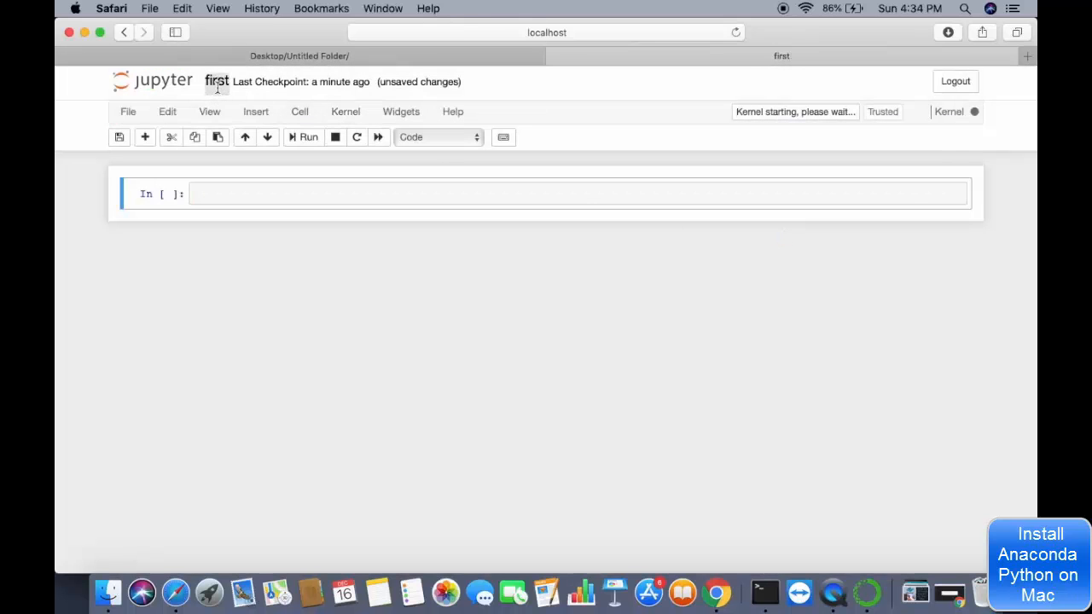
Enter 2+2 in the notebook's first cell and run it.
left_click(272, 197)
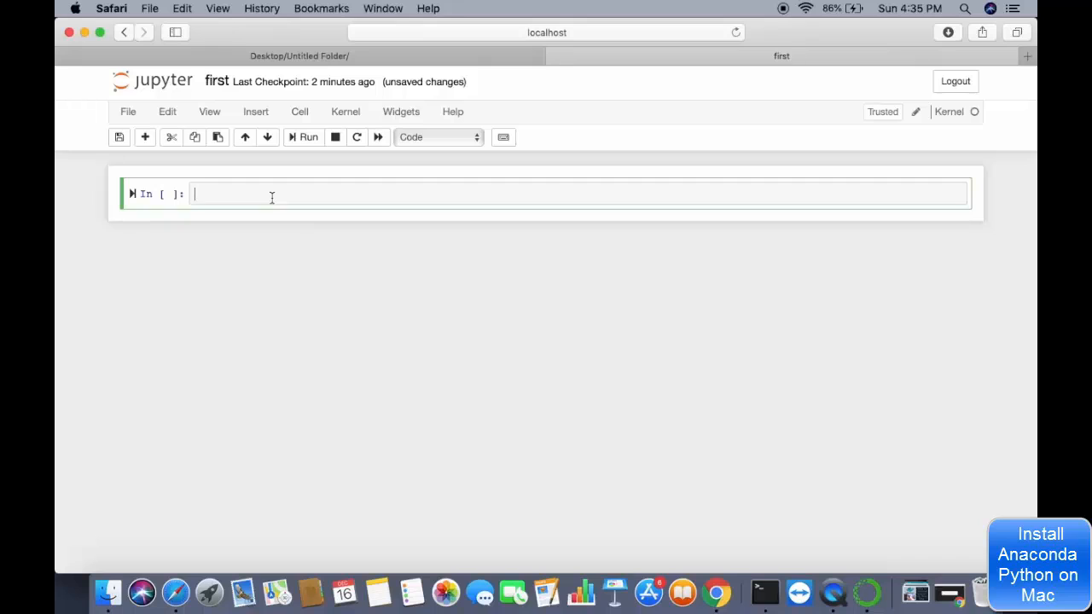
type("2+2")
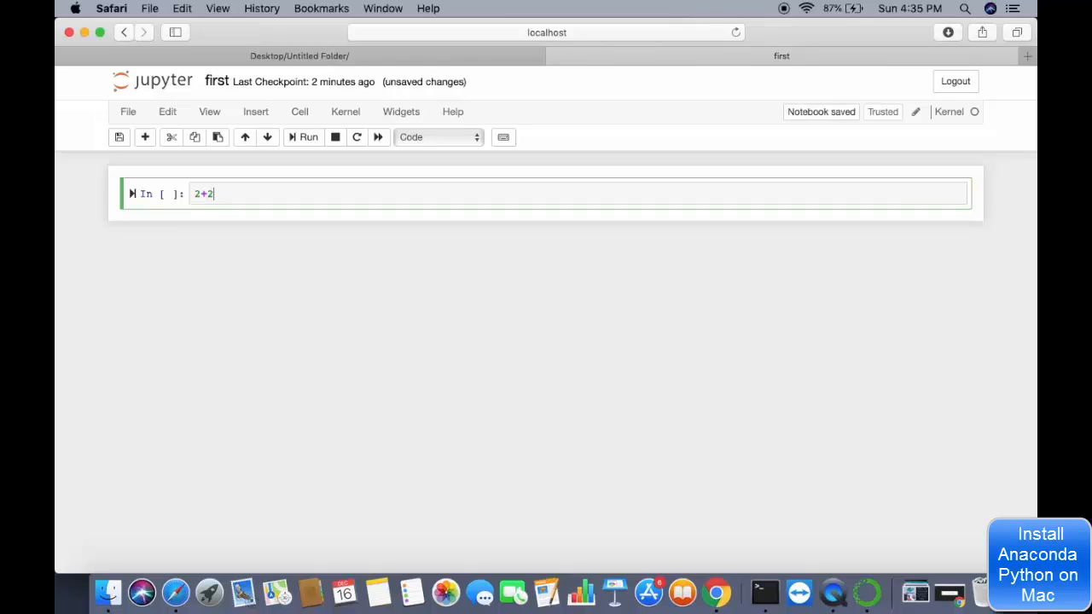
key("Return")
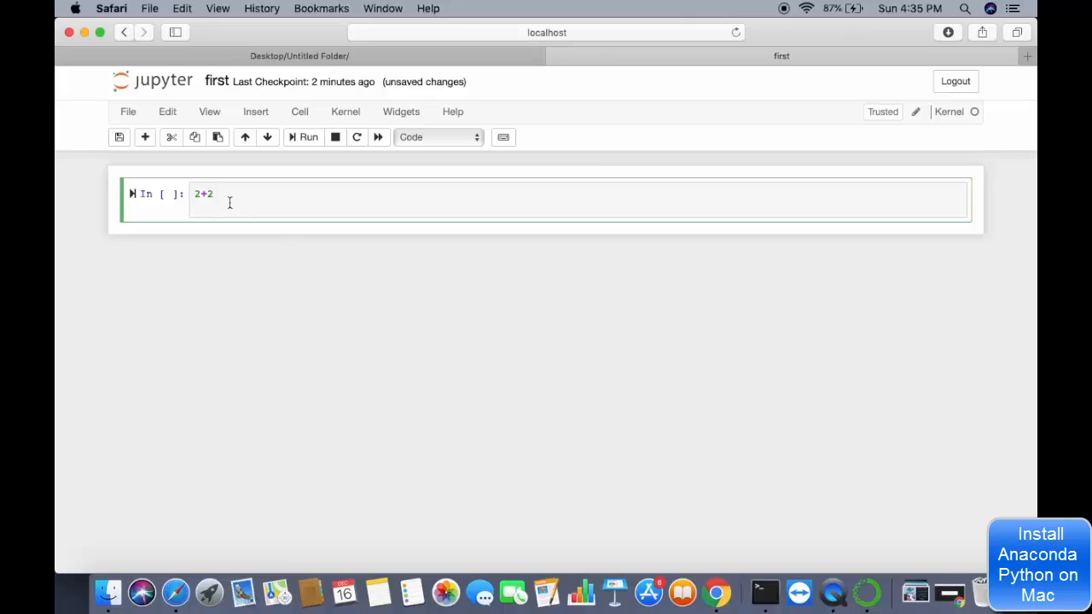
key("shift+Return")
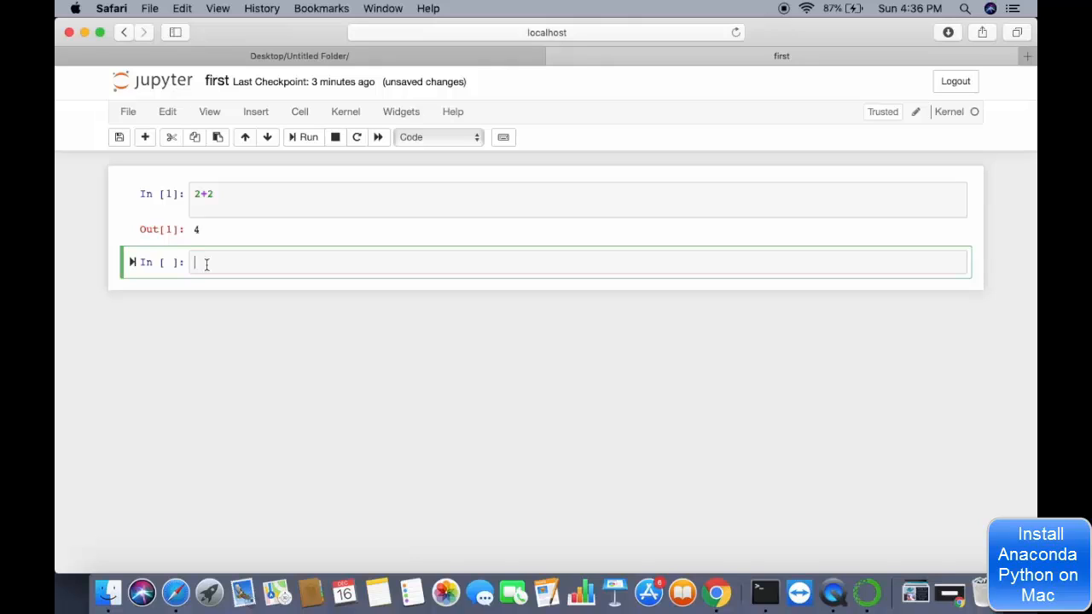
Enter a=3 and print(a) on separate lines of the second cell, run it and leave cell editing.
type("a=3")
key("Return")
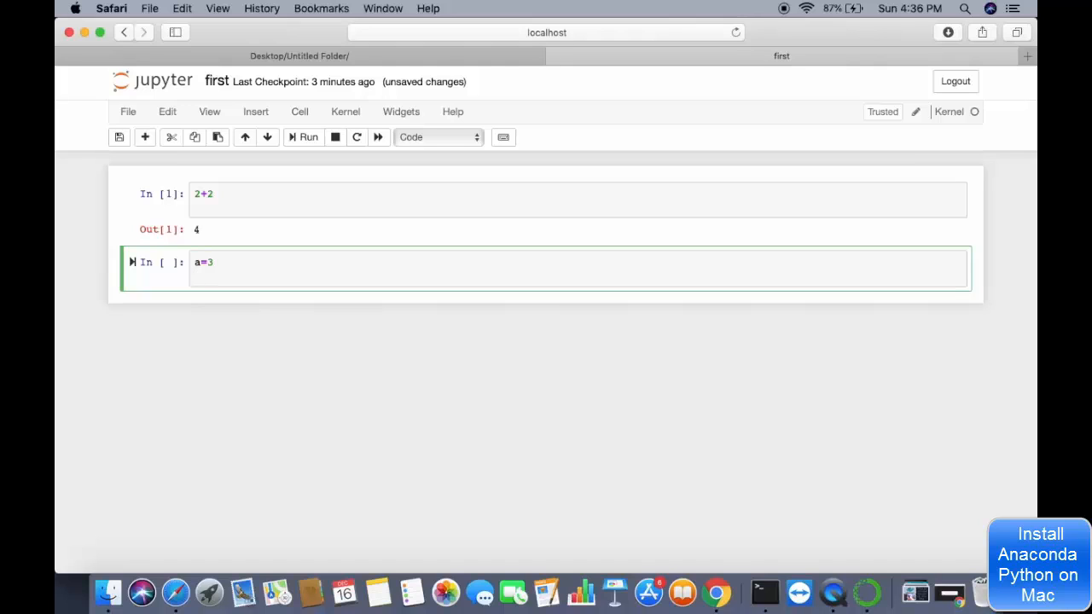
type("print(a")
key("shift+Return")
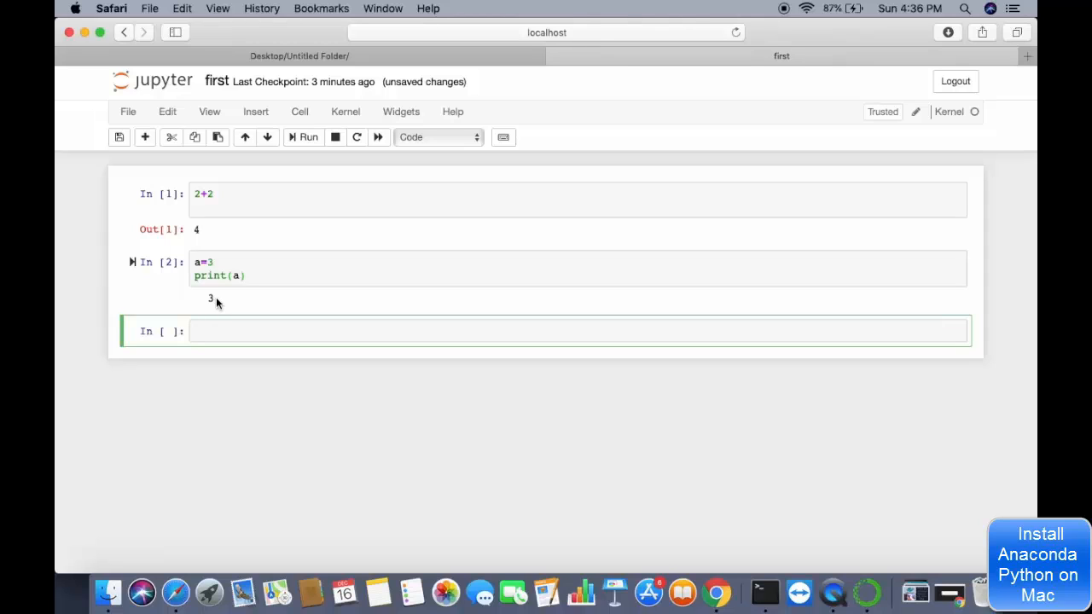
key("Escape")
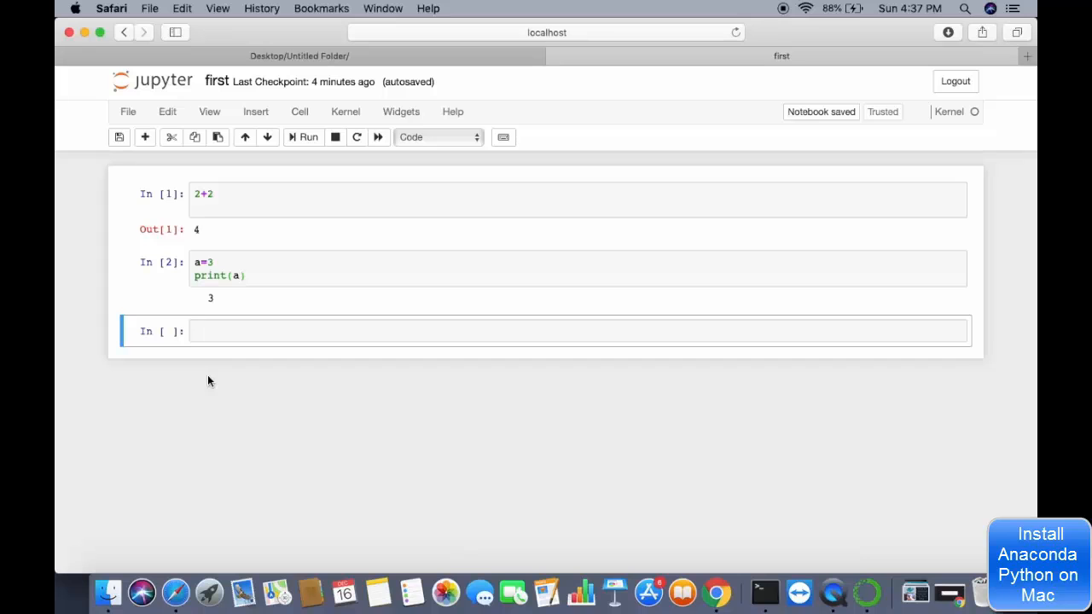
Minimize the notebook and its server's terminal window, and launch Spyder from Anaconda Navigator's home page.
left_click(85, 32)
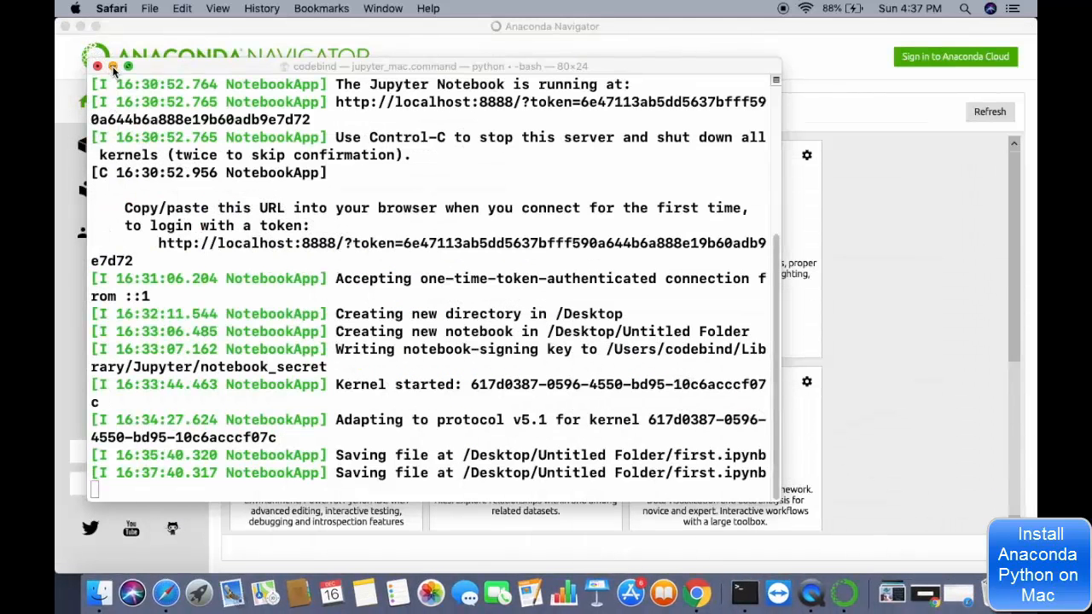
left_click(113, 67)
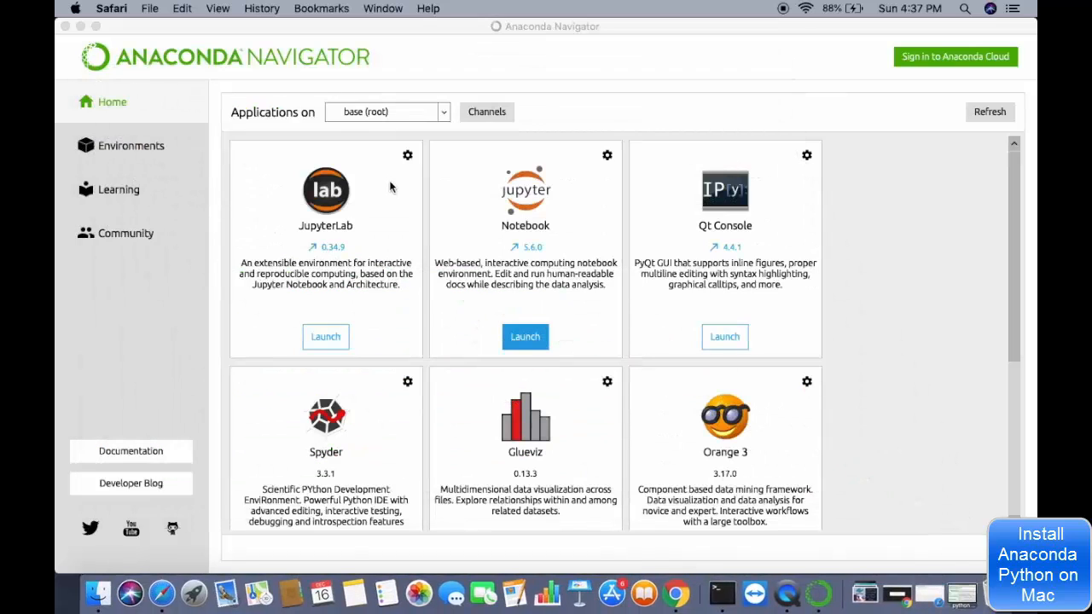
left_click(897, 374)
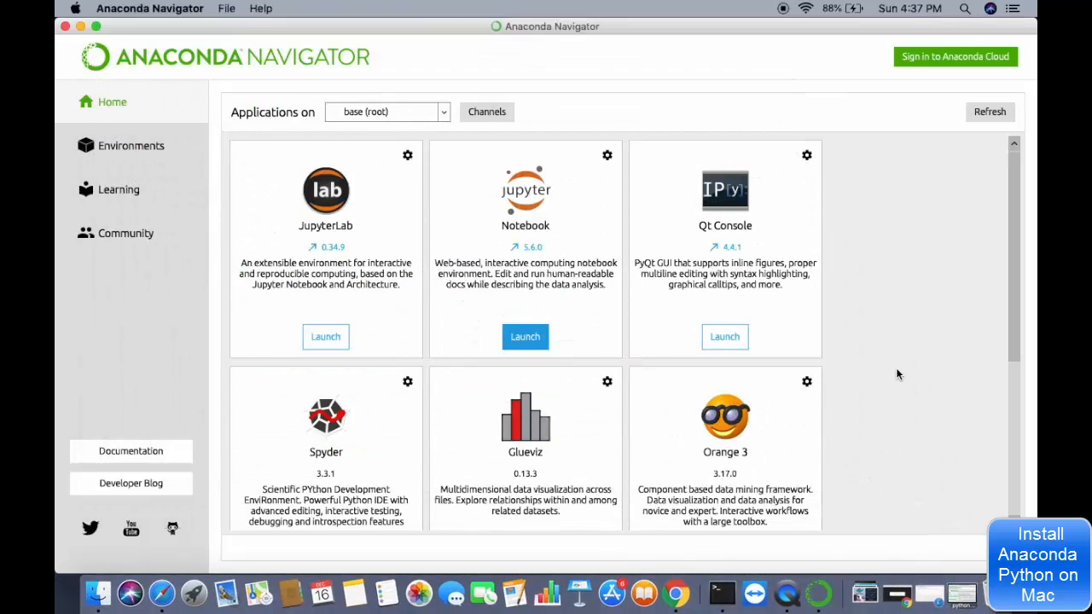
scroll(897, 373, "down", 5)
scroll(896, 374, "up", 5)
scroll(336, 418, "down", 5)
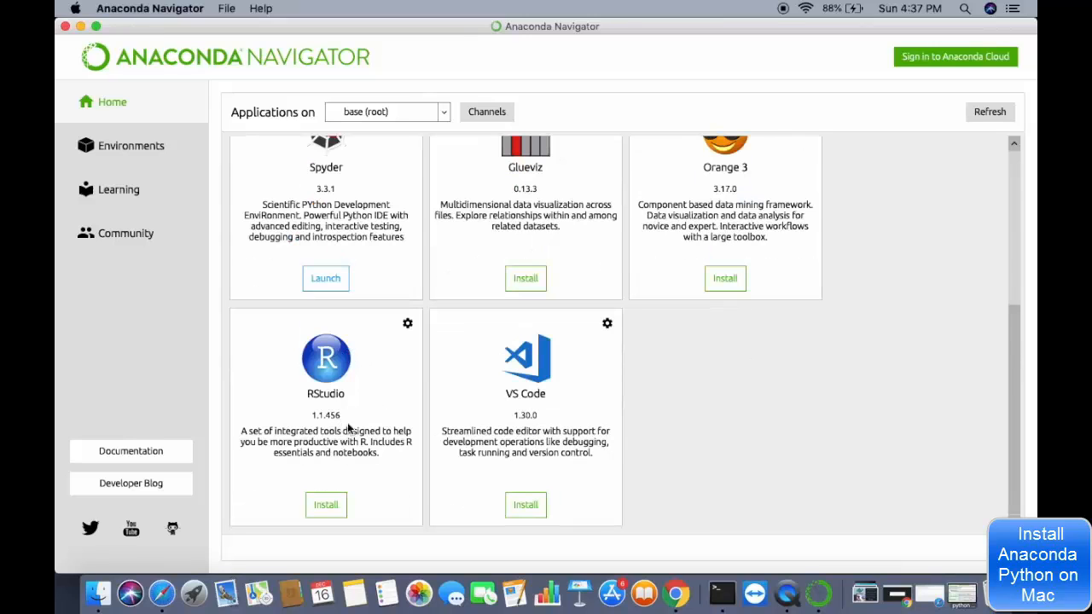
left_click(325, 283)
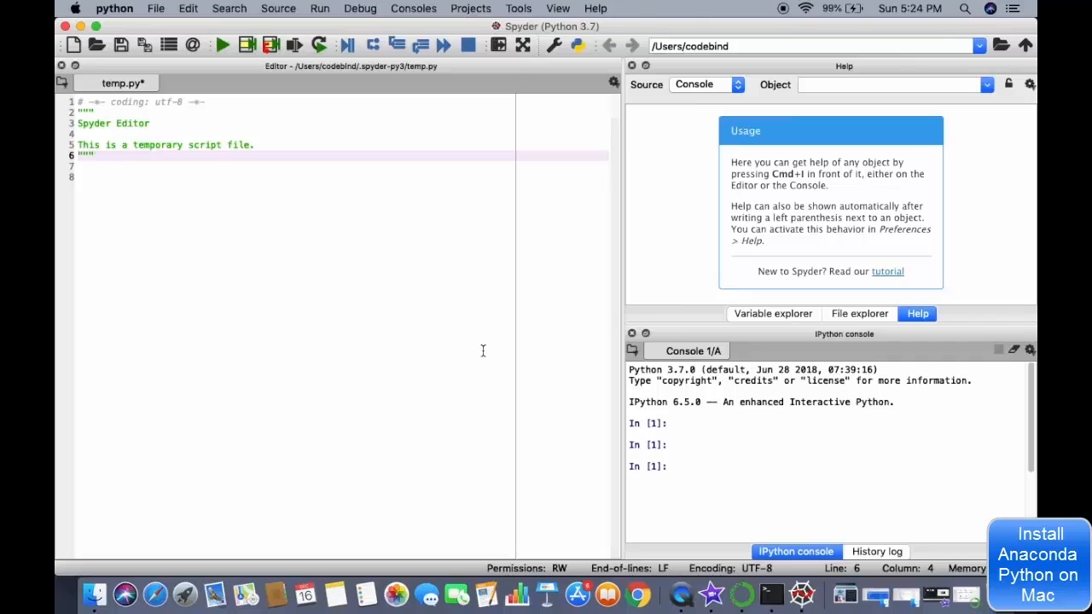
Add the line 2+2 below the header comment of temp.py in Spyder and run only that line.
key("Return")
key("Return")
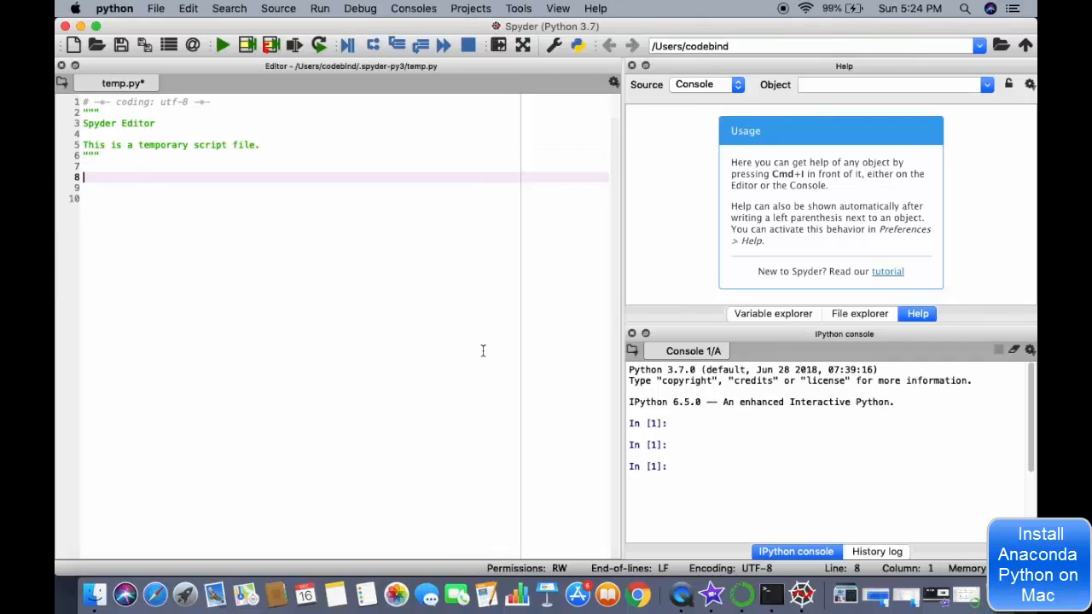
type("2+2")
triple_click(101, 176)
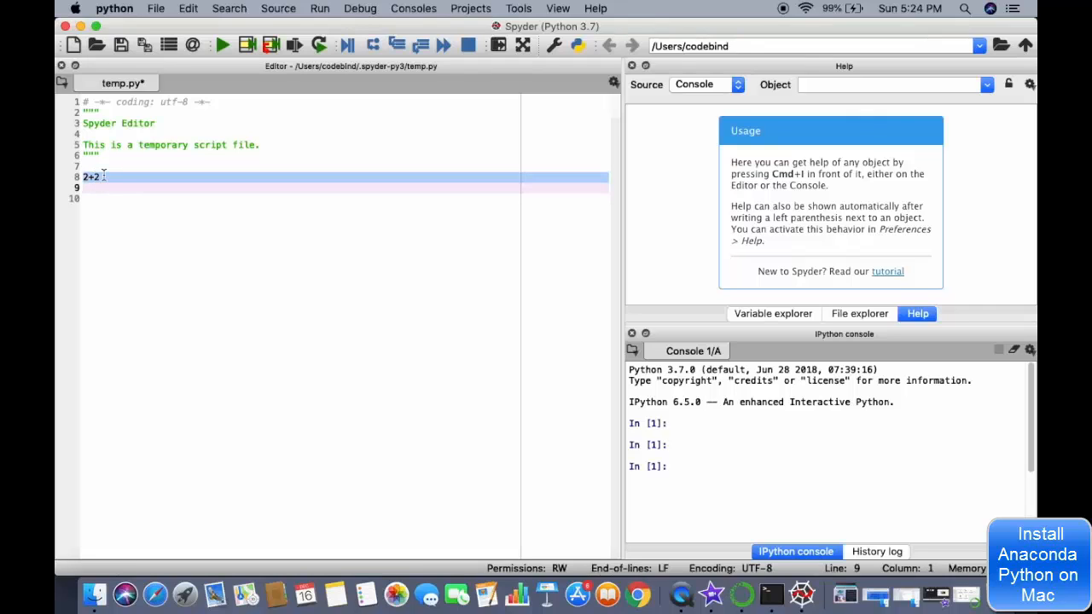
key("F9")
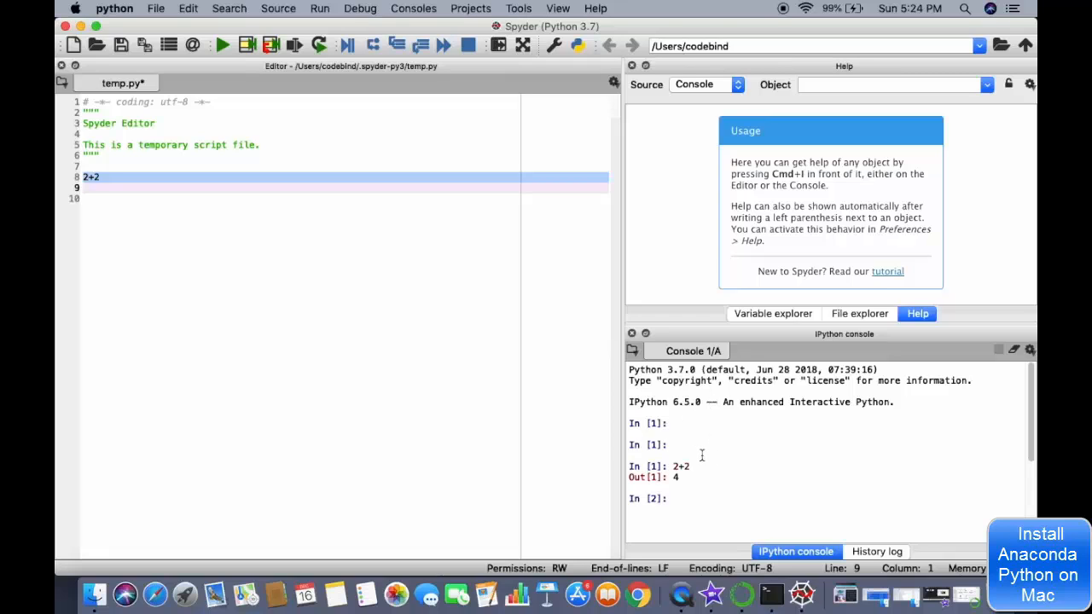
Evaluate 2+2 and run import numpy as np in Spyder's IPython console.
left_click(690, 499)
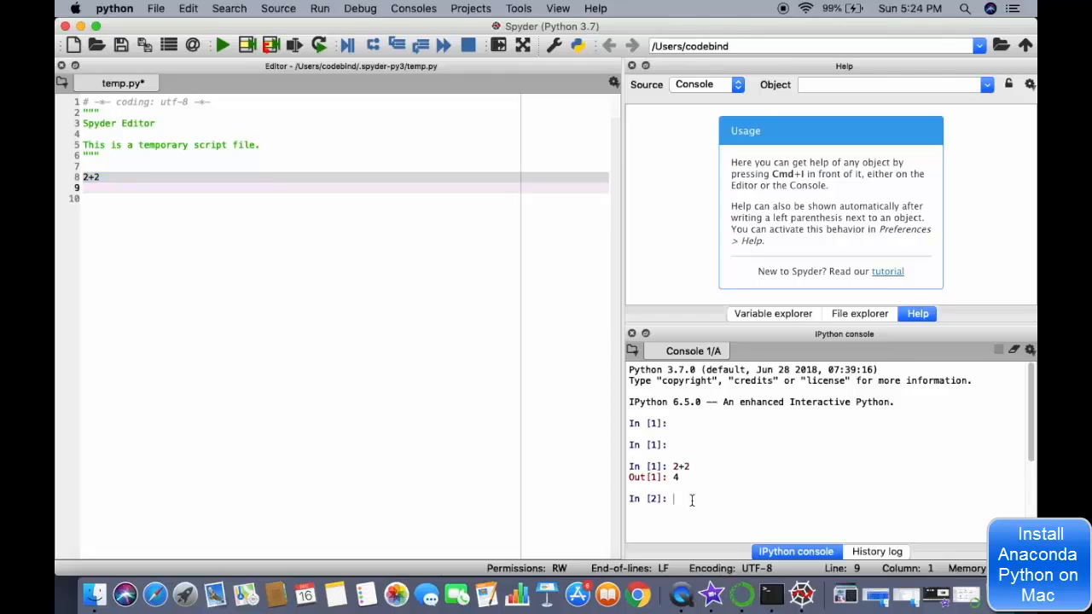
type("2+2")
key("Return")
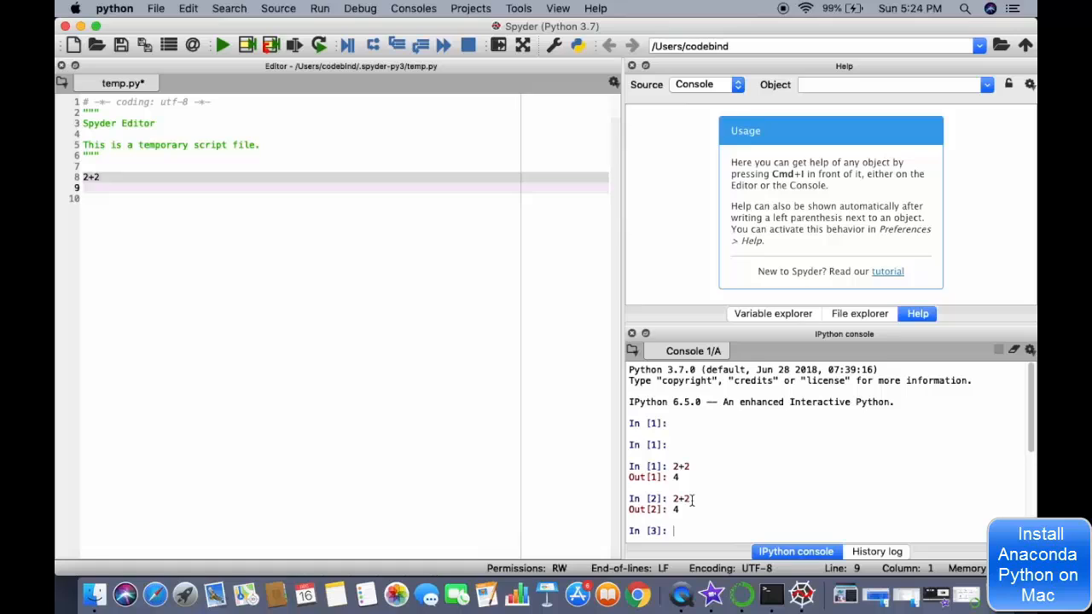
type("import numpy as np")
key("Return")
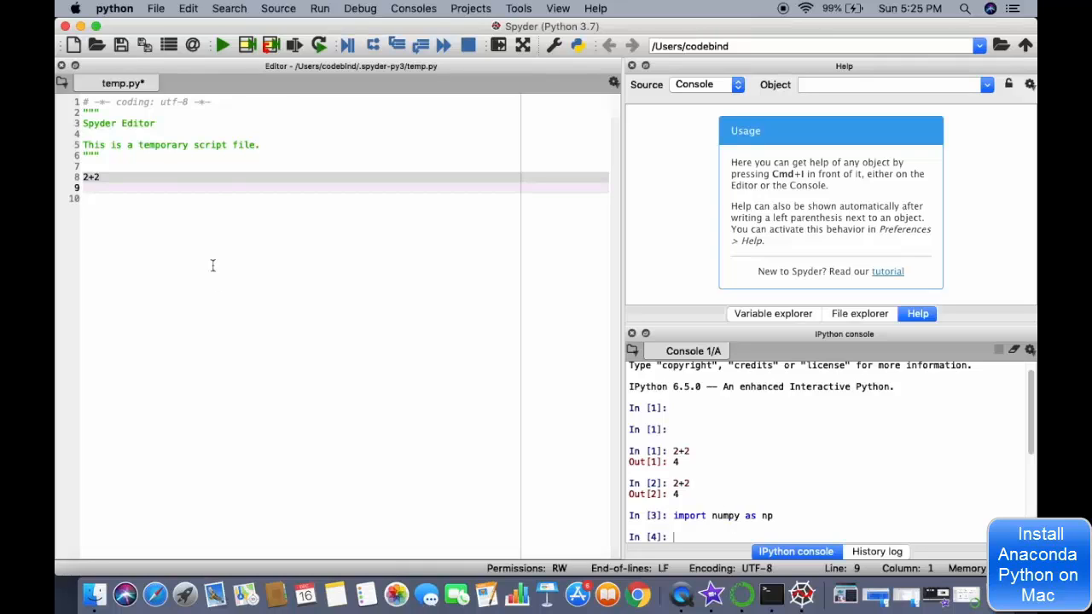
Close Spyder and check the installed conda version by running conda info in Terminal.
left_click(66, 27)
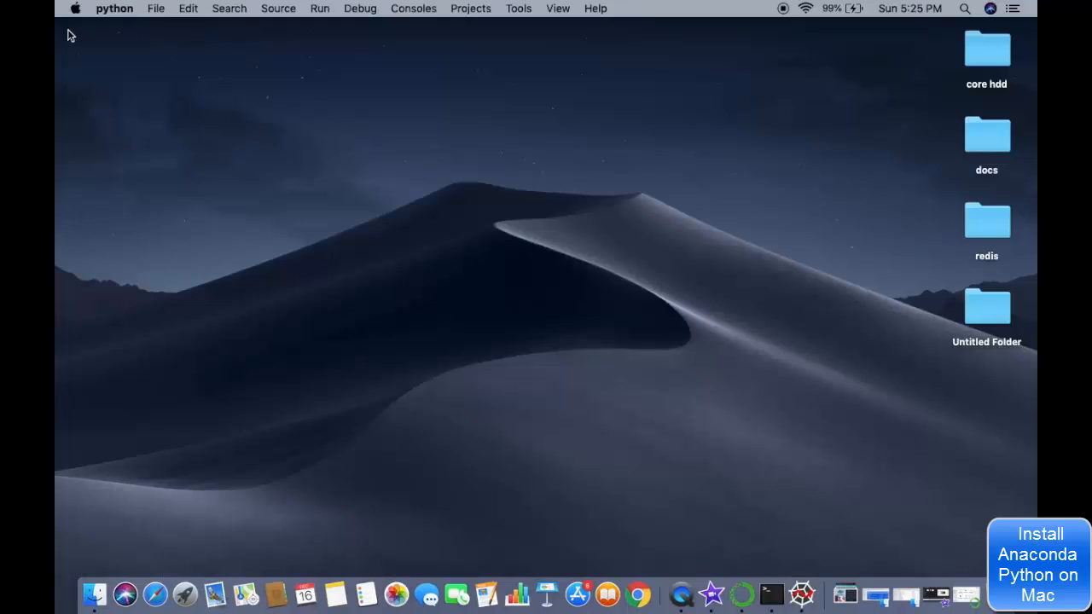
left_click(770, 590)
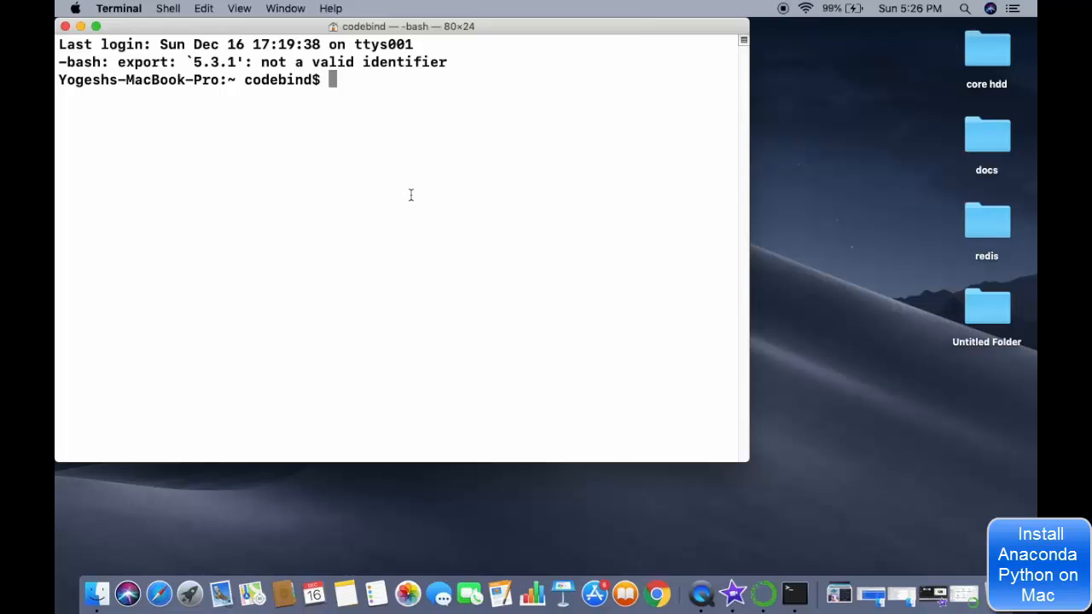
type("conda info")
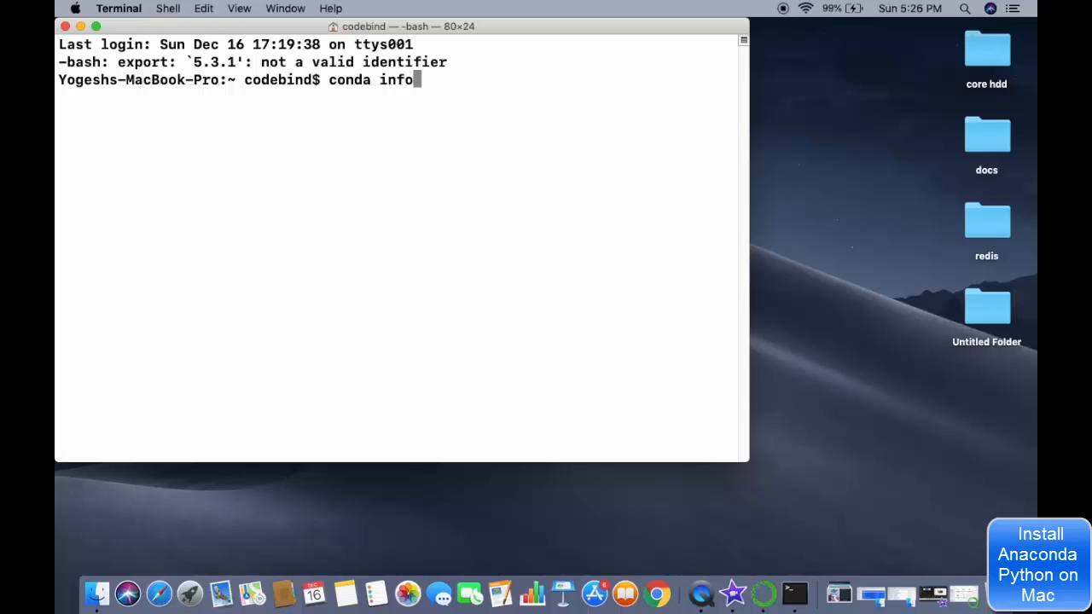
key("Return")
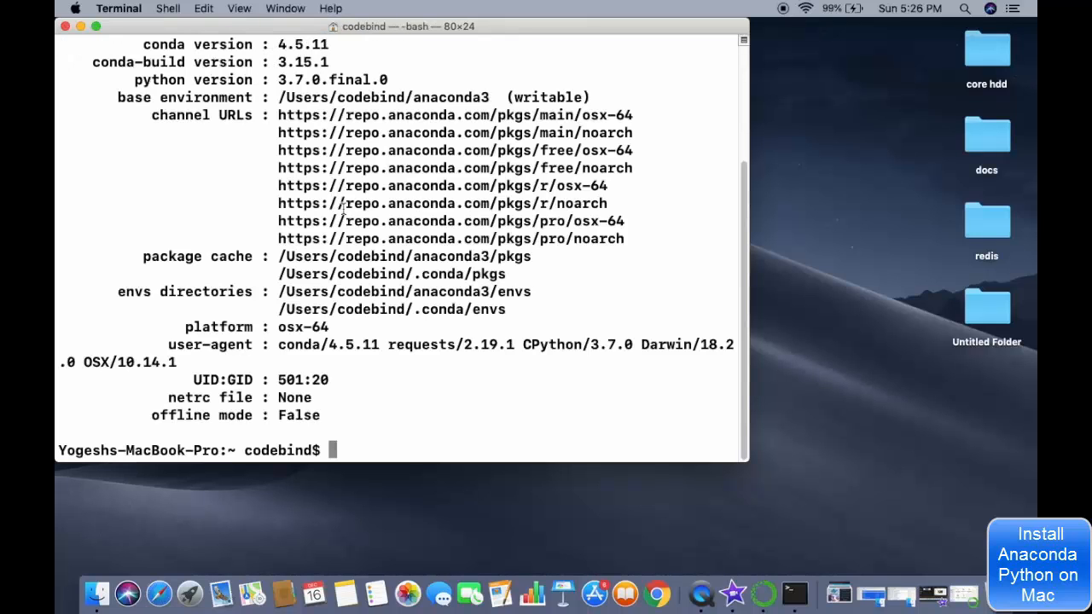
scroll(264, 217, "up", 2)
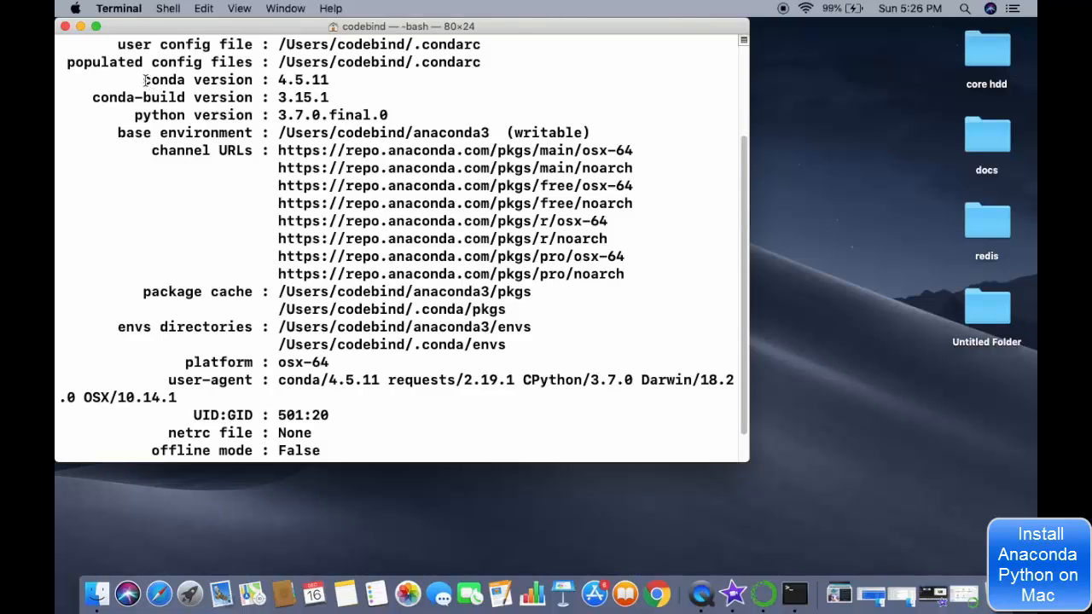
left_click_drag(143, 80, 330, 79)
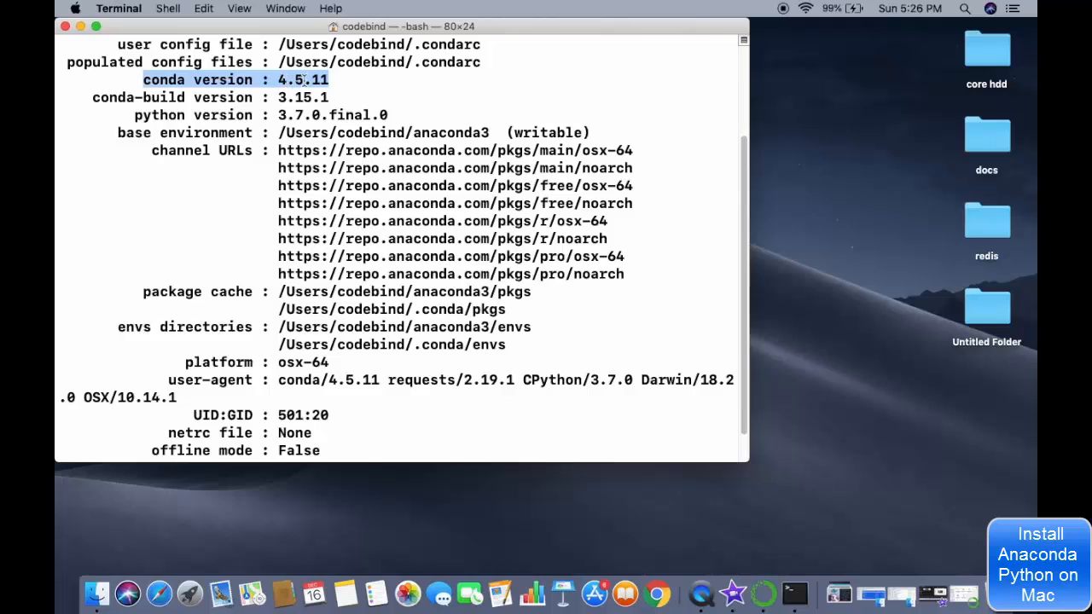
Open a new Terminal window and launch Spyder by running the command spyder.
left_click(416, 175)
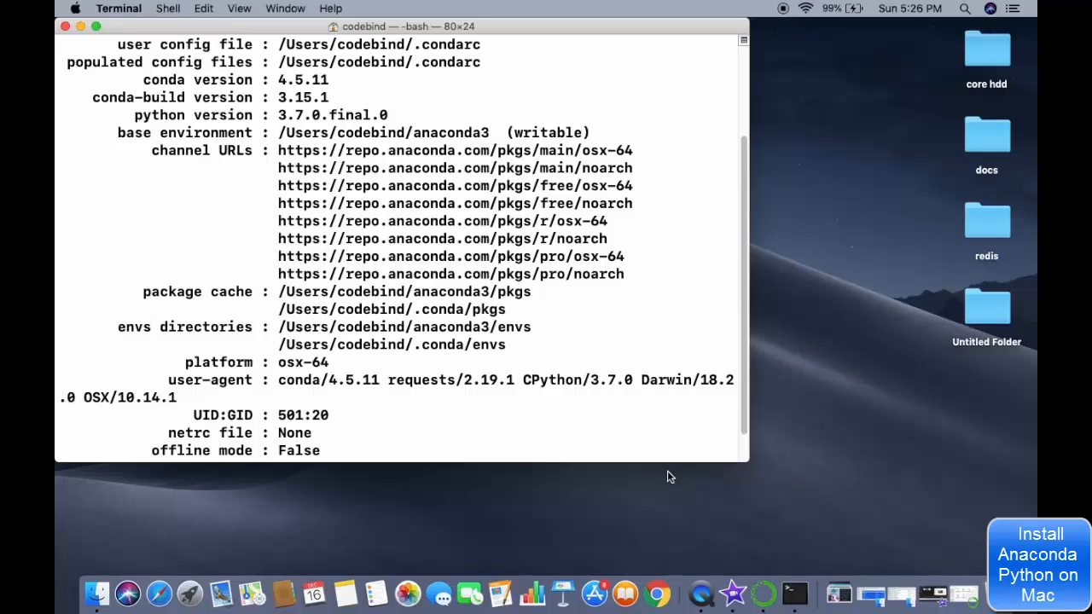
right_click(792, 590)
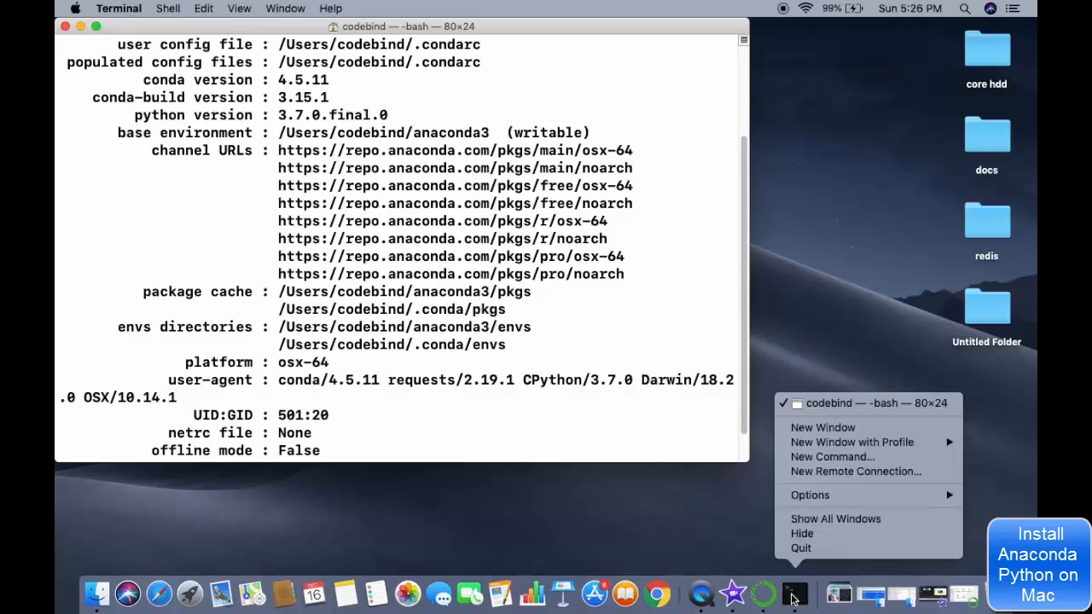
left_click(817, 429)
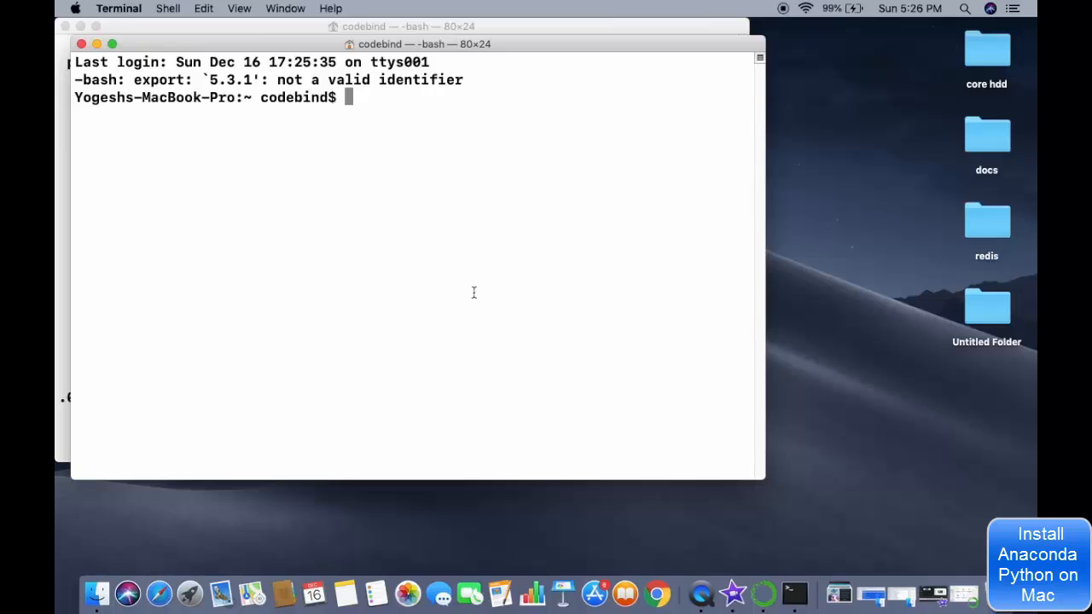
type("spyder")
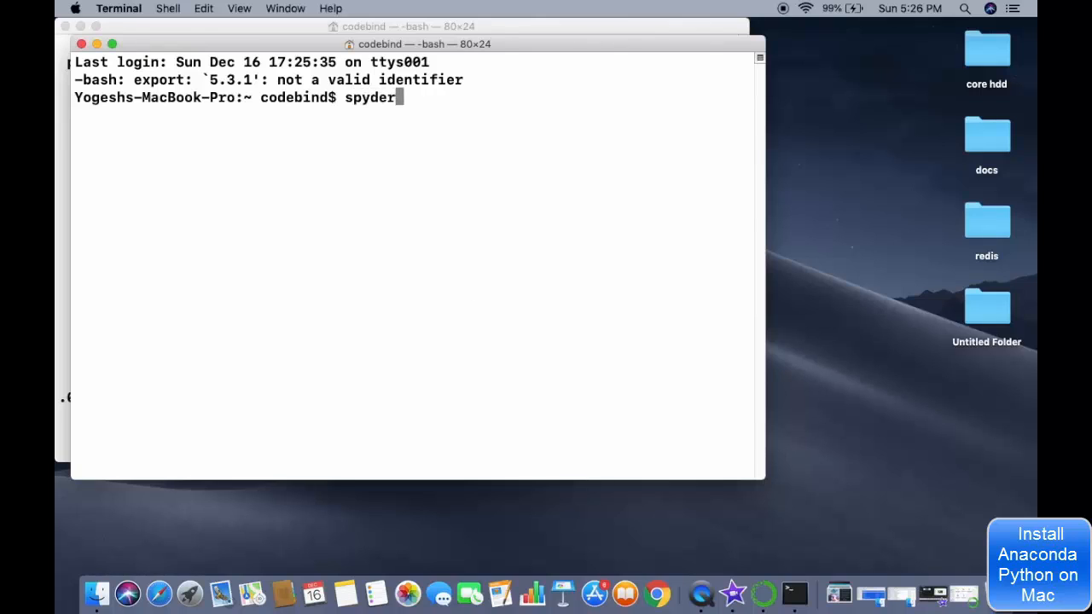
key("Return")
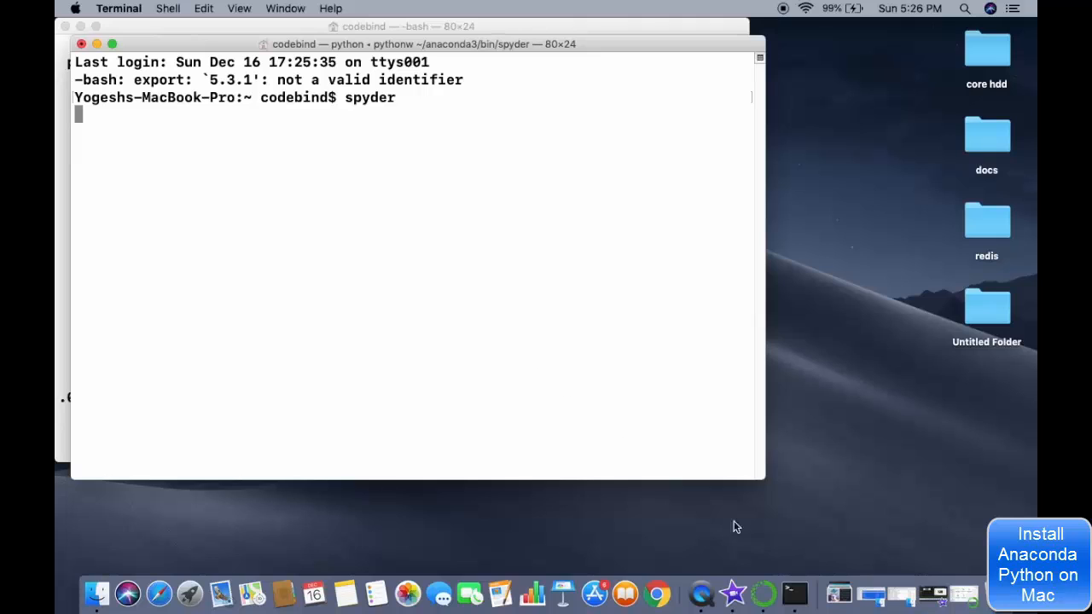
Open another new Terminal window and start the notebook server by running jupyter notebook.
right_click(794, 597)
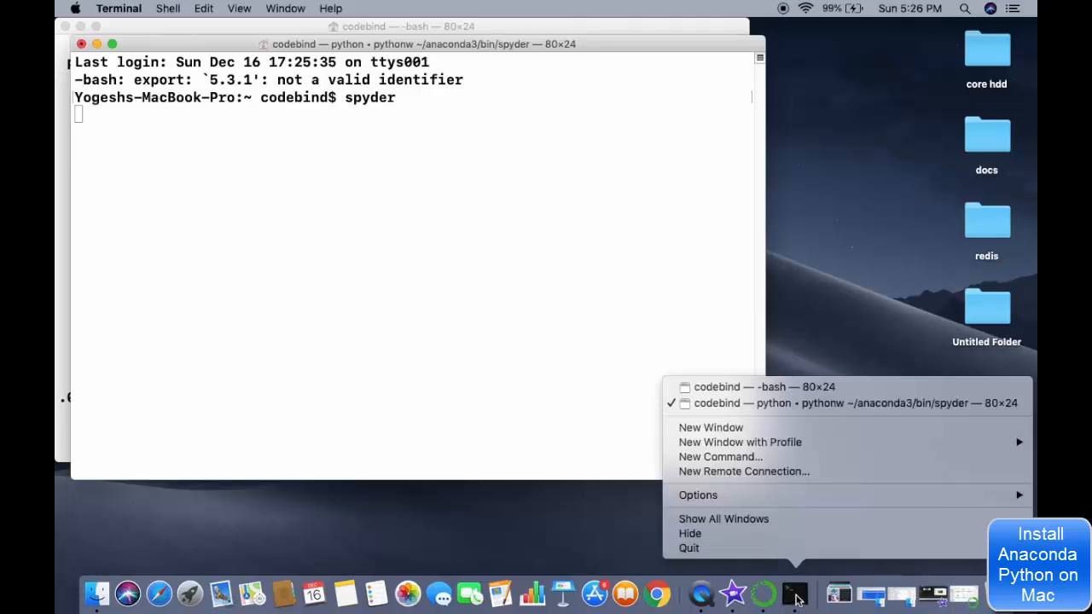
left_click(735, 430)
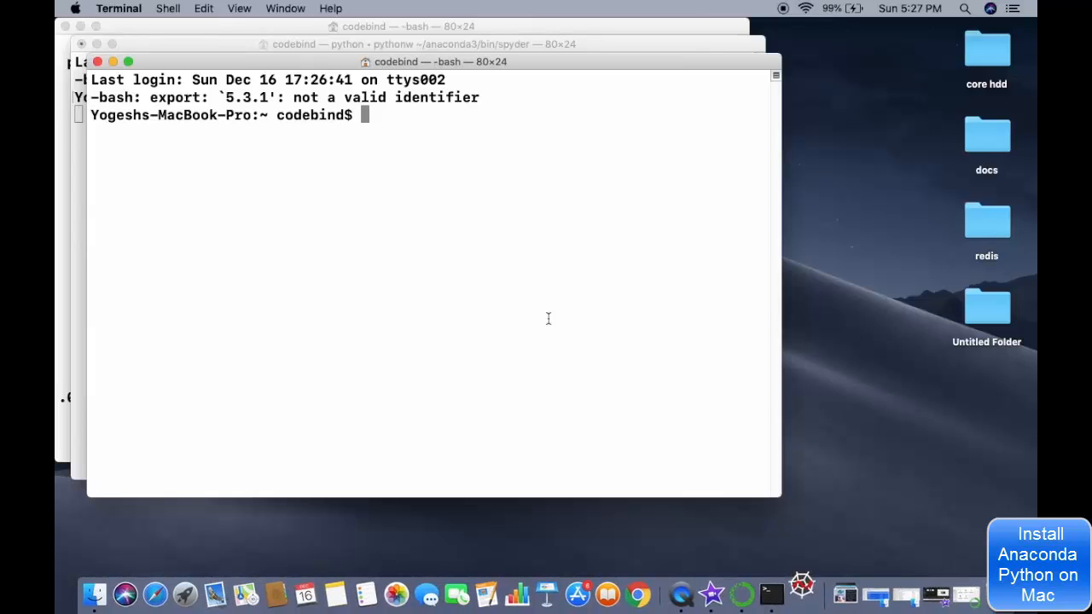
type("jp")
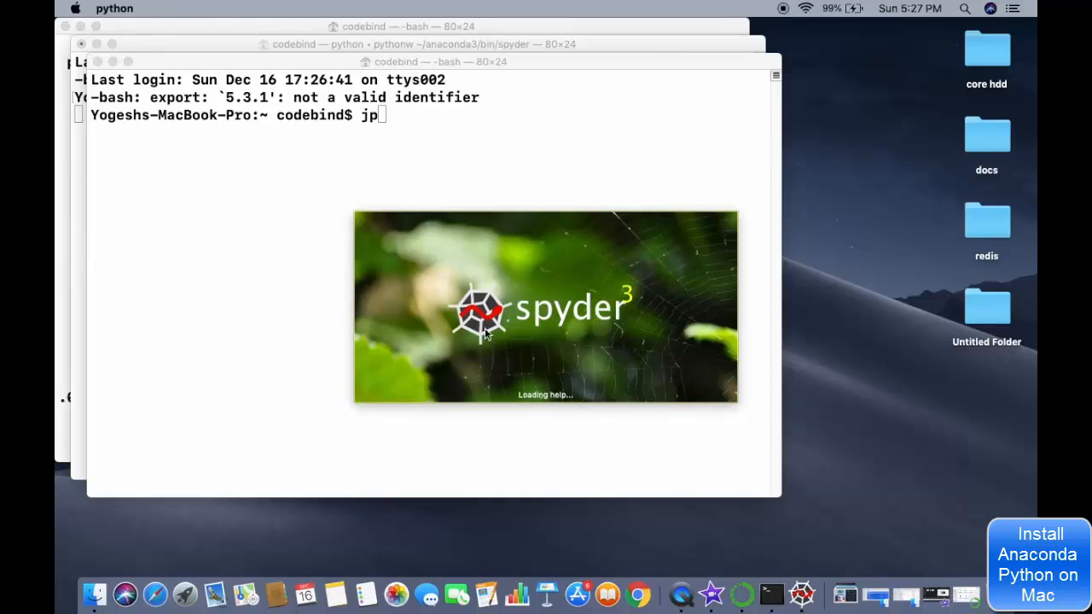
left_click(293, 256)
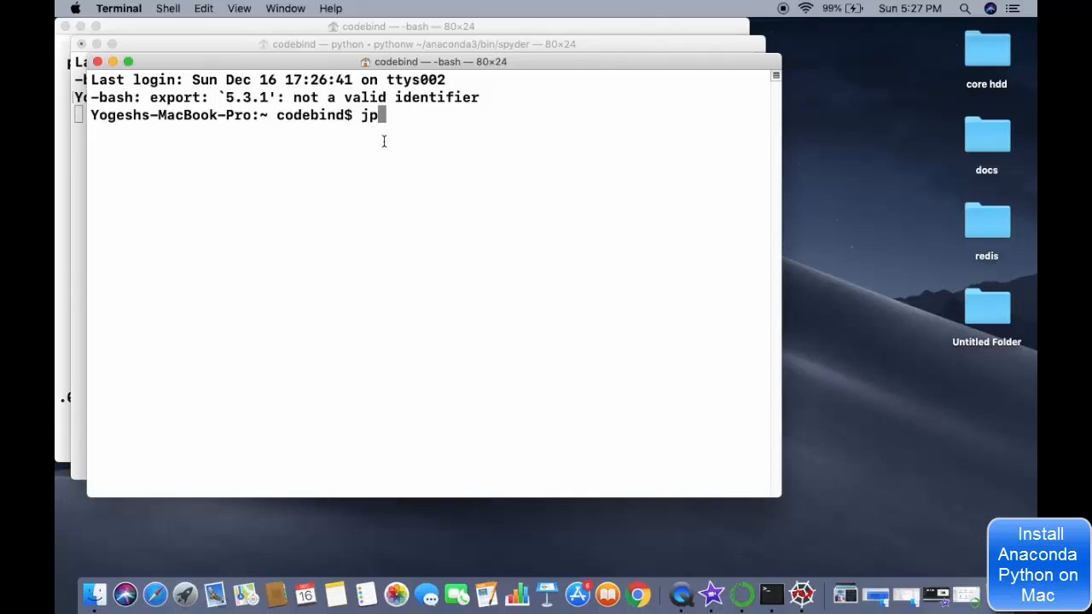
type("jp")
key("BackSpace")
type("upyter notebook")
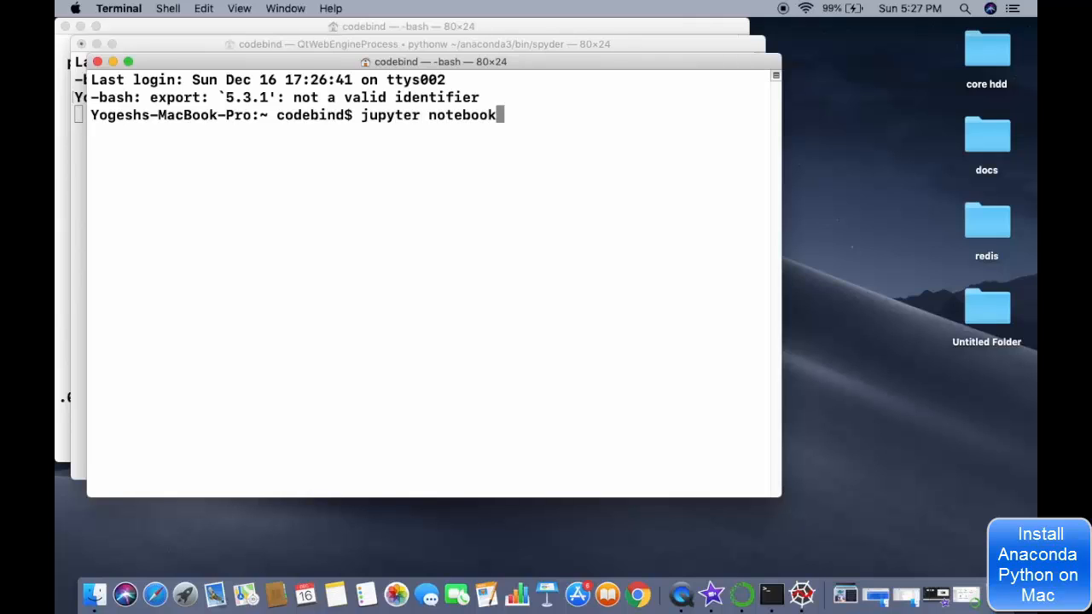
key("Return")
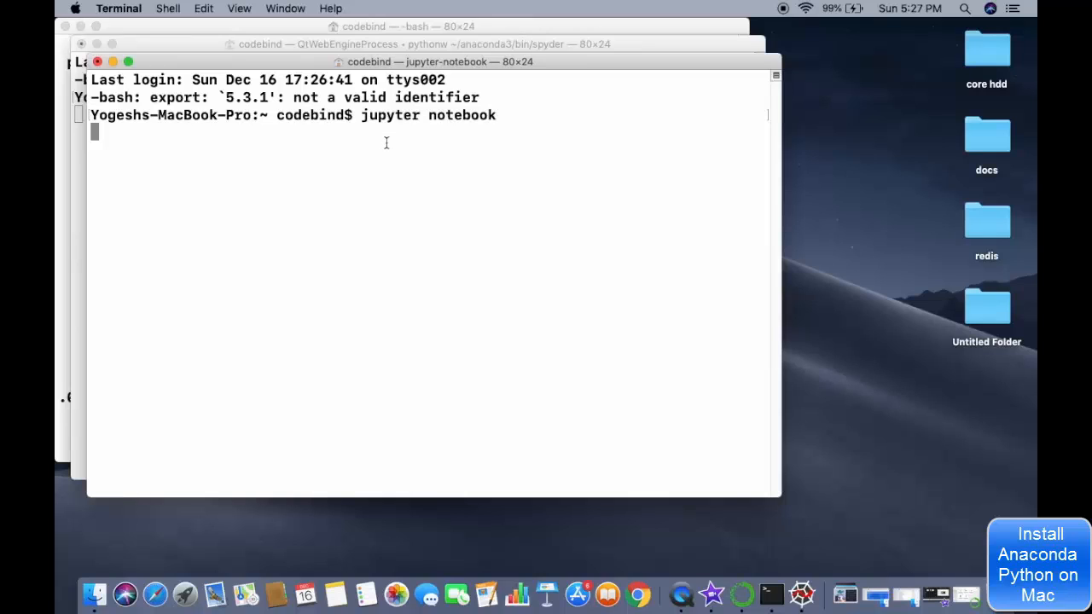
Switch to the Spyder window and dismiss its update notice.
left_click(801, 595)
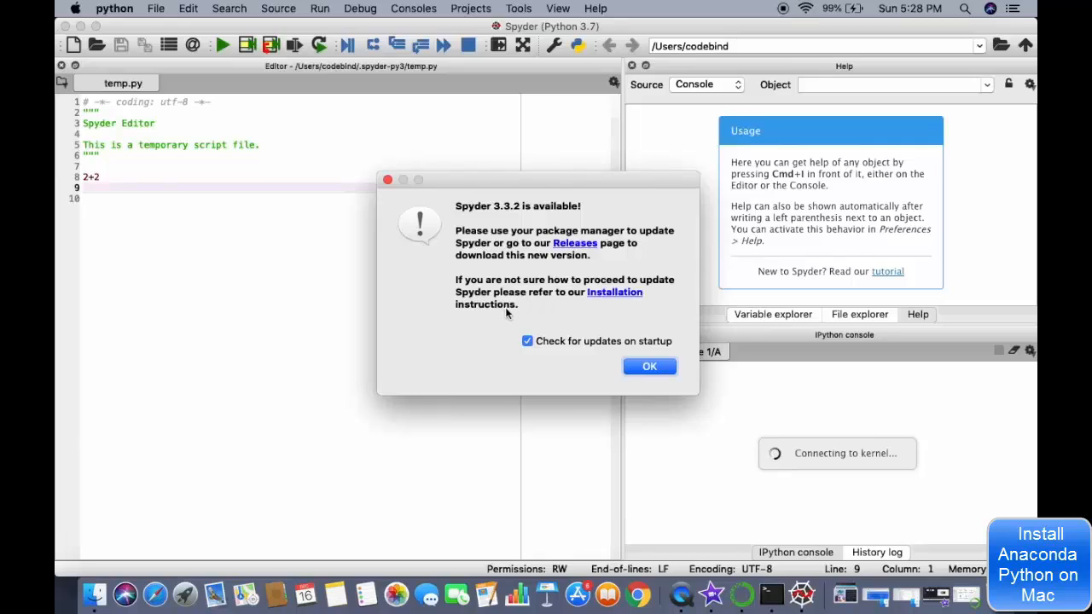
left_click(651, 366)
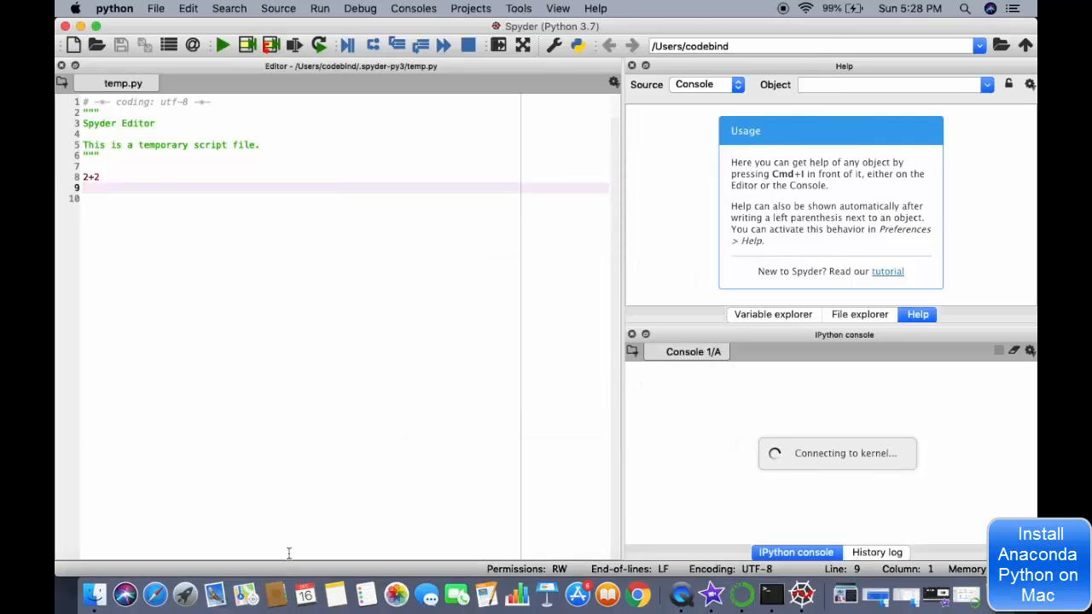
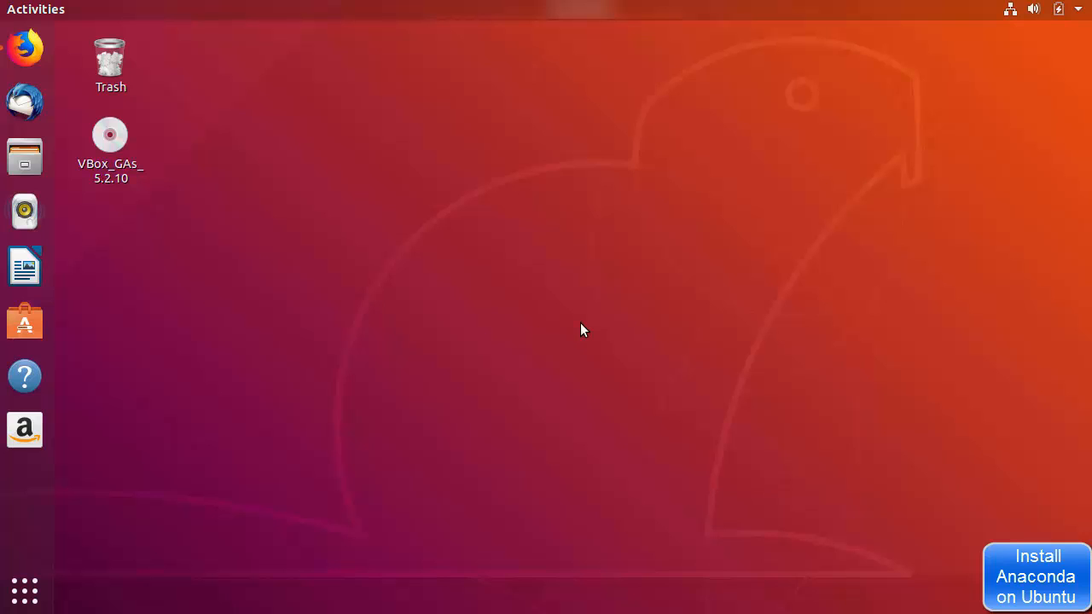
Switch to Firefox on Ubuntu, go to the Anaconda home page from the anaconda.com search results and open its Downloads page.
left_click(25, 49)
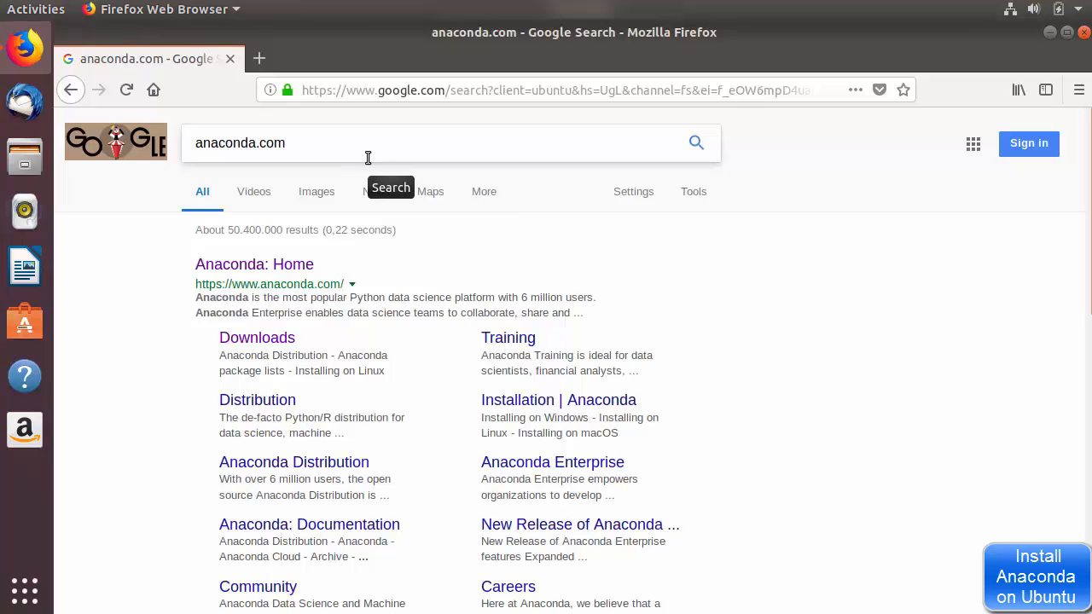
left_click(280, 266)
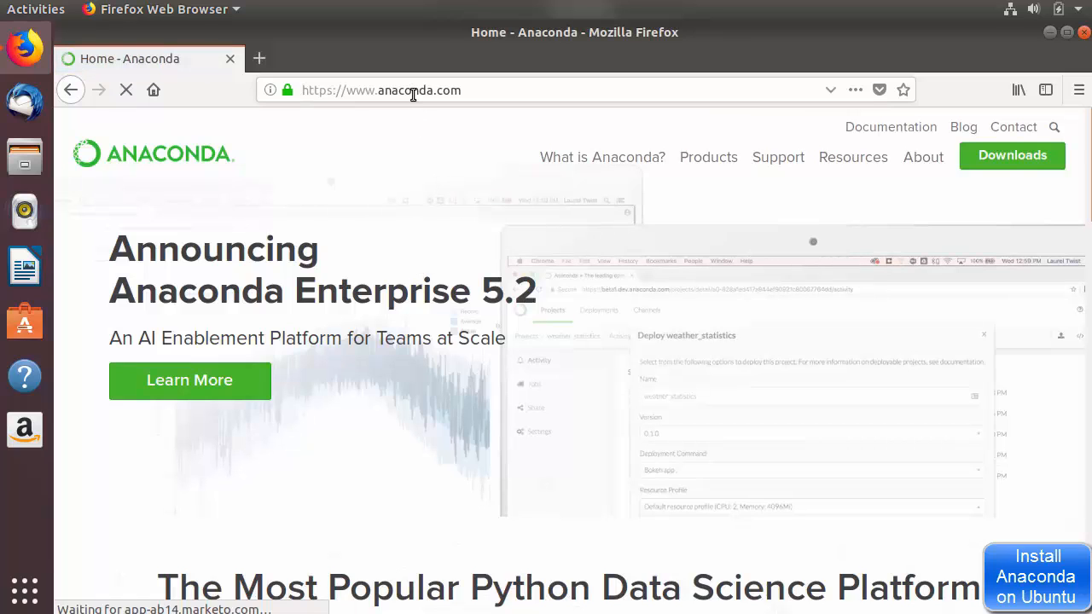
left_click(1019, 162)
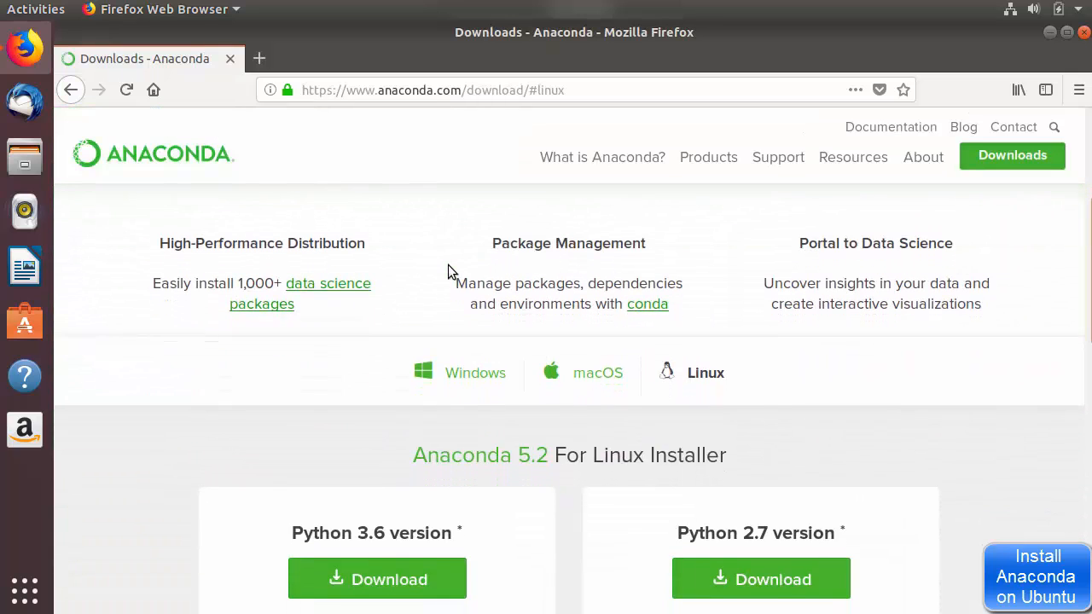
Save the Python 3.6 version of the Anaconda 5.2 Linux installer, dismiss the cheat sheet form and check the browser's recent downloads.
scroll(448, 264, "down", 1)
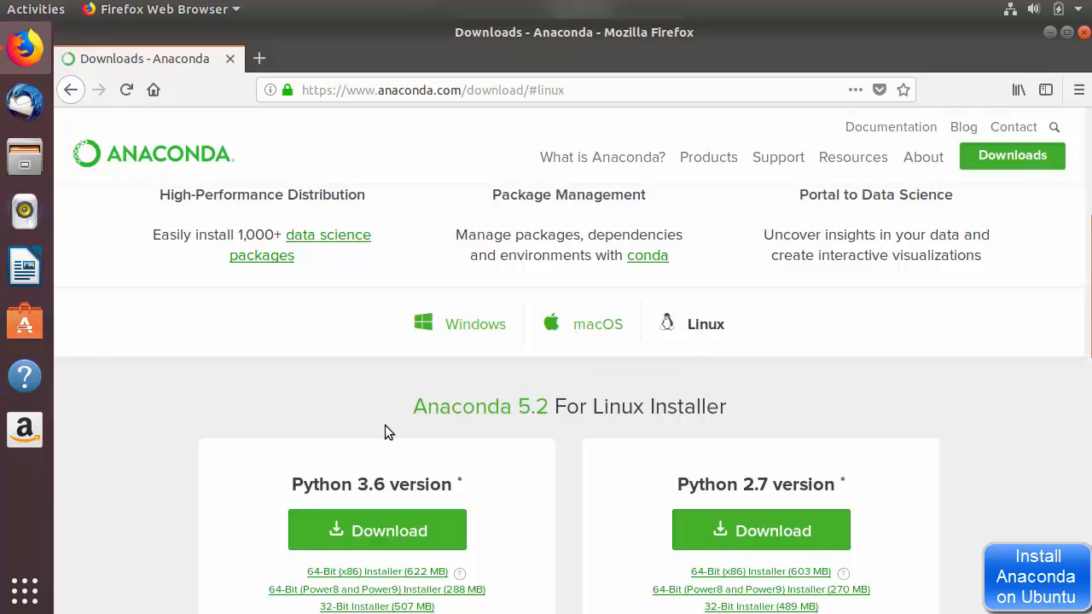
scroll(543, 400, "down", 2)
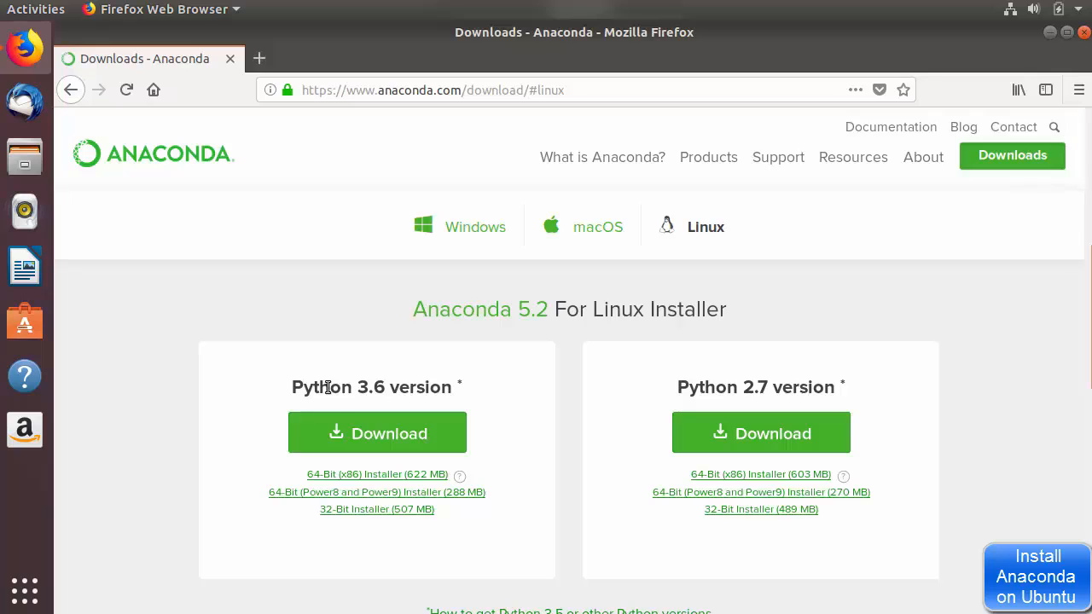
left_click(357, 433)
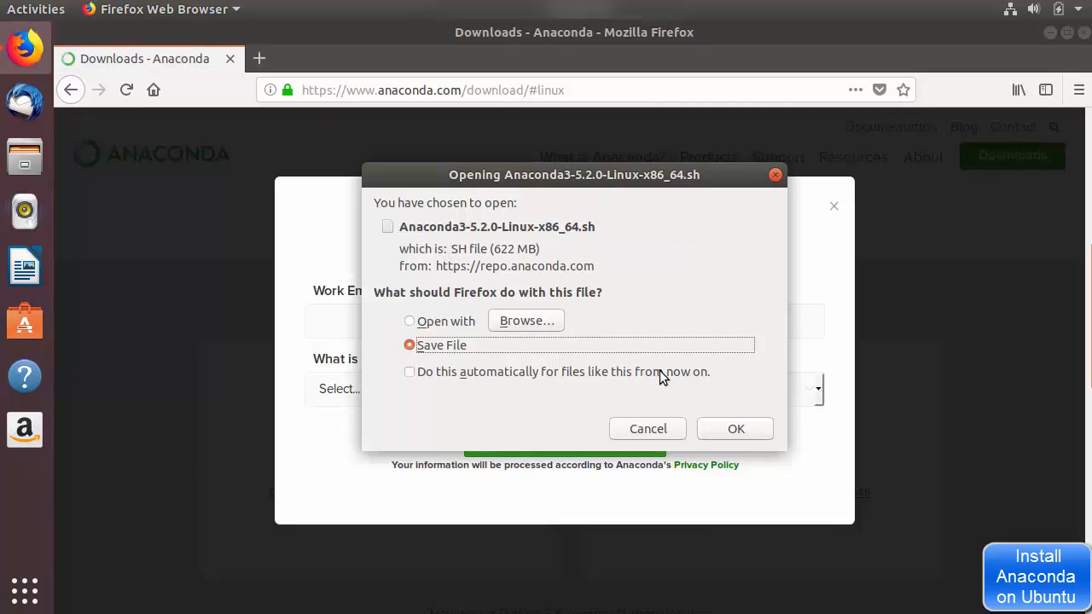
left_click(714, 430)
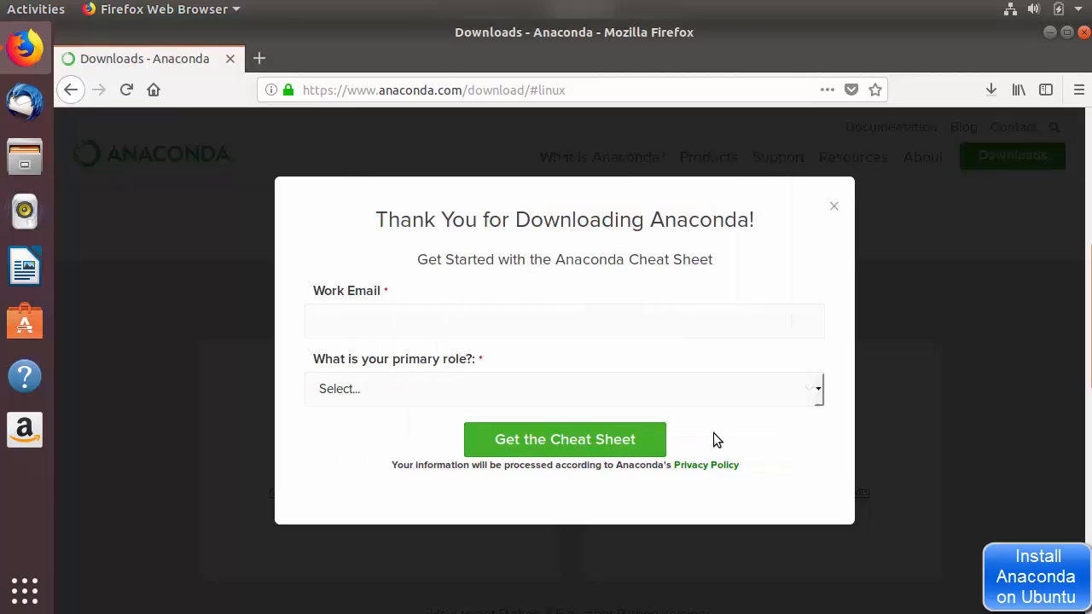
left_click(833, 208)
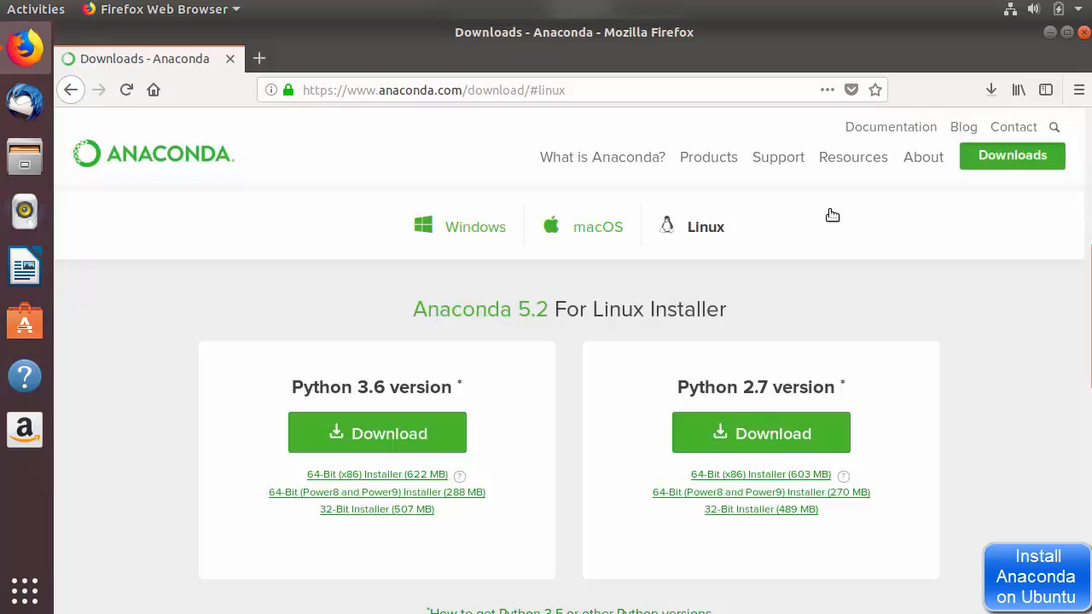
left_click(991, 89)
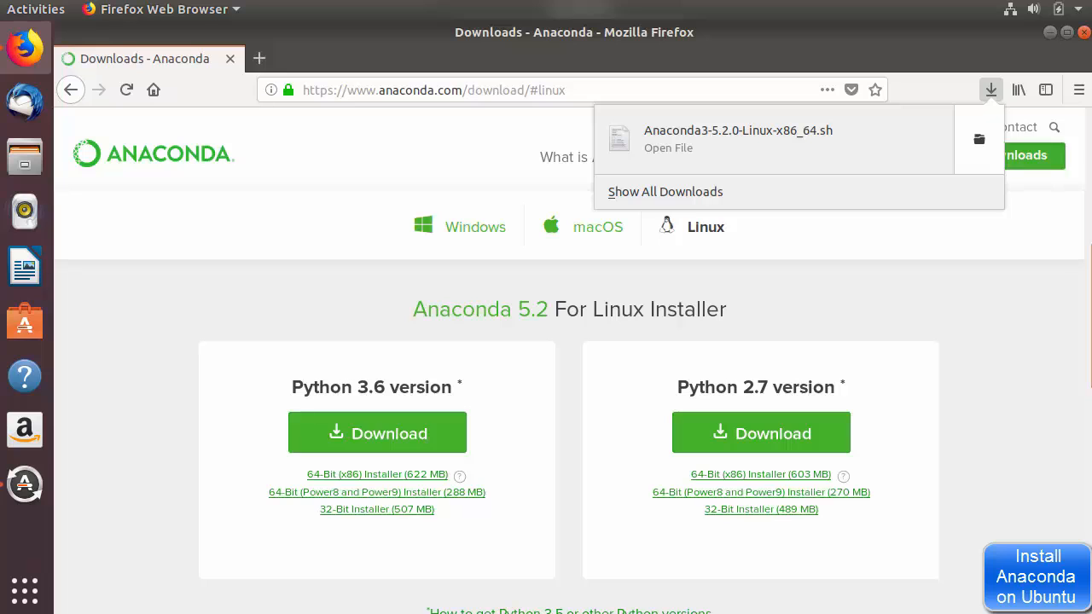
Open the How to Install ANACONDA guide in a new browser tab and switch to that tab.
scroll(569, 358, "up", 1)
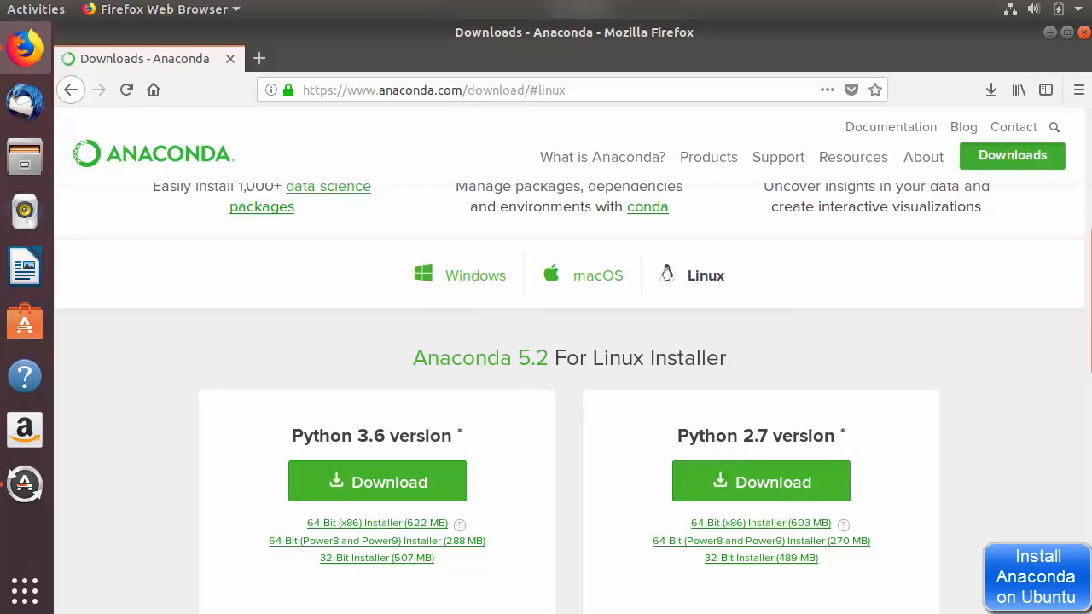
scroll(570, 416, "down", 5)
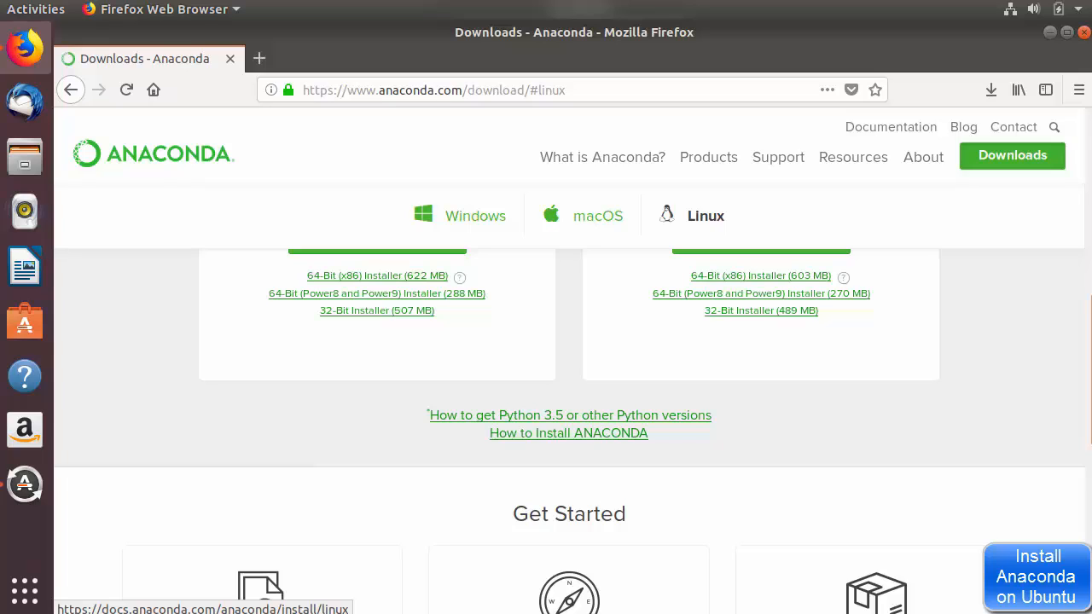
middle_click(568, 432)
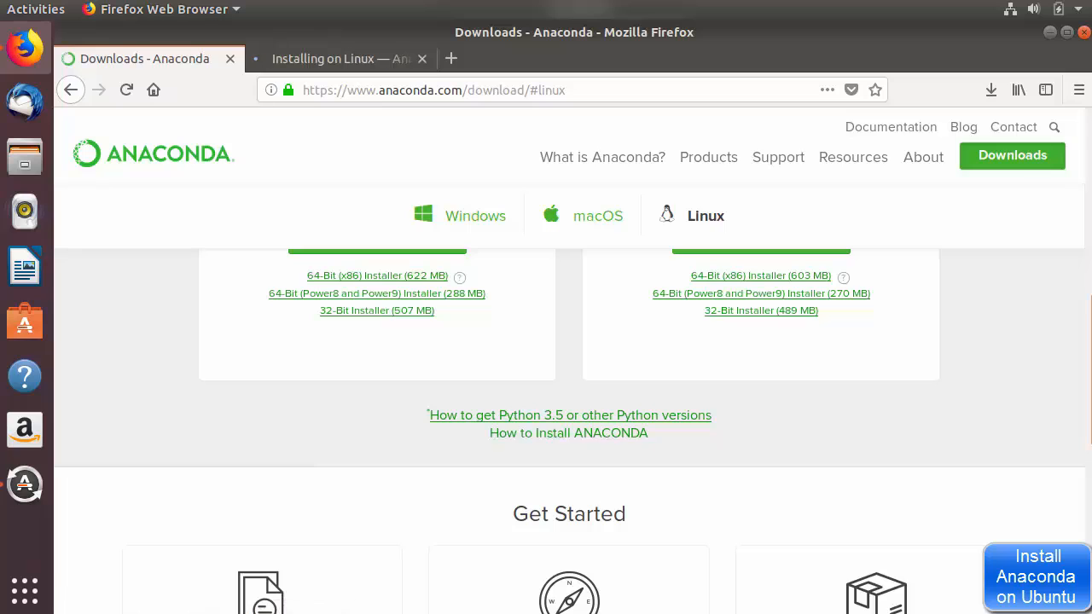
key("ctrl+Tab")
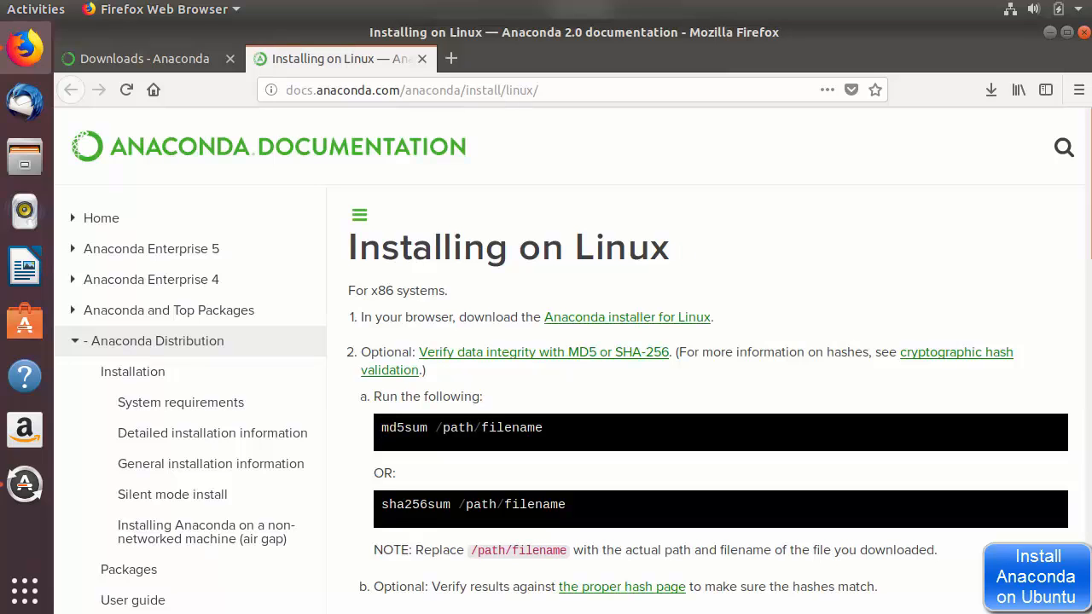
Examine the Linux installation guide, highlighting the md5sum check and the bash command that installs Anaconda for Python 3.6.
scroll(565, 361, "down", 1)
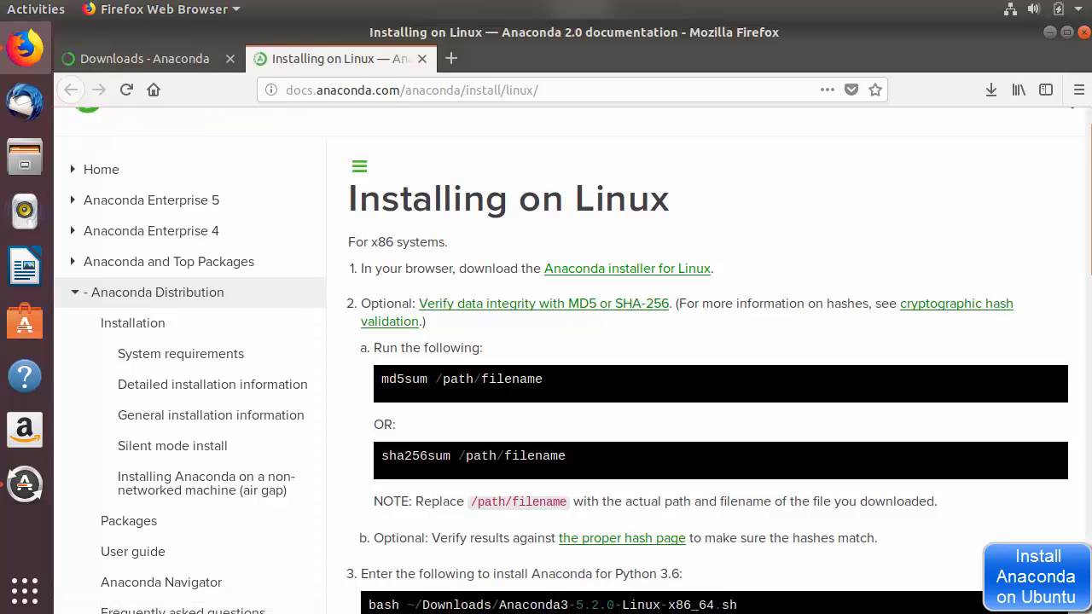
scroll(404, 333, "down", 1)
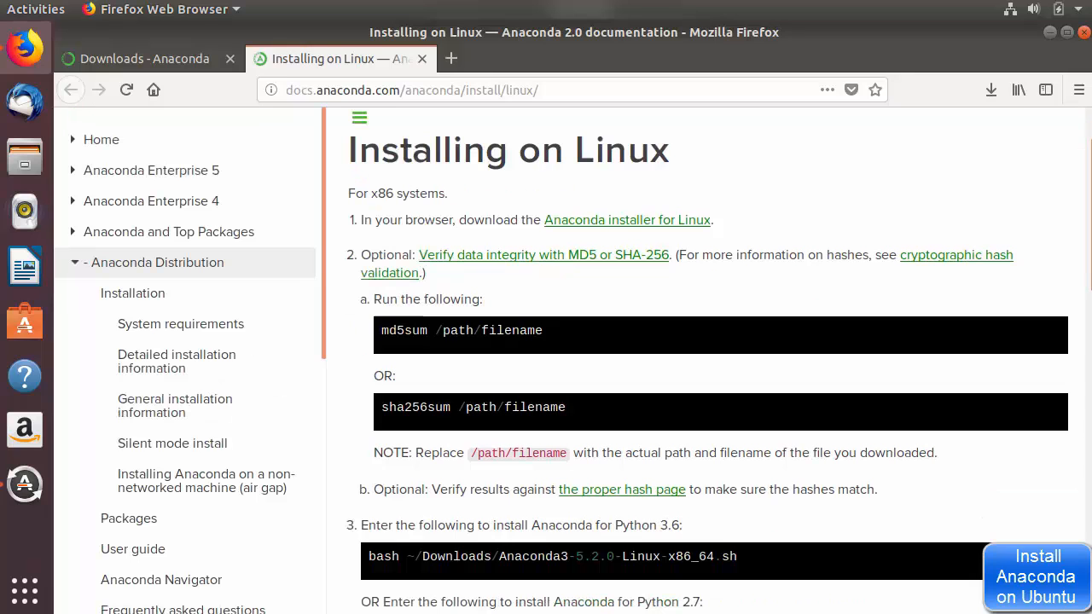
double_click(403, 330)
scroll(707, 361, "down", 3)
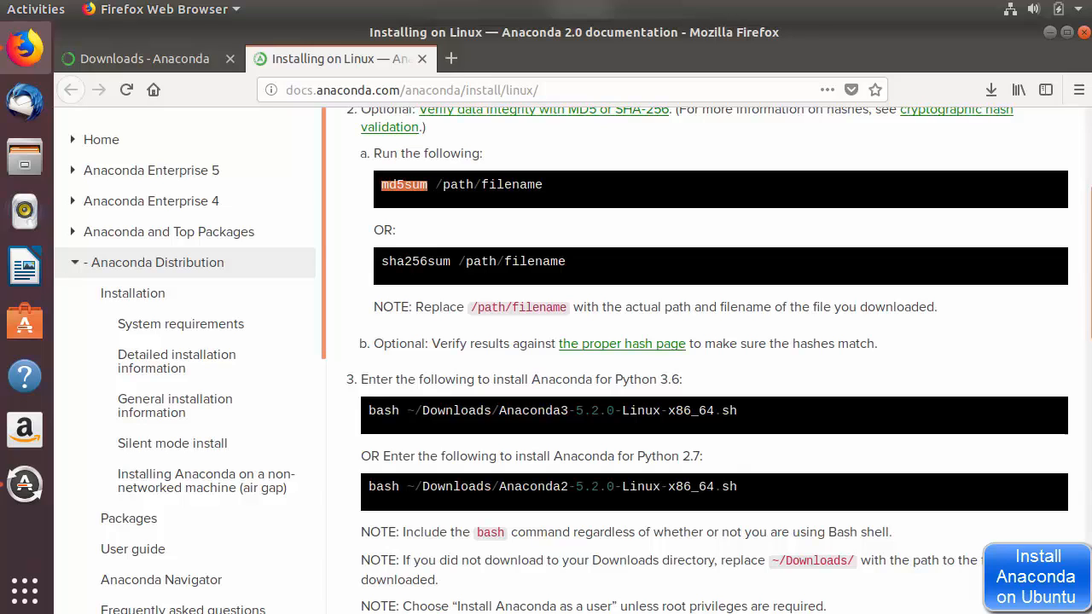
triple_click(375, 411)
triple_click(375, 411)
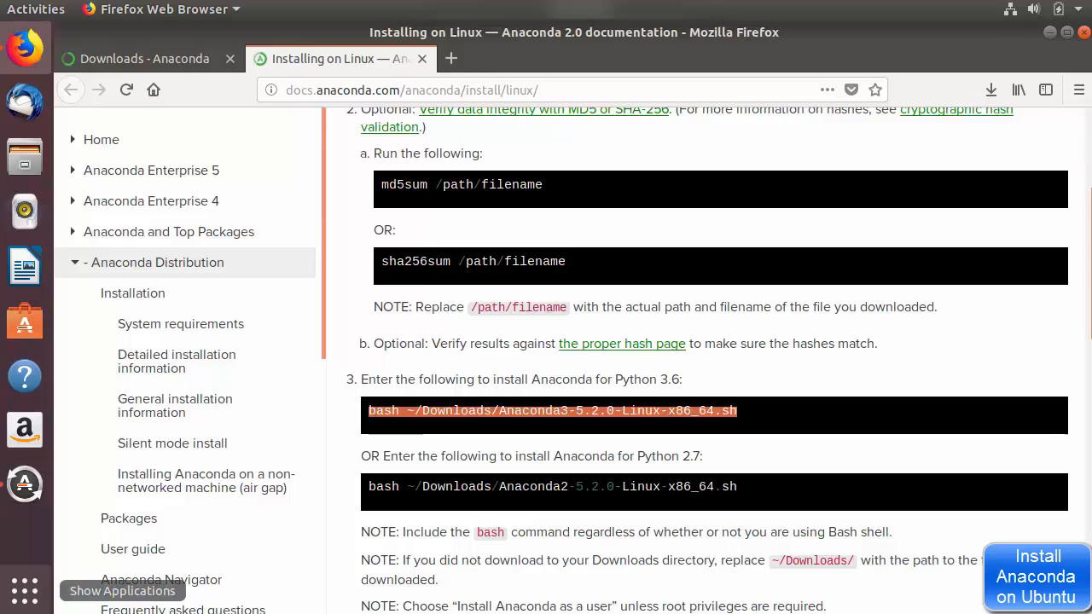
left_click(546, 418)
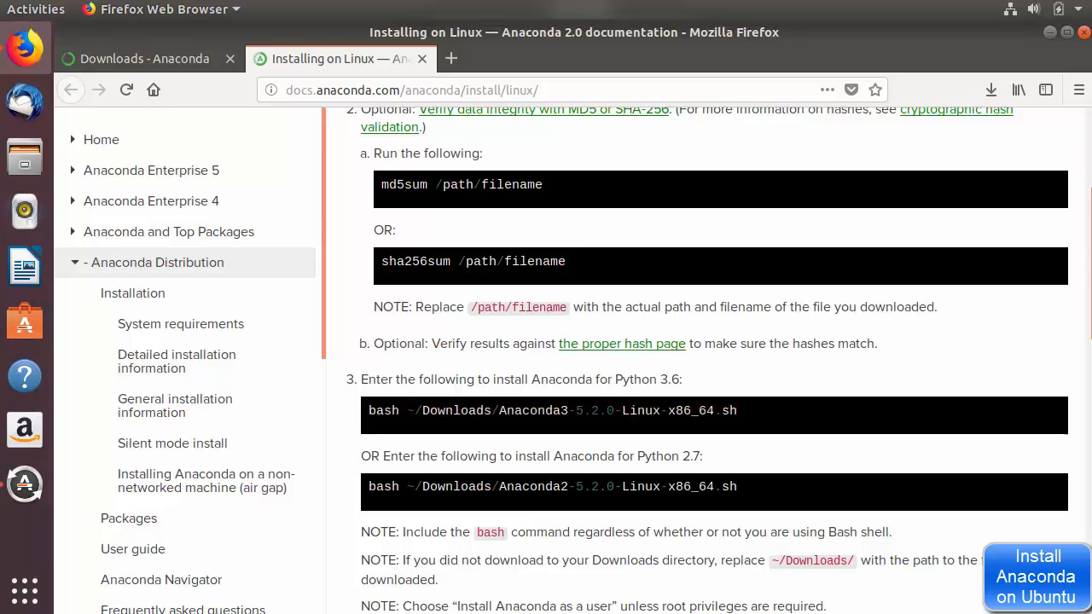
Switch to Terminal, finding it with the application search "te", and enlarge and reposition its window.
key("ctrl+alt+t")
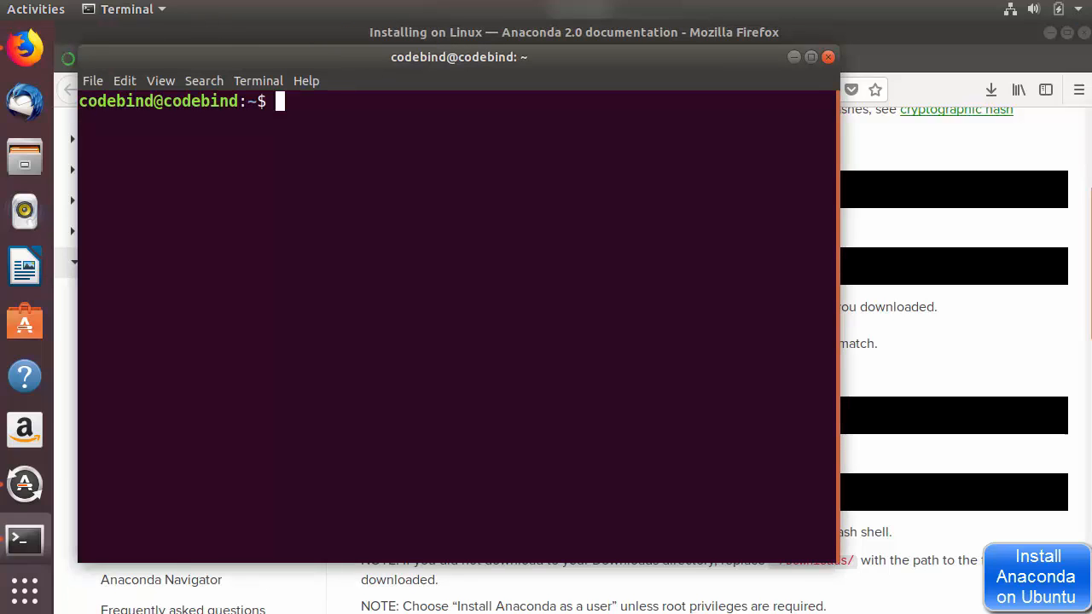
left_click(25, 591)
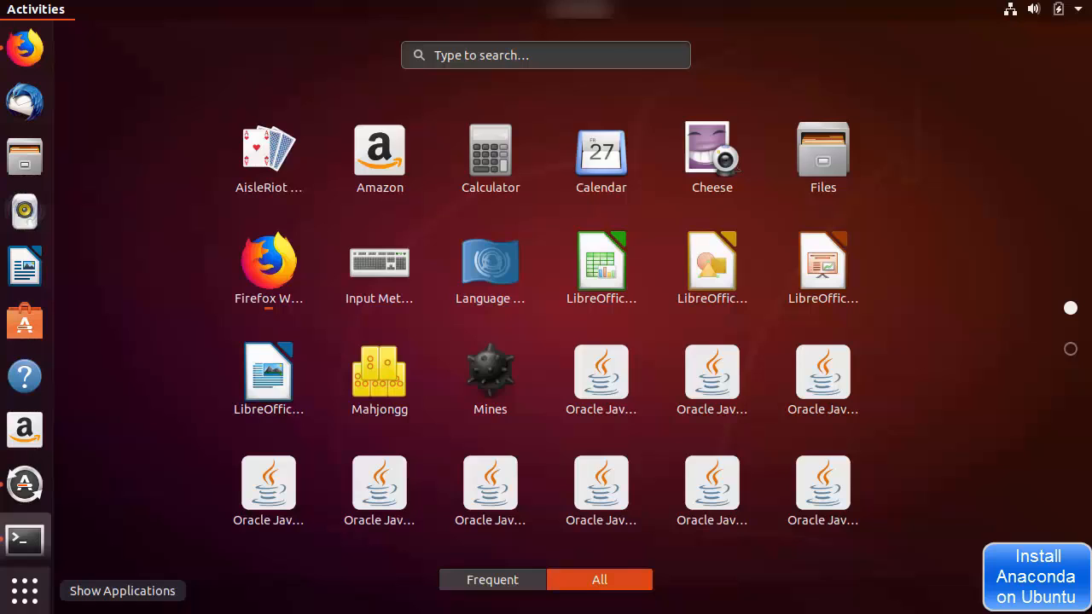
left_click(510, 56)
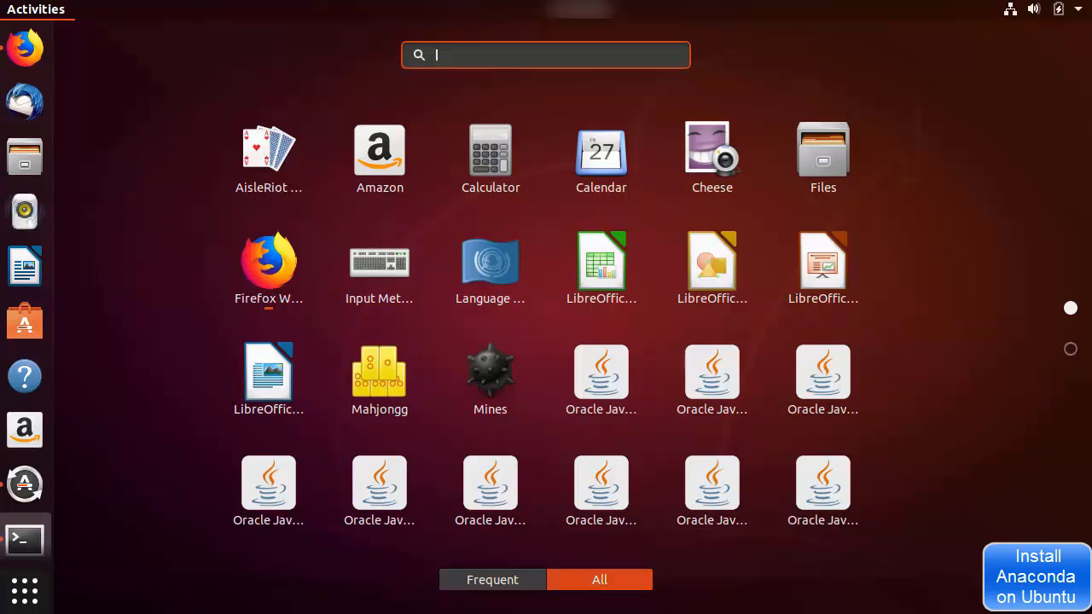
type("te")
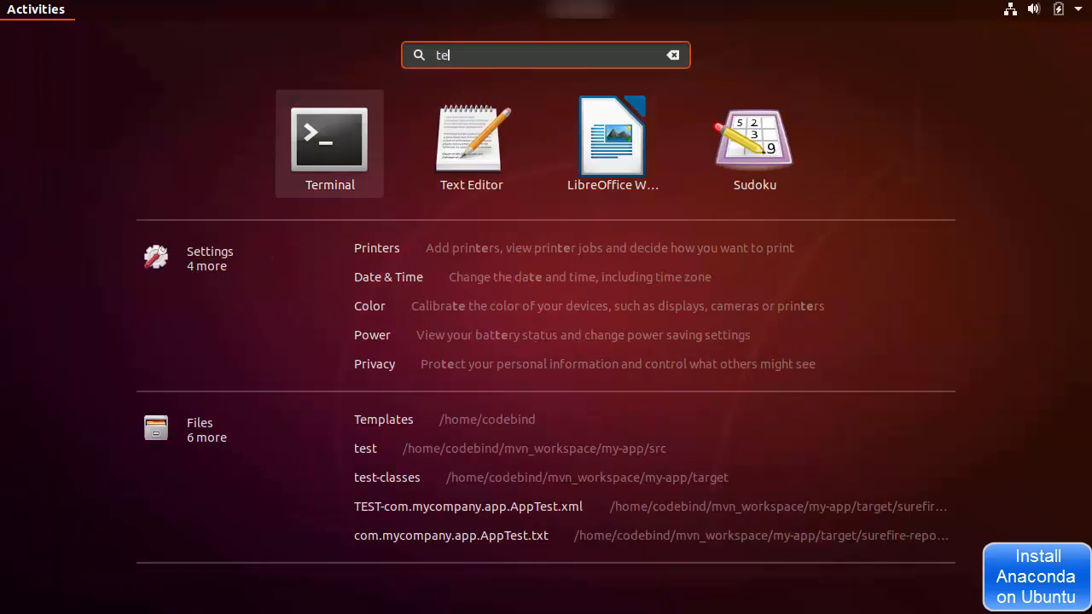
key("Return")
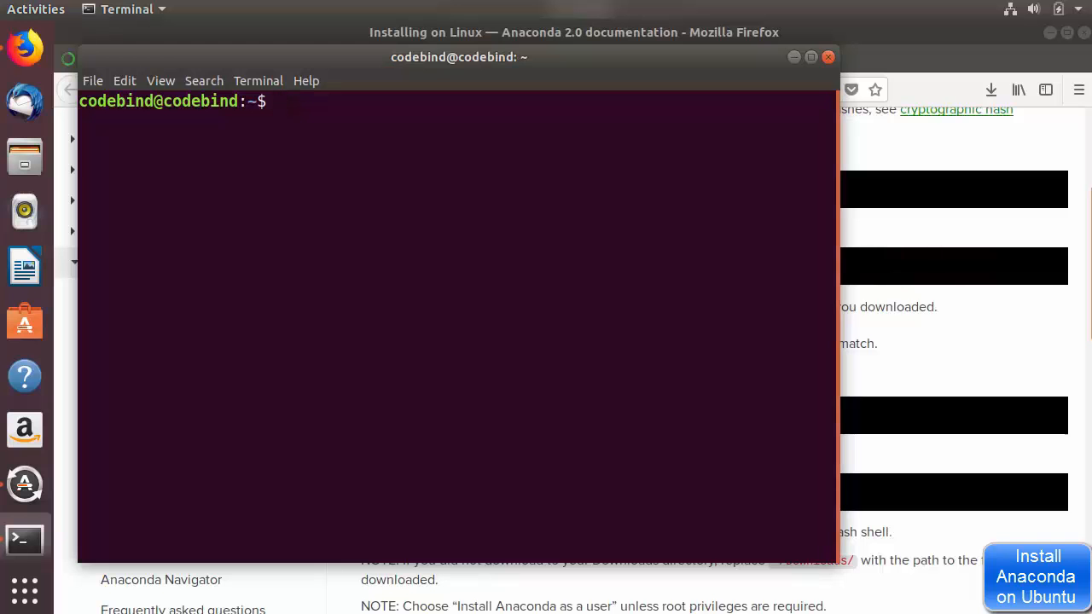
left_click_drag(840, 563, 961, 602)
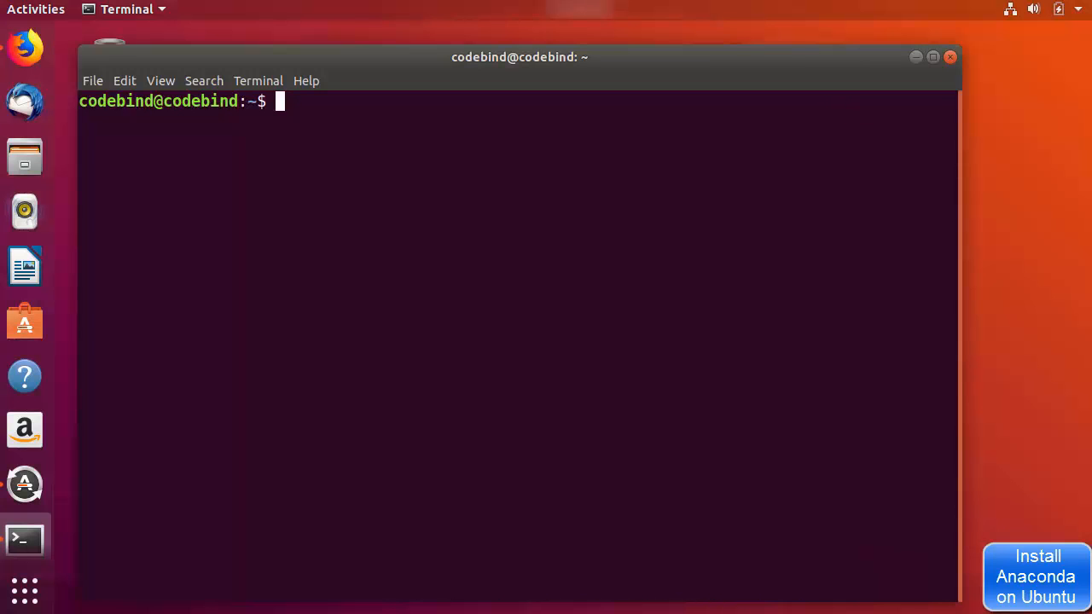
left_click_drag(519, 57, 597, 33)
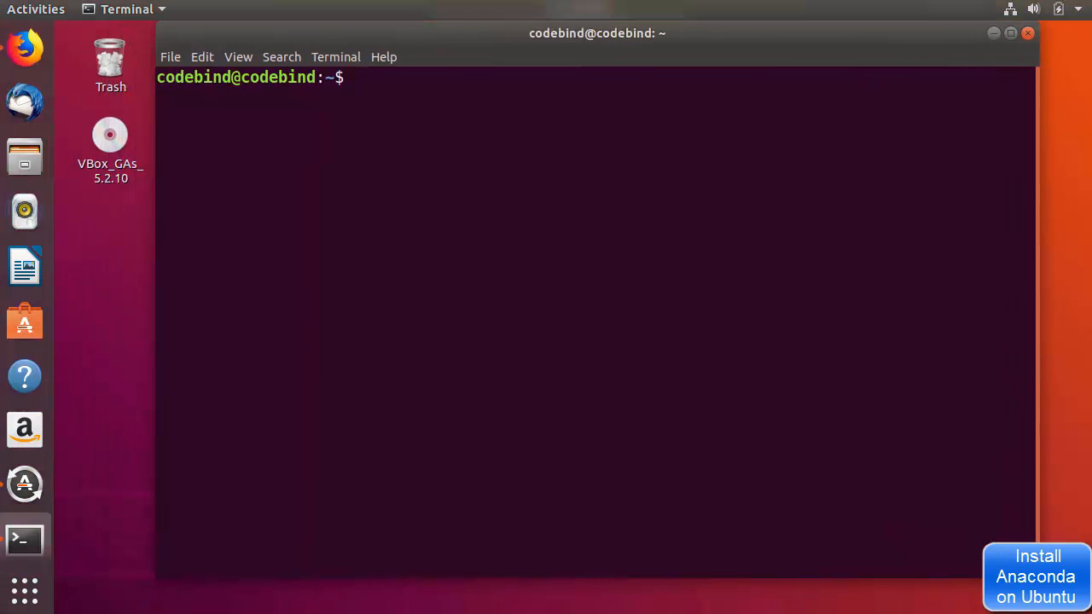
Run bash ~/Downloads/Anaconda3-5.2.0-Linux-x86_64.sh to start the Anaconda installer, highlighting the Downloads path in the command.
type("bash ~/Downloads/Anaconda3-5.2.0-Linux-x86_64.sh")
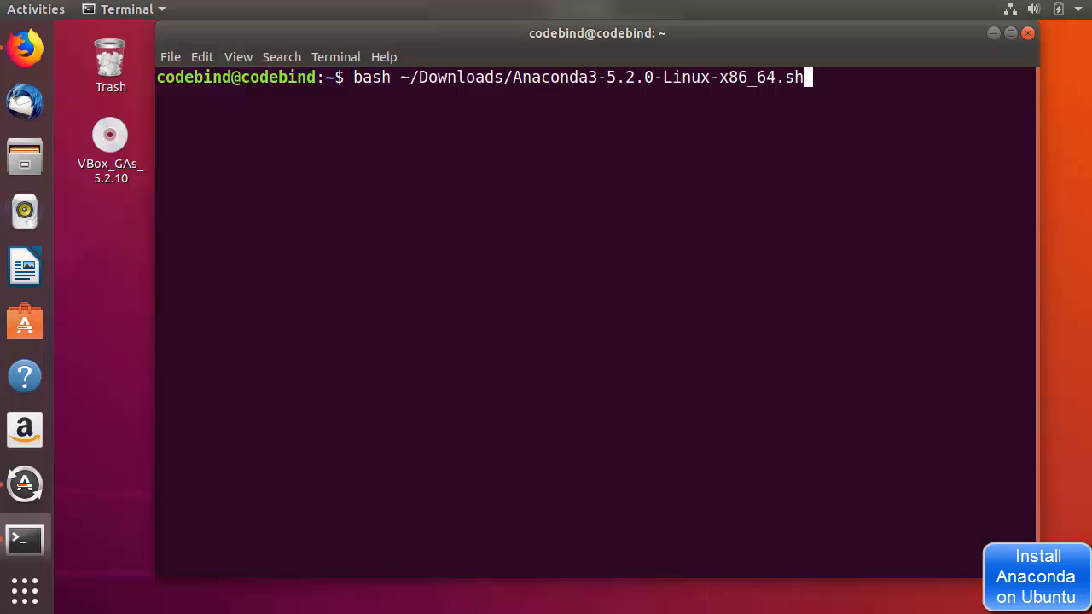
left_click_drag(417, 77, 503, 77)
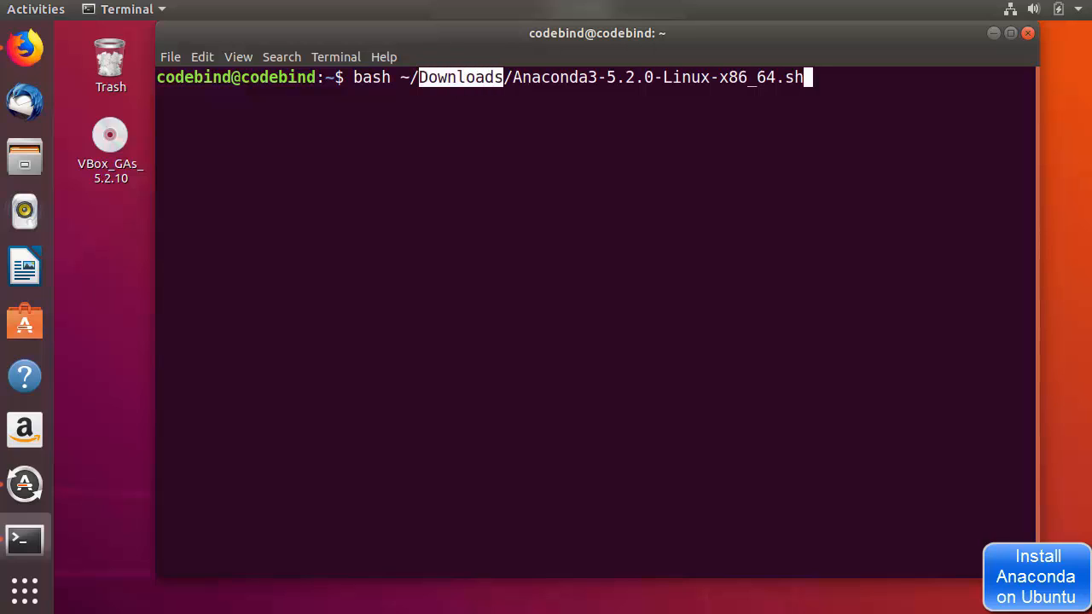
left_click(503, 78)
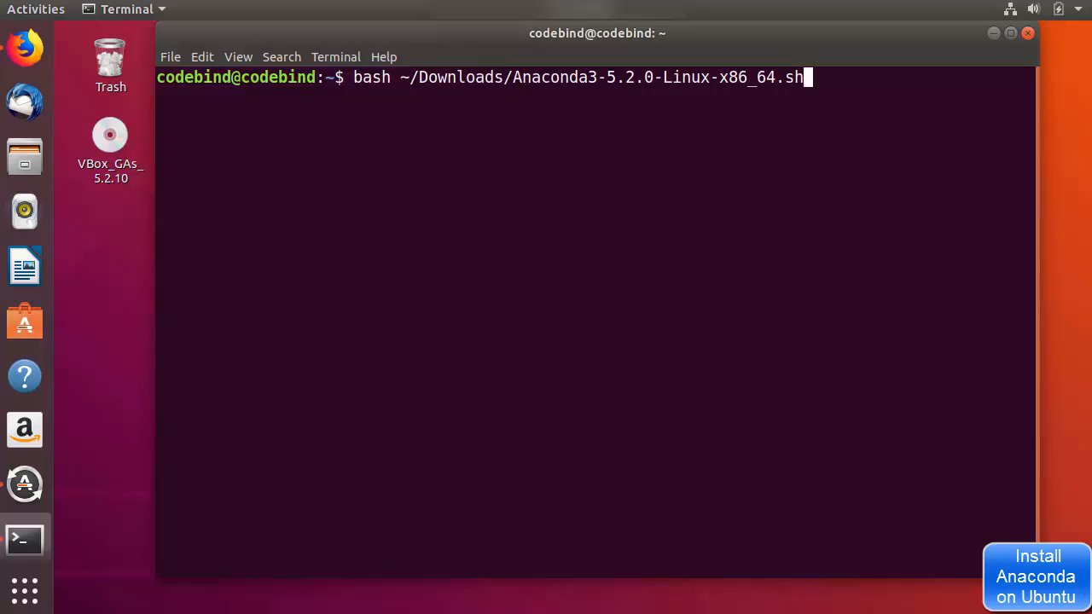
double_click(504, 78)
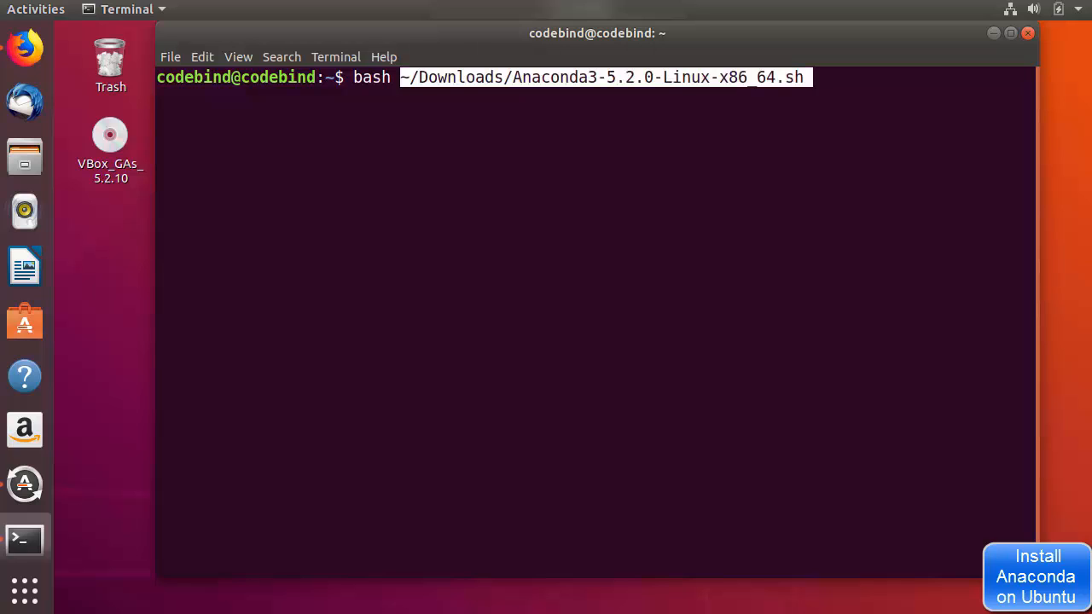
left_click(503, 77)
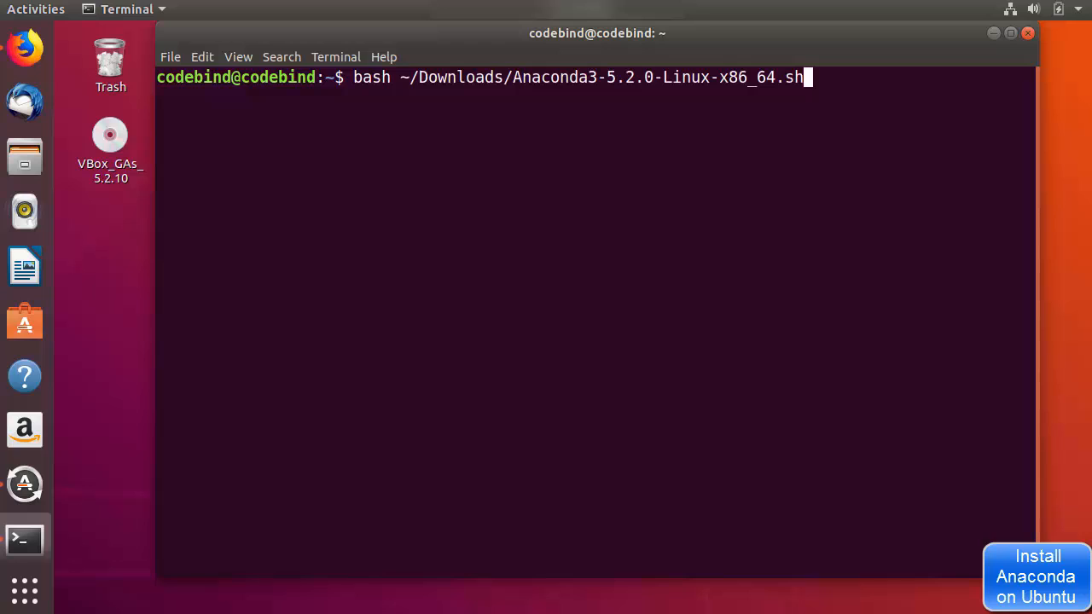
key("Return")
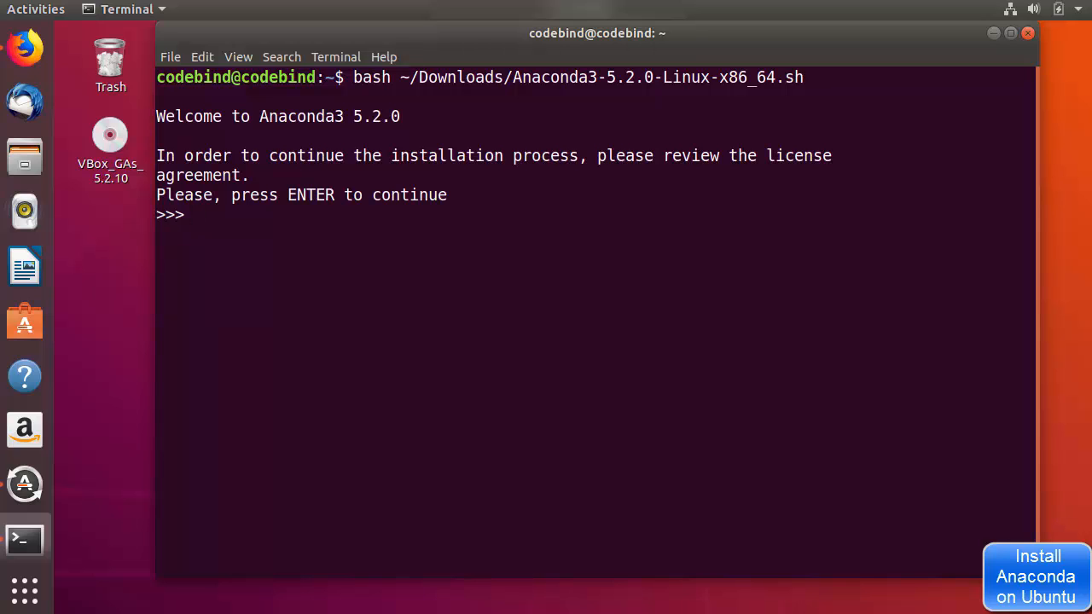
Page through the Anaconda End User License Agreement to its end and accept it with yes.
key("Return")
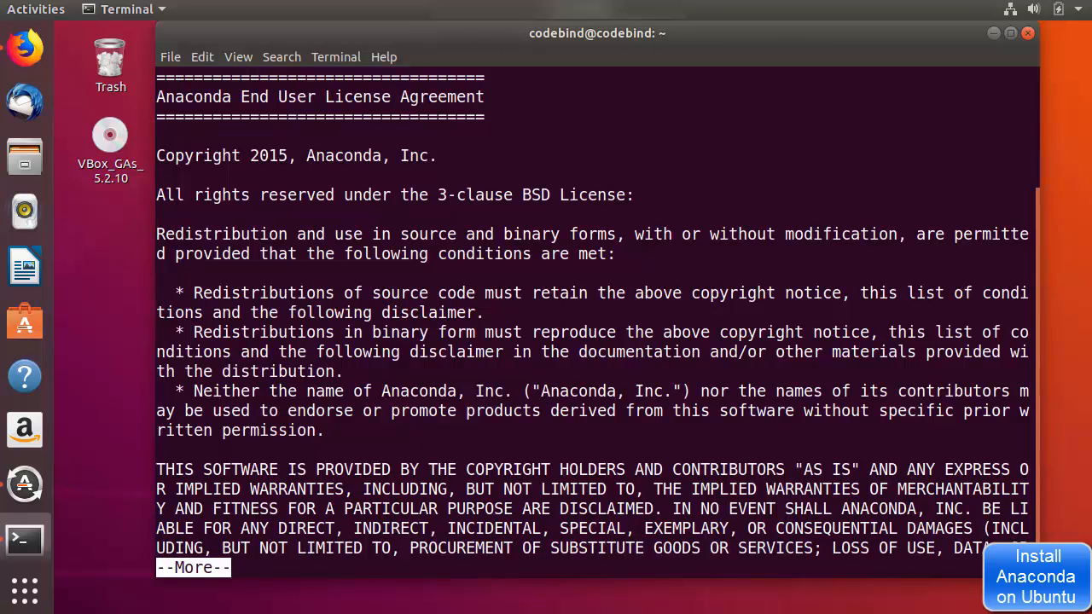
key("Return")
key("Return")
key("Return")
key("Return")
key("Return")
key("Return")
key("Return")
key("Return")
key("Return")
key("Return")
key("Return")
key("Return")
key("Return")
key("Return")
key("Return")
key("Return")
key("Return")
key("Return")
key("Return")
key("Return")
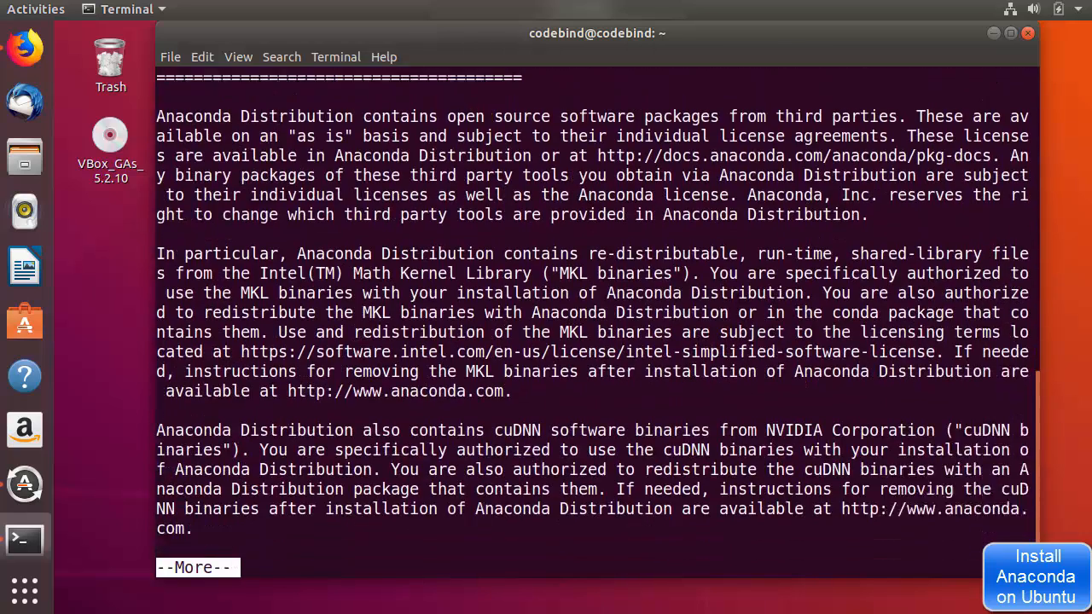
key("Return")
key("Return")
key("Return")
key("Return")
key("Return")
key("Return")
key("Return")
key("Return")
key("Return")
key("Return")
key("Return")
key("Return")
key("Return")
key("Return")
key("Return")
key("Return")
key("Return")
key("Return")
key("Return")
key("Return")
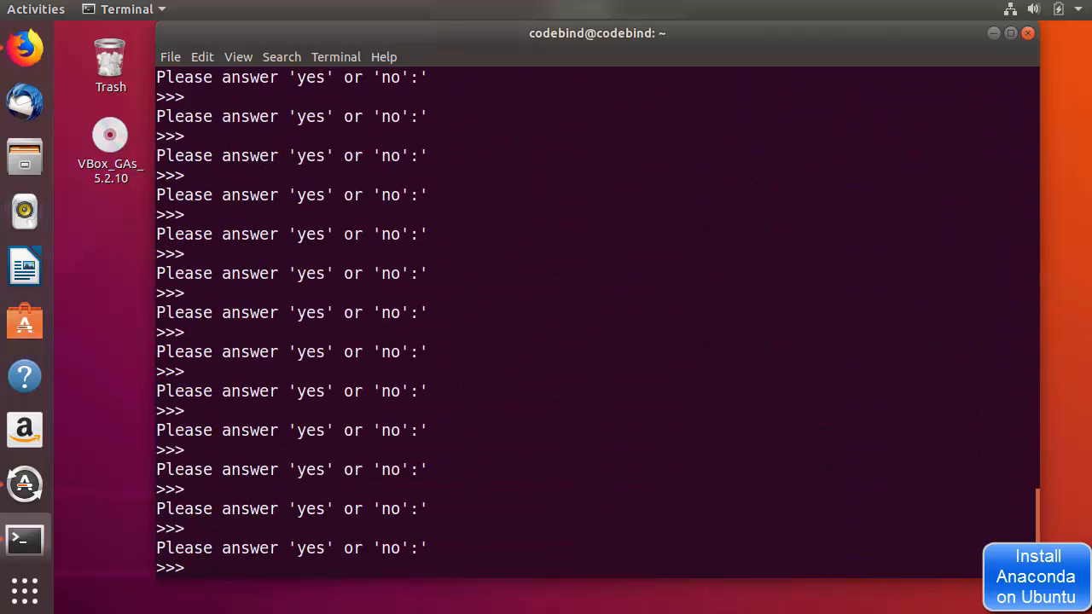
type("yes")
key("Return")
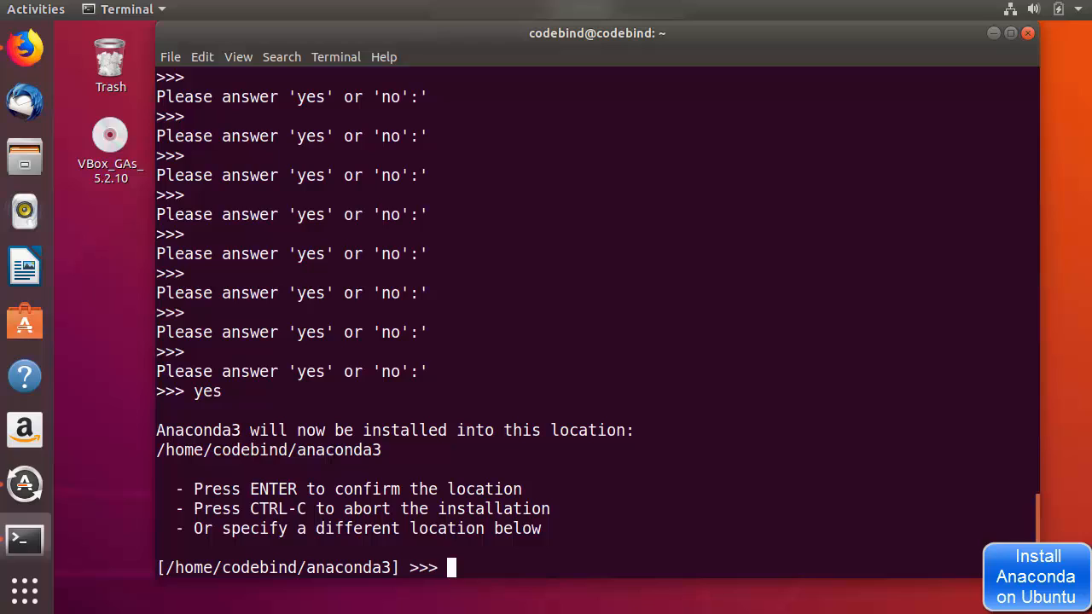
Accept the default anaconda3 install location and keep the default answer no for prepending it to PATH in .bashrc.
double_click(269, 449)
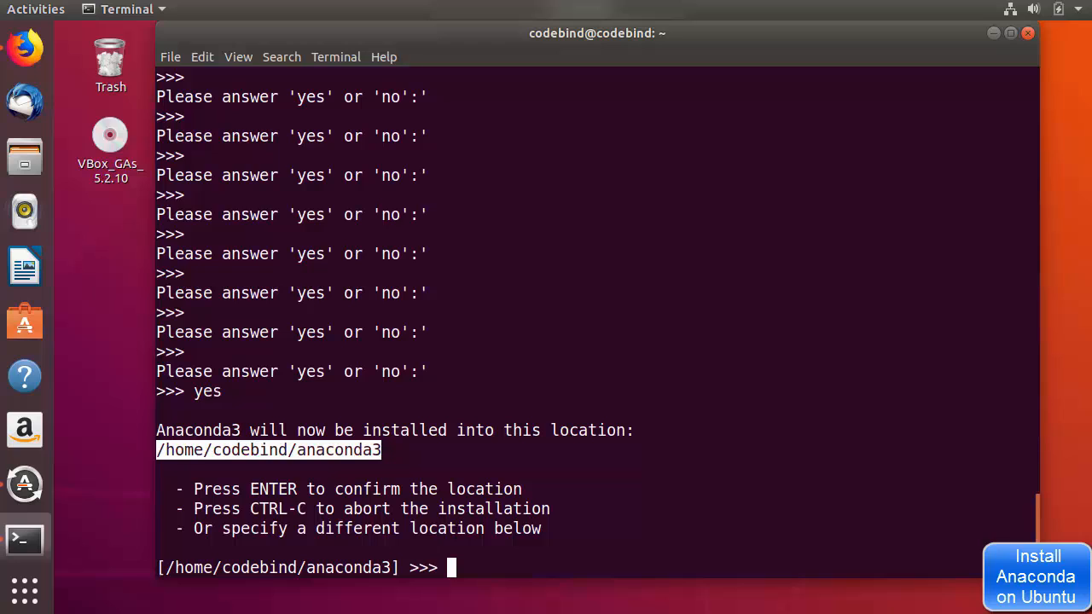
left_click(401, 460)
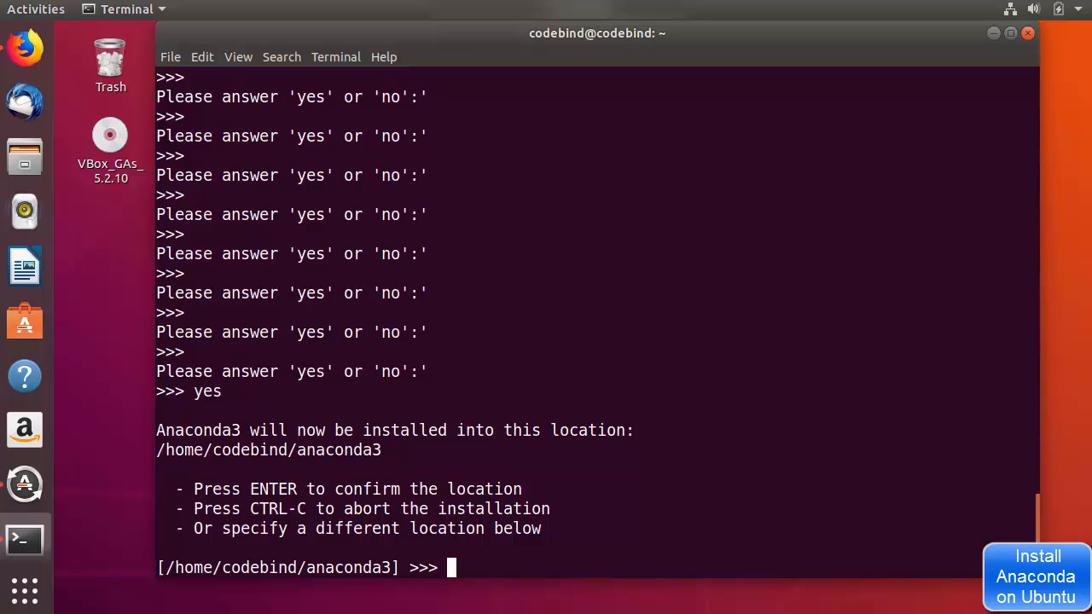
key("Return")
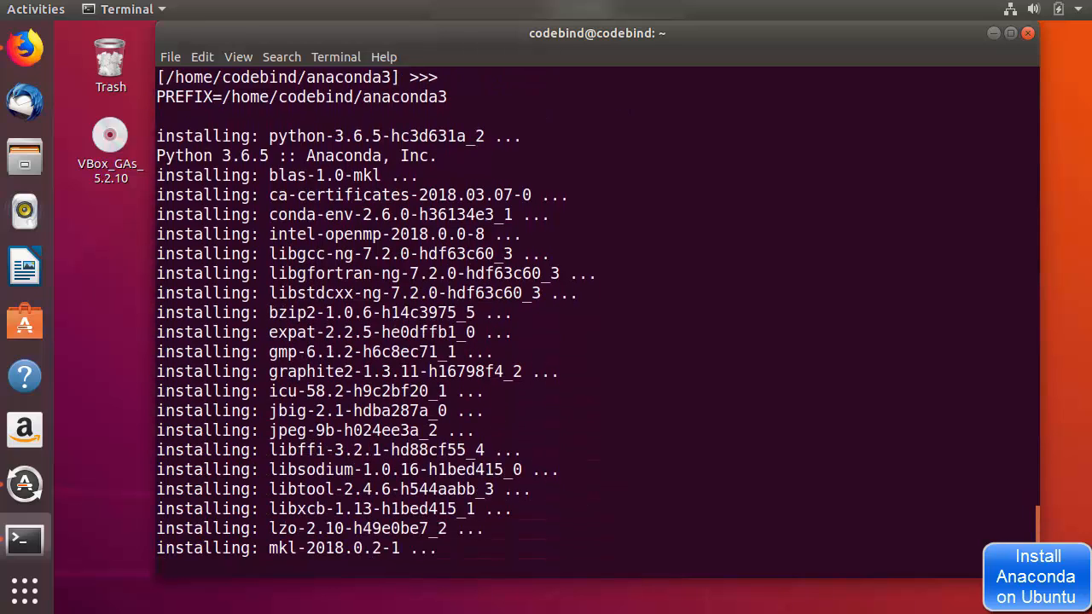
key("Return")
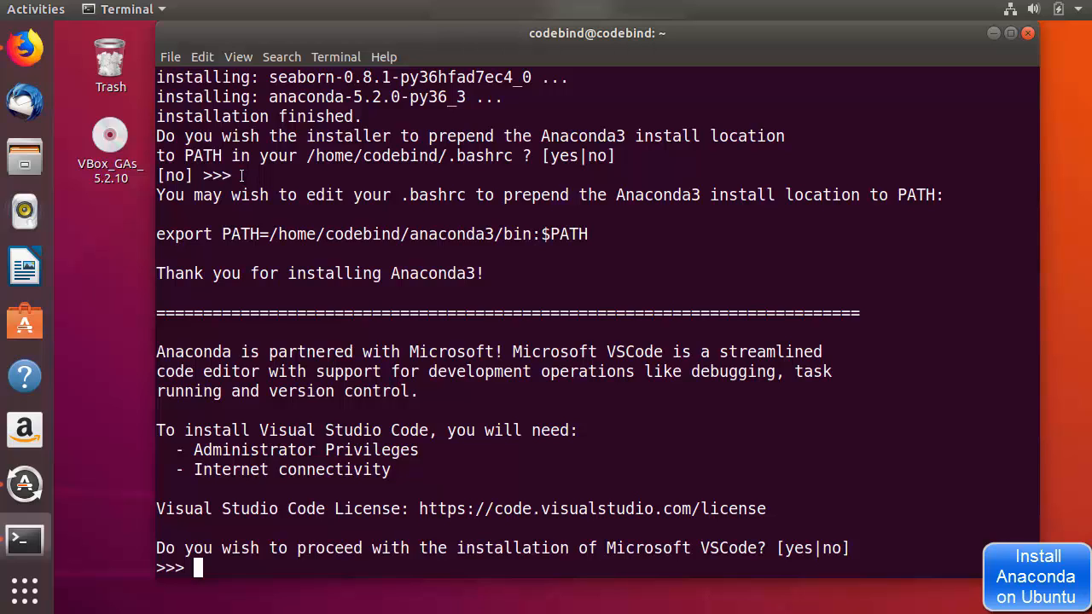
Highlight the suggested export PATH line and answer no to installing Microsoft VSCode.
triple_click(275, 234)
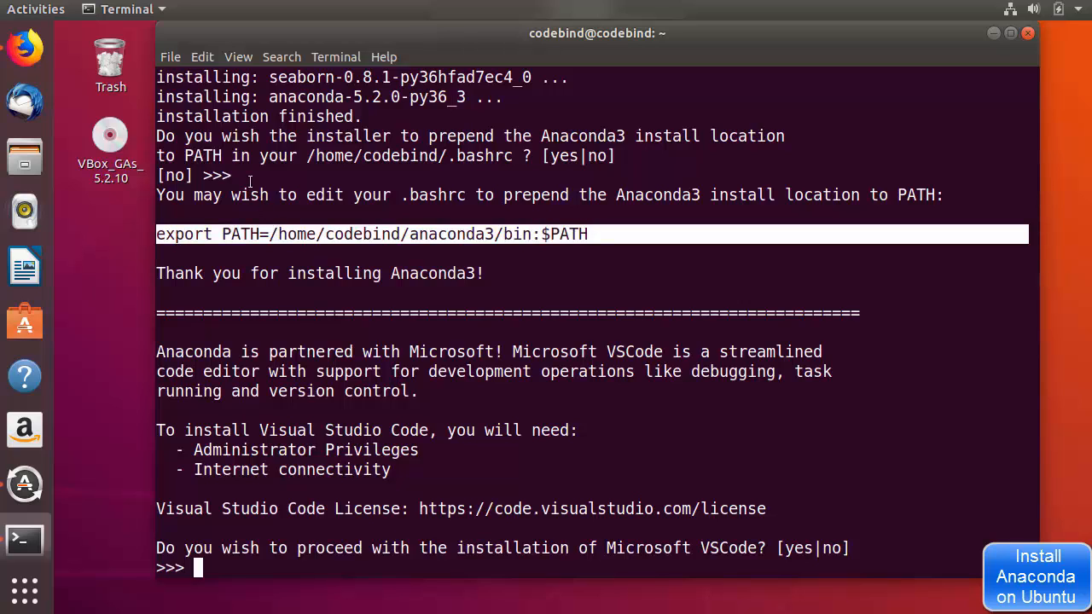
left_click(249, 177)
triple_click(258, 234)
left_click(249, 423)
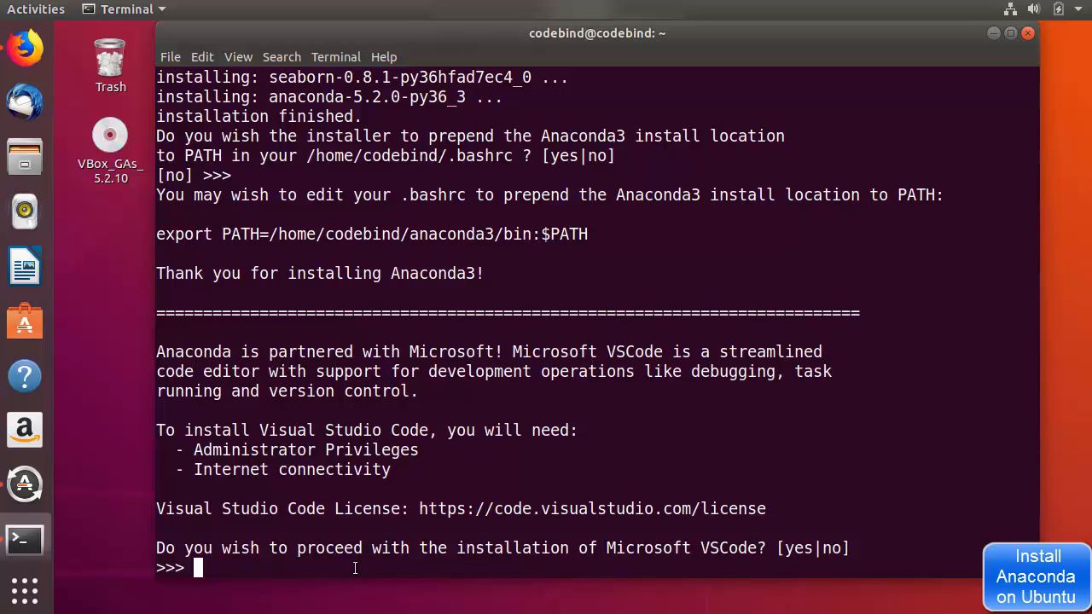
type("yes")
key("BackSpace")
key("BackSpace")
key("BackSpace")
type("no")
key("Return")
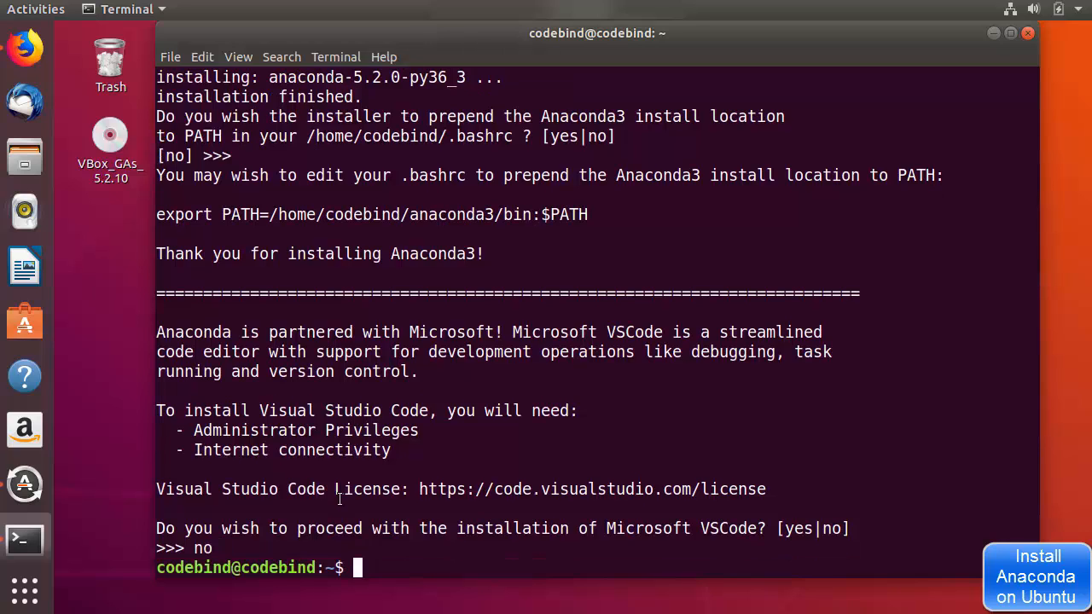
Copy the .bashrc path from the installer output and open that file with gedit.
left_click_drag(247, 156, 262, 152)
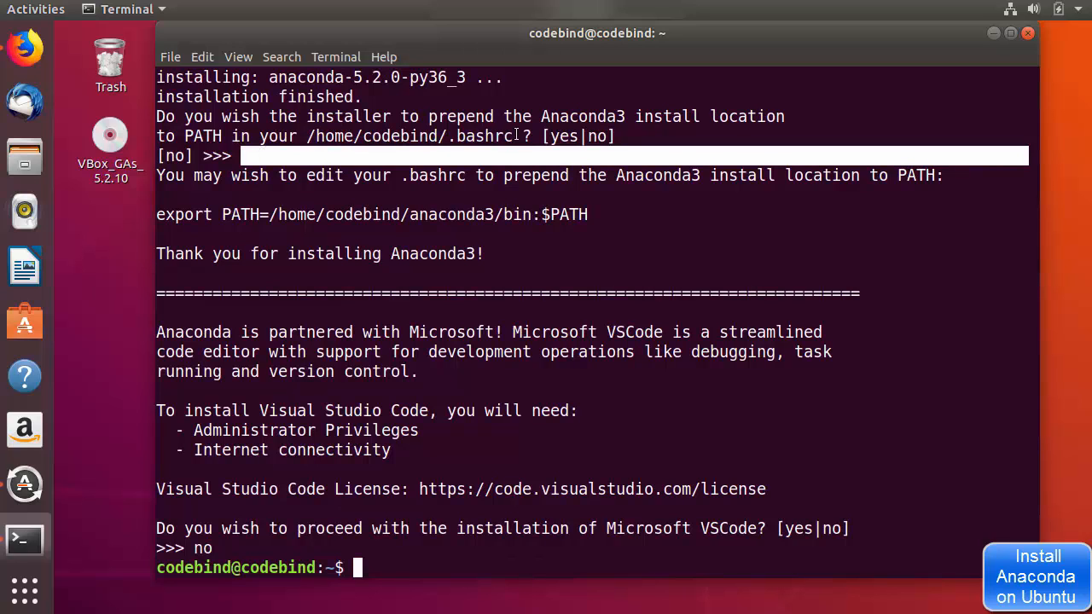
left_click_drag(515, 134, 307, 136)
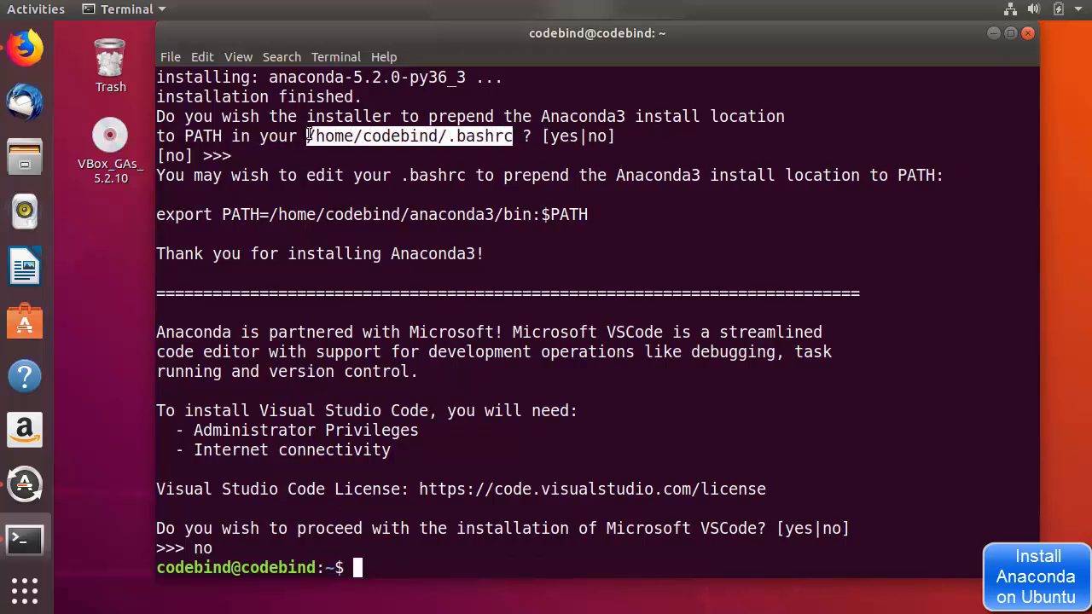
right_click(326, 139)
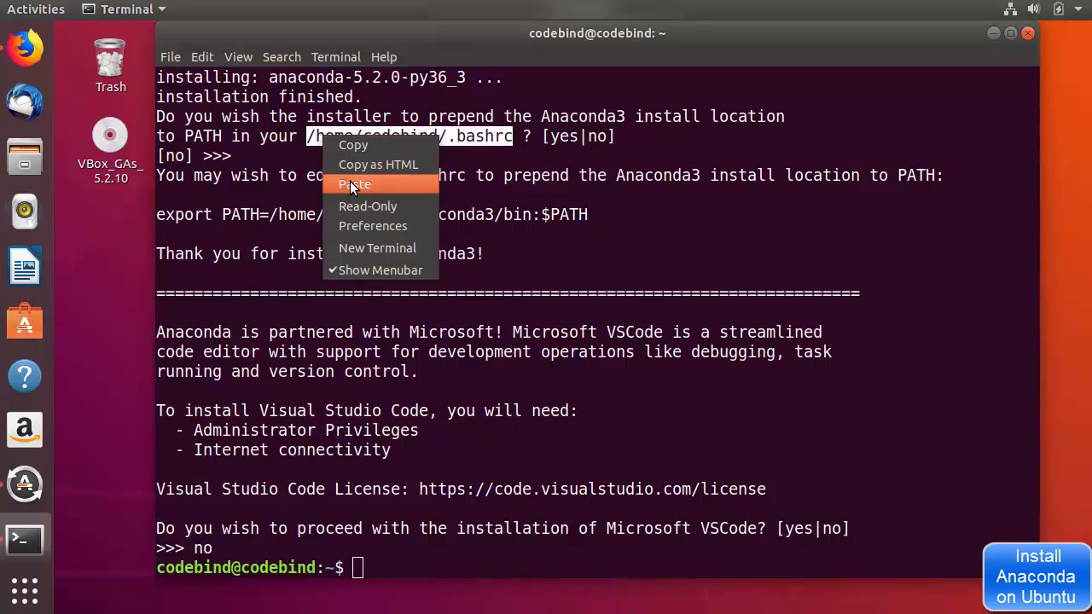
left_click(351, 149)
left_click(428, 551)
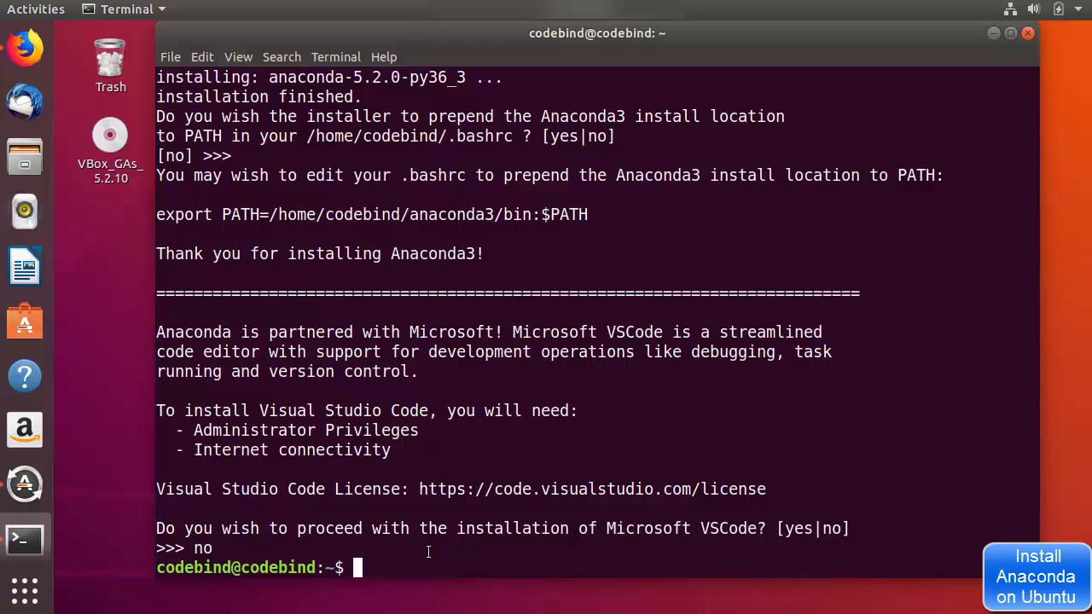
type("gedit")
key("ctrl+shift+v")
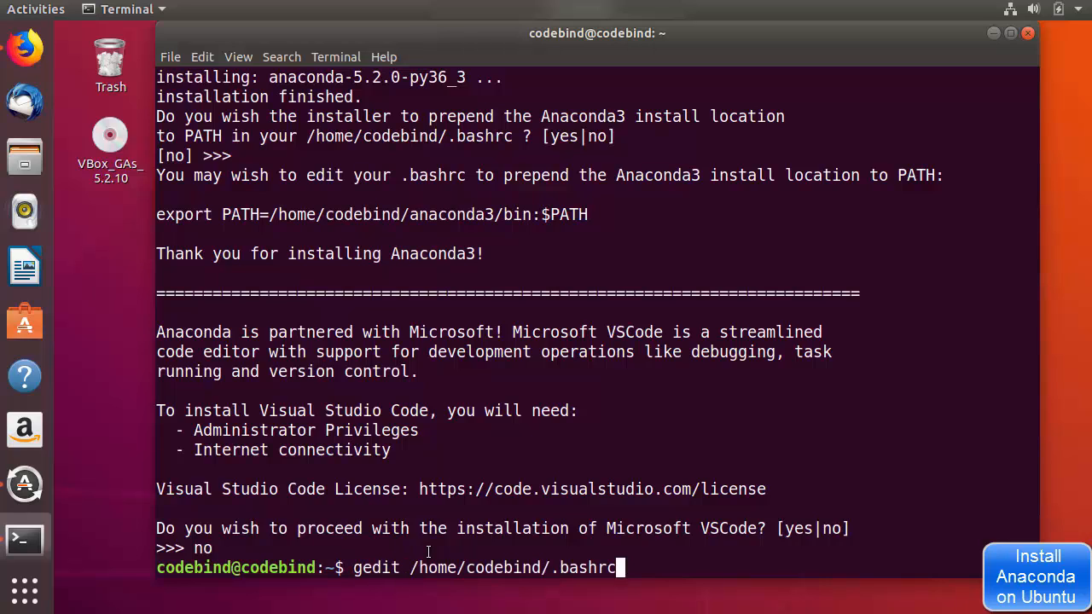
key("Return")
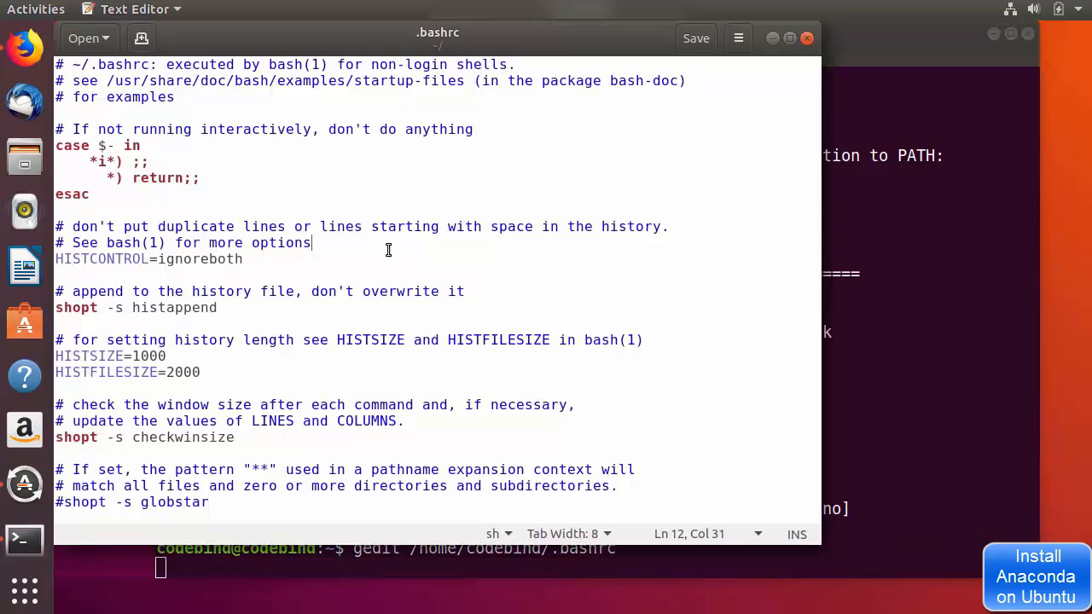
Copy the suggested export PATH line from the Anaconda installer output in the terminal.
scroll(388, 249, "down", 20)
left_click(291, 324)
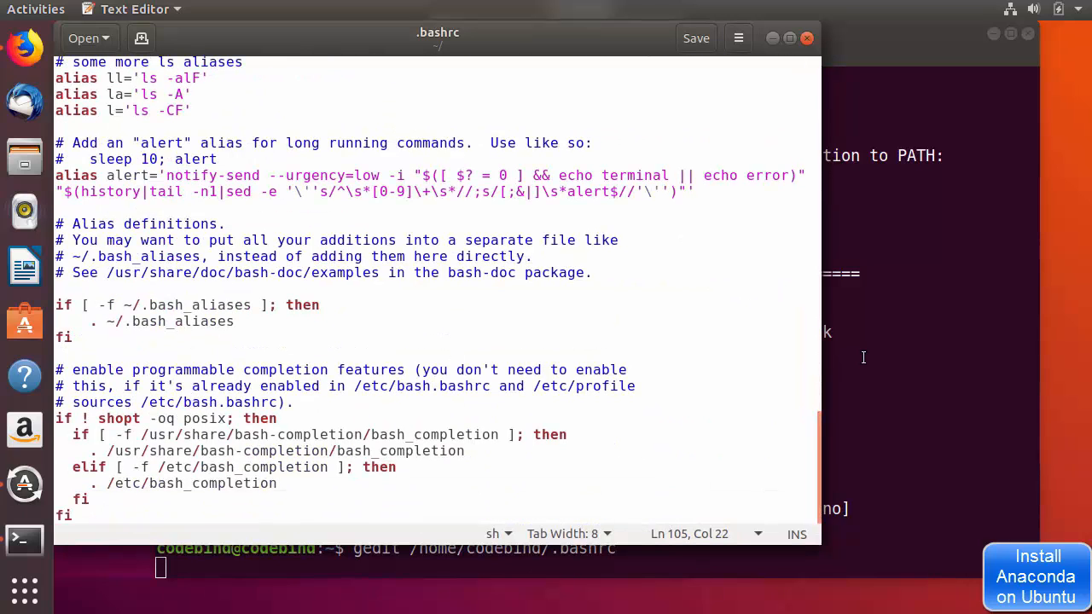
key("alt+Tab")
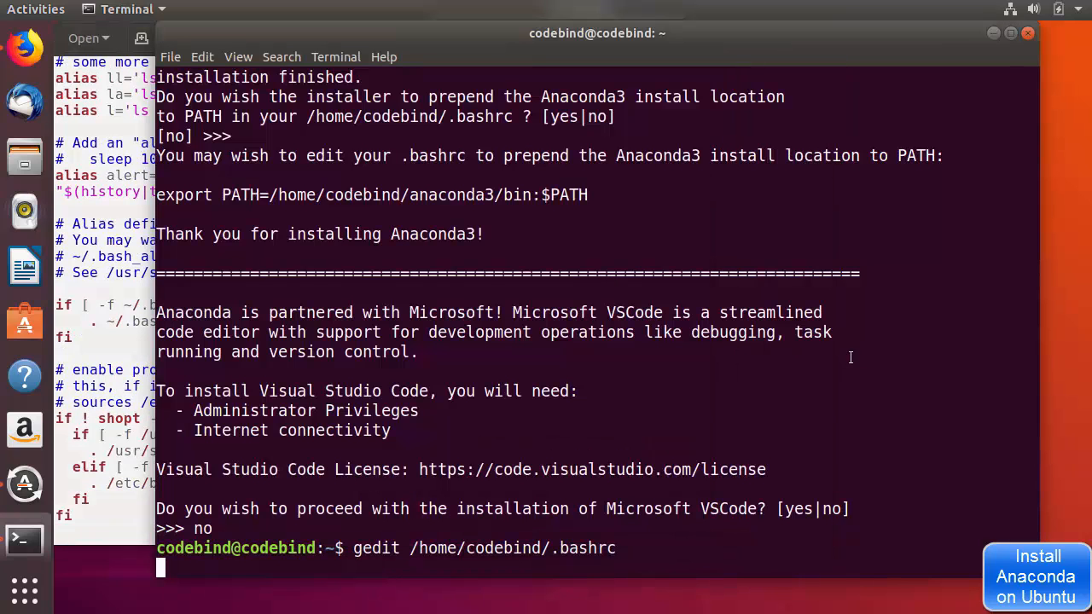
triple_click(378, 195)
right_click(378, 196)
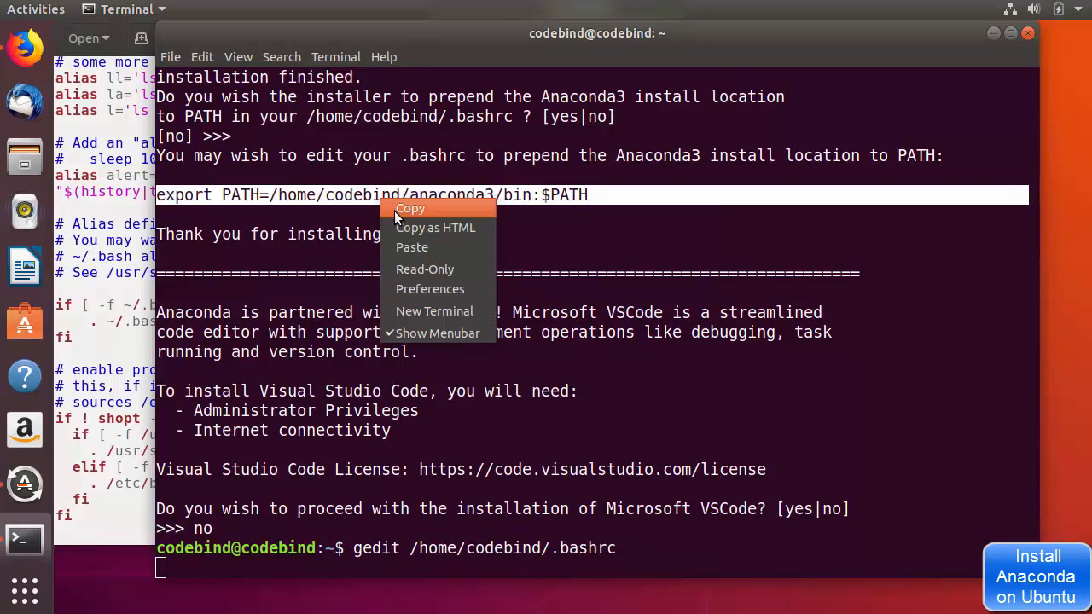
left_click(394, 211)
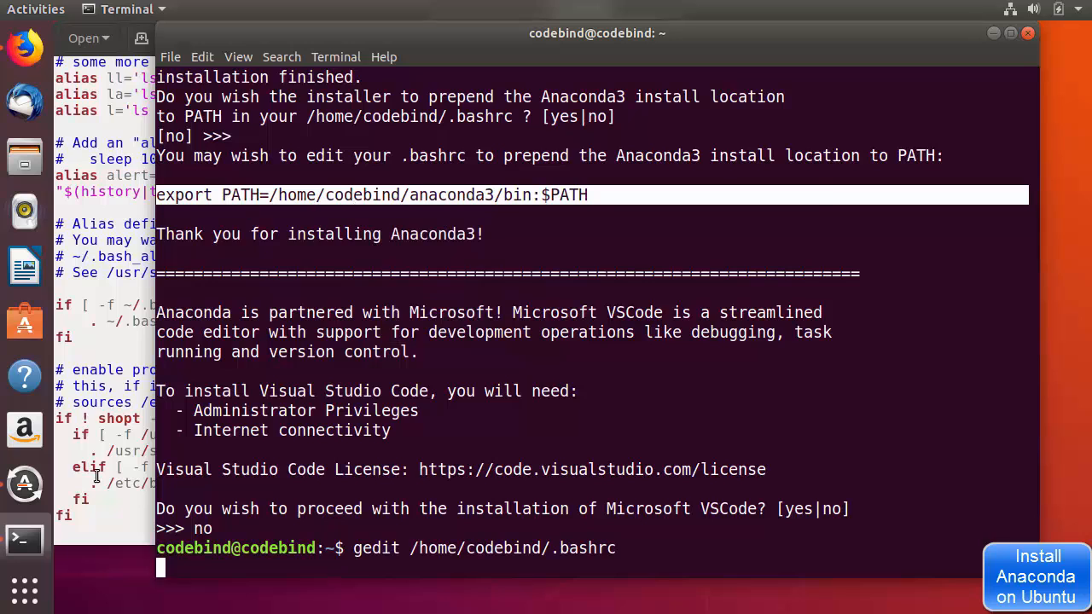
Add export PATH=/home/codebind/anaconda3/bin:$PATH after a blank line at the end of .bashrc and save the file.
left_click(86, 527)
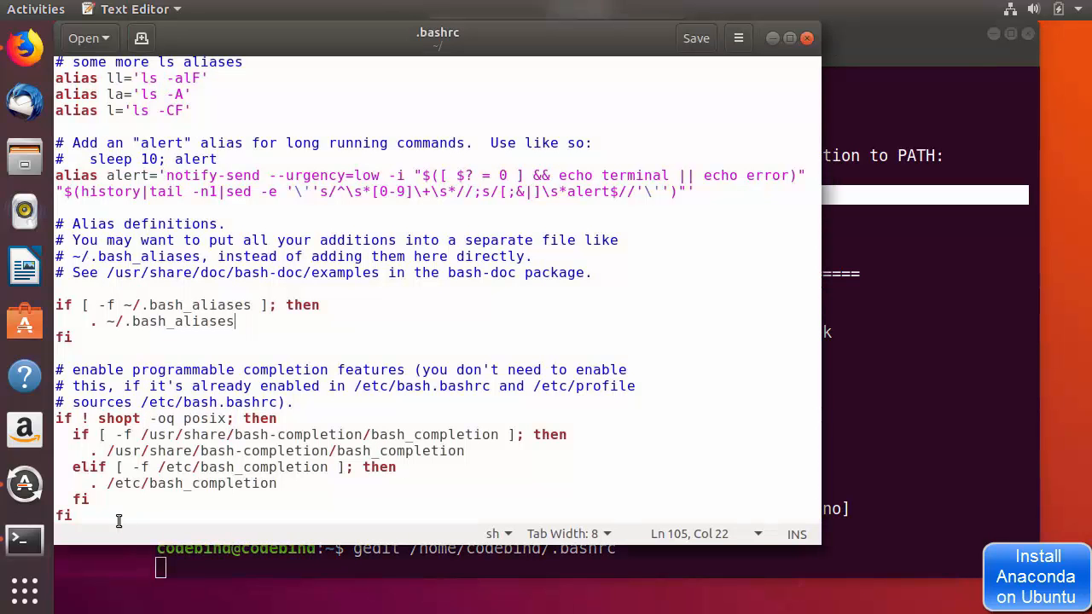
left_click(119, 518)
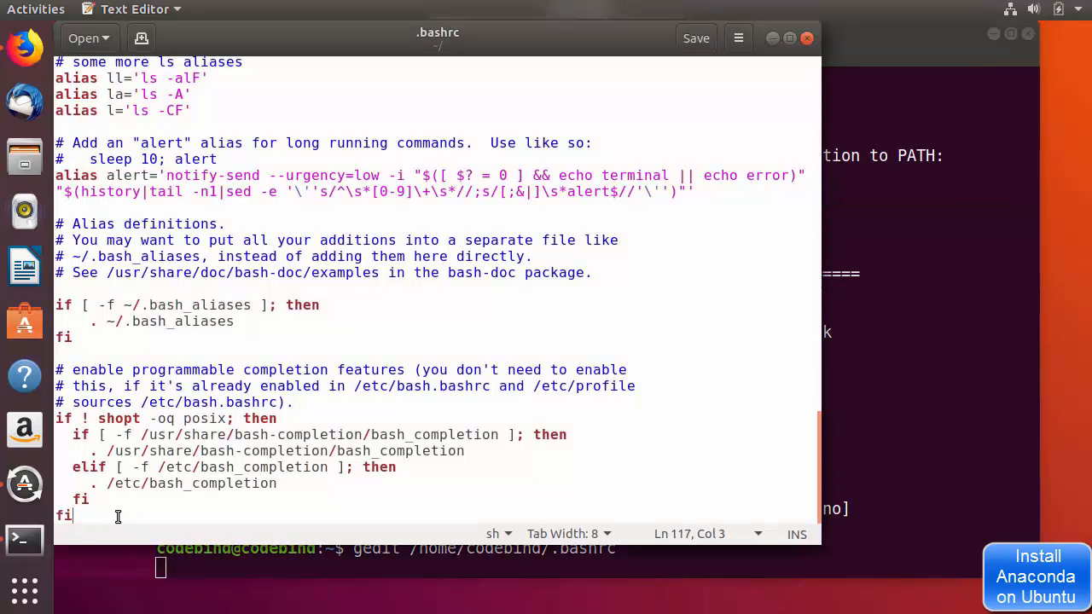
key("Return")
key("Return")
key("ctrl+v")
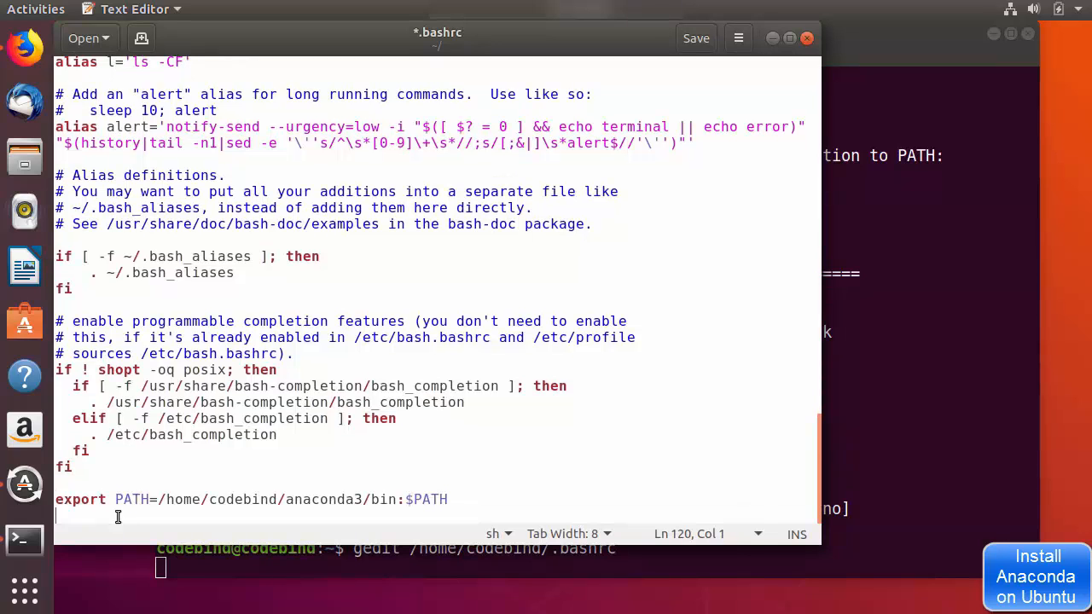
key("ctrl+s")
Check the added export PATH line against the installer output, then save .bashrc again and close the text editor.
left_click(282, 435)
triple_click(234, 501)
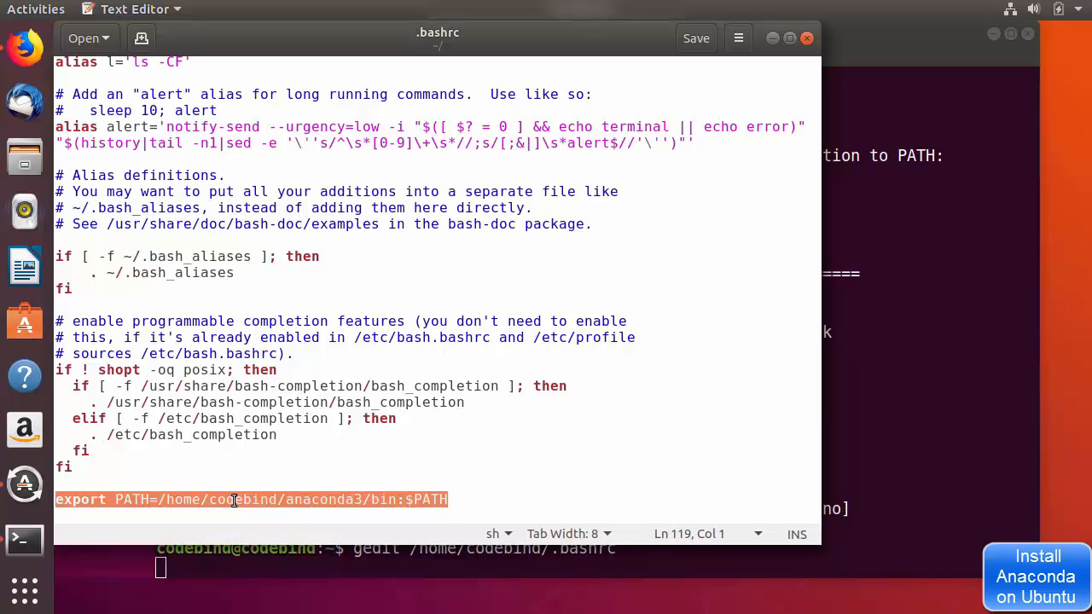
left_click(872, 411)
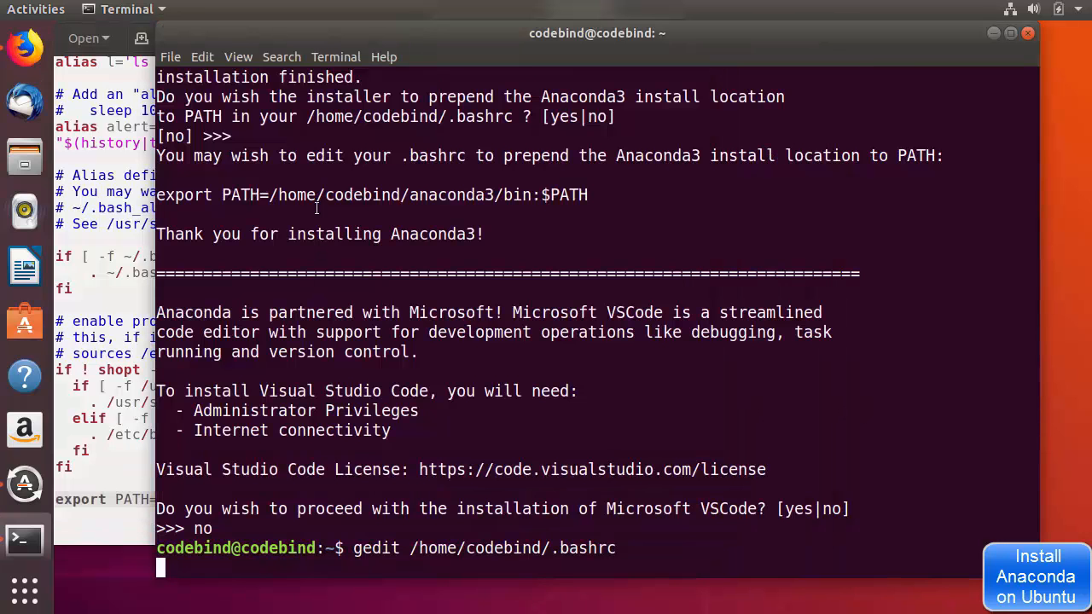
double_click(282, 134)
left_click(128, 256)
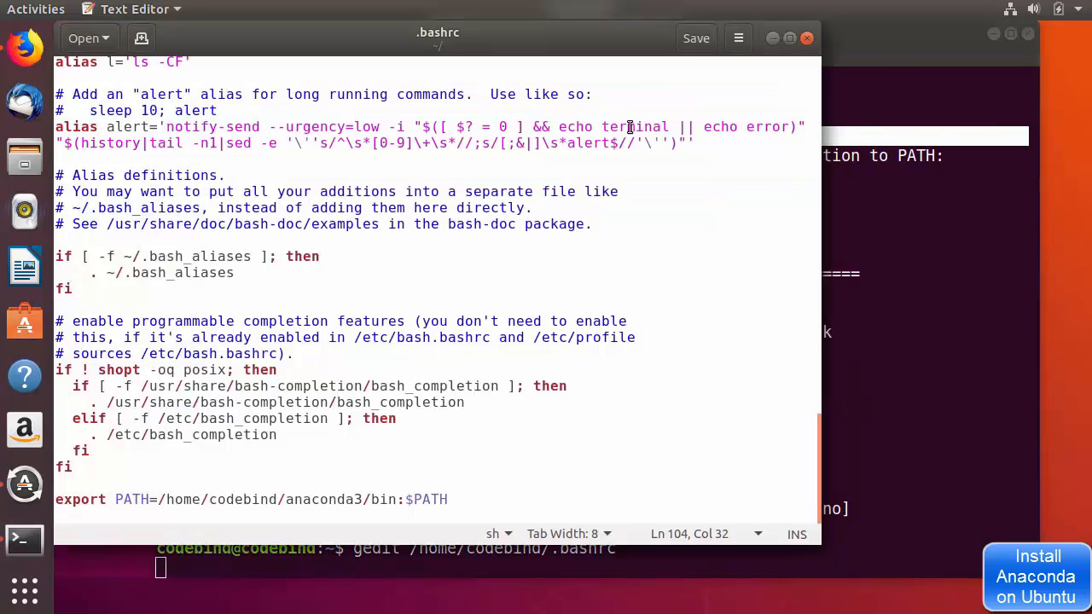
left_click(688, 39)
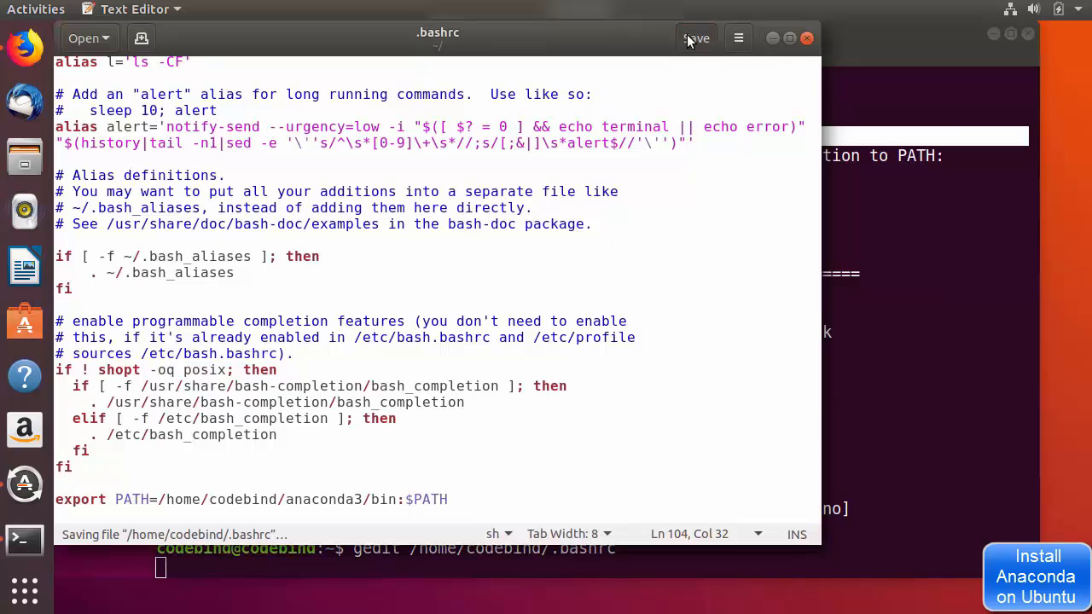
left_click(806, 37)
left_click(356, 232)
Read the step on making the installation take effect in the Firefox Linux install guide, and begin a source command in the terminal.
left_click(24, 47)
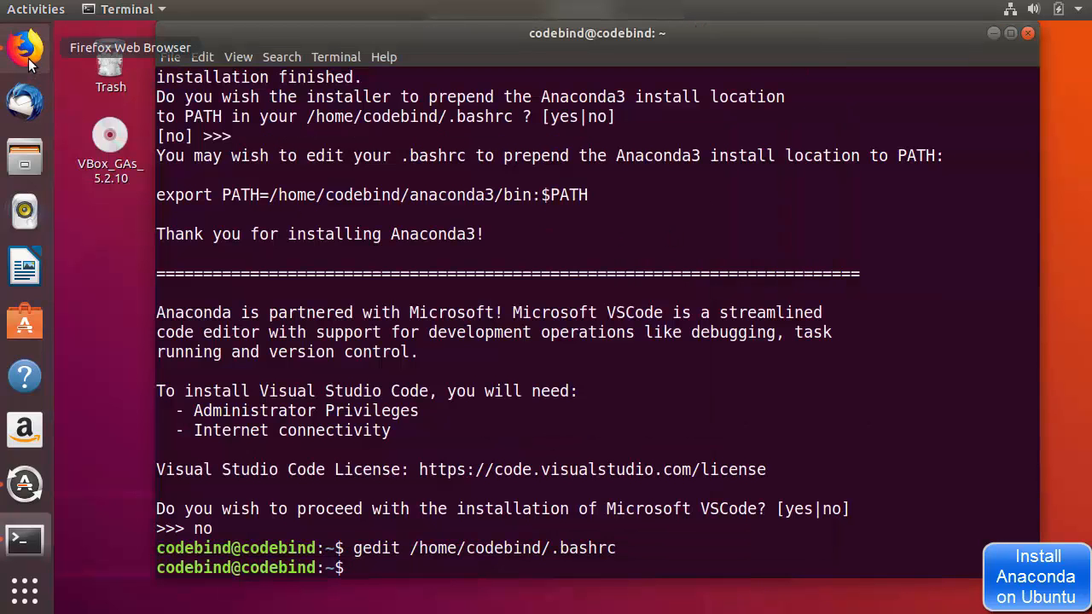
scroll(671, 300, "down", 10)
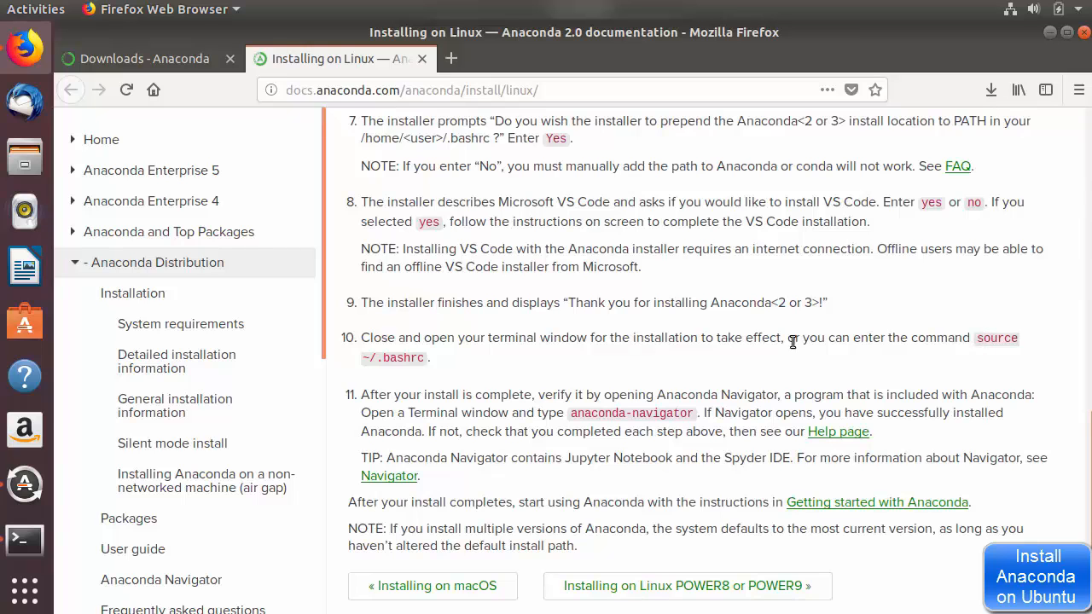
left_click(25, 539)
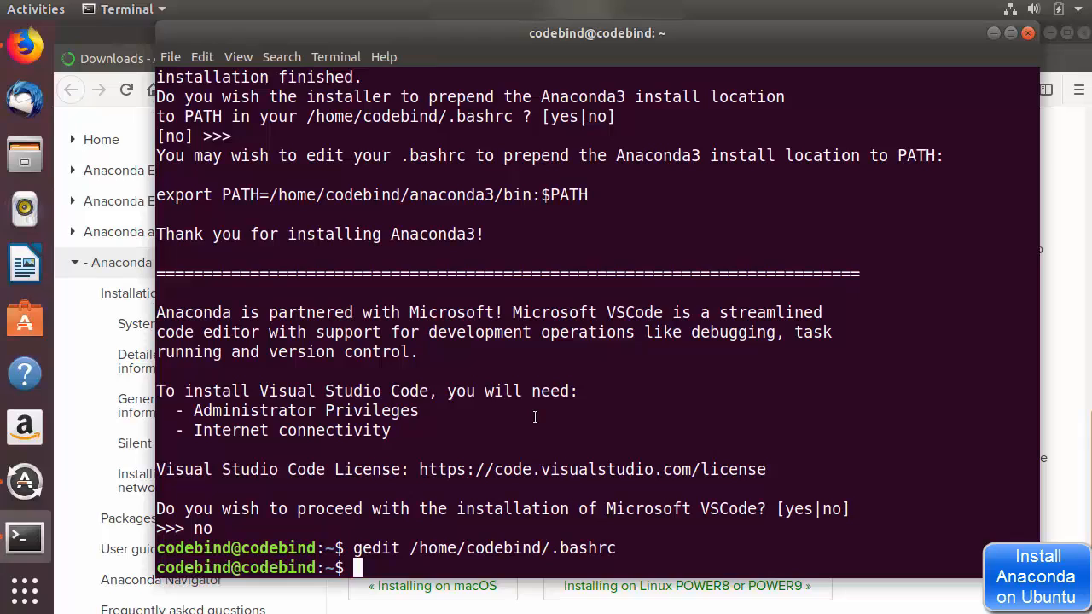
type("source")
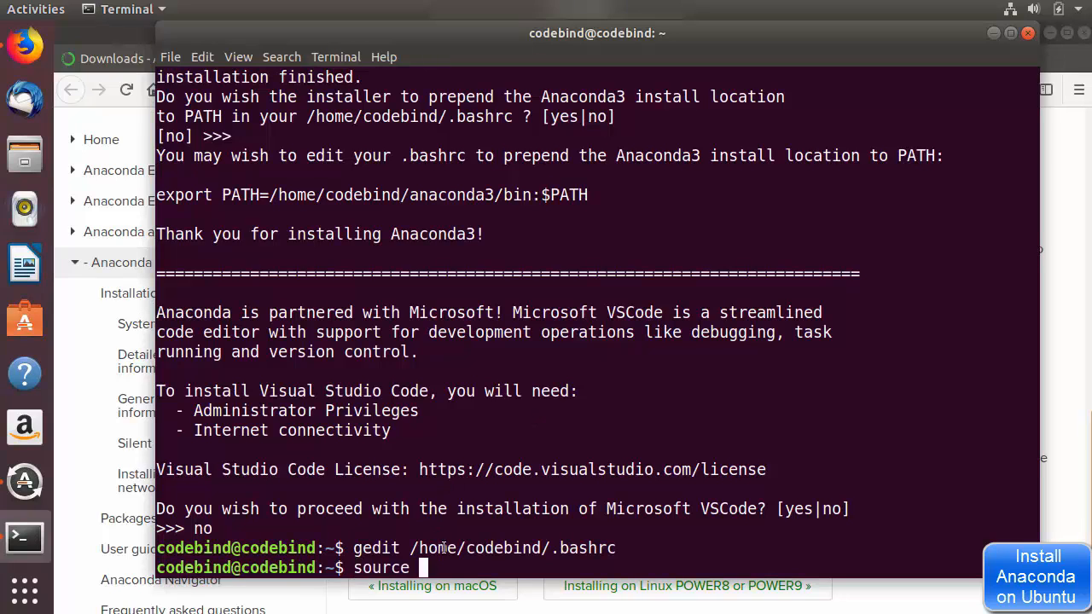
triple_click(476, 550)
double_click(476, 550)
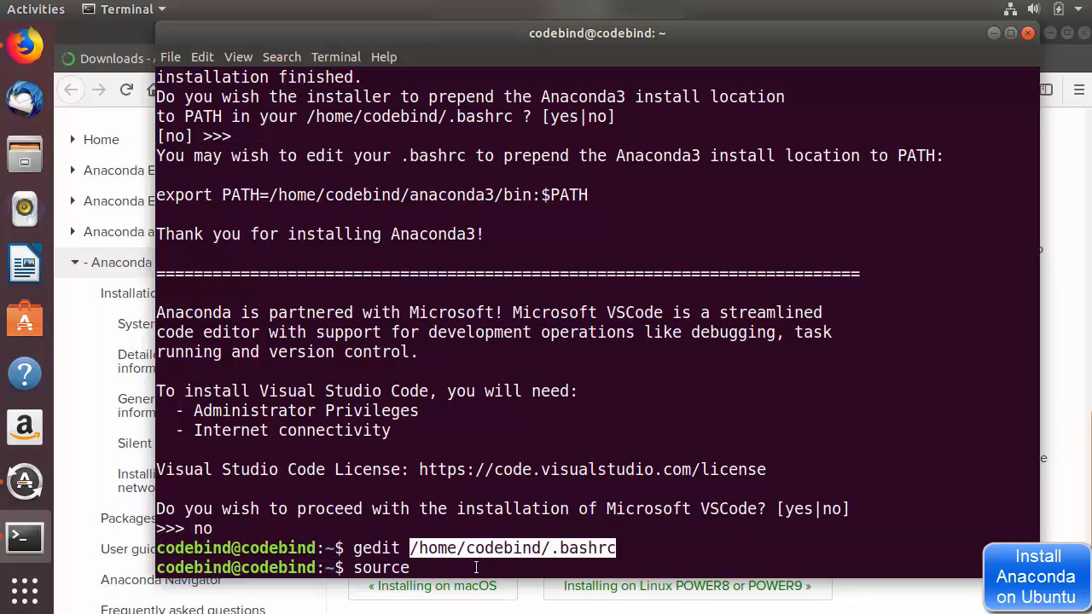
left_click(476, 568)
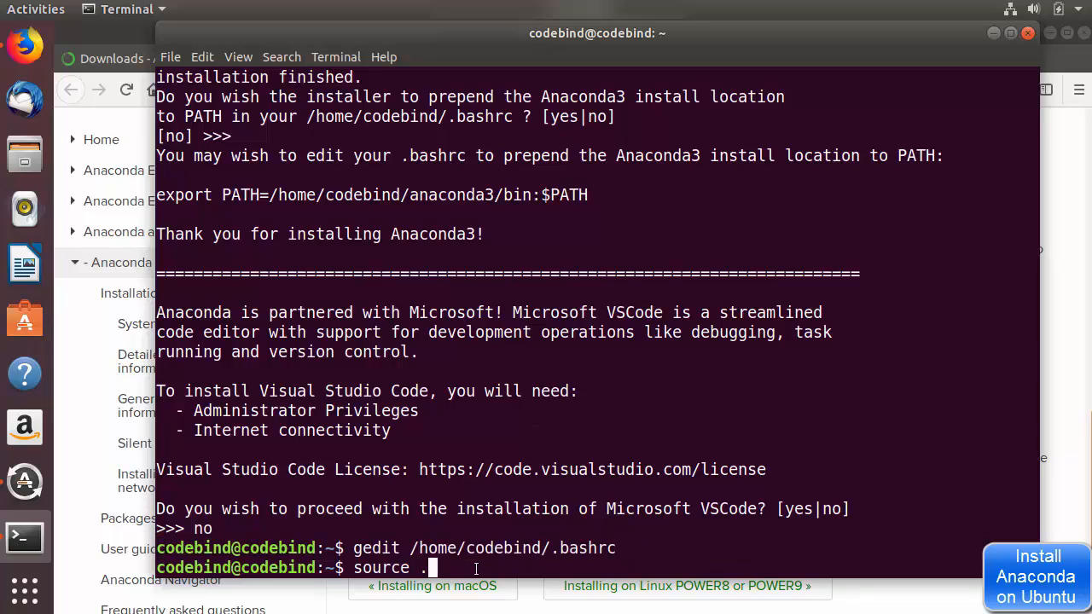
type(".bashrc")
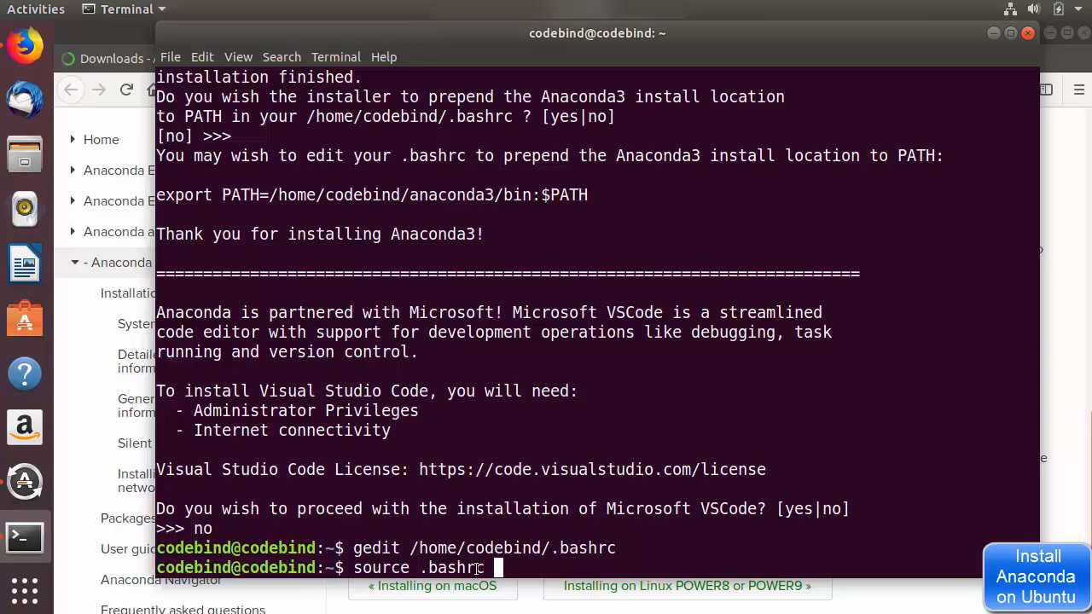
double_click(447, 569)
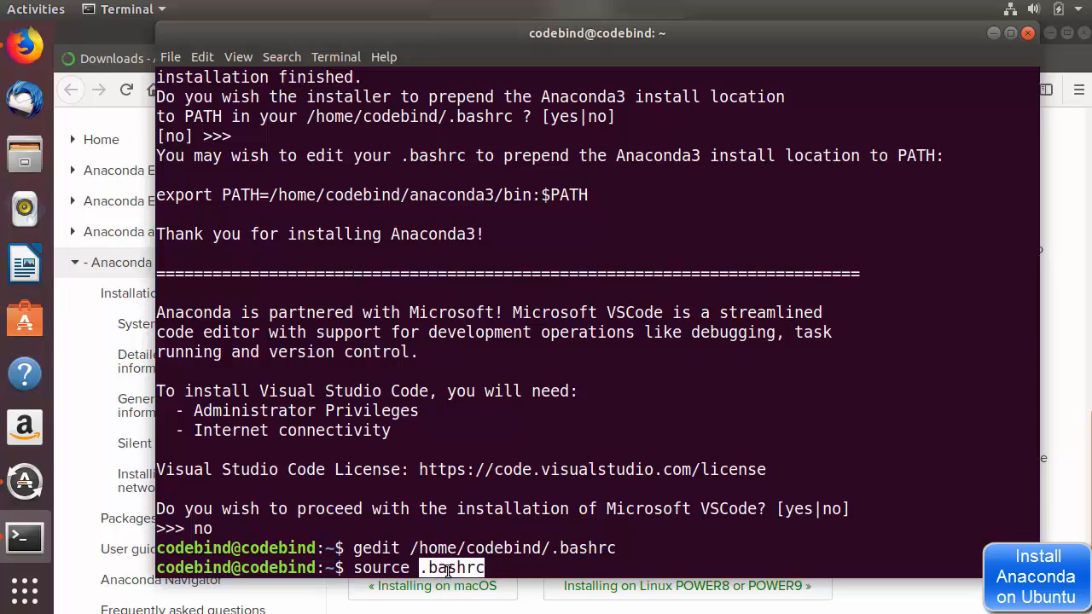
left_click(493, 565)
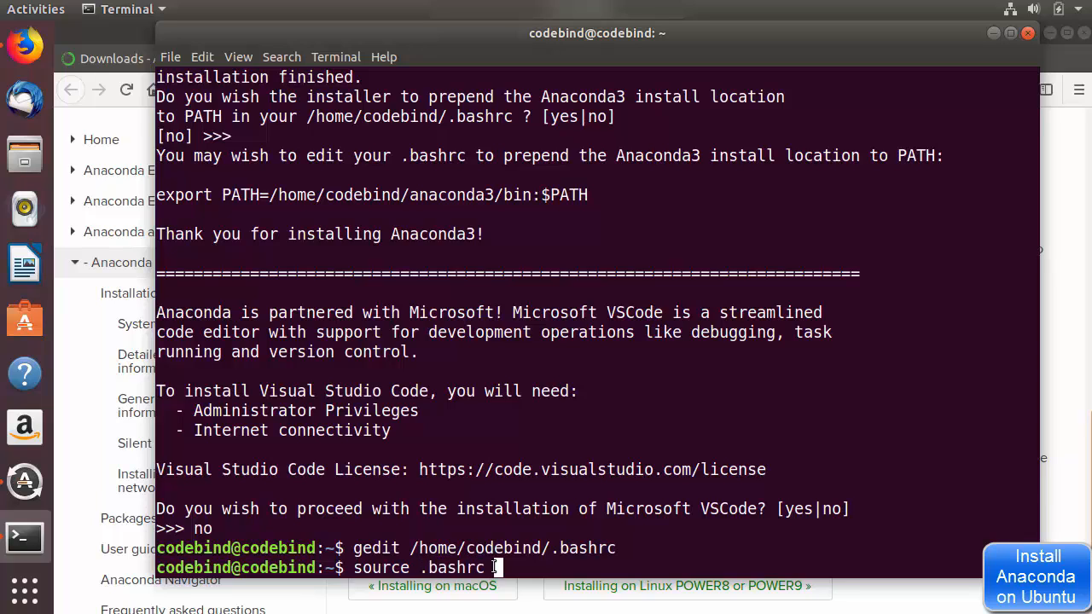
key("BackSpace")
key("BackSpace")
key("BackSpace")
key("BackSpace")
key("BackSpace")
key("BackSpace")
key("BackSpace")
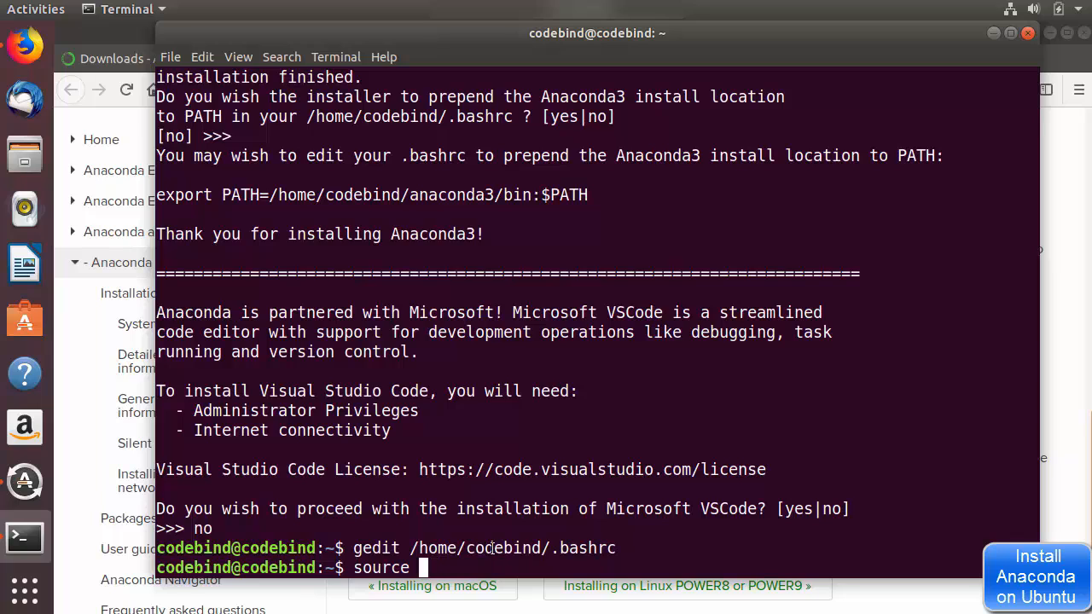
Complete the source command with the full path /home/codebind/.bashrc from the earlier gedit command and run it.
double_click(492, 548)
middle_click(493, 549)
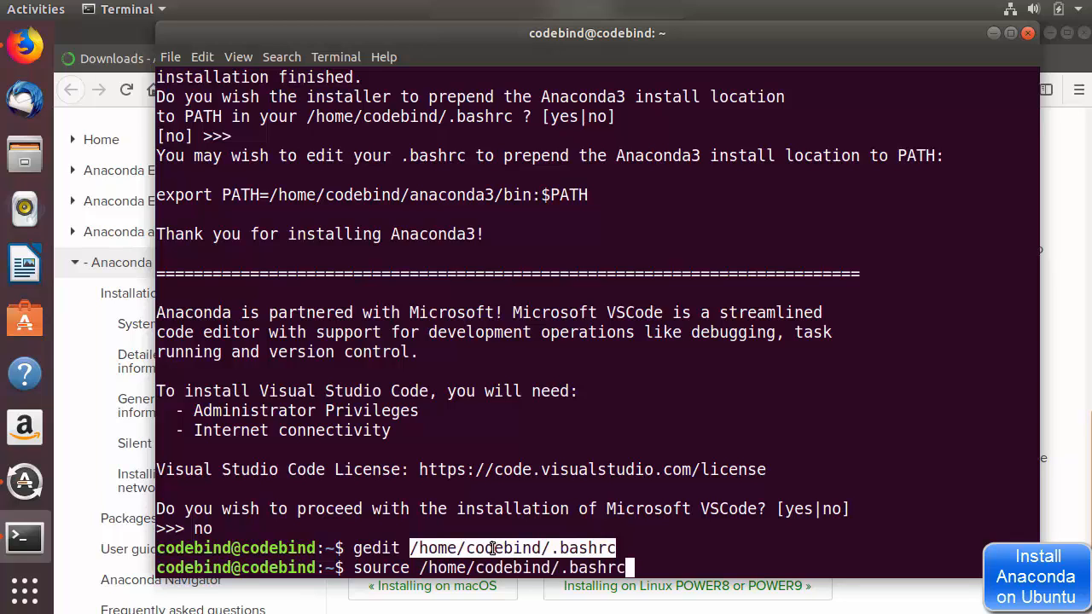
key("Return")
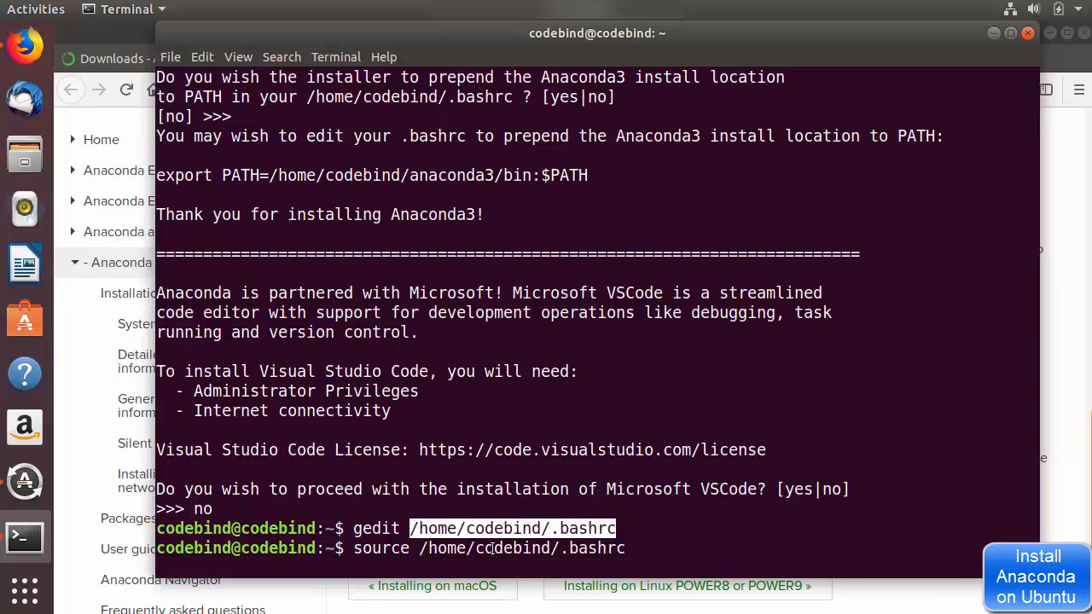
left_click(535, 559)
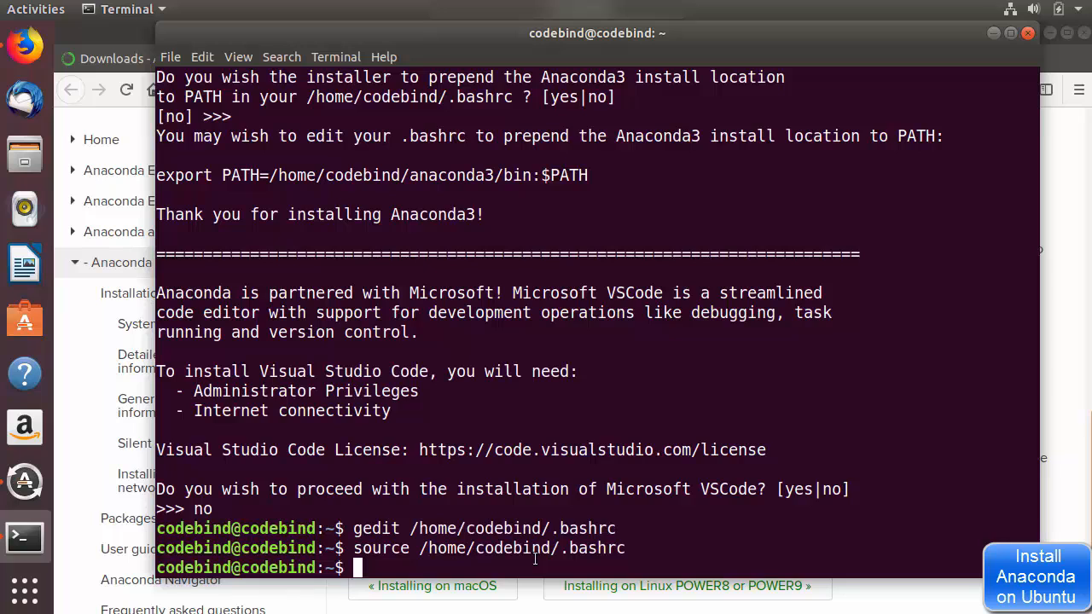
Highlight the anaconda-navigator verification command in the Firefox install guide and minimize the browser.
left_click(1068, 423)
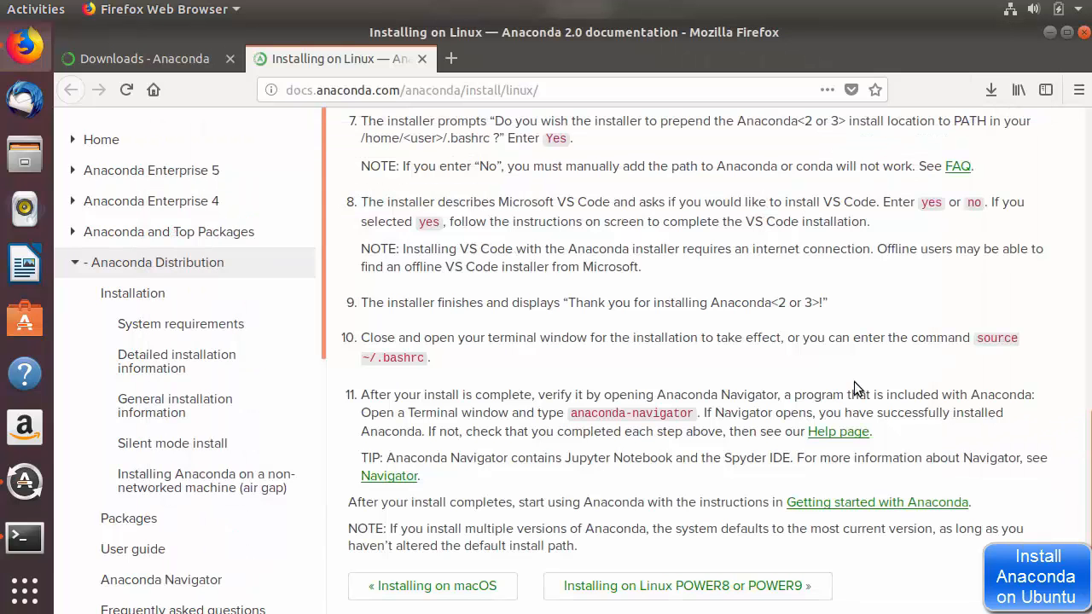
left_click_drag(693, 416, 574, 412)
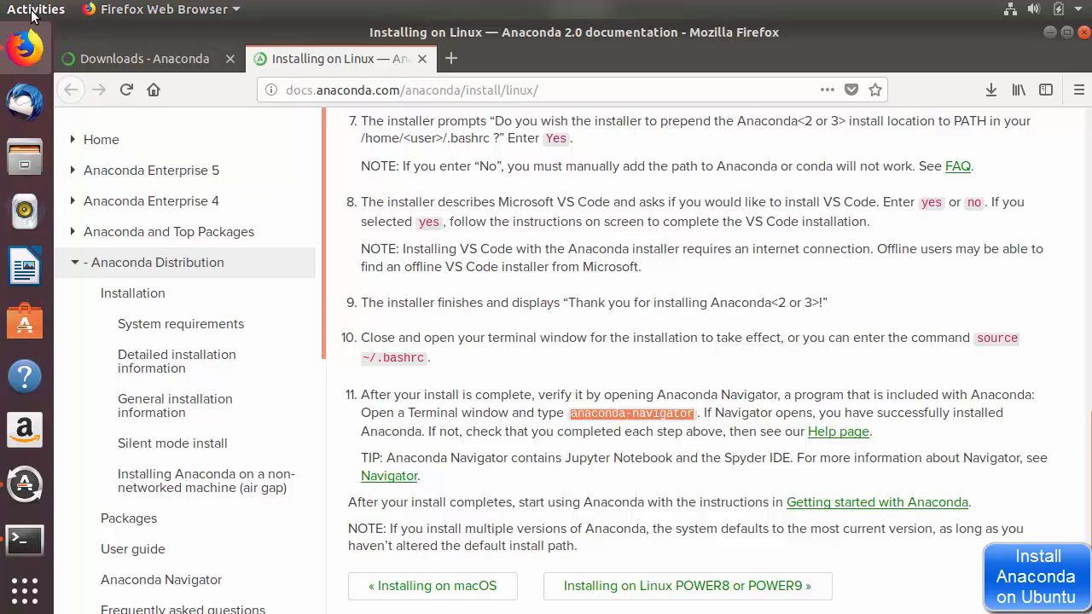
left_click(1049, 37)
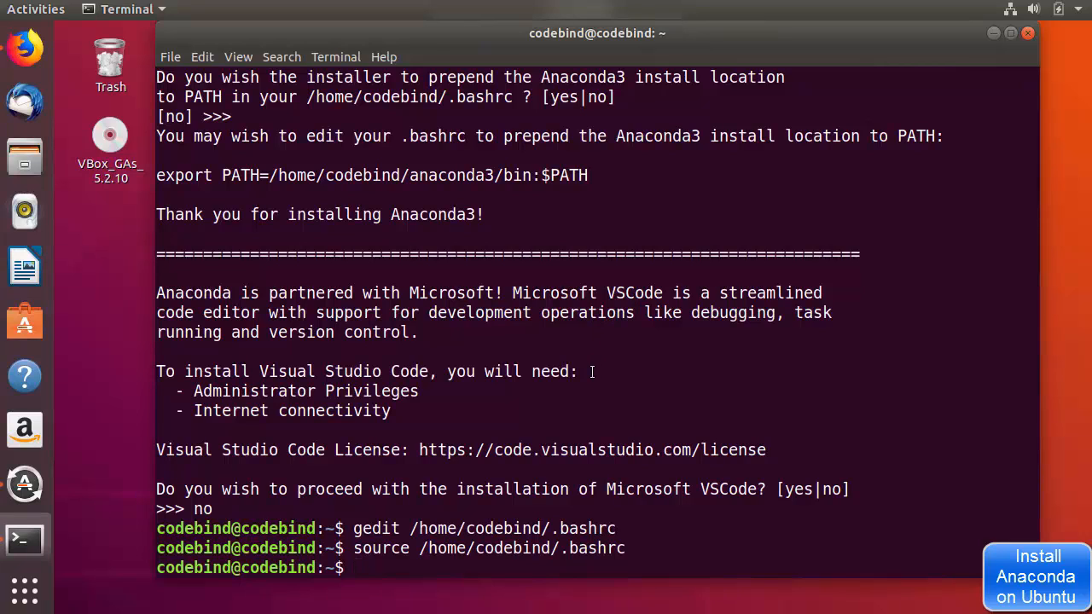
Clear the terminal and launch anaconda-navigator, dismissing its welcome dialog with the option not to show it again.
type("clear")
key("Return")
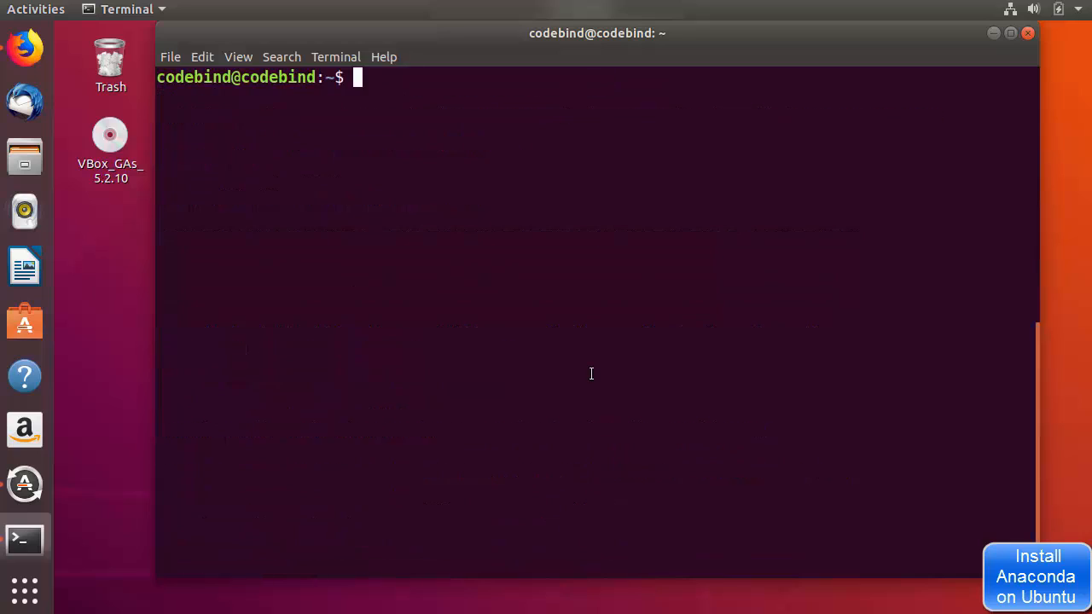
type("anaconda-navigator")
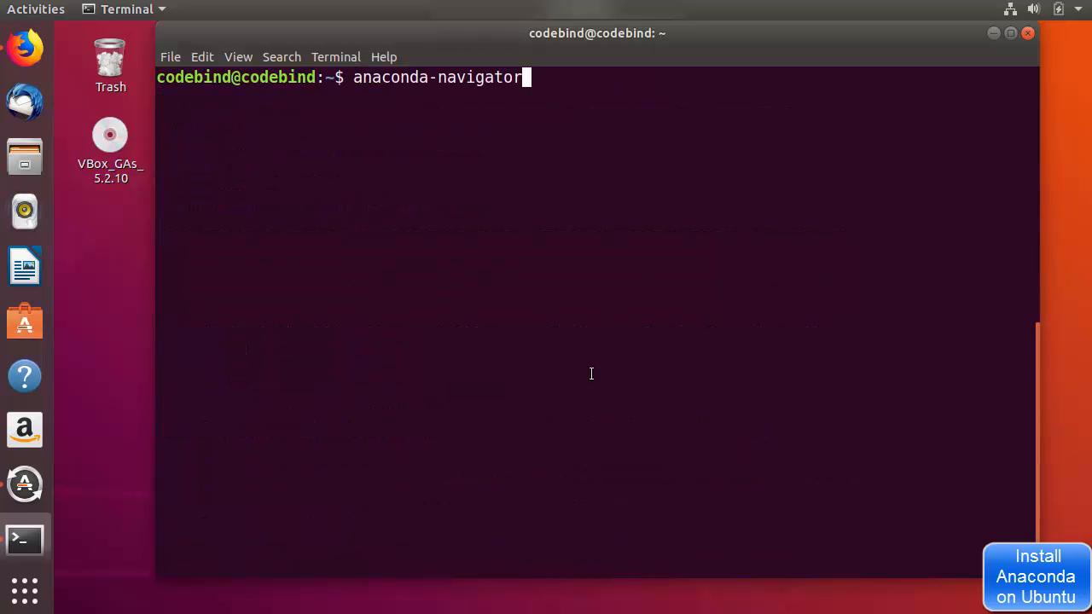
key("Return")
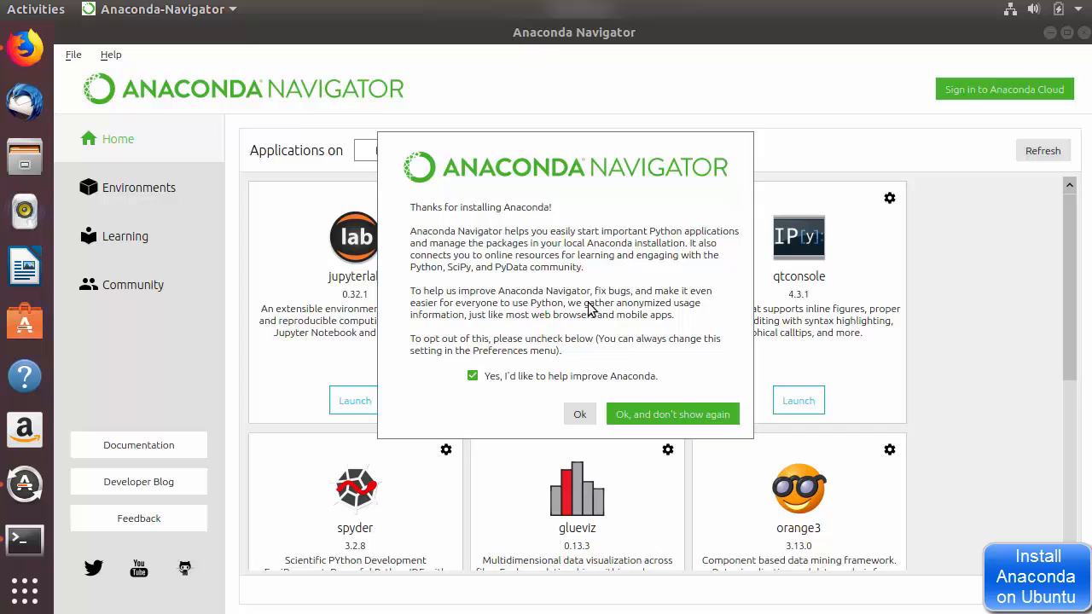
left_click(648, 418)
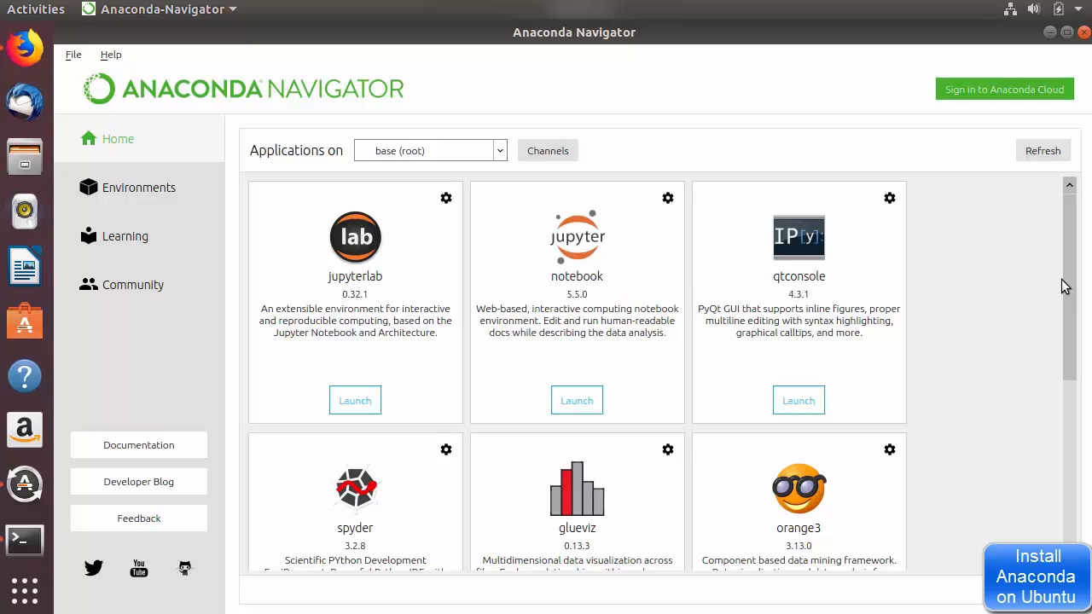
Look through the applications offered on the Anaconda Navigator home page, and quit Navigator.
scroll(1071, 363, "down", 2)
scroll(1071, 363, "down", 2)
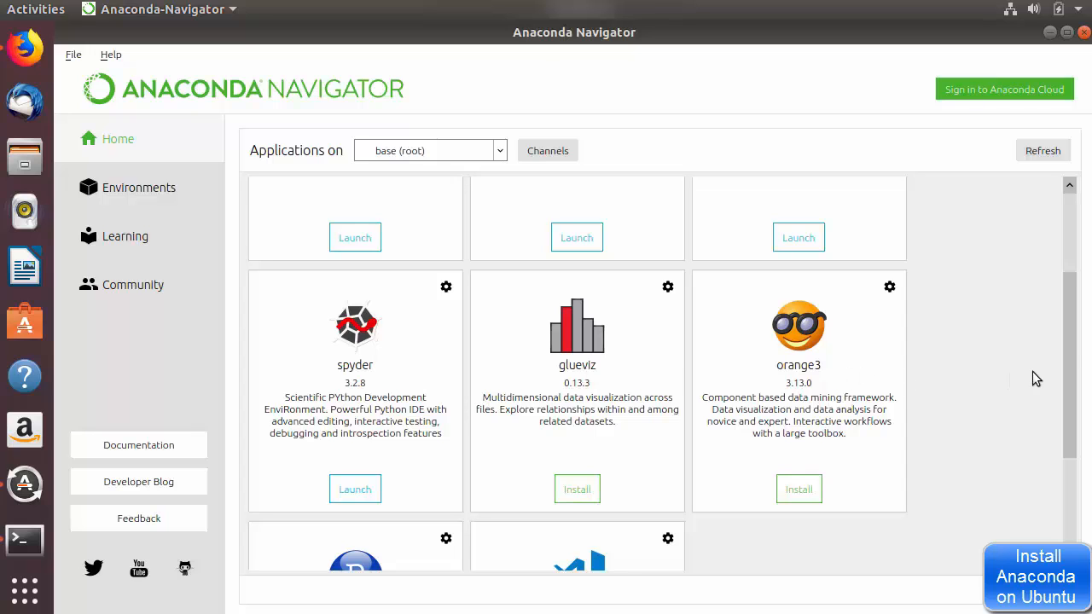
scroll(1072, 478, "down", 3)
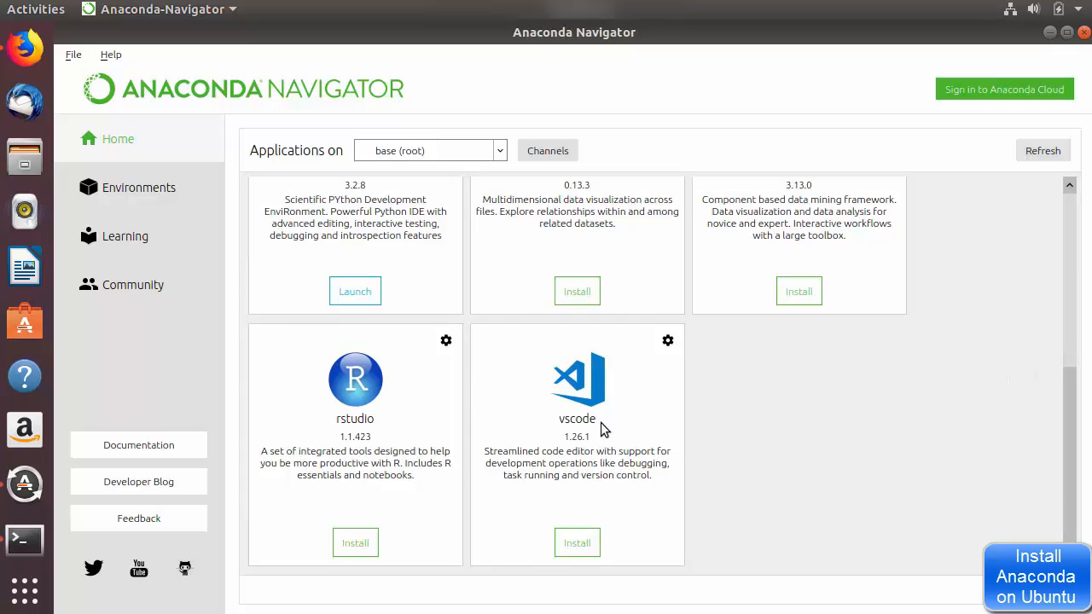
scroll(742, 473, "up", 5)
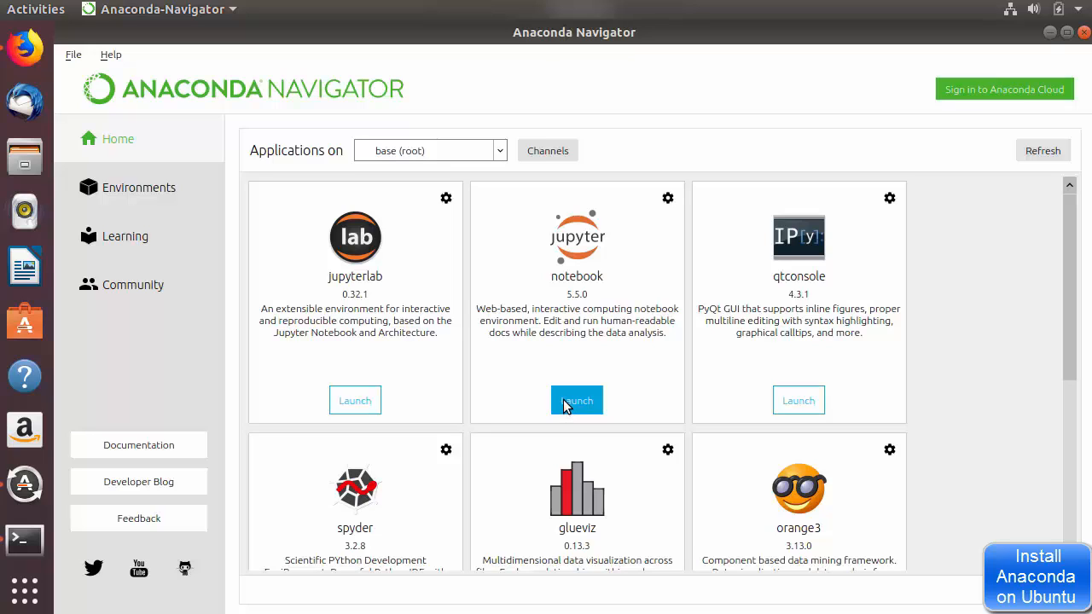
left_click(1083, 34)
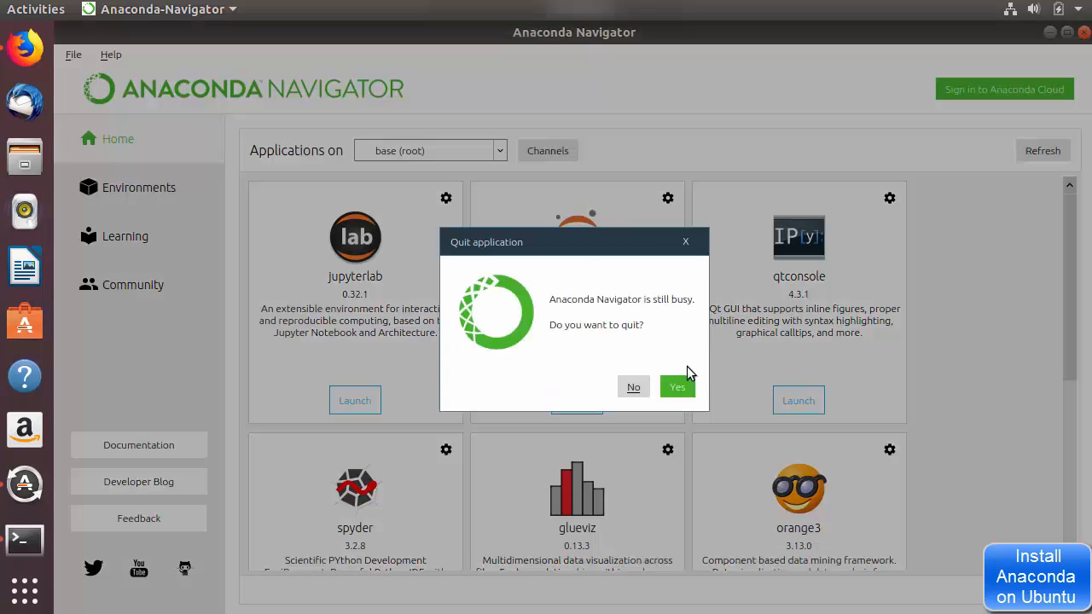
left_click(675, 387)
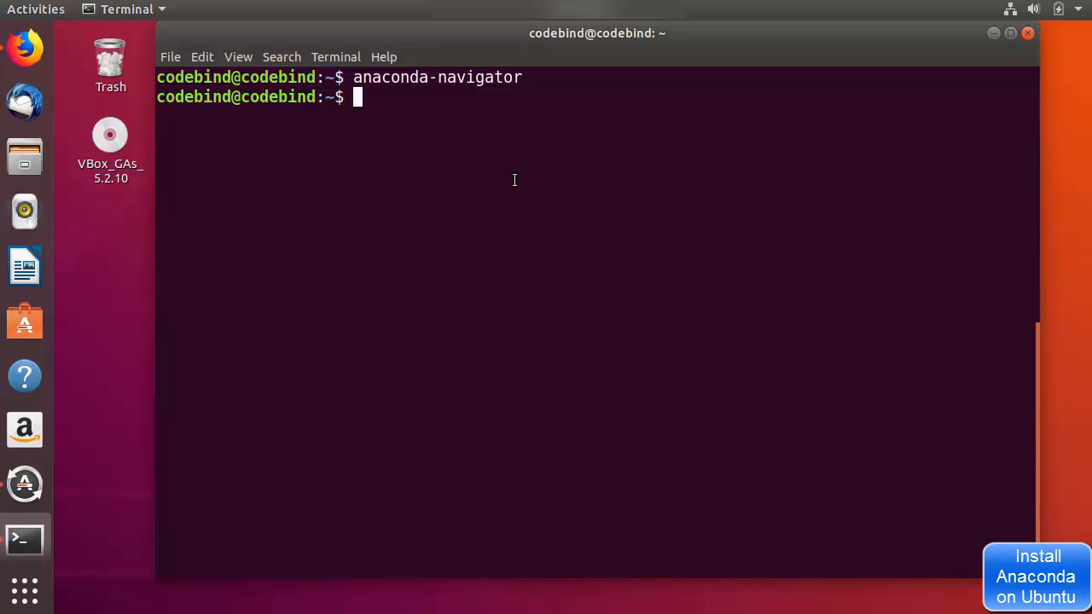
Run conda info in the terminal and highlight the conda version in its output.
type("conda ")
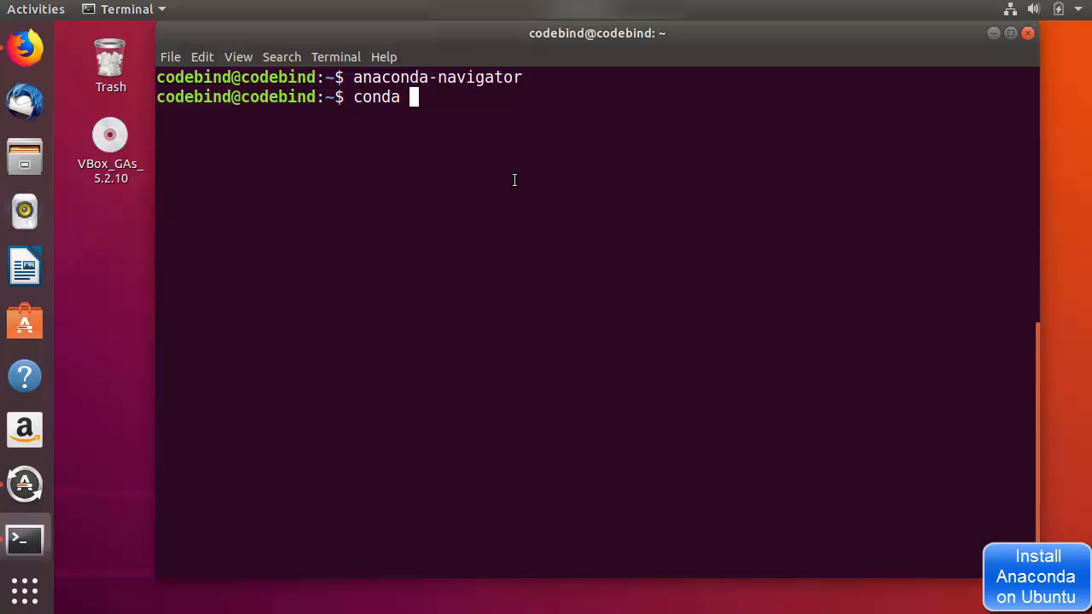
type("info")
key("Return")
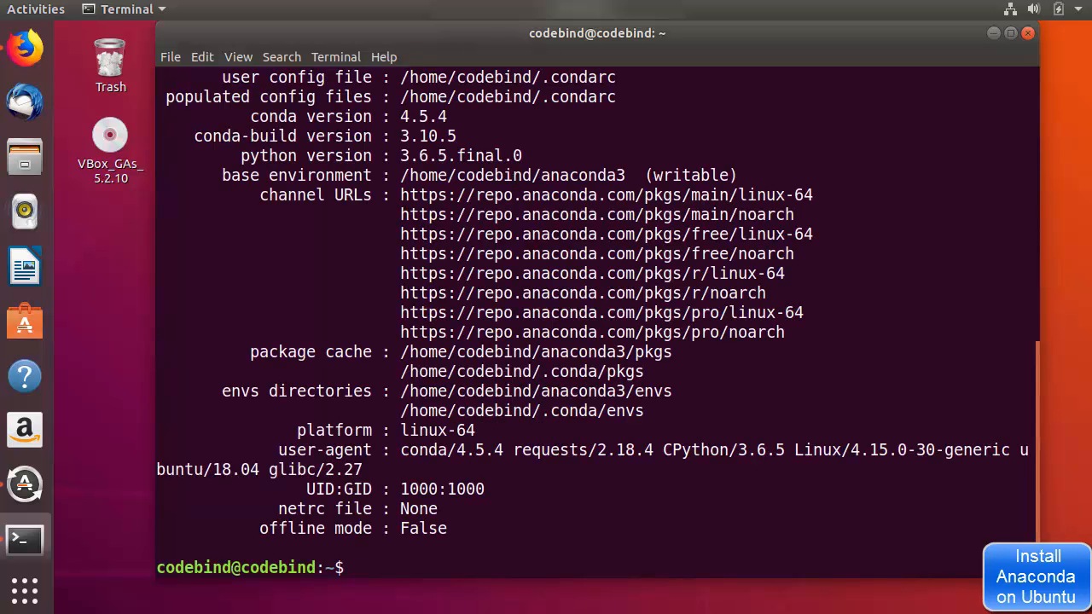
left_click_drag(512, 195, 445, 117)
left_click(446, 193)
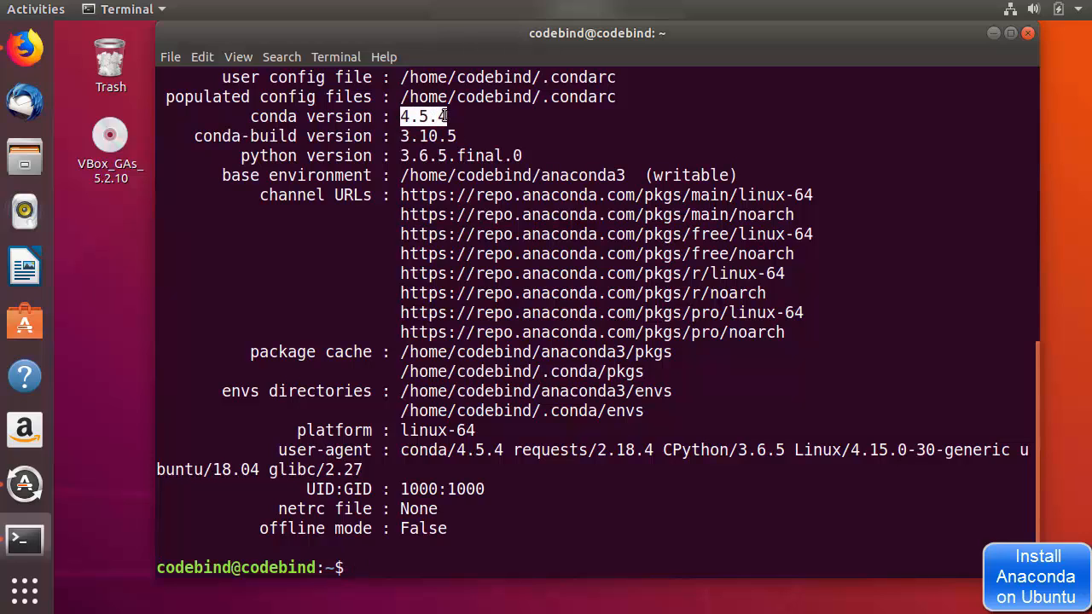
left_click(429, 556)
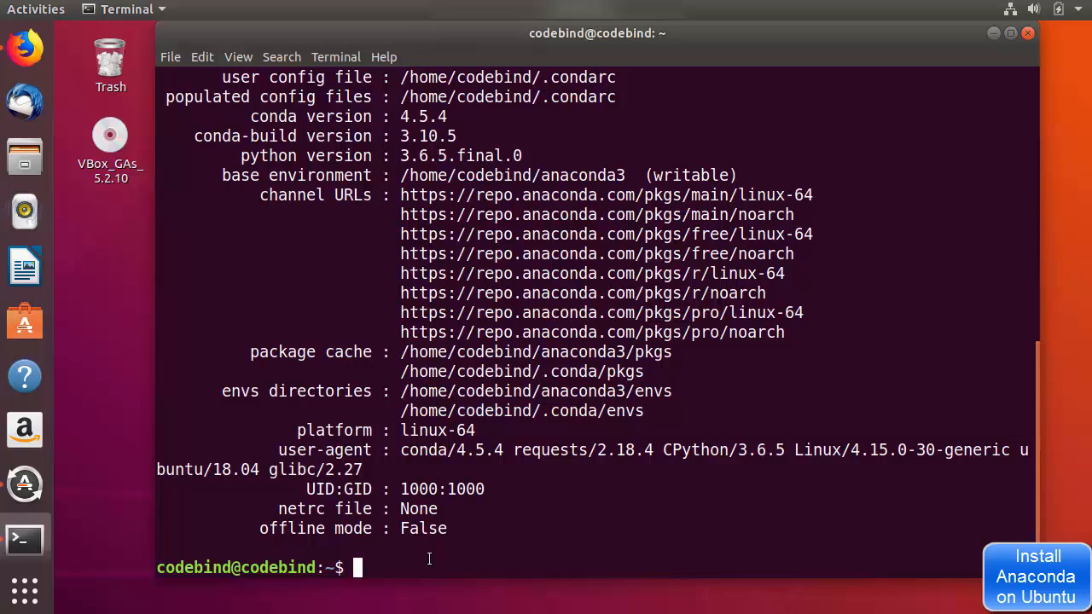
Run conda list and look through the installed packages and their versions.
key("Up")
key("BackSpace")
key("BackSpace")
key("BackSpace")
key("BackSpace")
type("list")
key("Return")
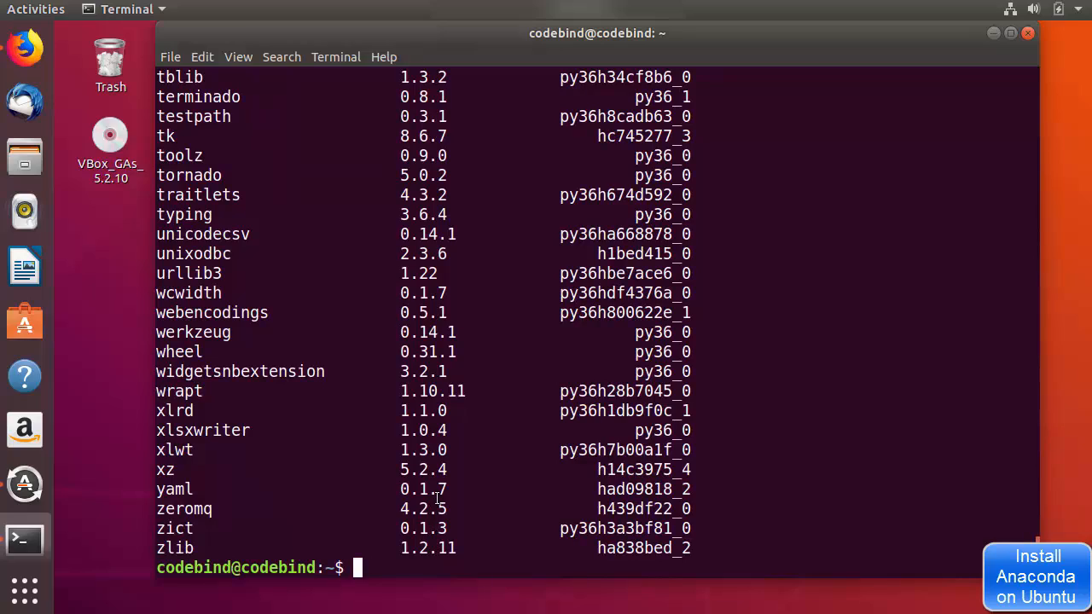
scroll(437, 494, "up", 10)
scroll(437, 495, "up", 9)
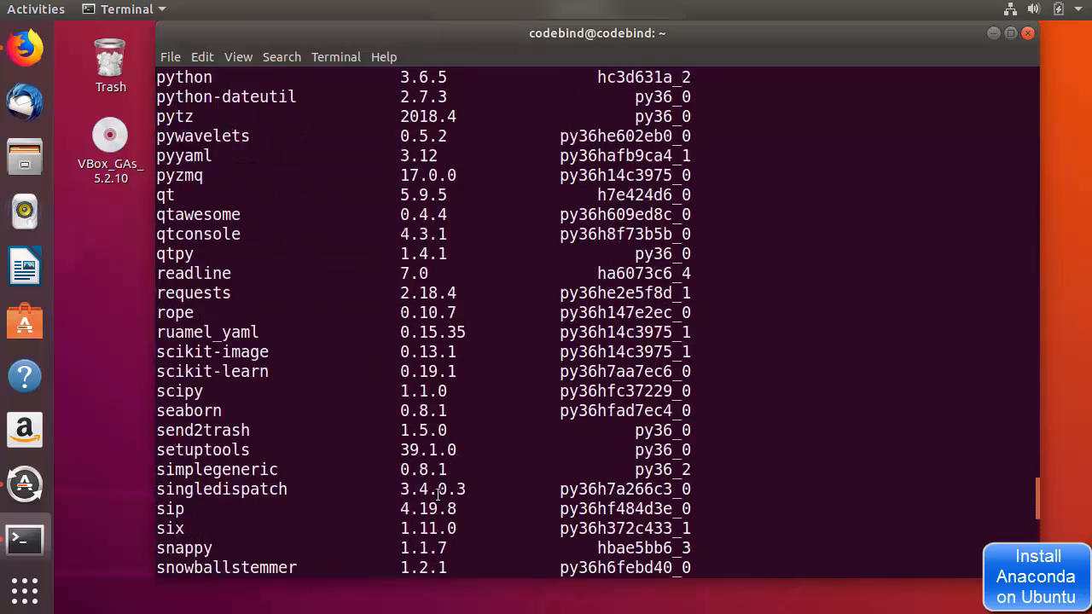
scroll(448, 537, "down", 20)
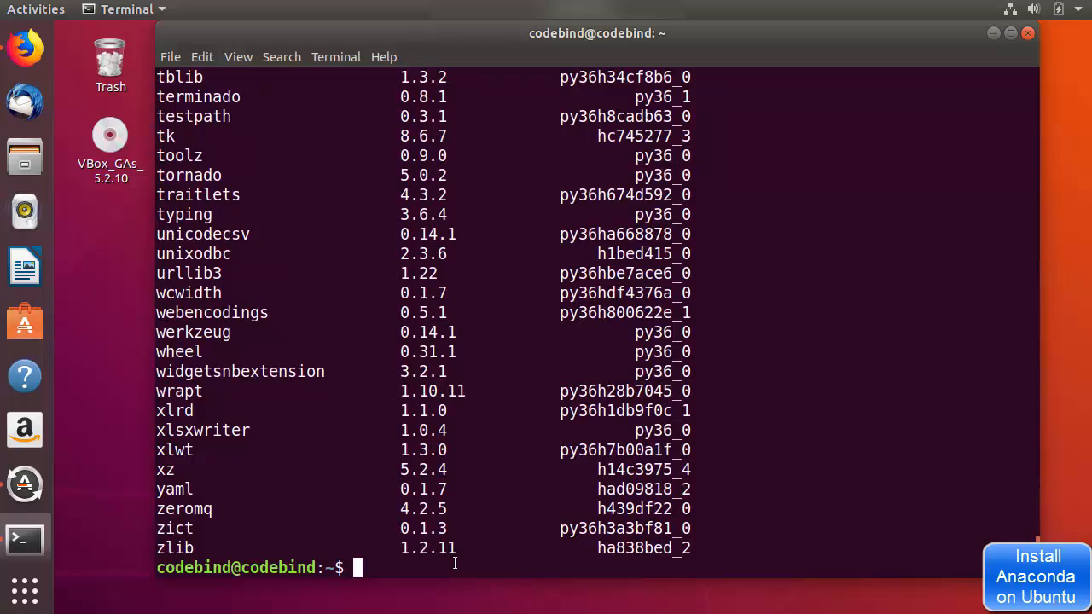
Clear the terminal and launch Jupyter with the command jupyter notebook.
type("clear")
key("Return")
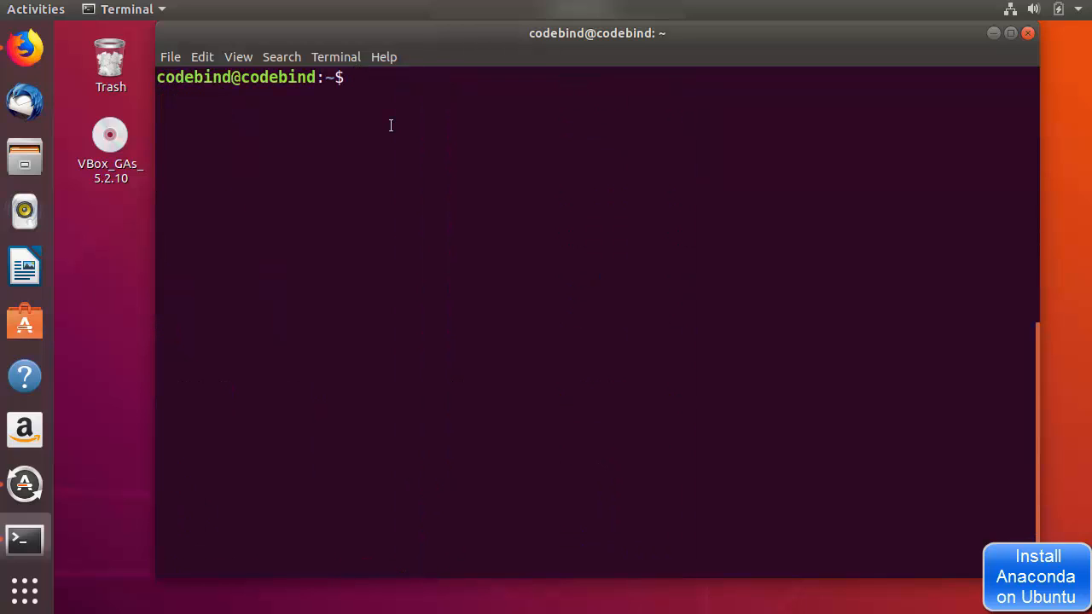
type("jupyter ")
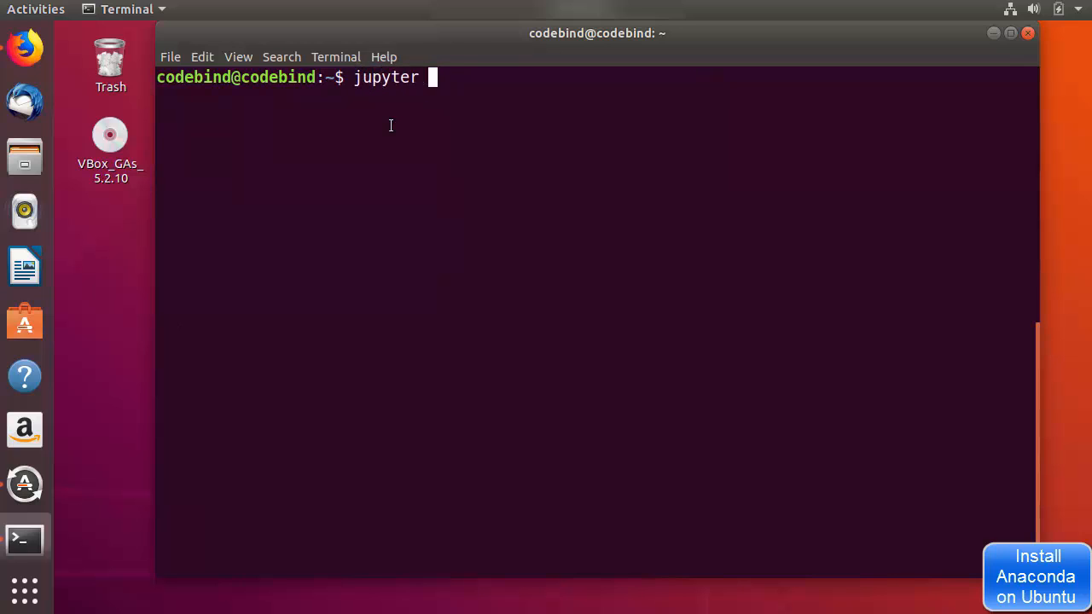
type("notebook")
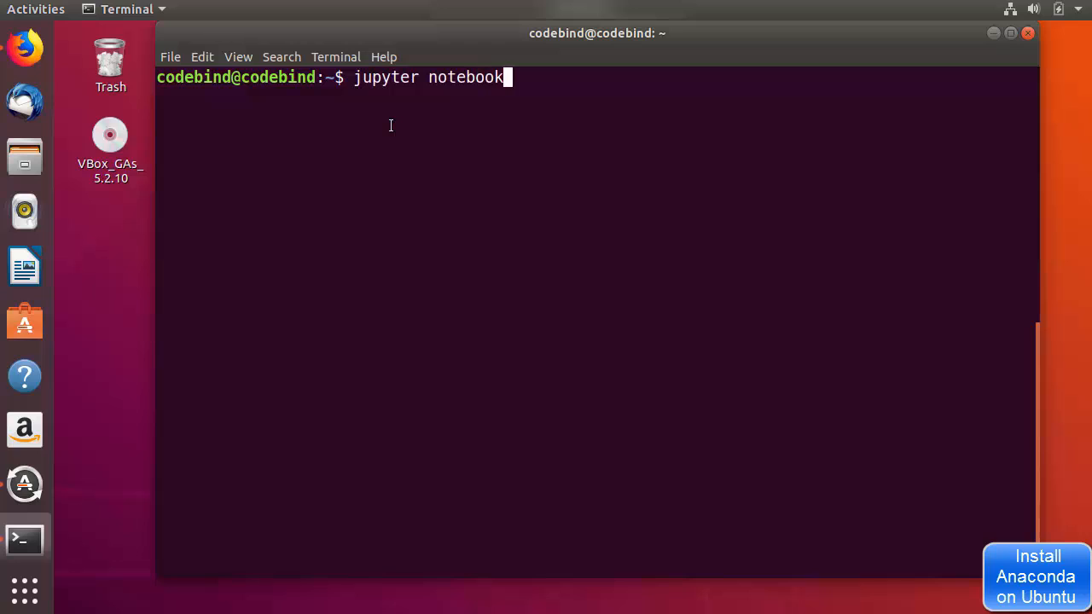
key("Return")
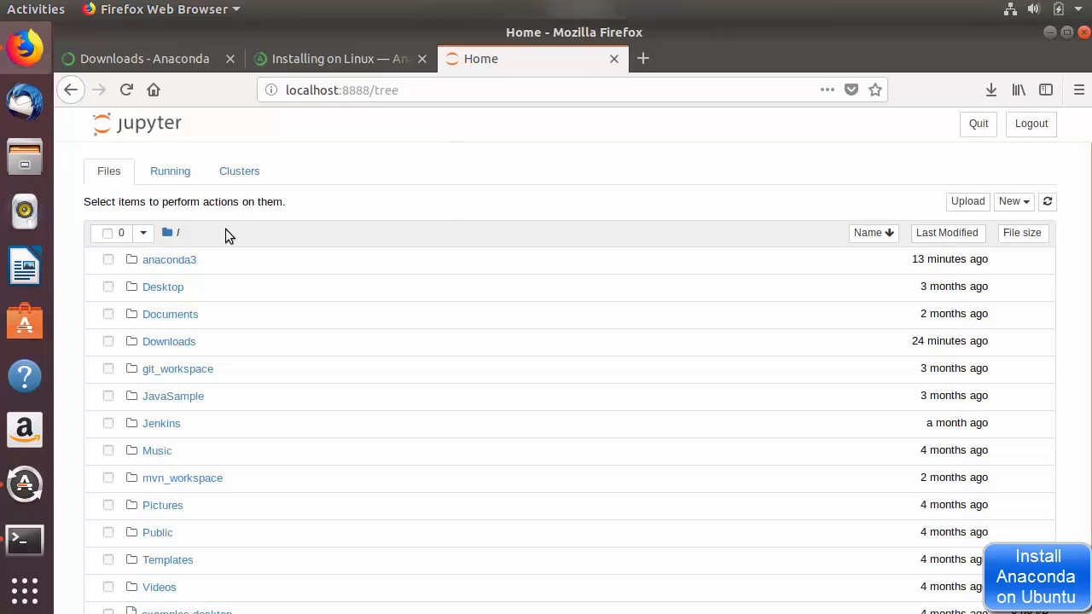
Create a new folder inside the Documents directory in the Jupyter file browser.
left_click(171, 313)
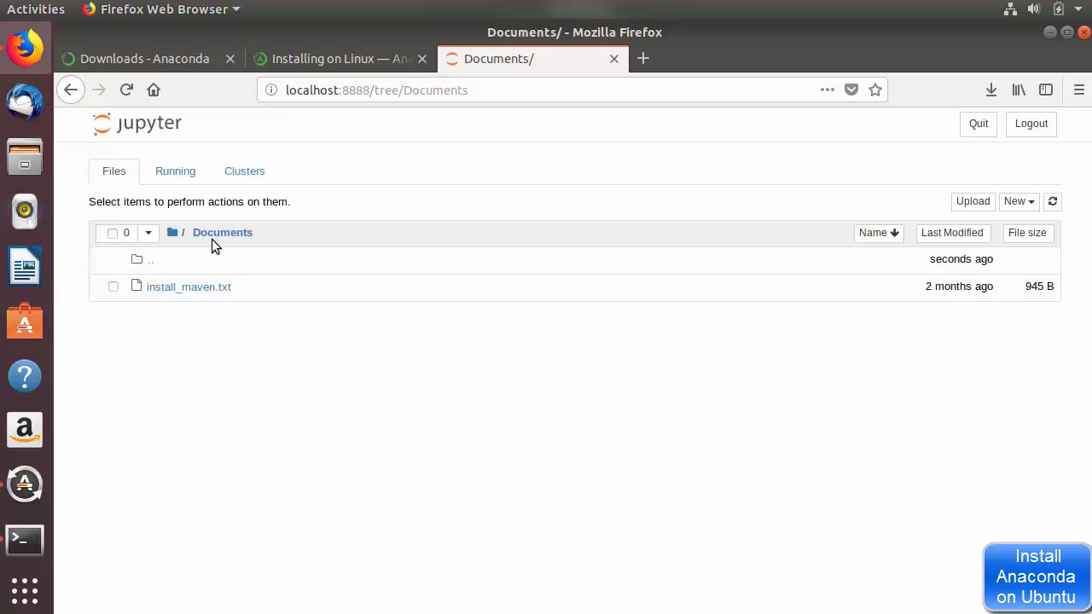
left_click(1029, 209)
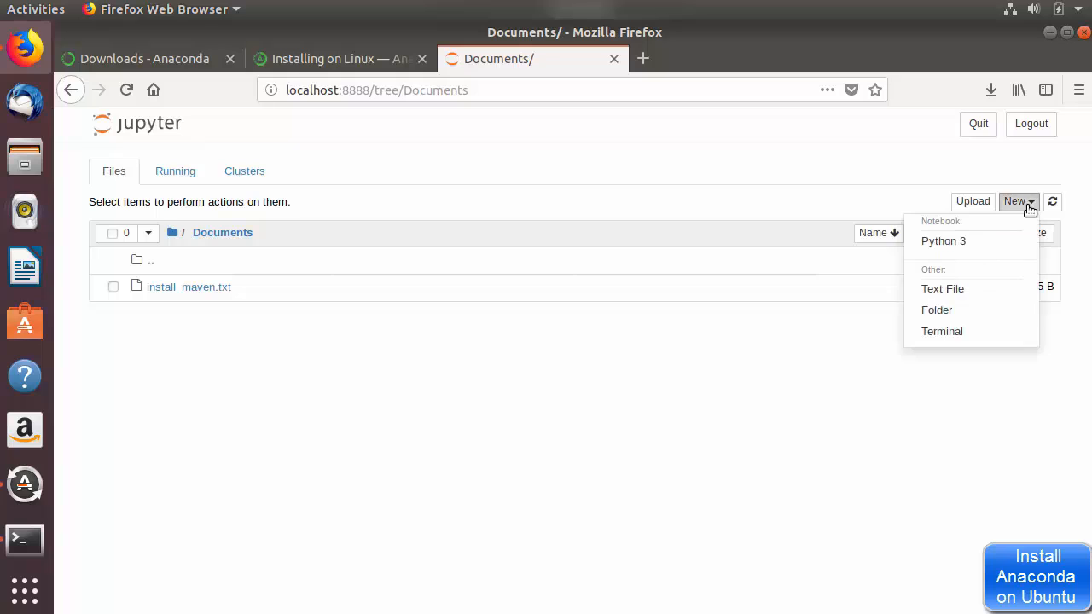
left_click(940, 312)
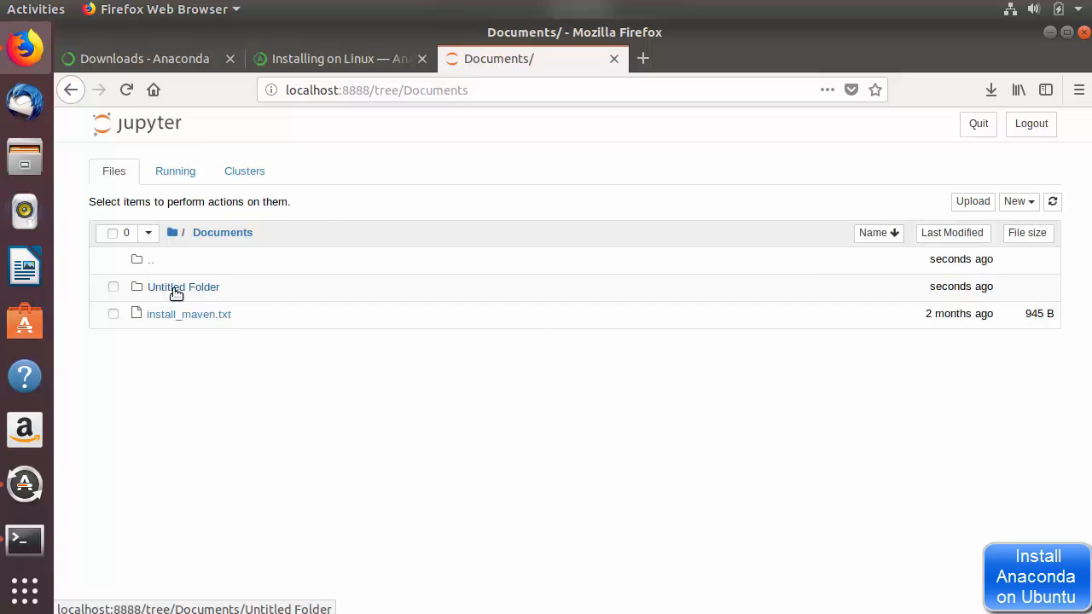
Rename the untitled folder in Documents as Python.
left_click(114, 289)
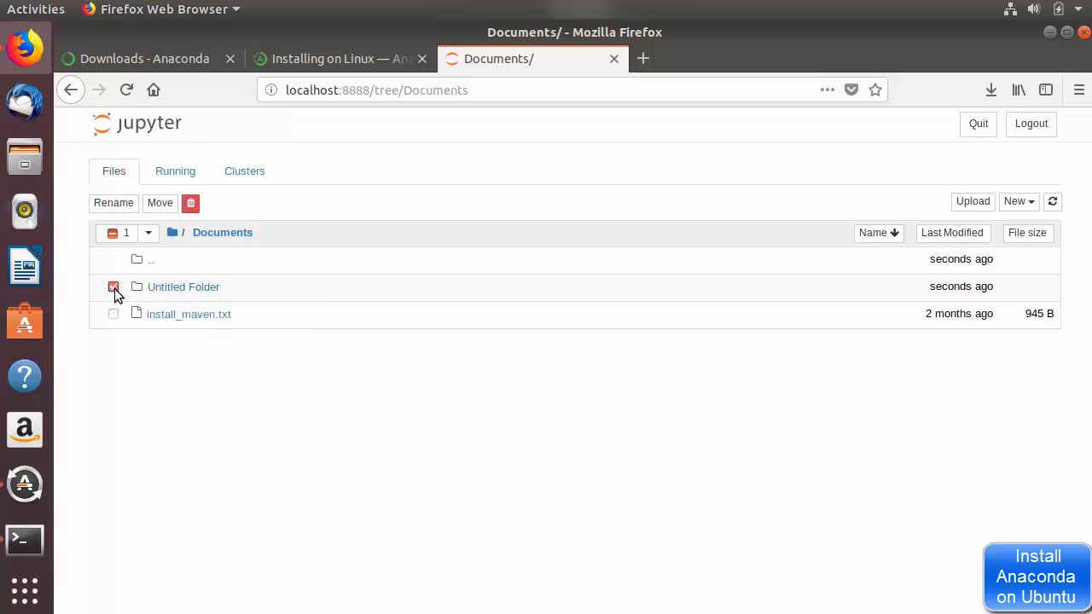
left_click(113, 205)
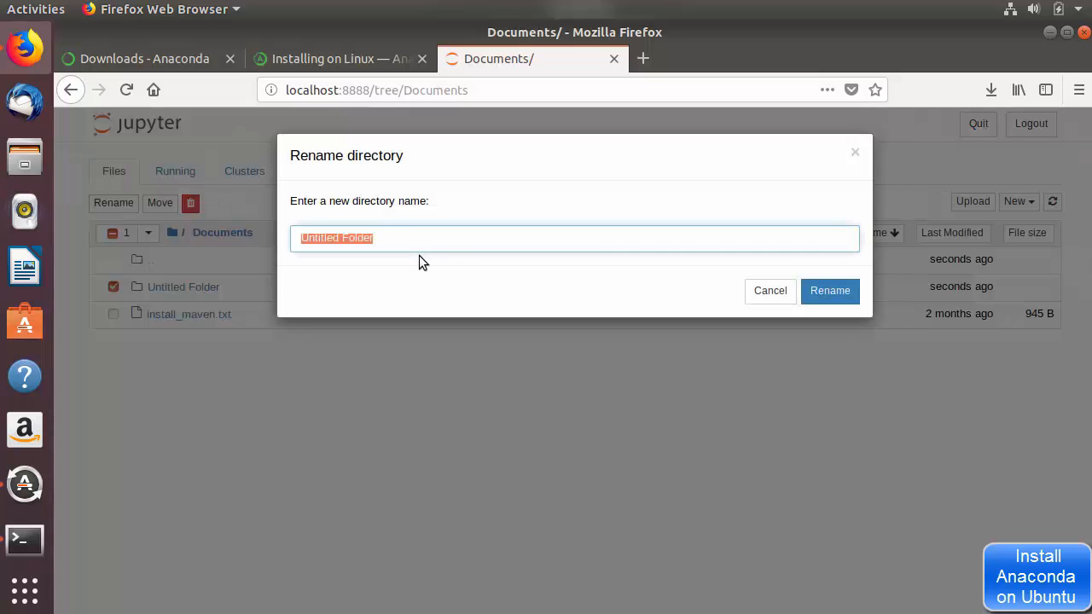
key("BackSpace")
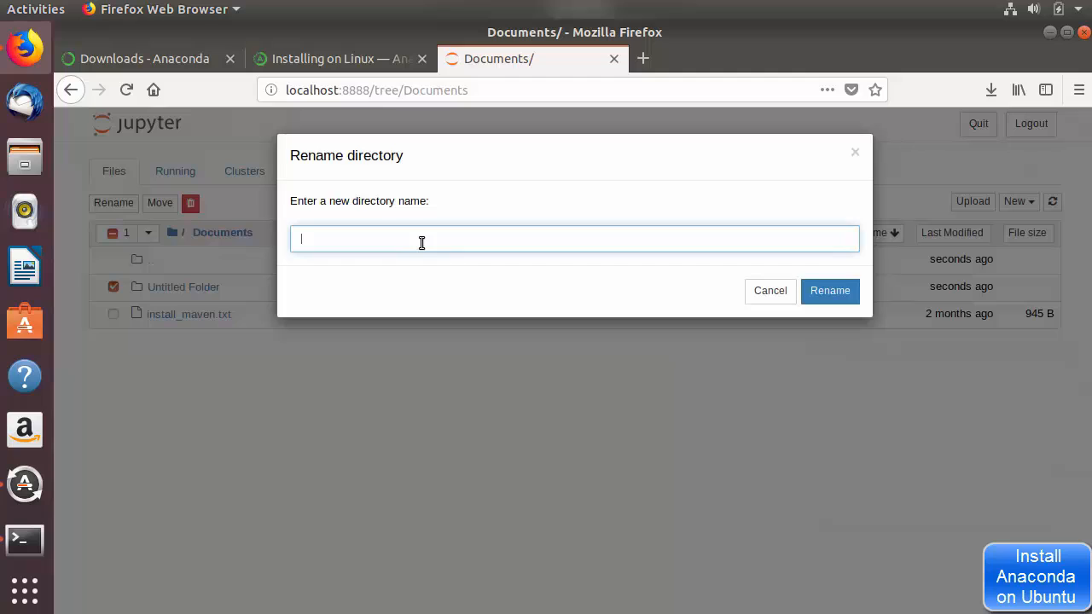
type("Python")
left_click(838, 298)
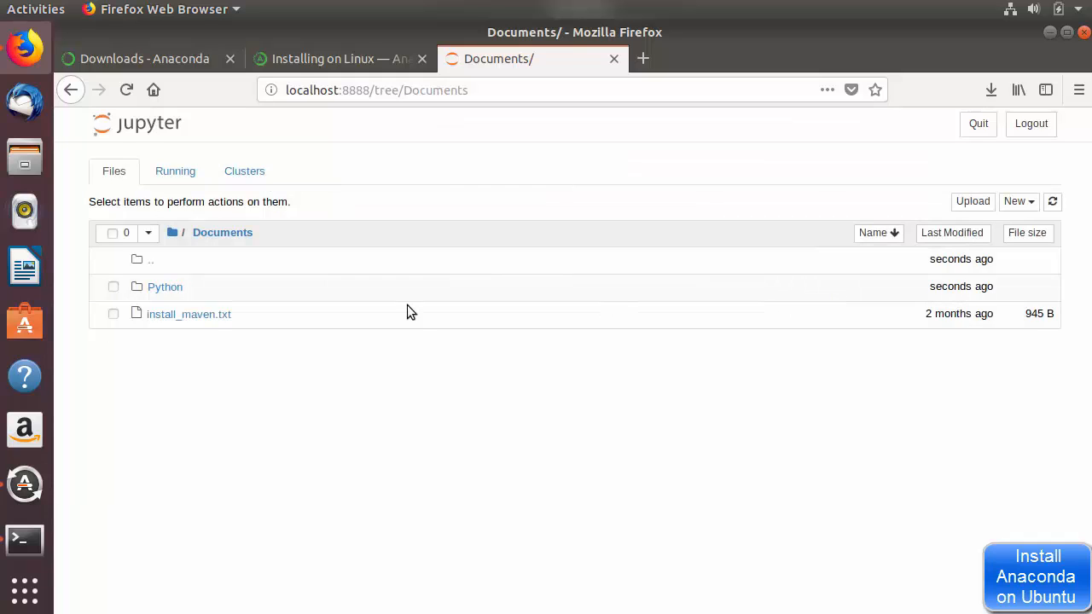
Open the Python folder and create a new Python 3 notebook in it.
left_click(170, 287)
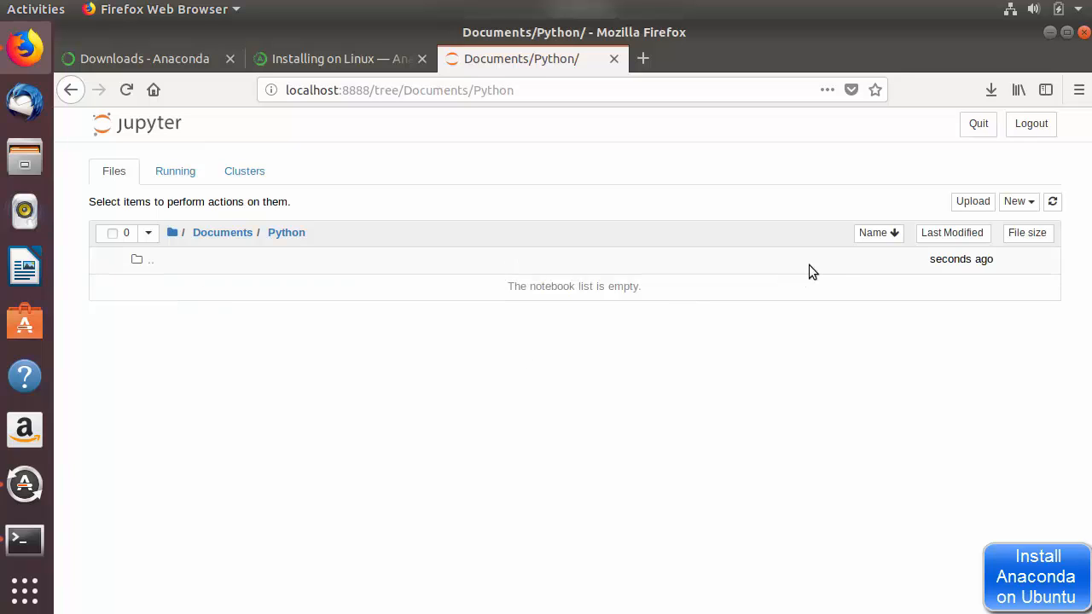
left_click(1016, 206)
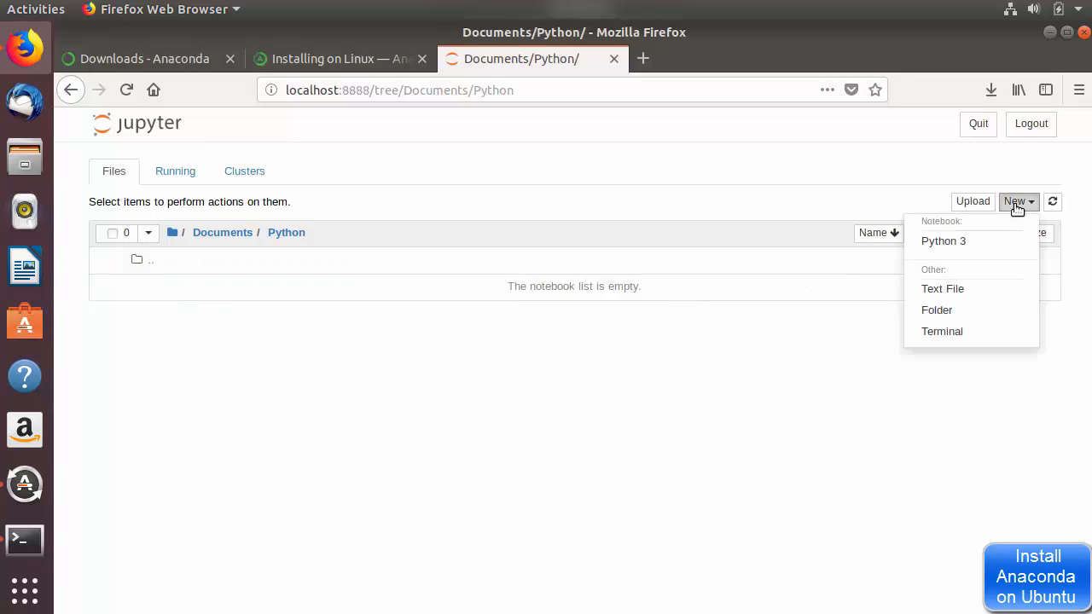
left_click(952, 244)
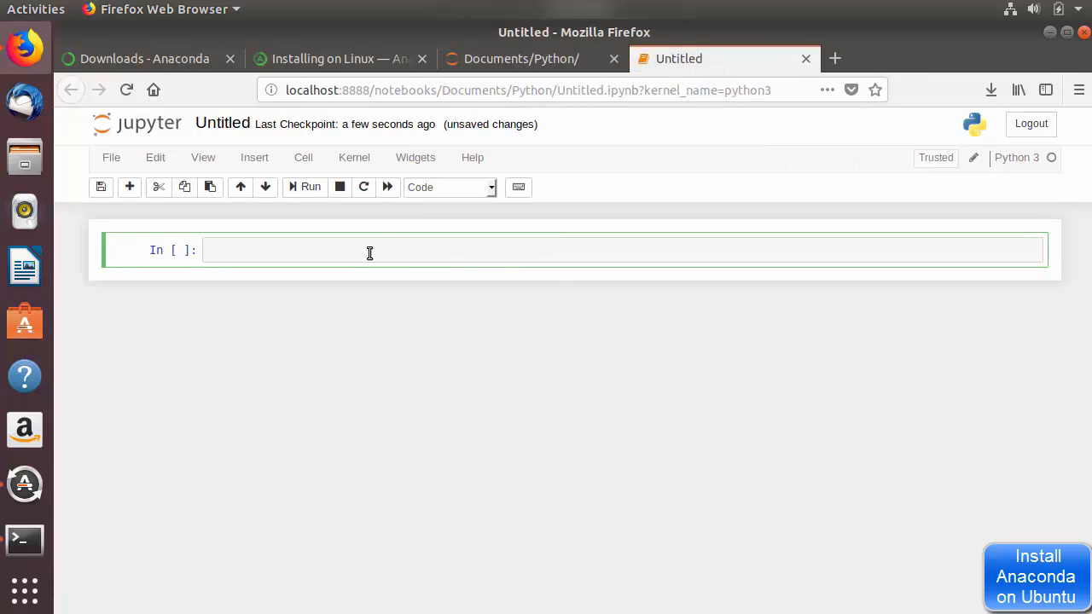
Run 5+5 in the first notebook cell, and x=6 followed by x*6 on a new line in the second cell.
type("5+5")
key("shift+Return")
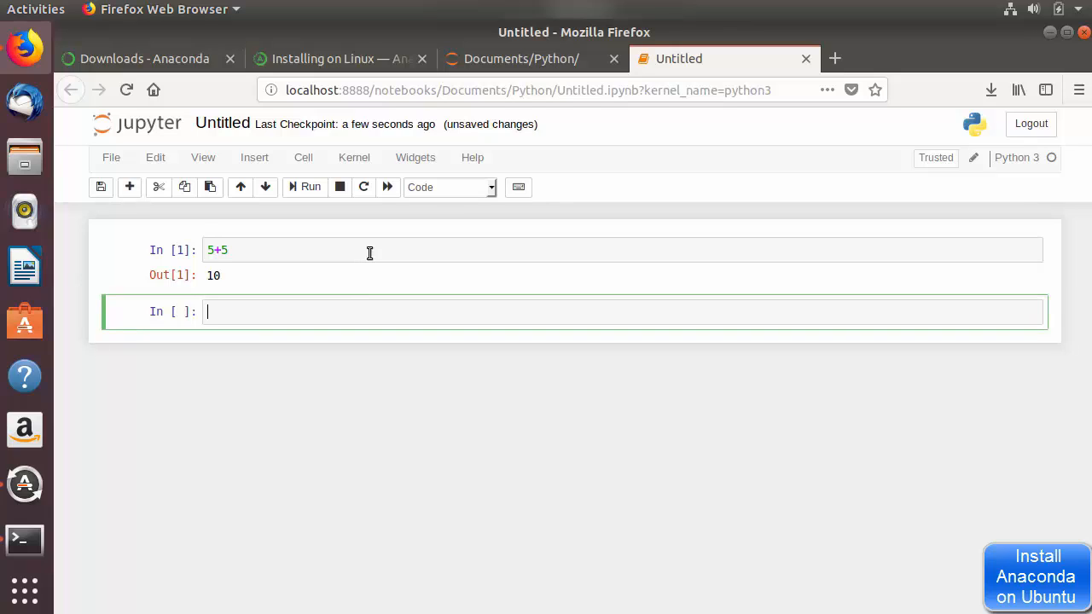
type("x=6")
key("Return")
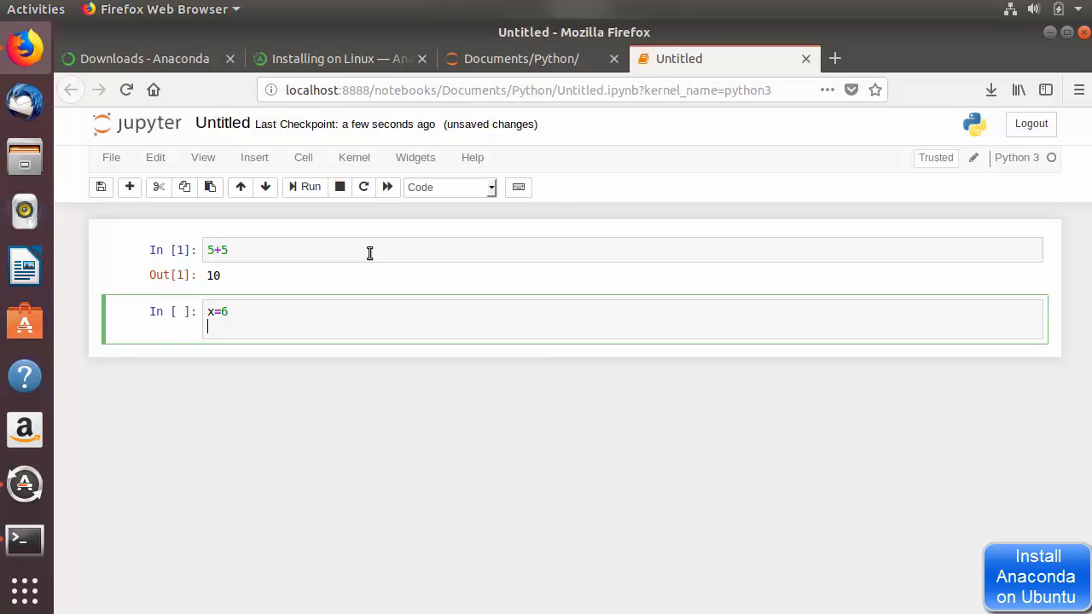
type("x*")
type("6")
key("shift+Return")
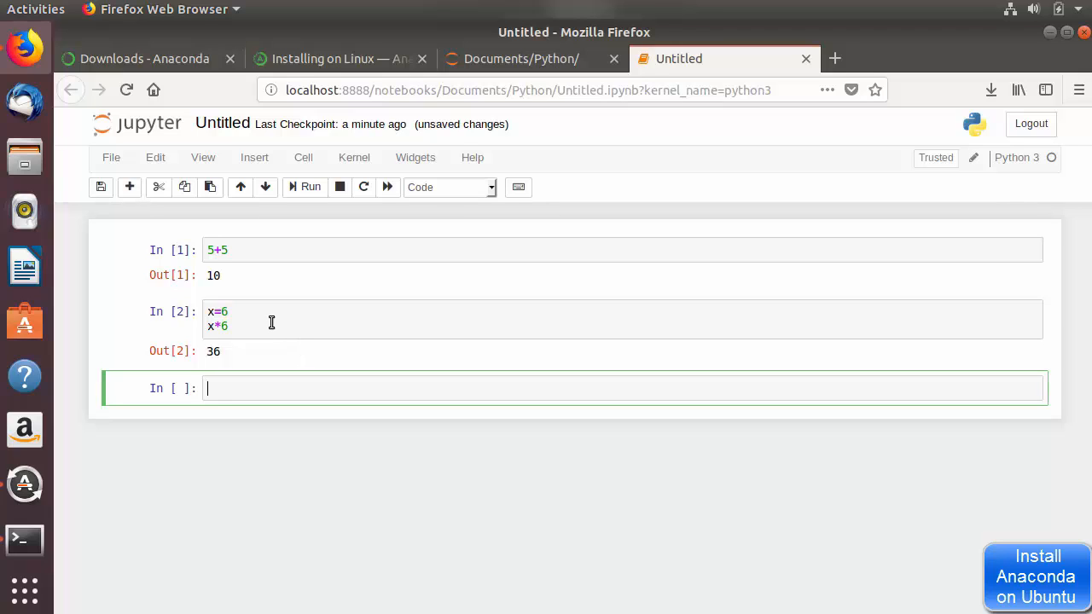
key("Escape")
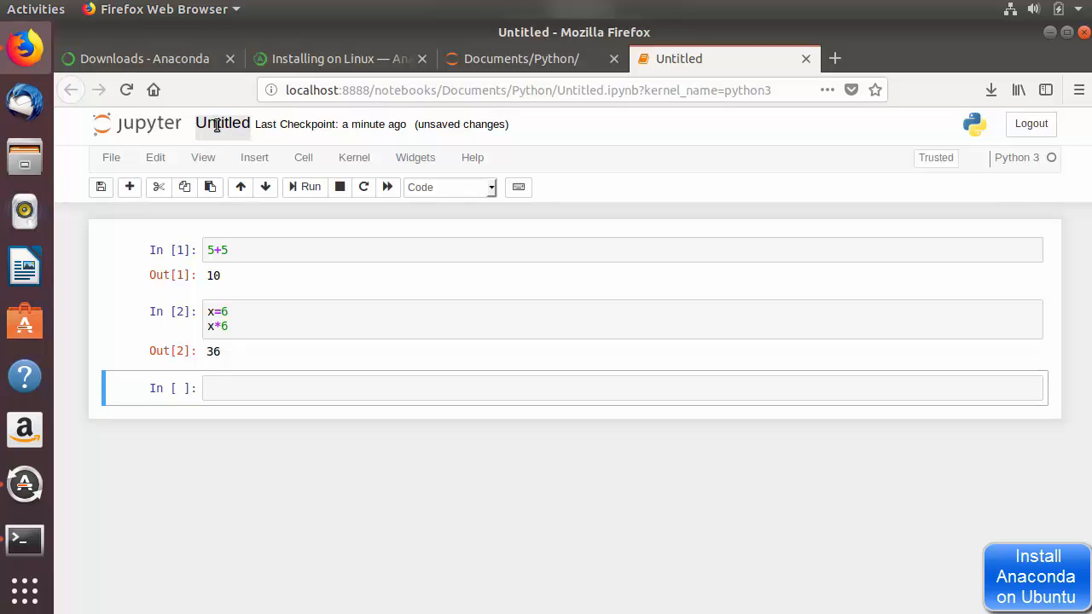
Rename the notebook as first_notebook and save it with a checkpoint.
left_click(217, 125)
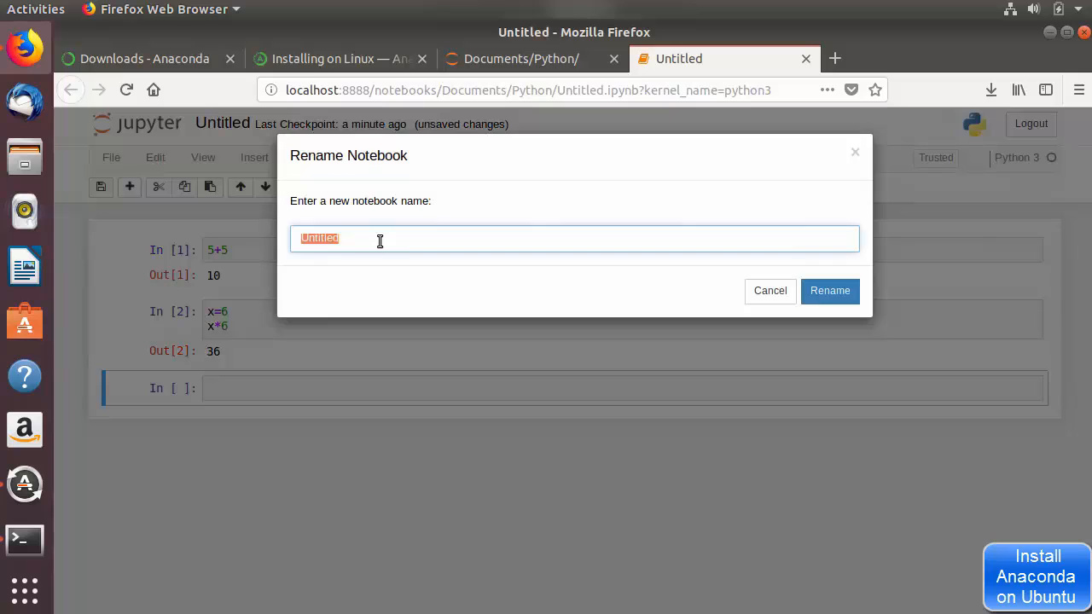
key("BackSpace")
type("first_notebook")
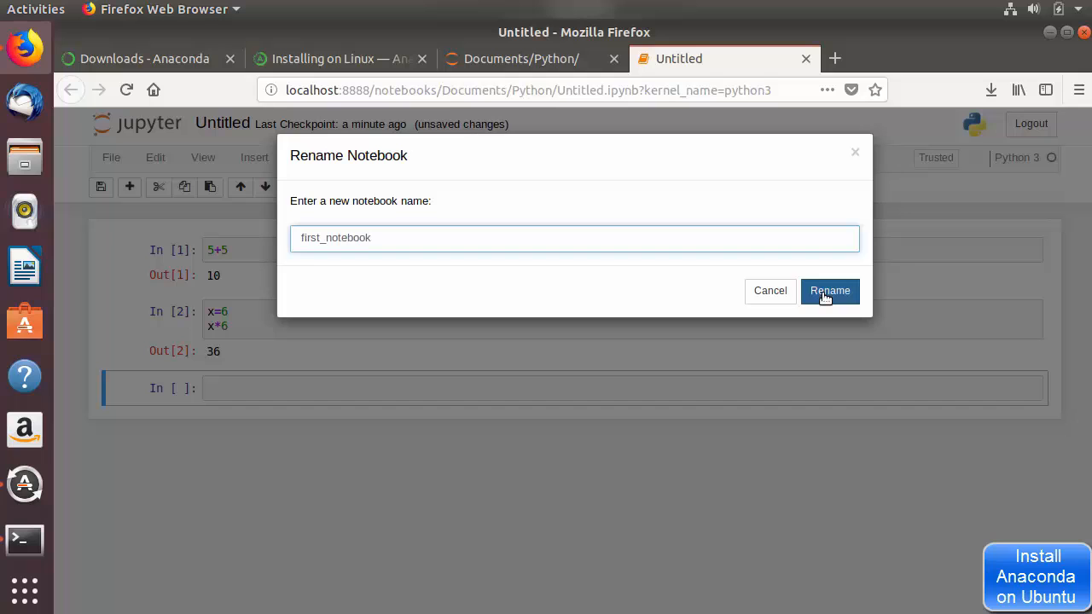
left_click(825, 291)
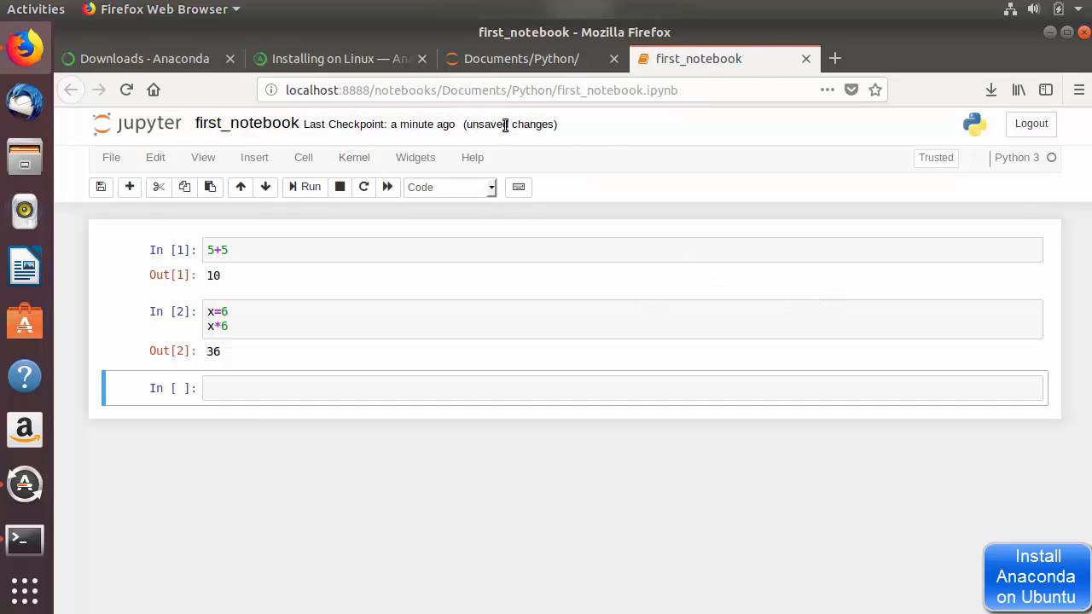
left_click(109, 161)
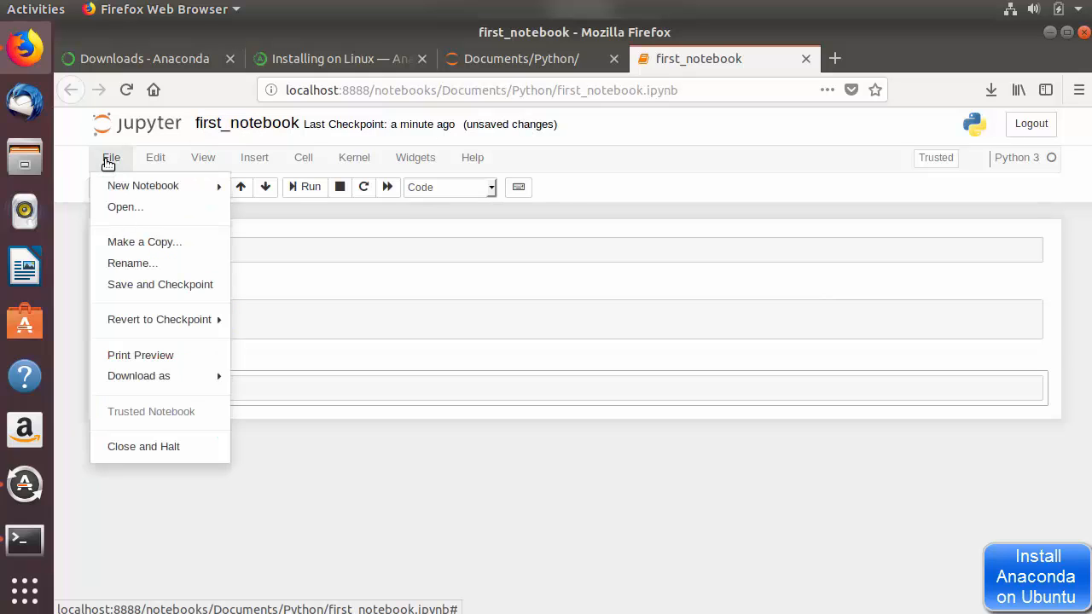
left_click(125, 288)
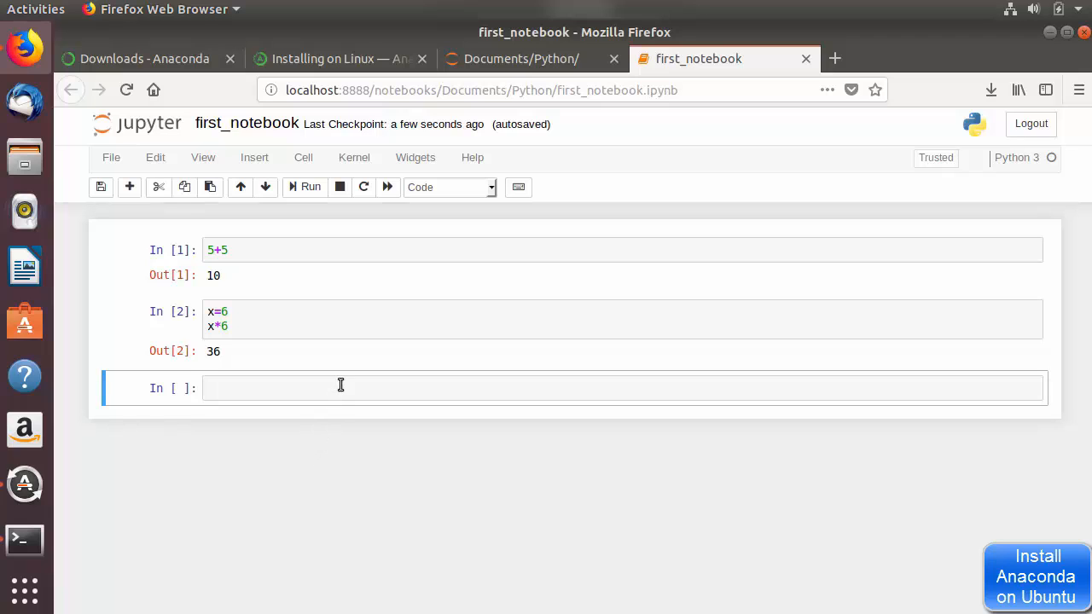
Open a new terminal window, change to the Documents/Python directory and list its files.
key("ctrl+alt+t")
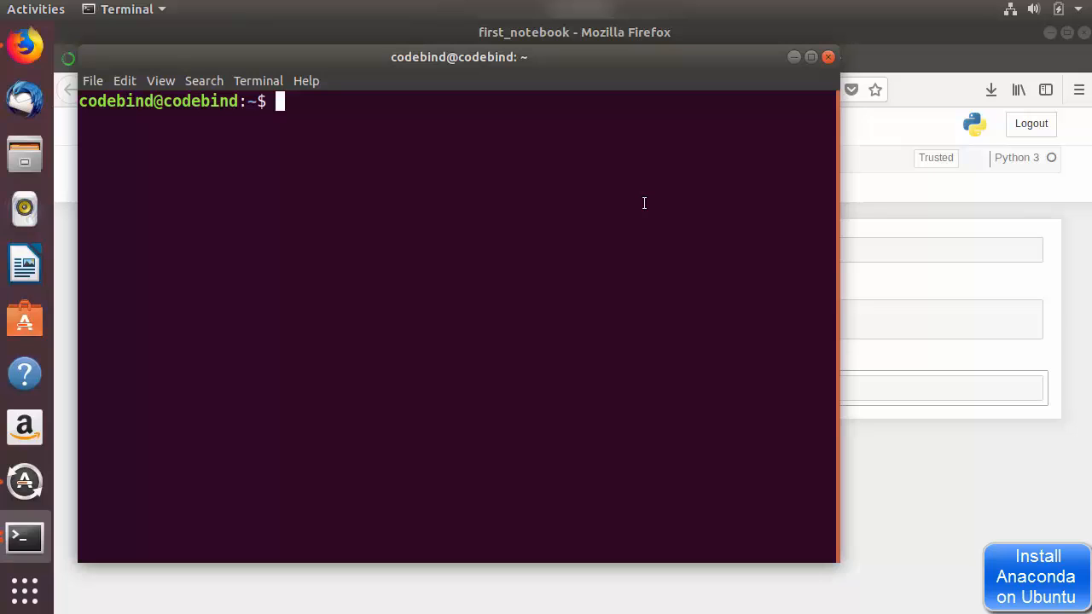
type("cd Doc")
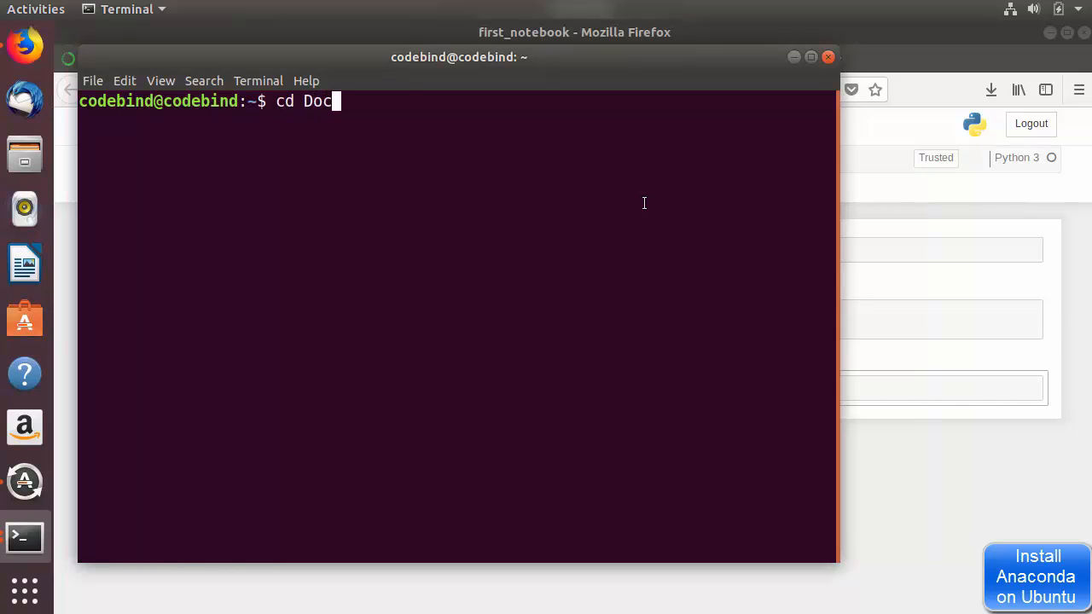
key("Tab")
type("Py")
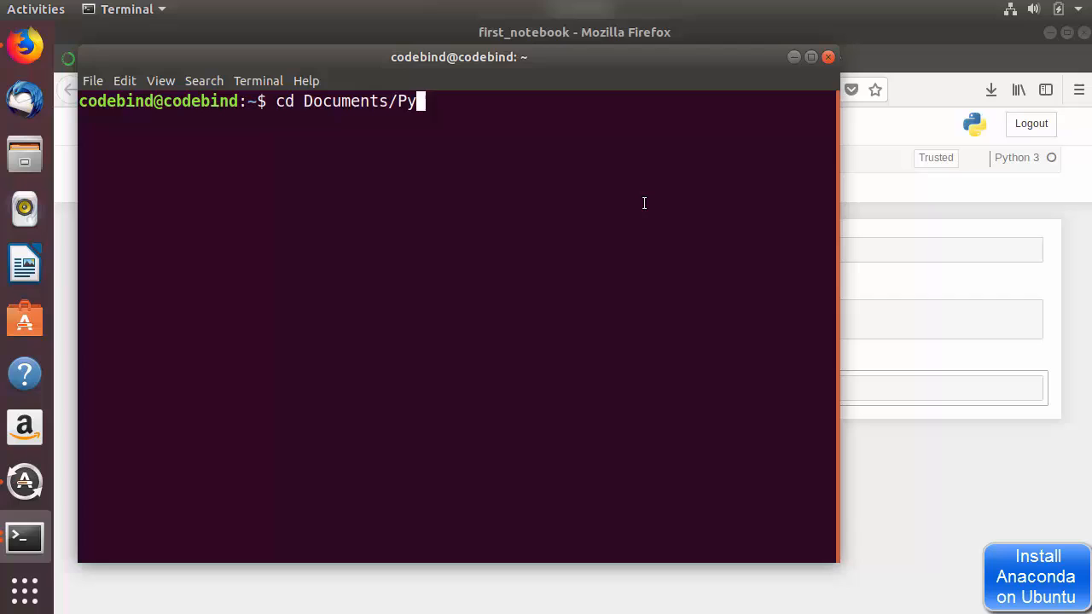
key("Tab")
key("Return")
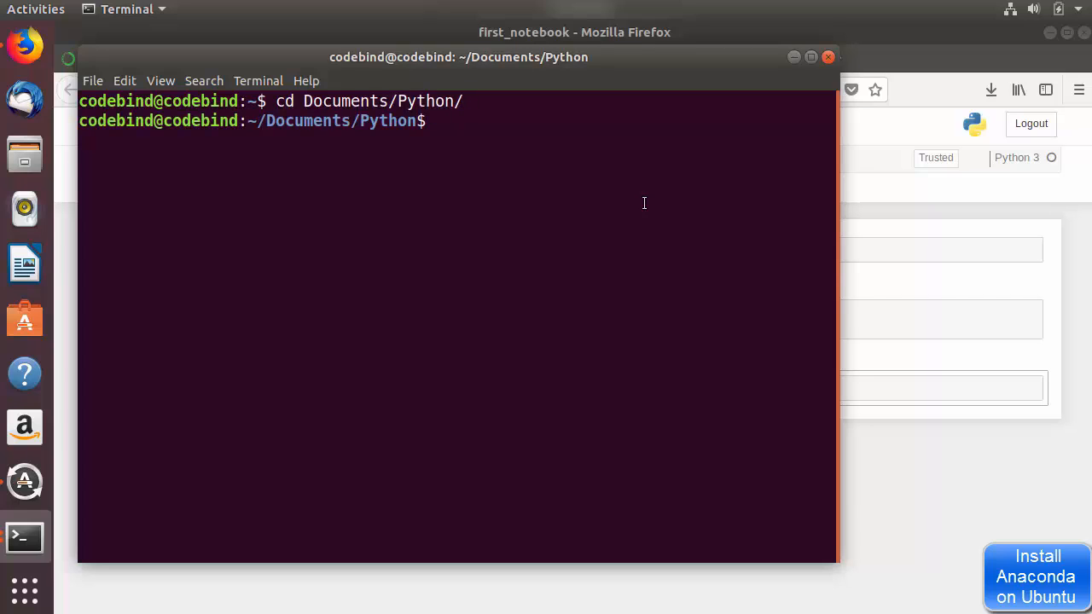
type("ls")
key("Return")
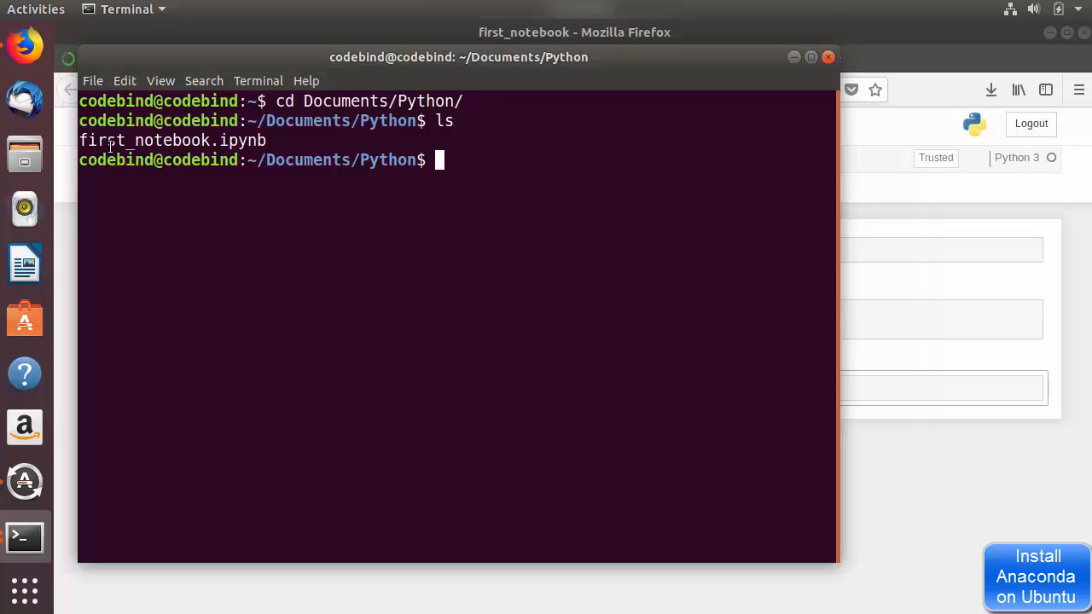
left_click_drag(237, 67, 328, 184)
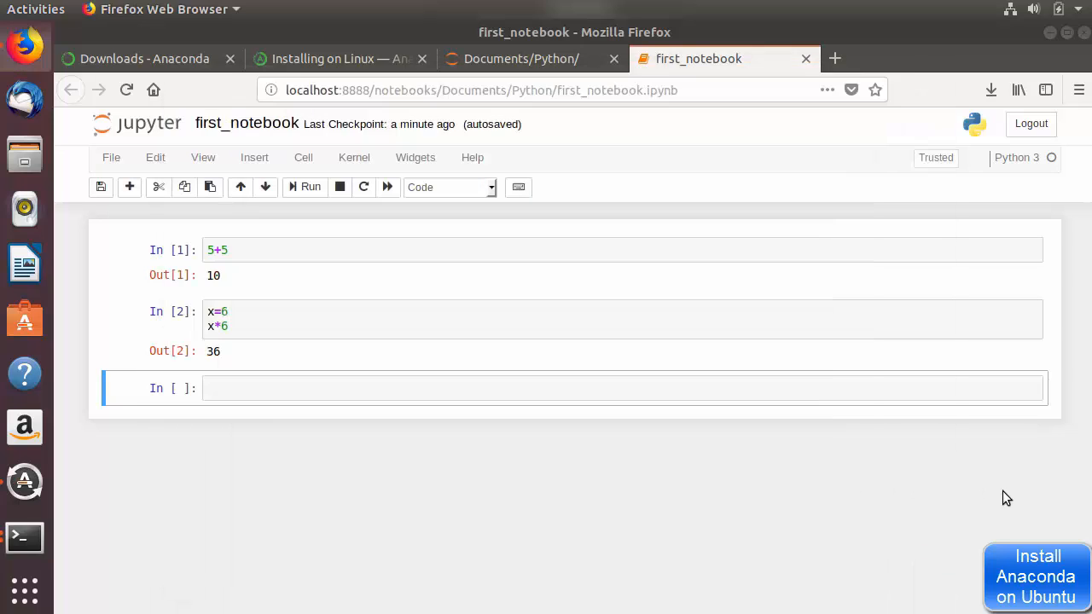
Close the browser and shut down the running Jupyter notebook server in its terminal, confirming with y.
left_click(1002, 493)
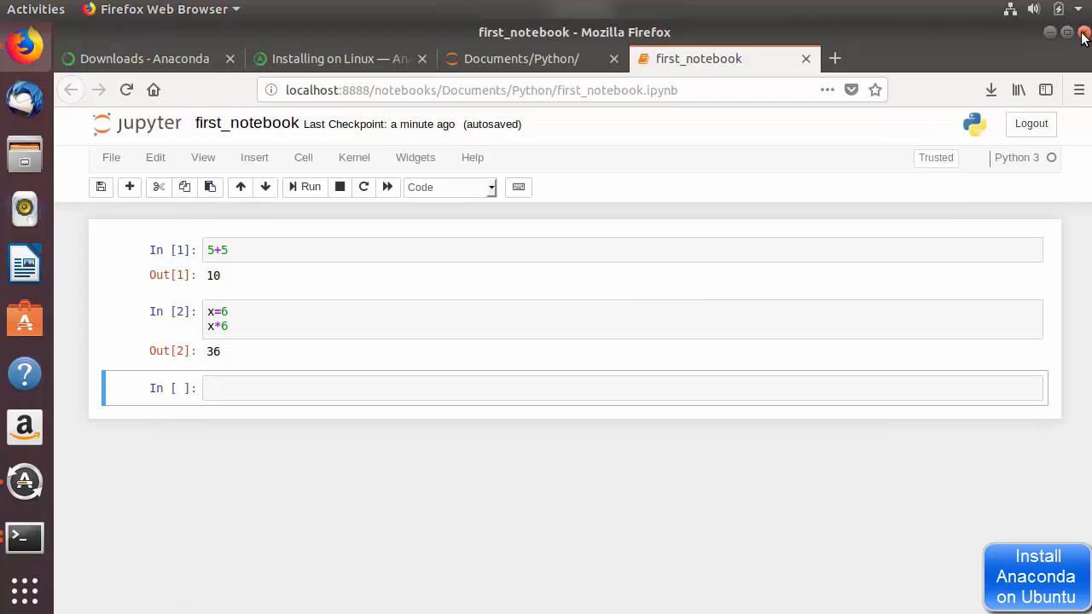
left_click(24, 538)
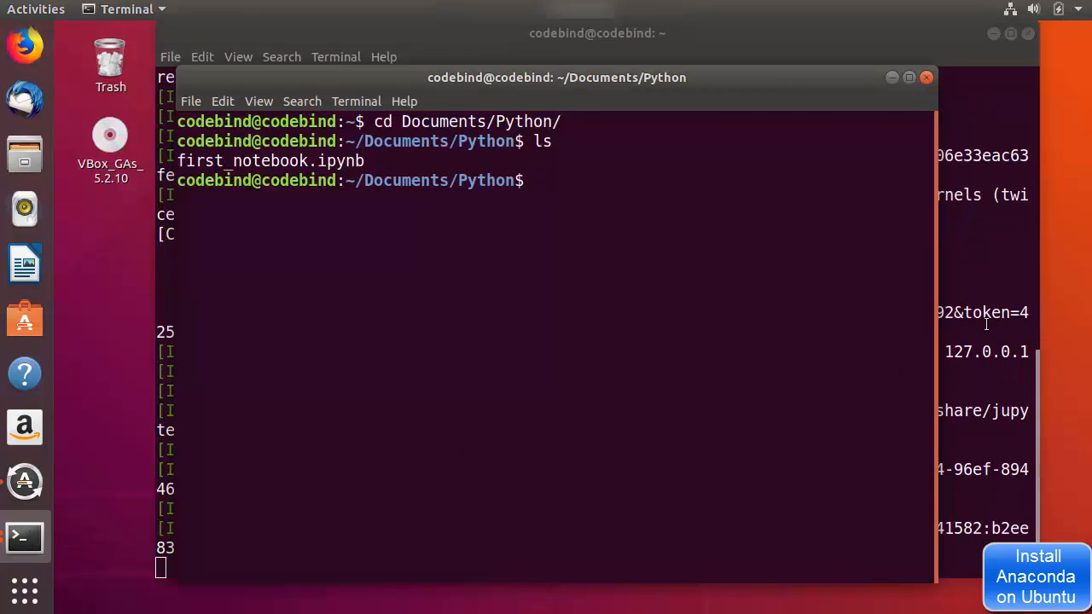
left_click(986, 324)
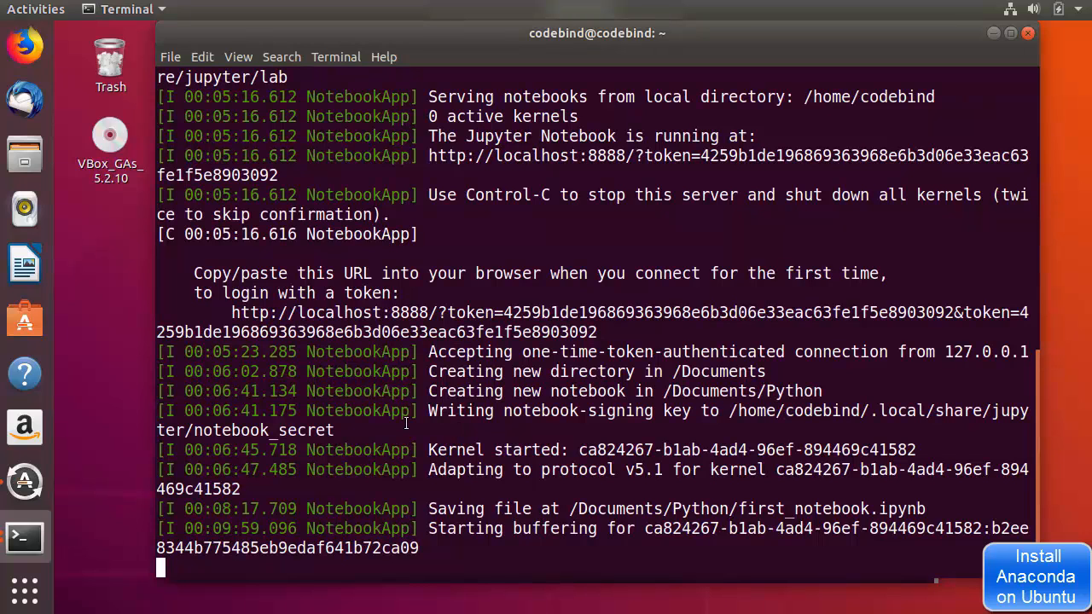
key("ctrl+c")
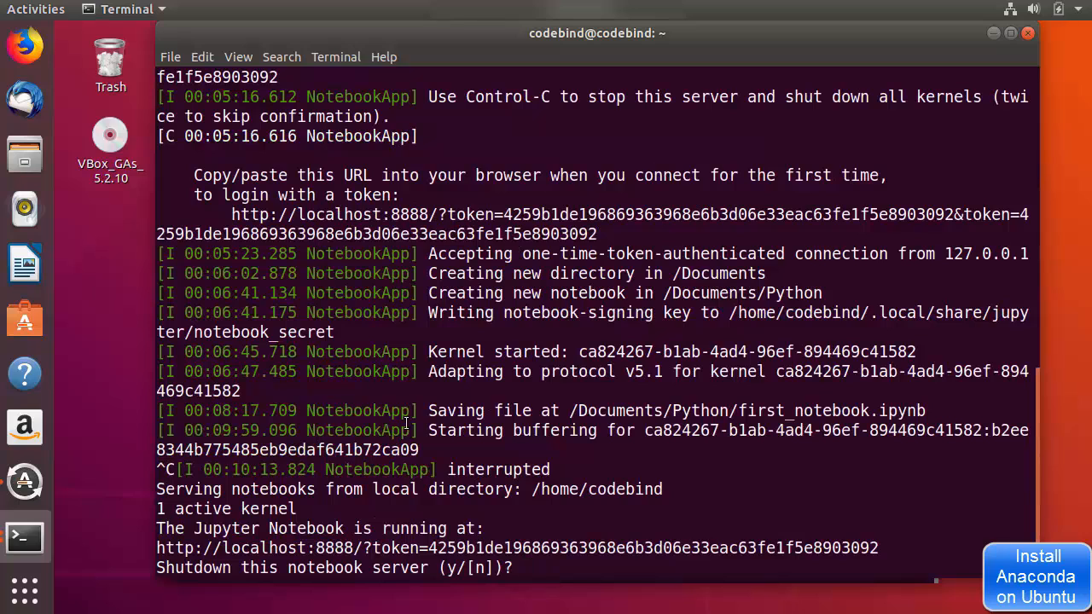
type("y")
key("Return")
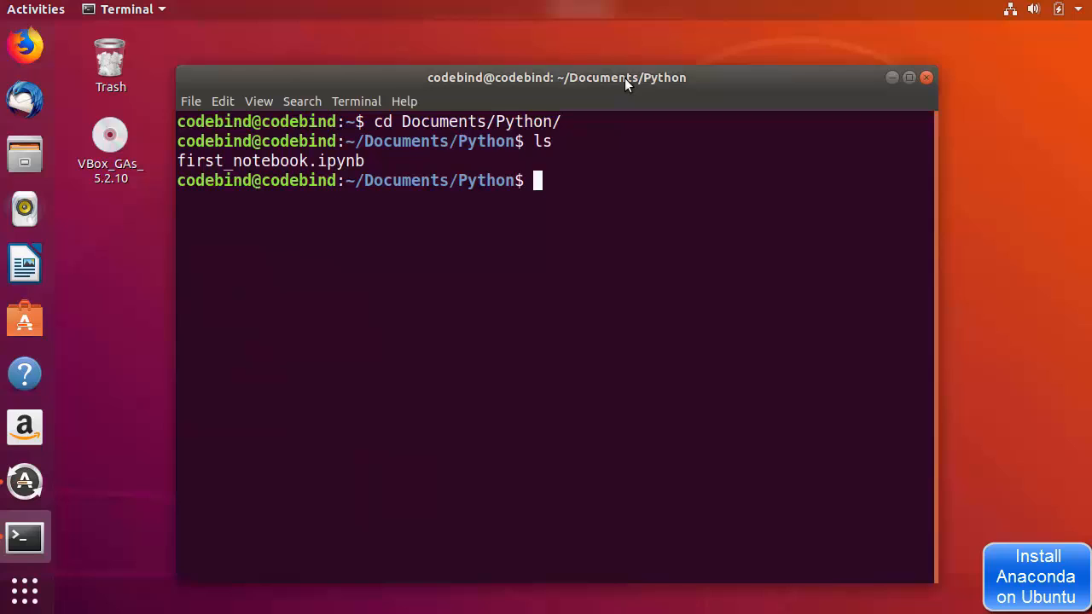
Clear the terminal opened in Documents/Python and try to launch Spyder with the spyder command.
left_click_drag(624, 77, 631, 53)
type("clear")
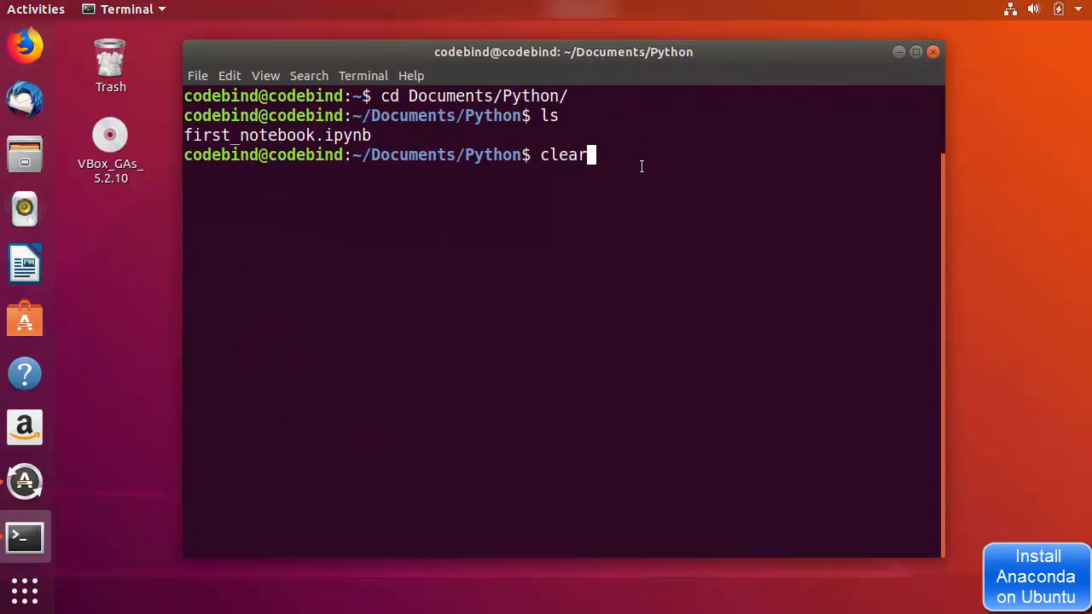
key("Return")
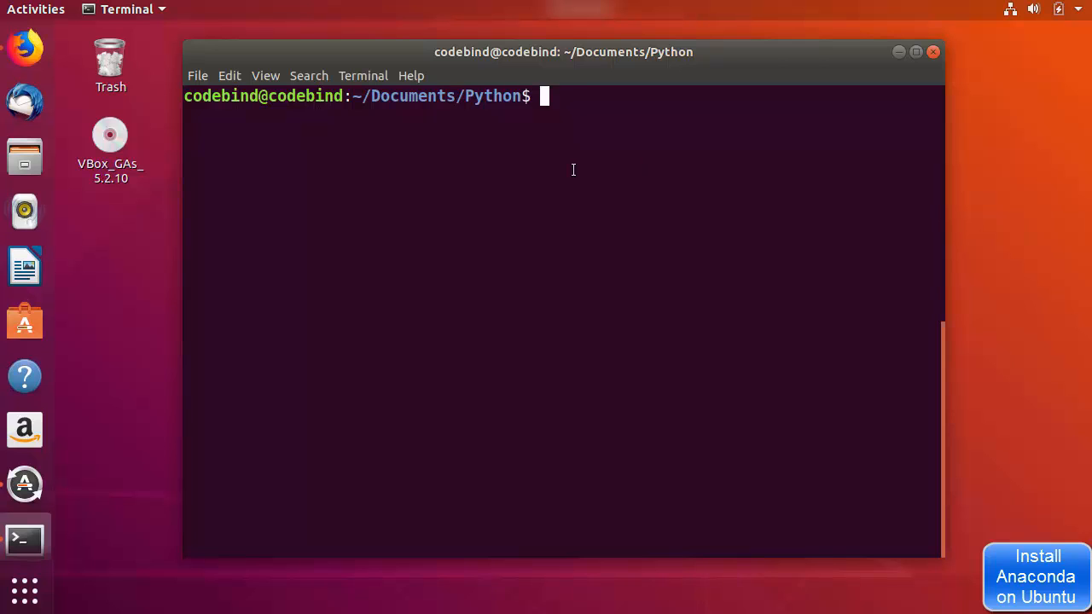
type("spyder")
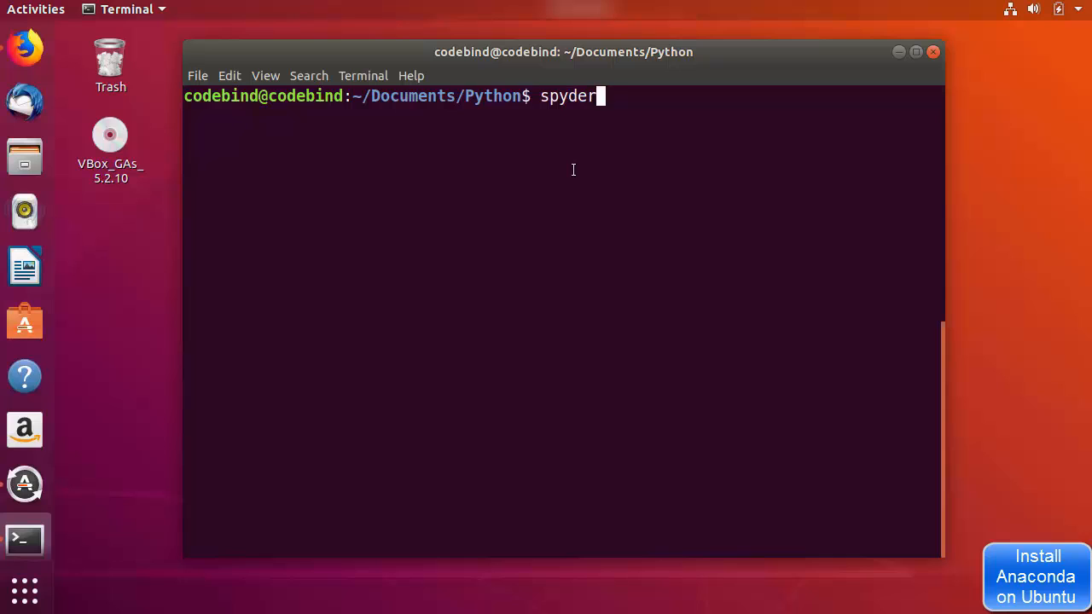
key("Return")
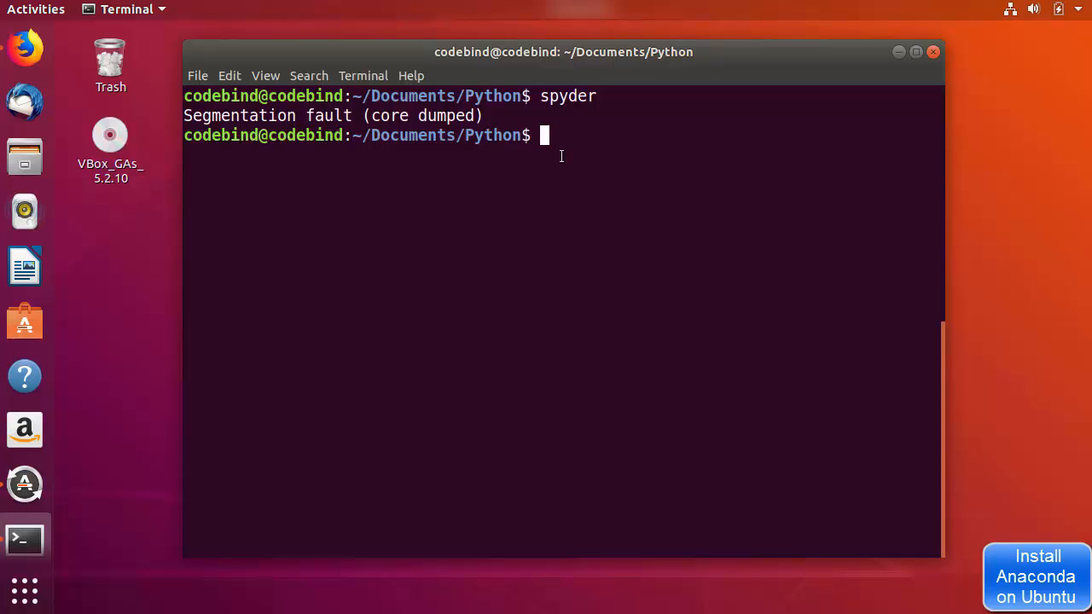
Update the Spyder package by running conda update spyder.
type("conda upda")
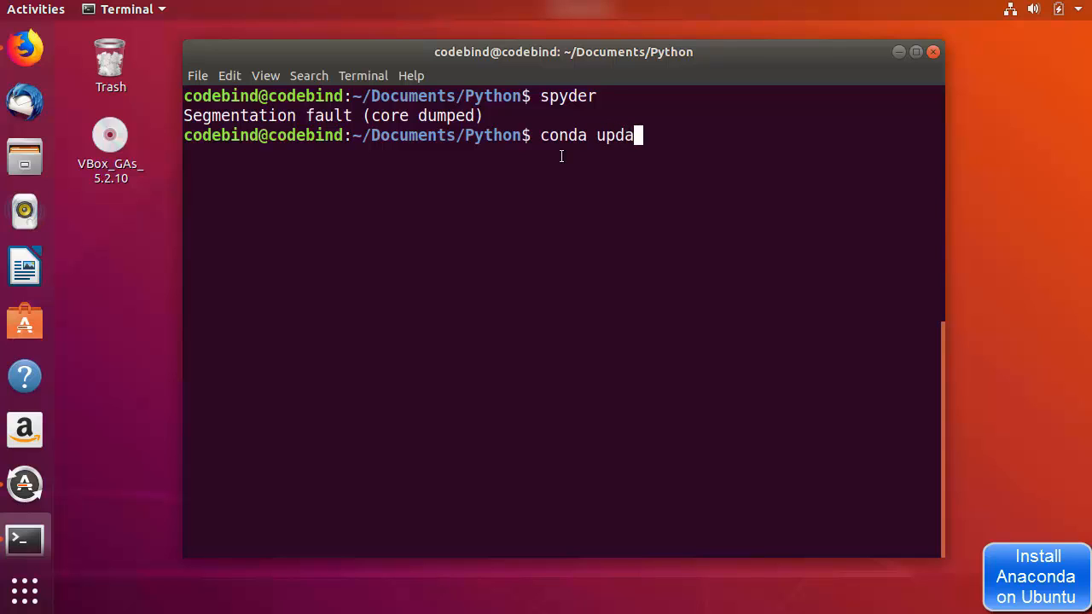
type("te spy")
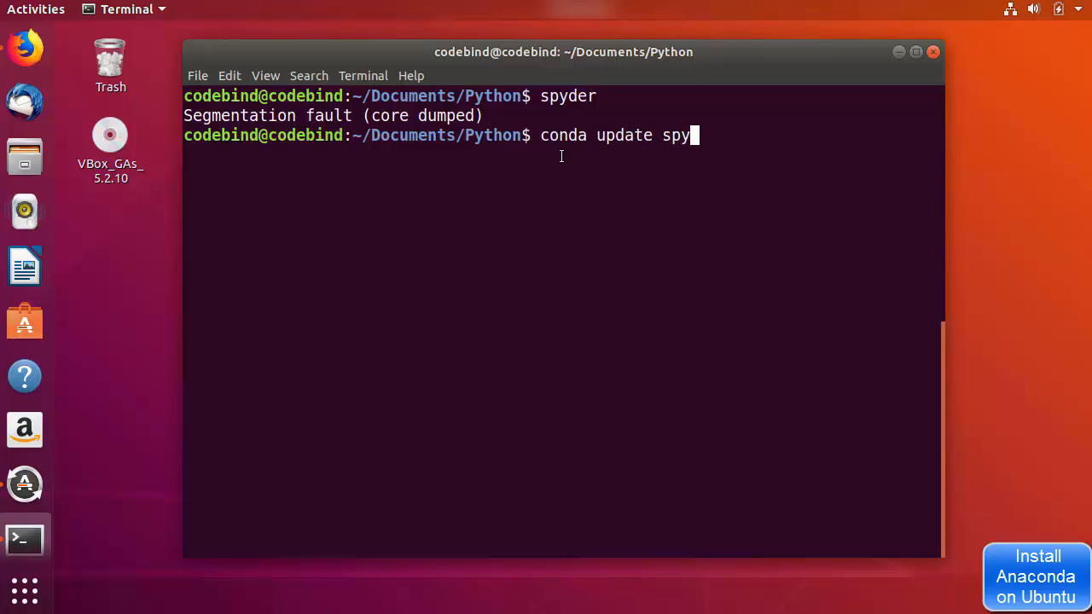
type("der")
key("Return")
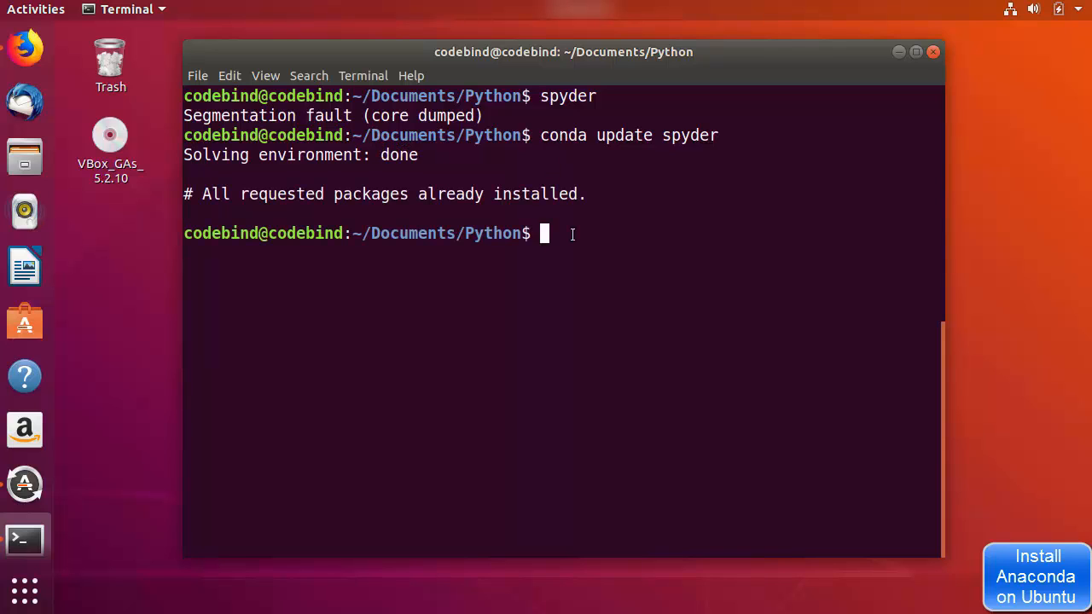
Install the pyopengl package with conda install pyopengl and agree to proceed with y.
type("conda install pyopengl")
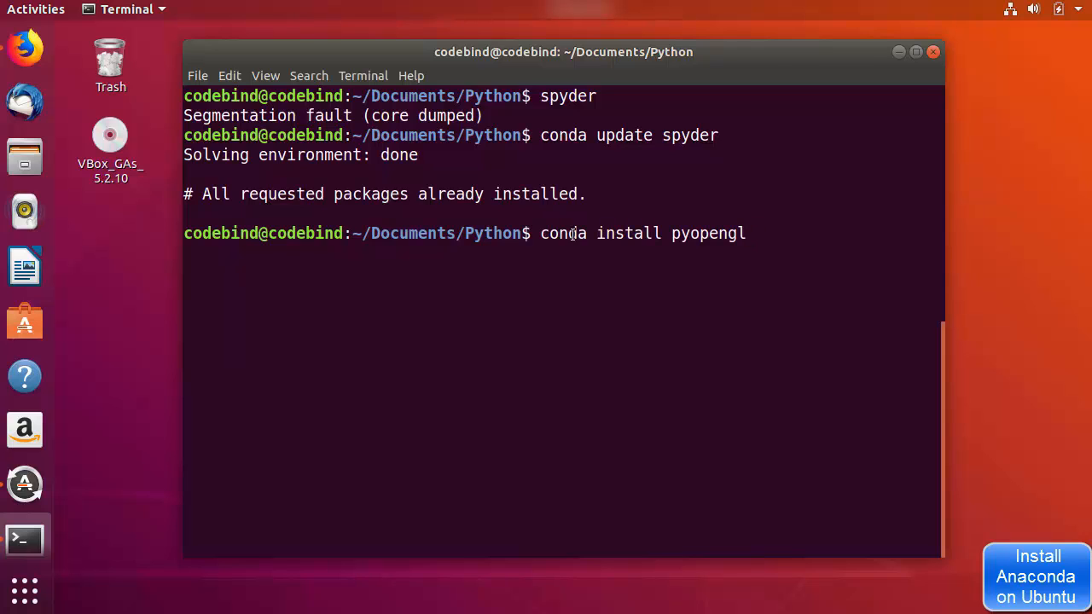
key("Return")
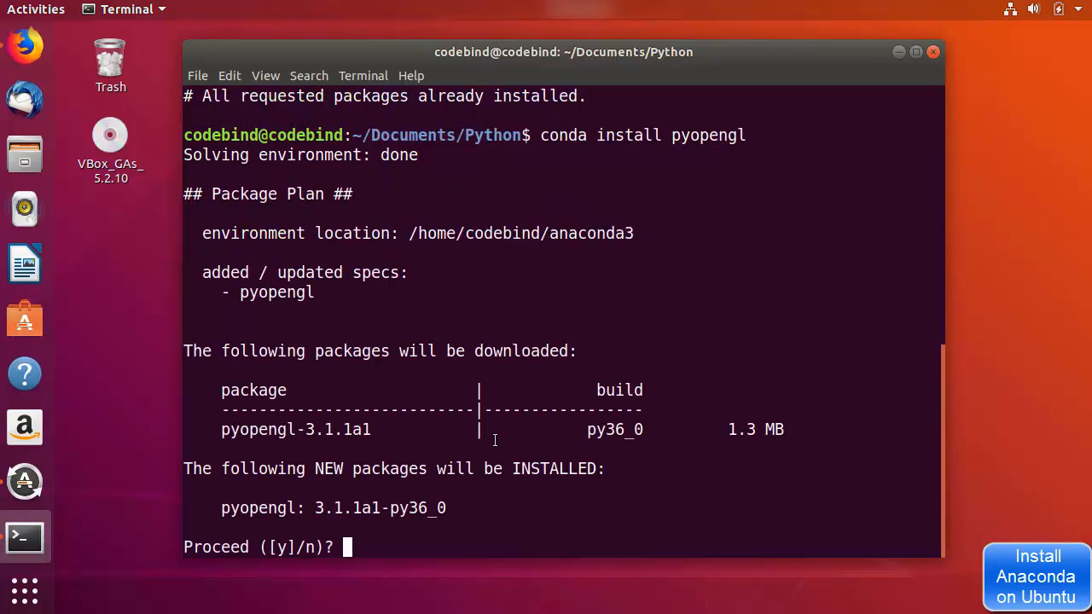
type("y")
key("Return")
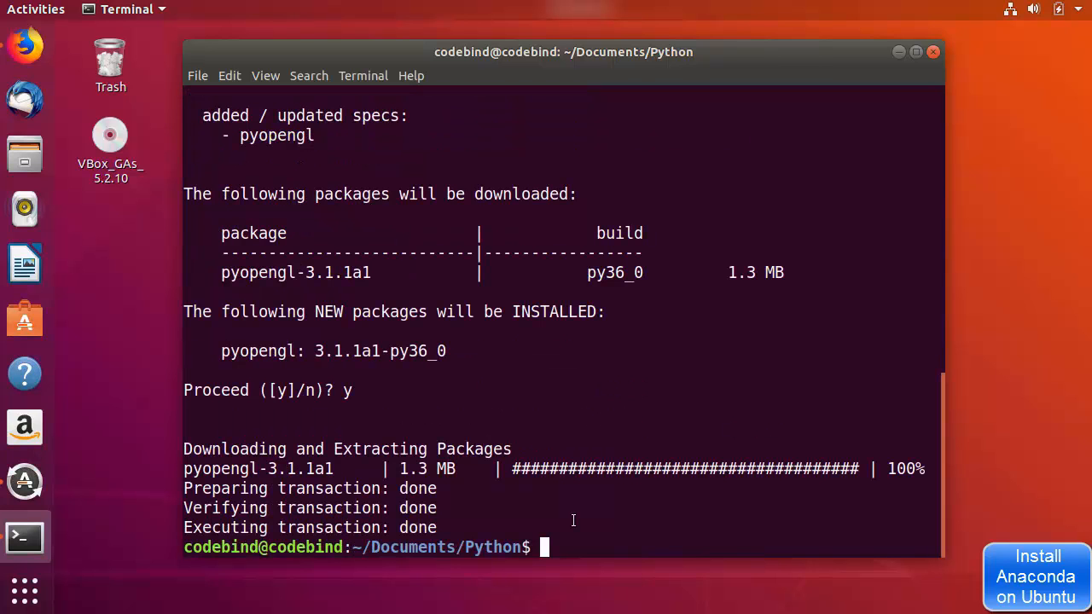
Run the spyder command again and dismiss the Spyder updates notice.
key("Up")
key("Up")
key("Up")
key("Return")
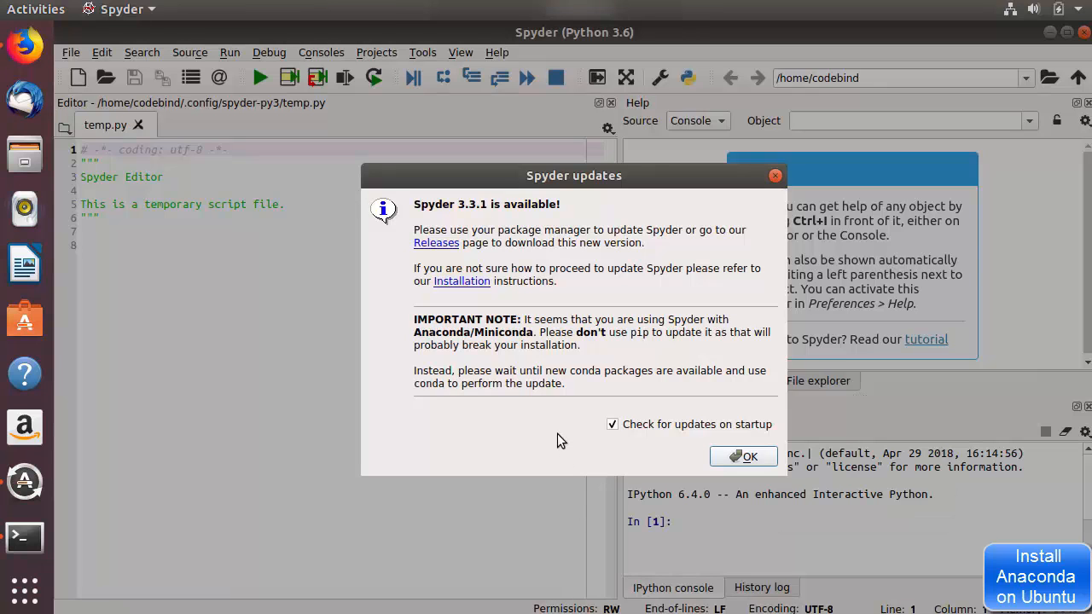
left_click(732, 459)
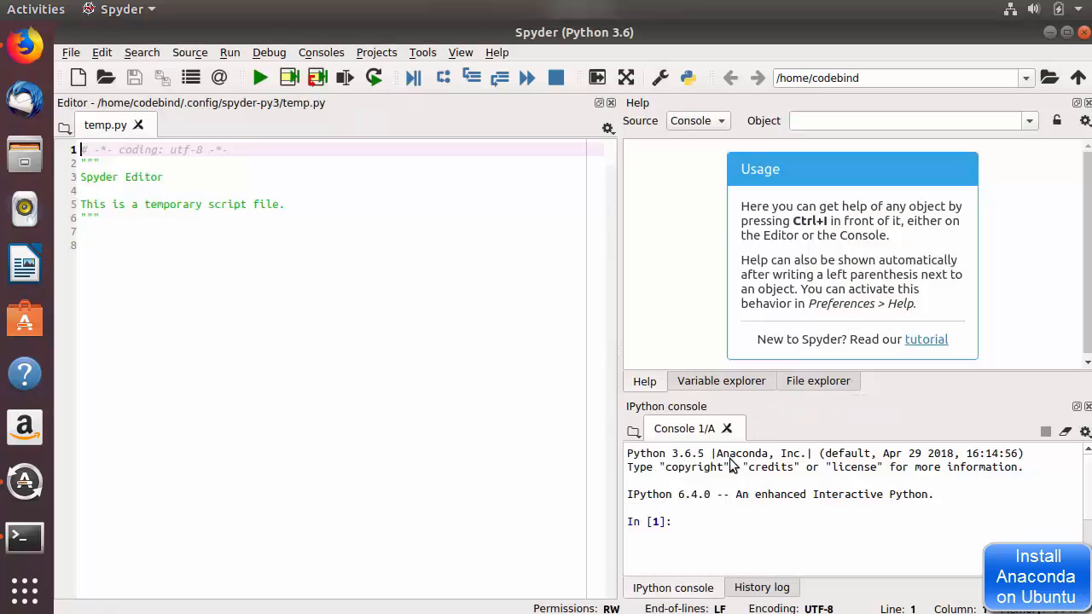
Enter 5+5 on line 8 of temp.py and run only that selection in the IPython console.
left_click(154, 263)
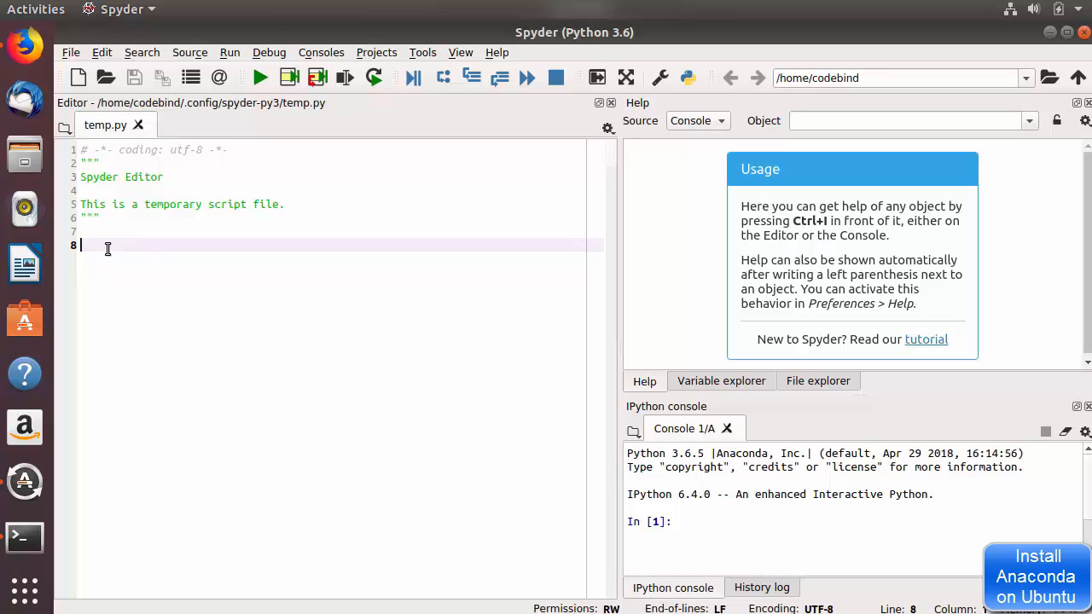
type("5+5")
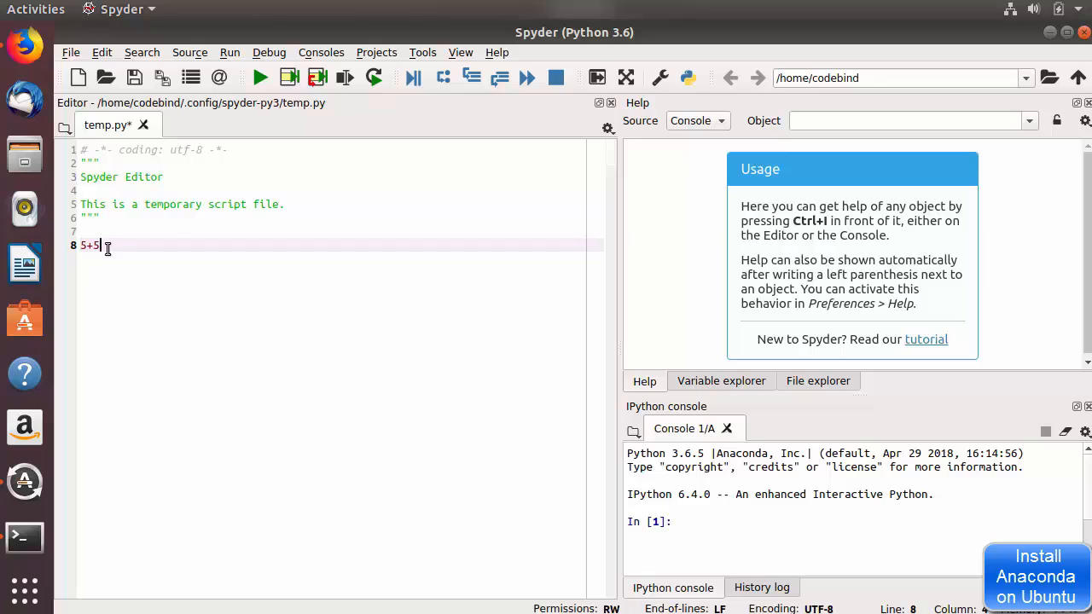
left_click_drag(110, 247, 77, 244)
key("F9")
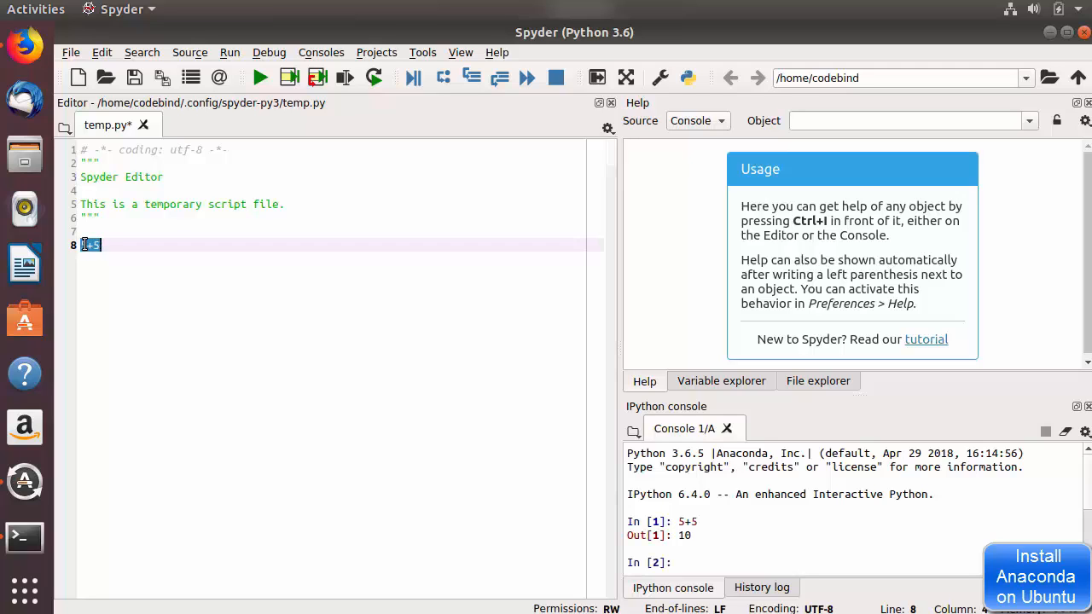
double_click(684, 535)
Replace the 5+5 line in temp.py with print("Heloo World") and save the file.
left_click(199, 249)
key("BackSpace")
key("BackSpace")
key("BackSpace")
key("BackSpace")
key("Return")
type("print(\"")
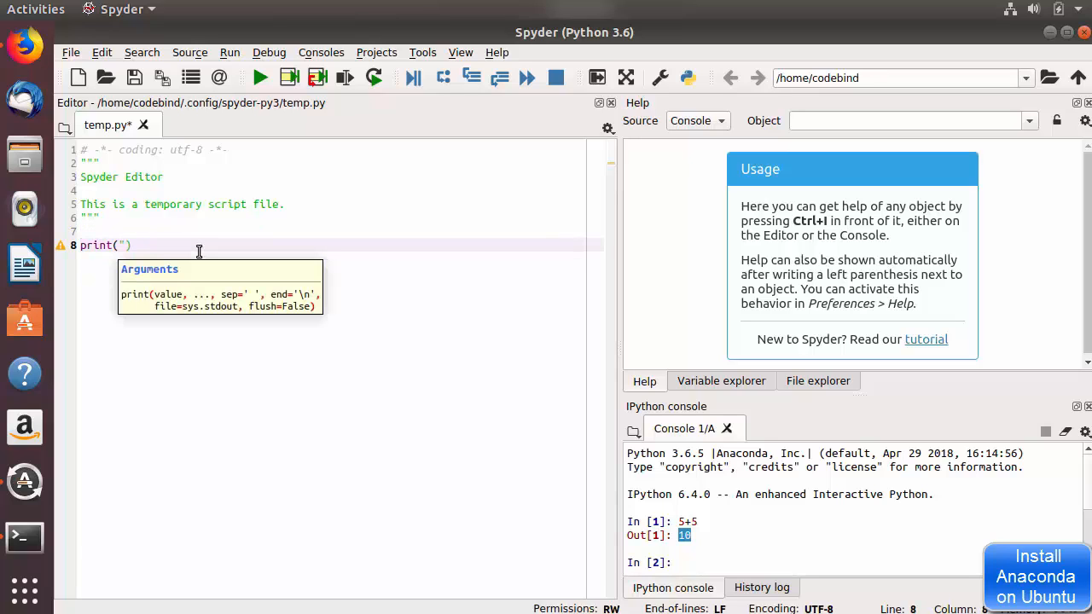
type("\"Heloo World")
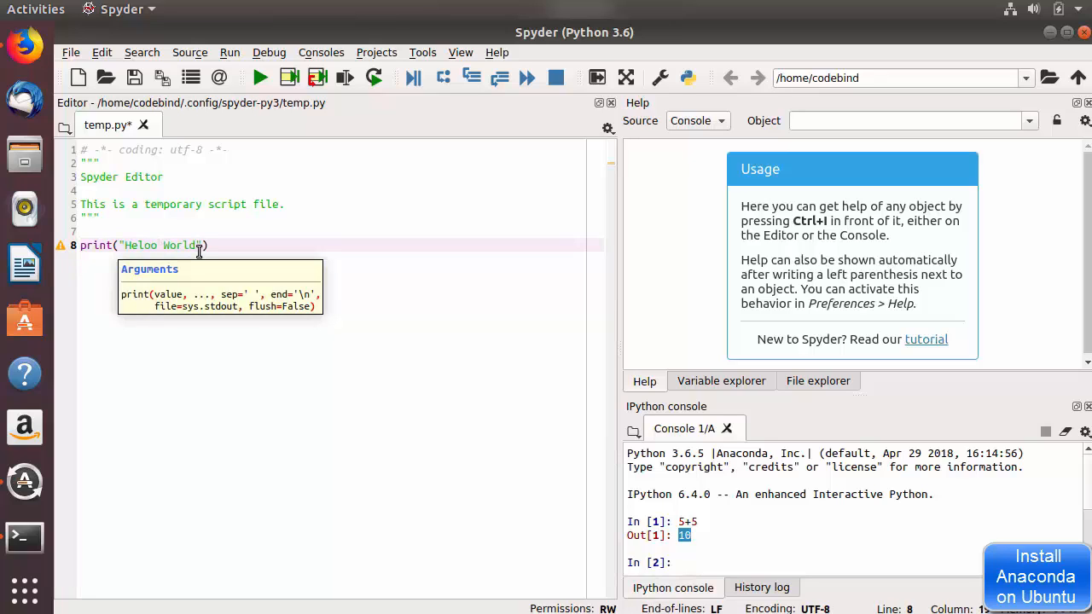
key("ctrl+s")
key("End")
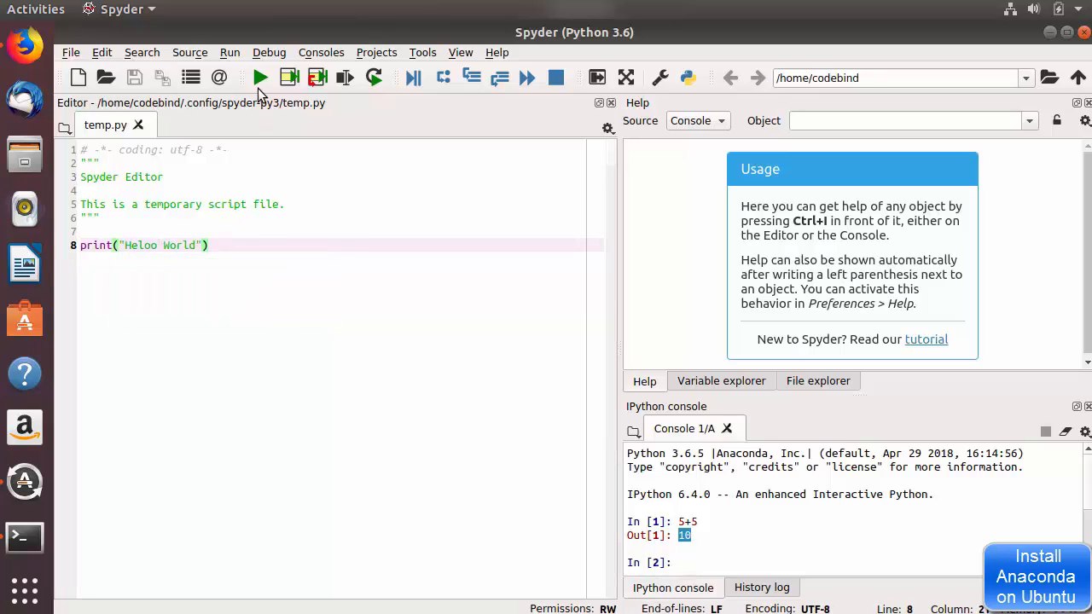
Run the whole temp.py script and check the text it prints in the IPython console.
left_click(256, 81)
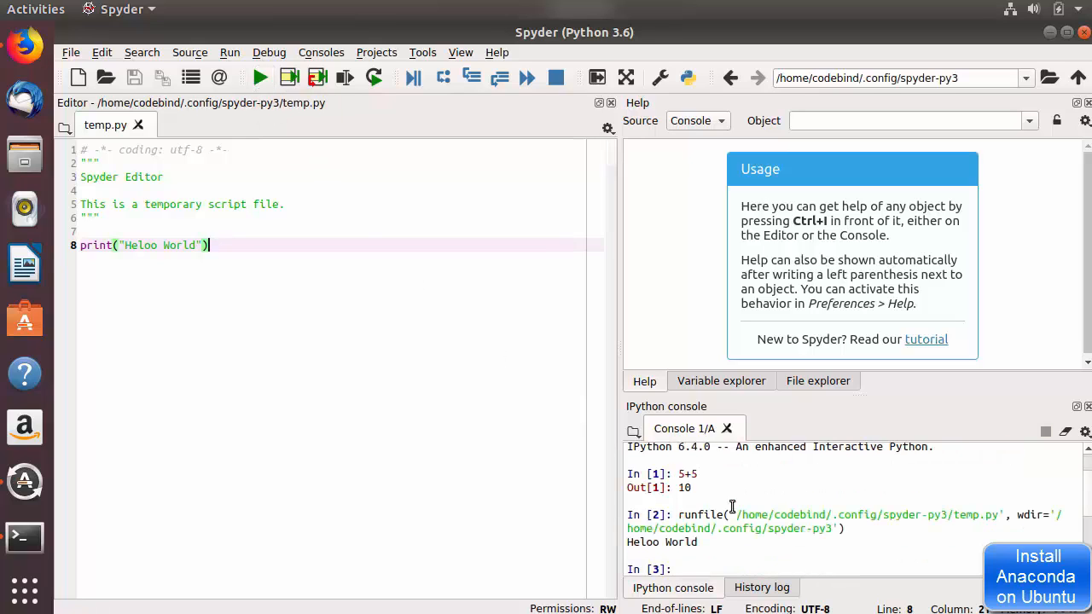
scroll(751, 498, "down", 2)
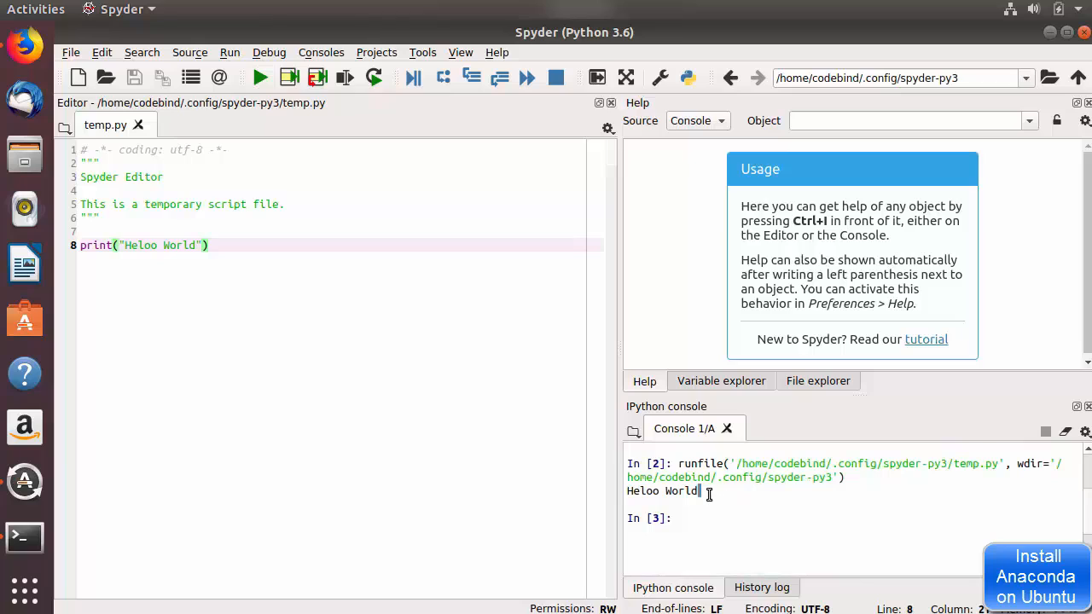
left_click_drag(700, 493, 626, 489)
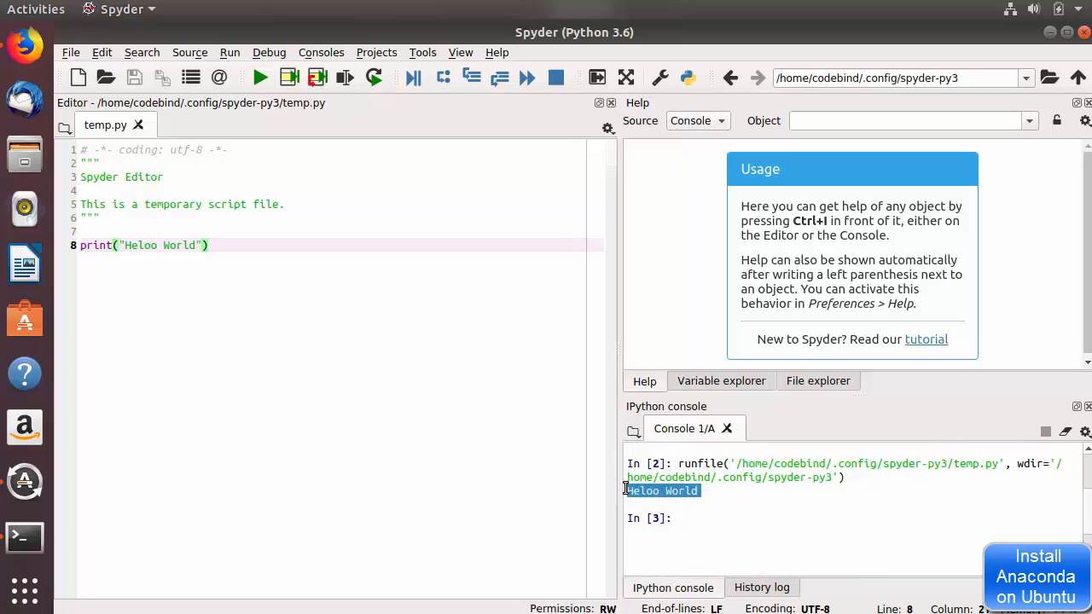
Correct the misspelled greeting in the print statement to "Hello World", save temp.py, rerun it and check the console output.
left_click(157, 246)
key("BackSpace")
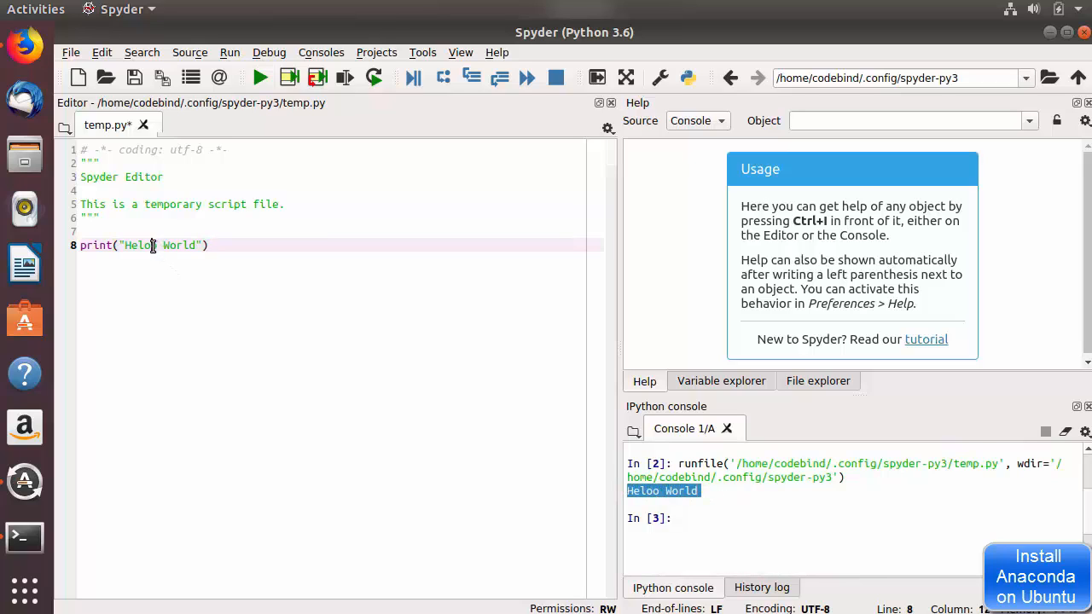
key("BackSpace")
type("l")
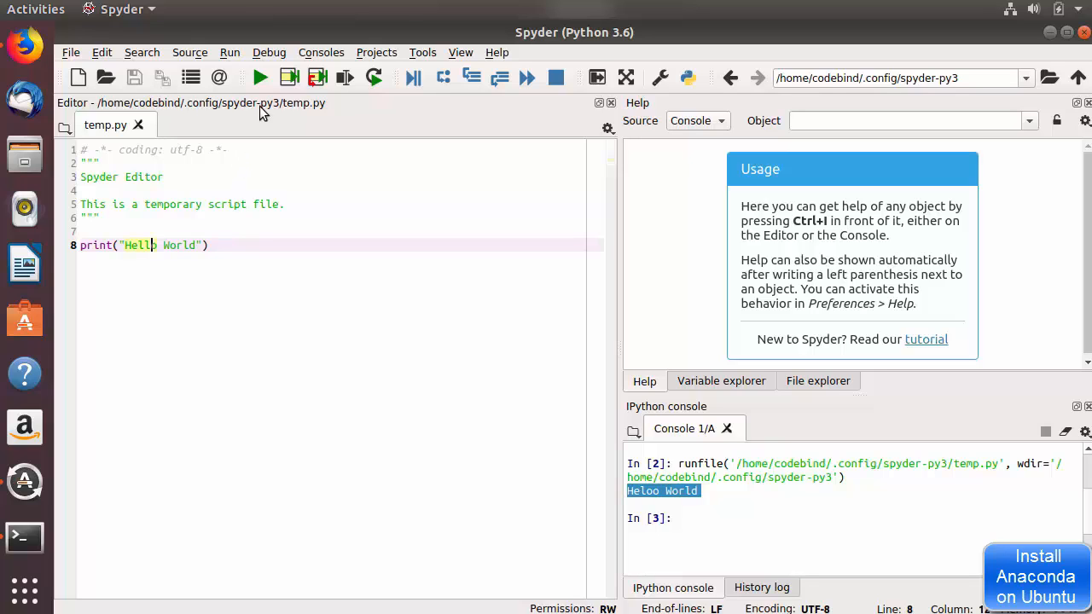
left_click(260, 78)
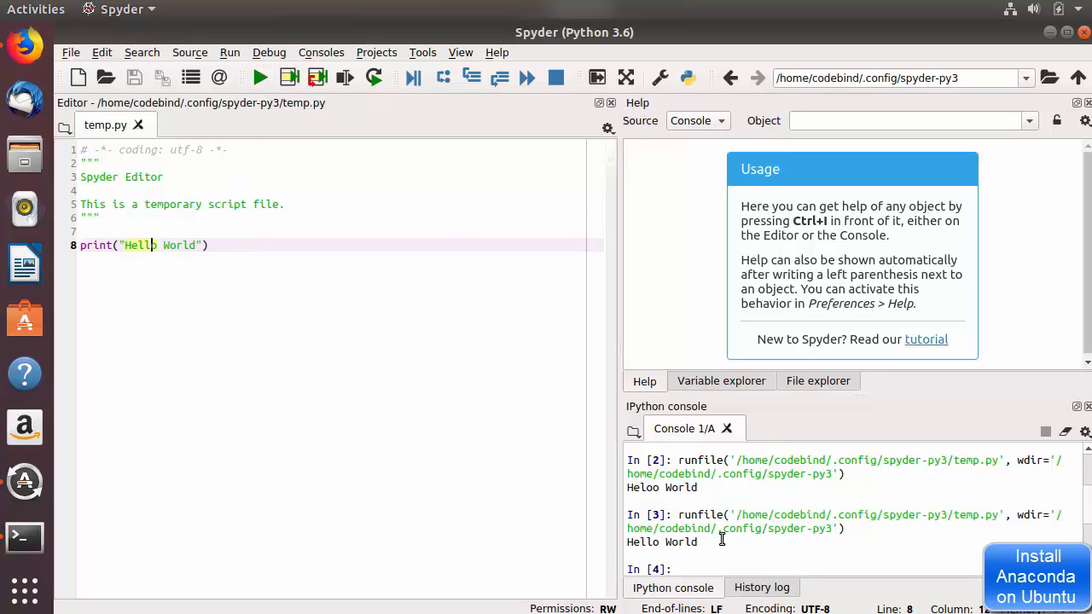
left_click_drag(721, 542, 627, 542)
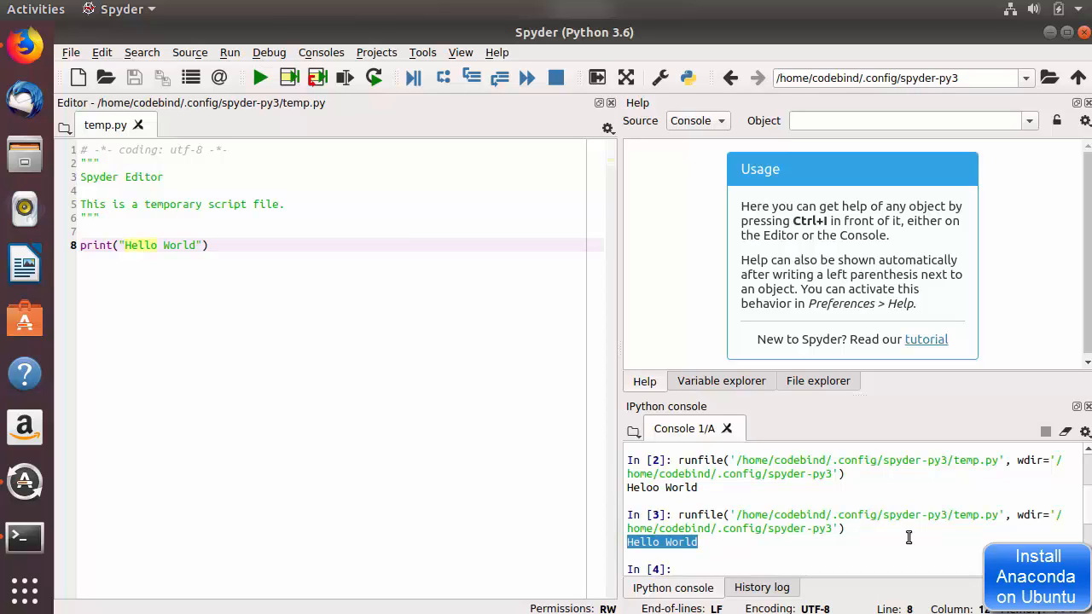
triple_click(678, 540)
left_click(304, 406)
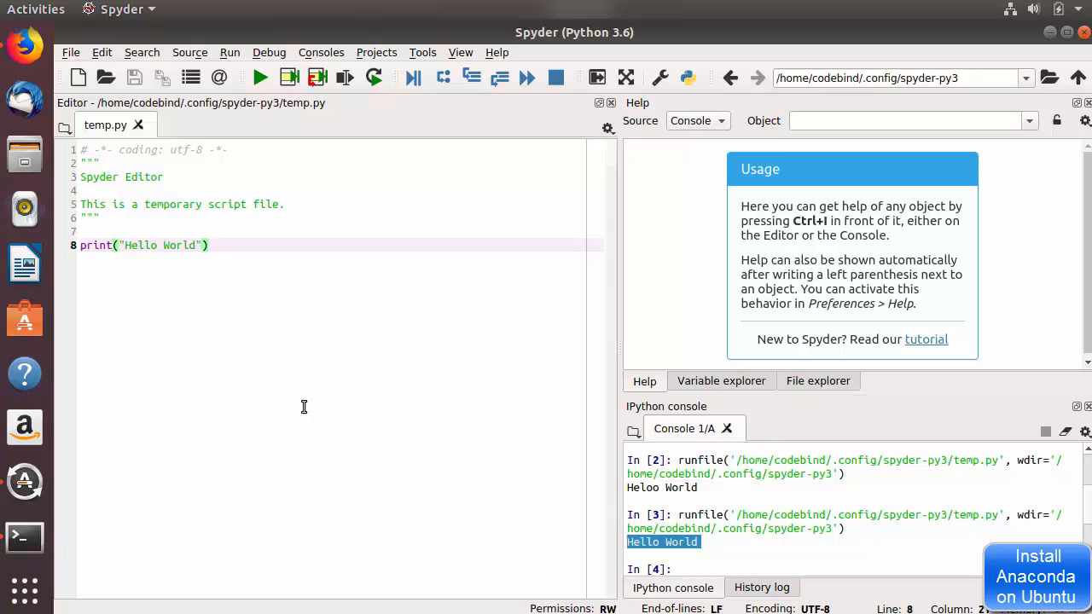